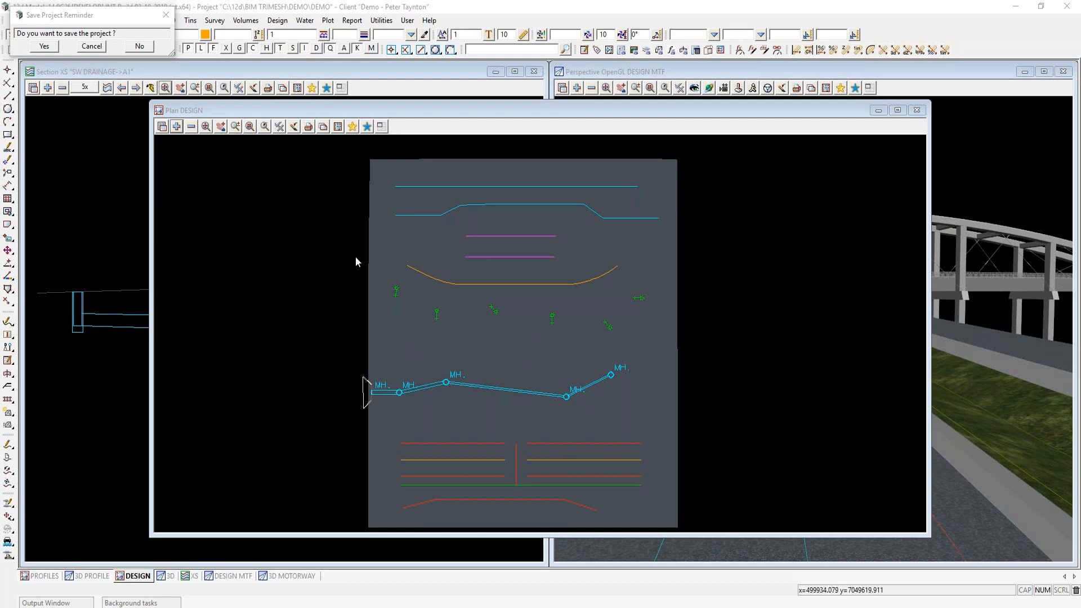
Dismiss the save reminder without saving and keep the Trimesh and Create Trimesh command lists open as floating palettes beside the plan view.
left_click(92, 46)
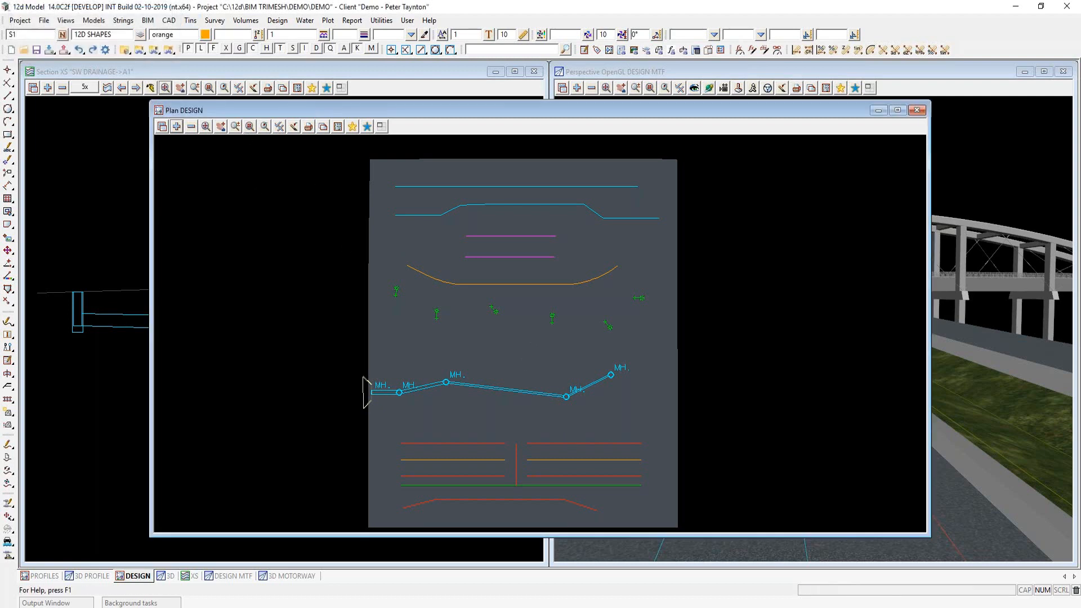
left_click(147, 20)
mouse_move(187, 89)
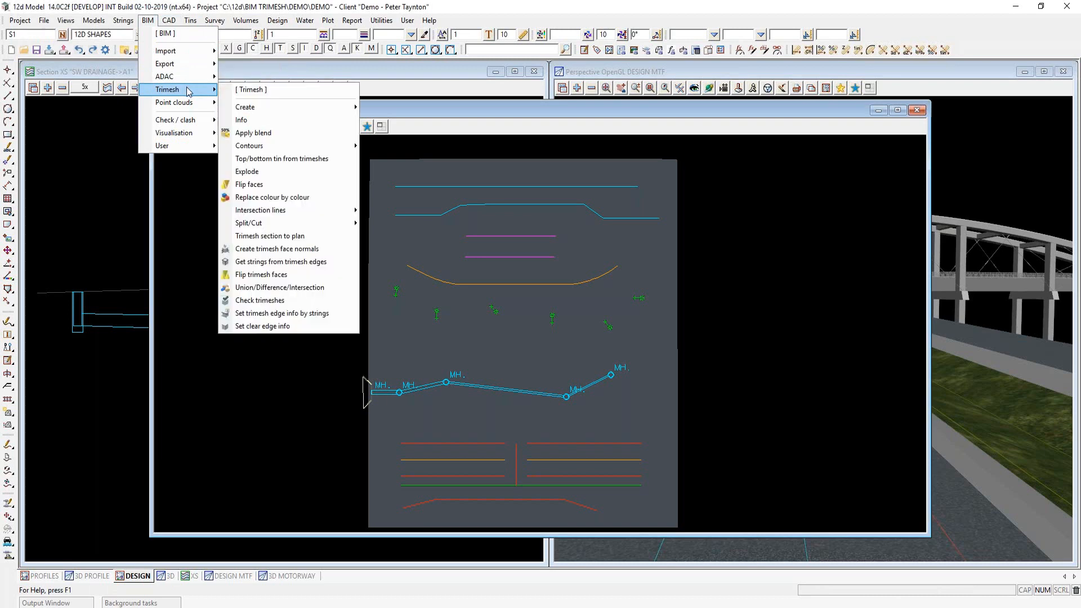
left_click(267, 91)
left_click_drag(288, 106, 46, 107)
mouse_move(85, 124)
left_click(166, 131)
left_click_drag(167, 136, 75, 315)
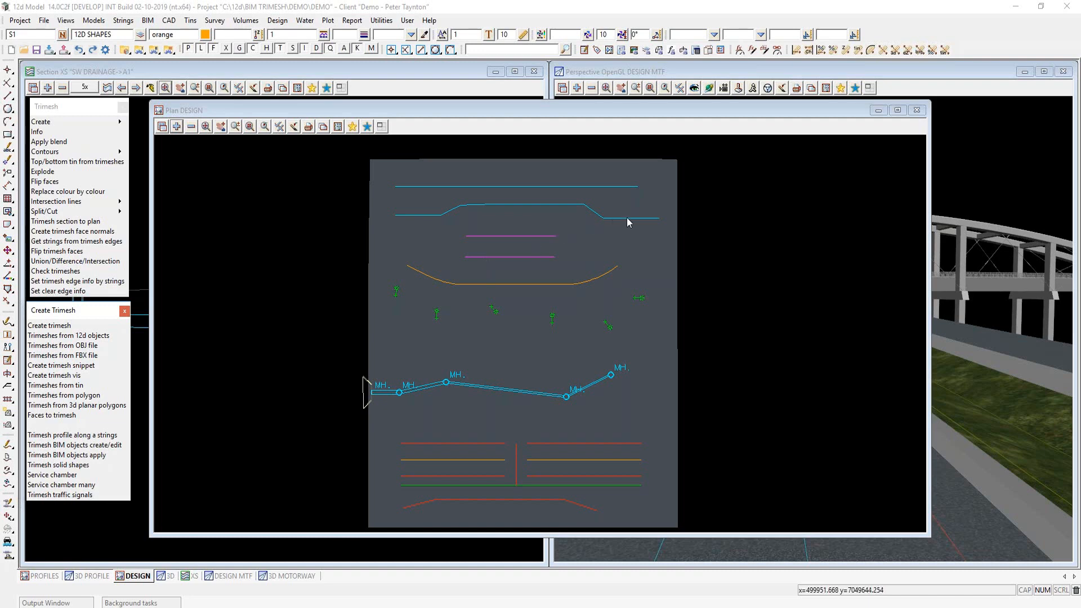
Maximise the DESIGN MTF perspective view and review the options for generating trimeshes from 12d objects, without generating anything.
double_click(718, 71)
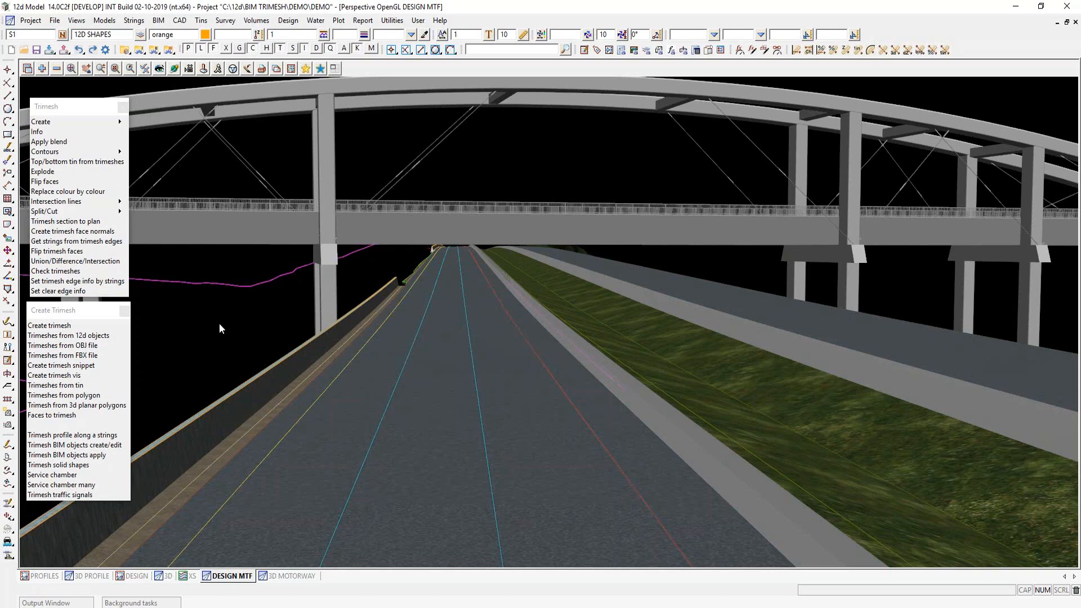
left_click(93, 337)
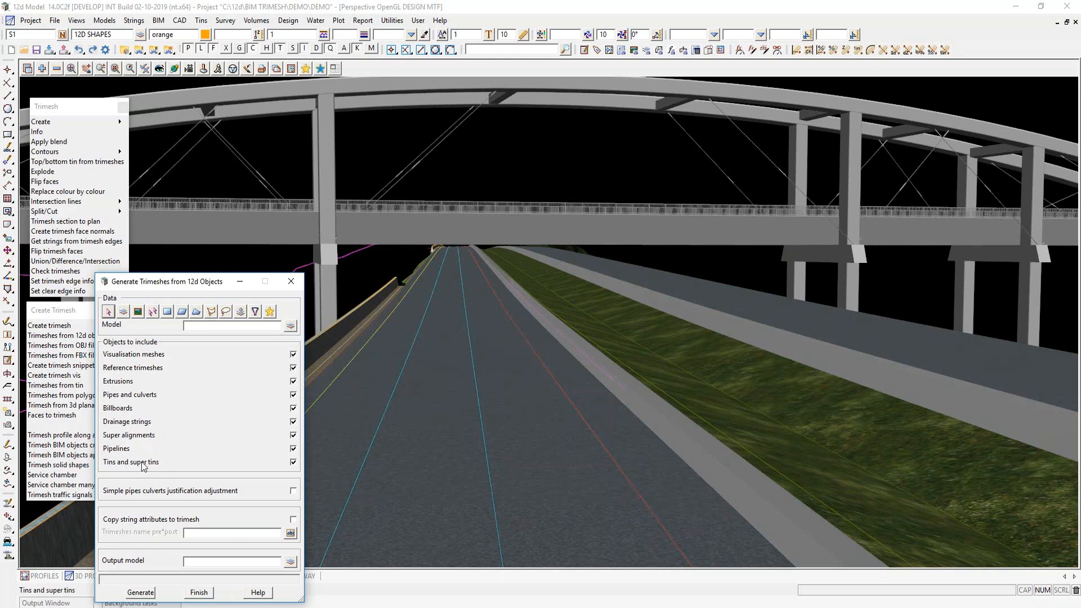
left_click(201, 592)
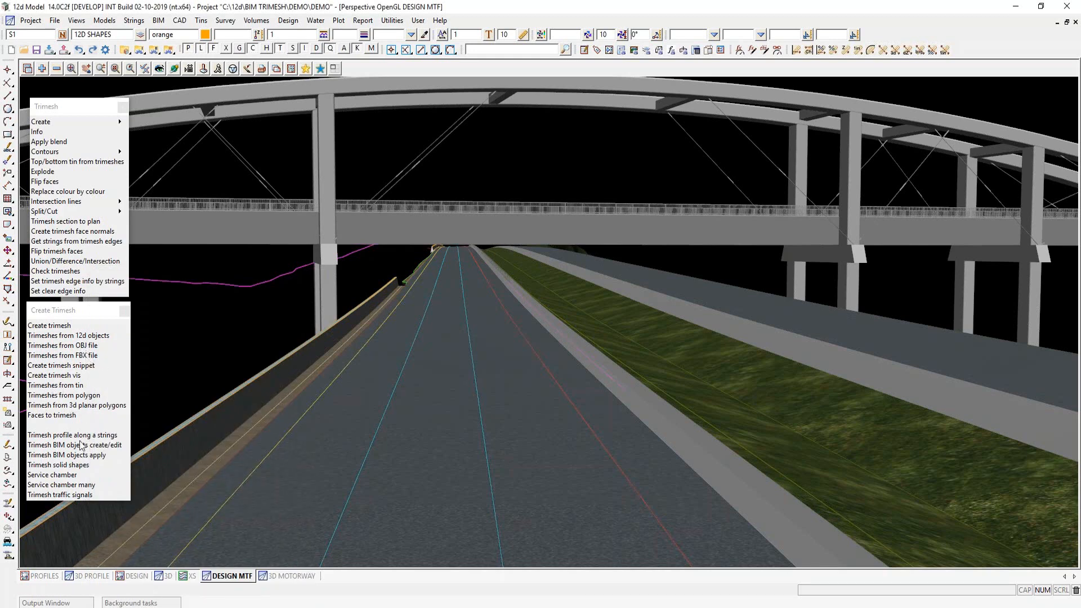
Review the available solid shapes for trimeshes and the cylinder's settings, without creating a shape.
left_click(60, 465)
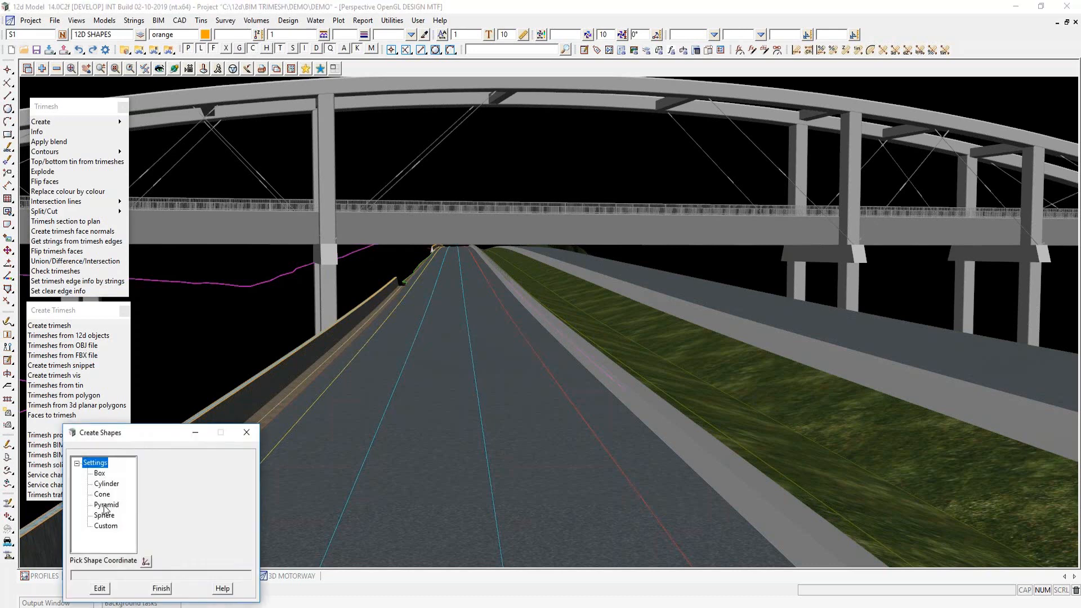
left_click(115, 486)
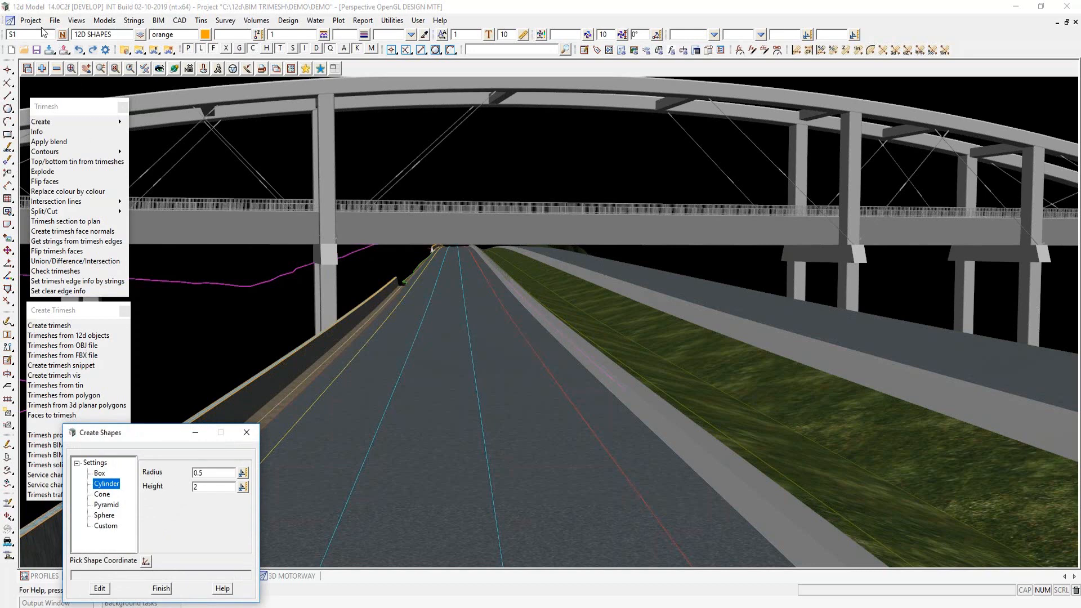
left_click(160, 589)
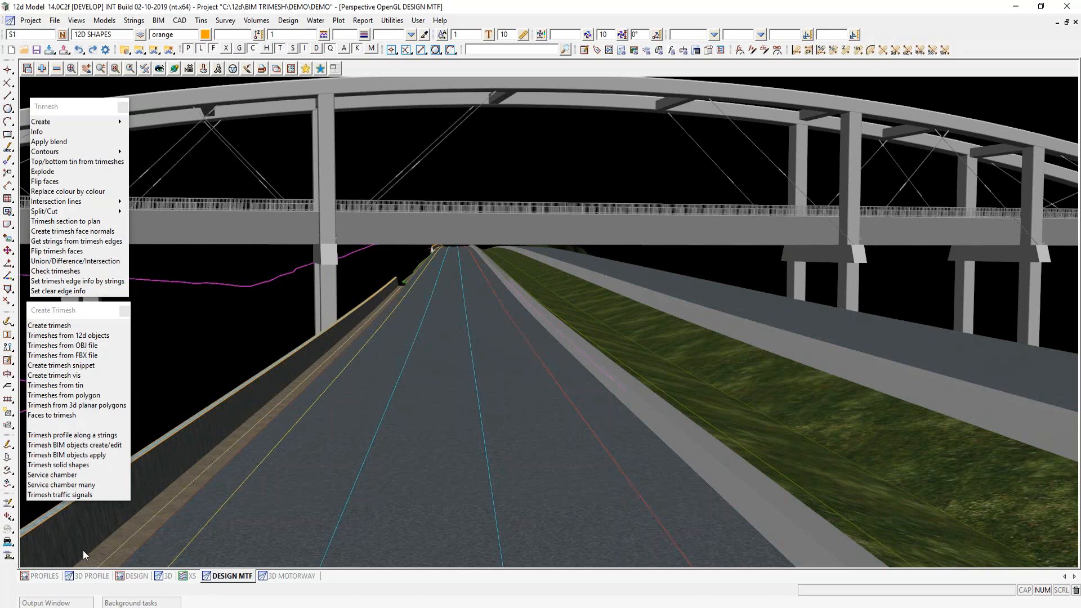
Generate a trimesh from the Lintel polygon in model TM LINTEL BASE with colour shade 32 and depth .355.
left_click(89, 576)
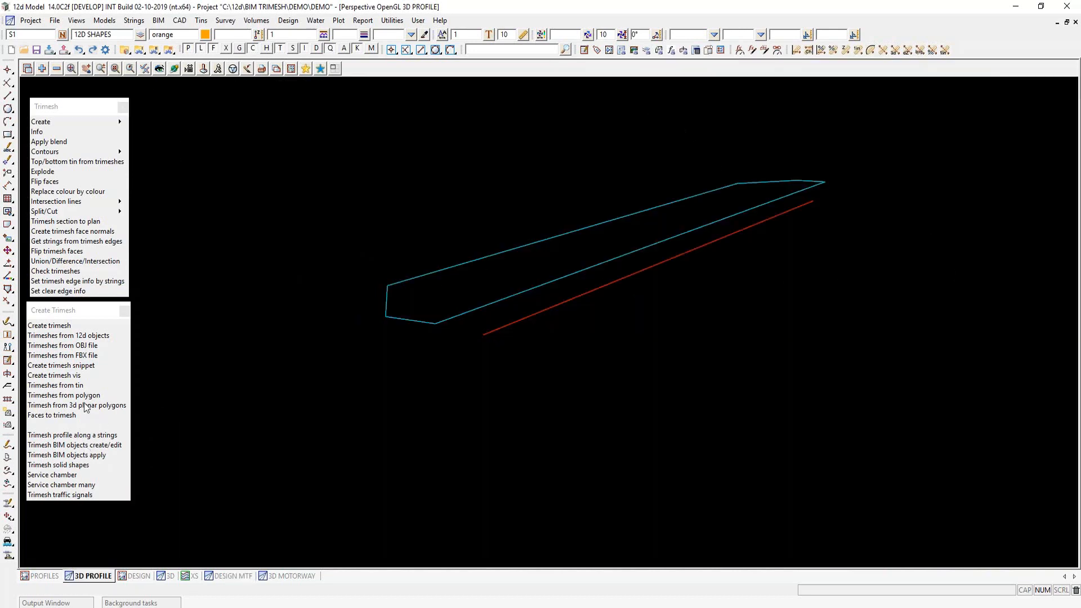
left_click(87, 395)
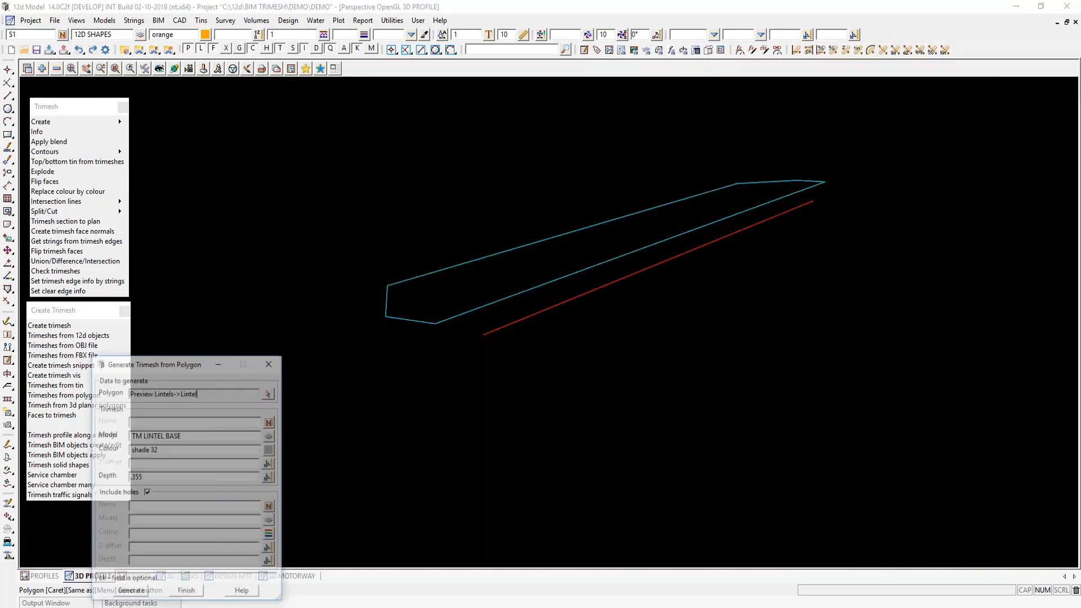
left_click_drag(195, 364, 234, 193)
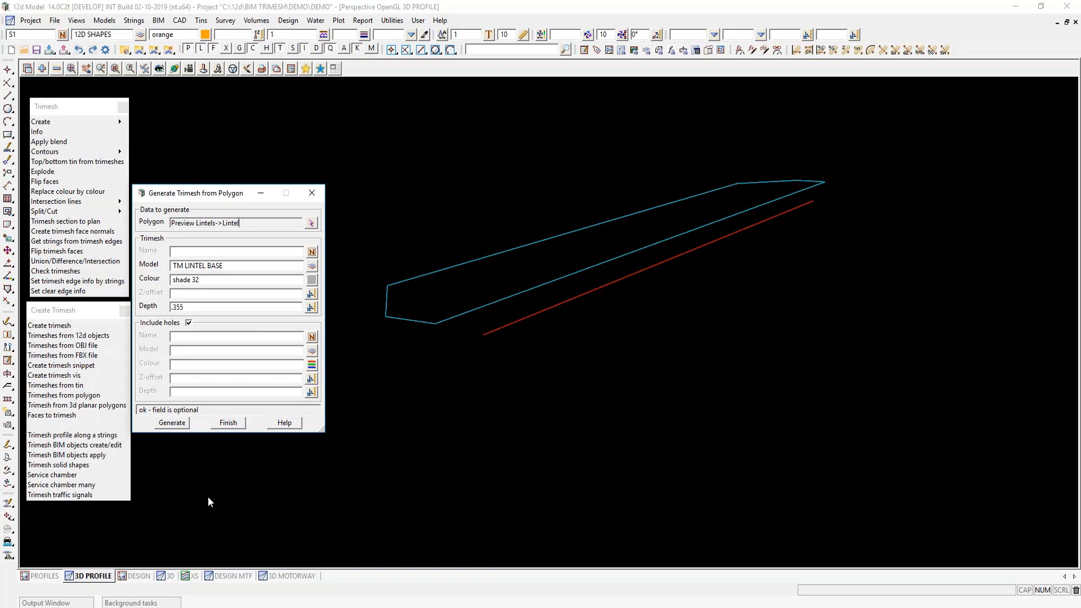
left_click(44, 576)
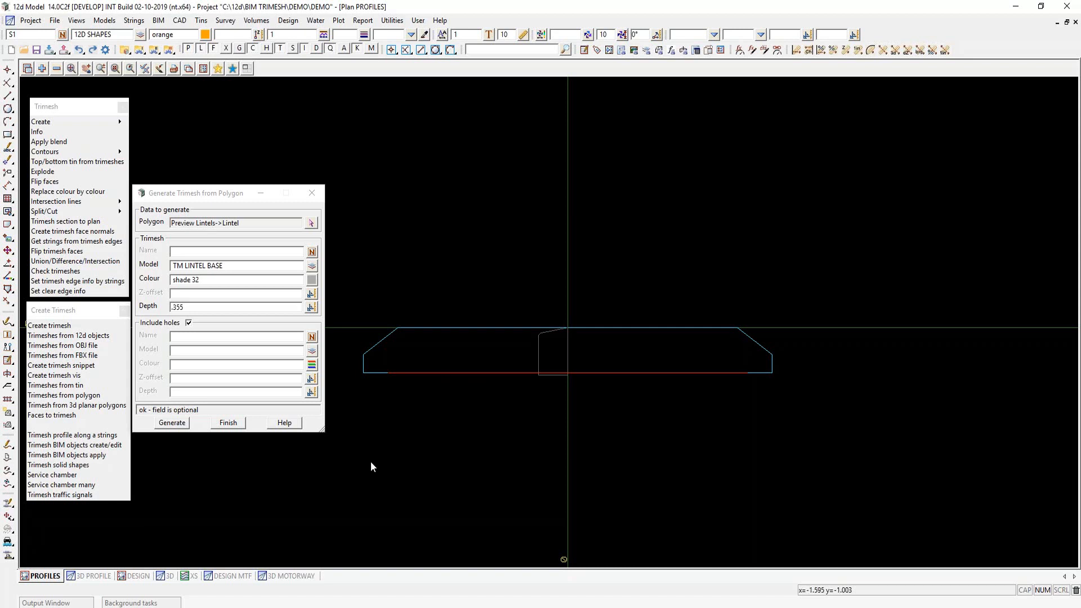
left_click(100, 576)
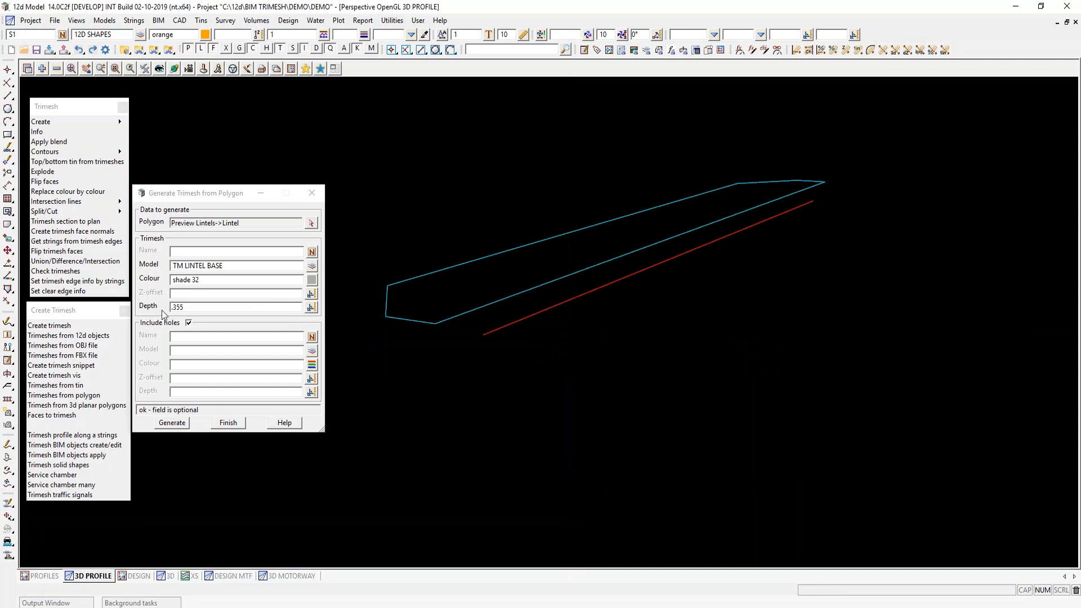
left_click(181, 424)
Add the TM LINTEL BASE model to the 3D PROFILE view and finish the trimesh from polygon command.
left_click(42, 69)
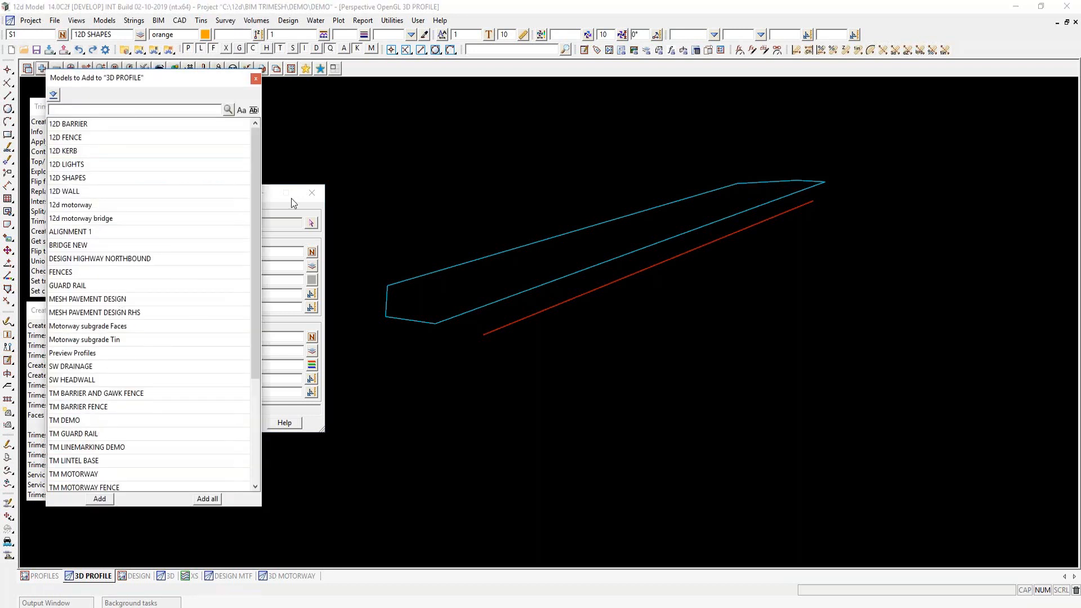
left_click(380, 67)
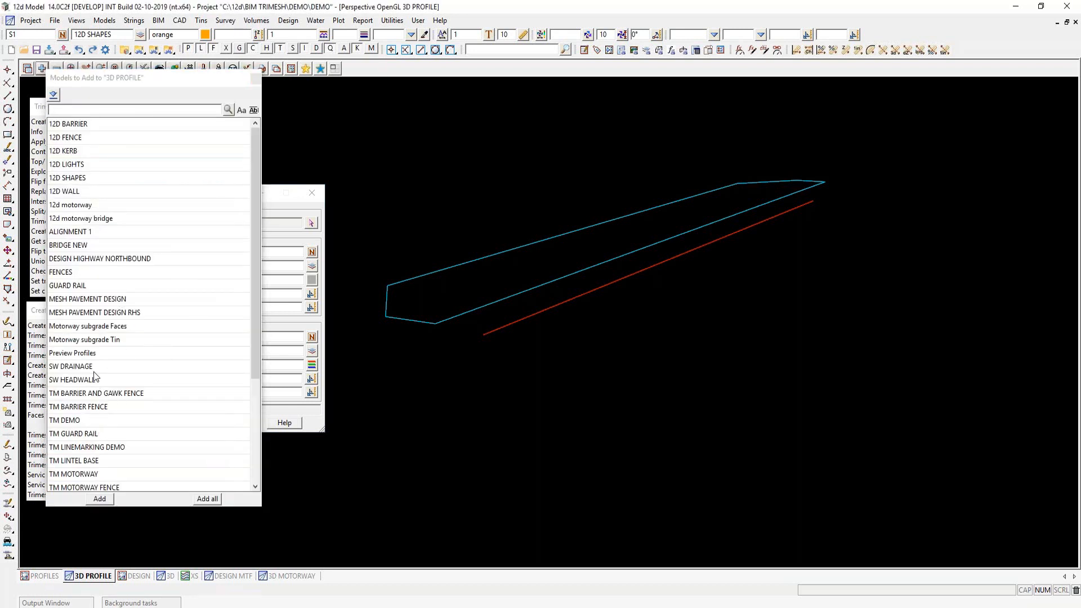
scroll(100, 417, "down", 1)
double_click(87, 446)
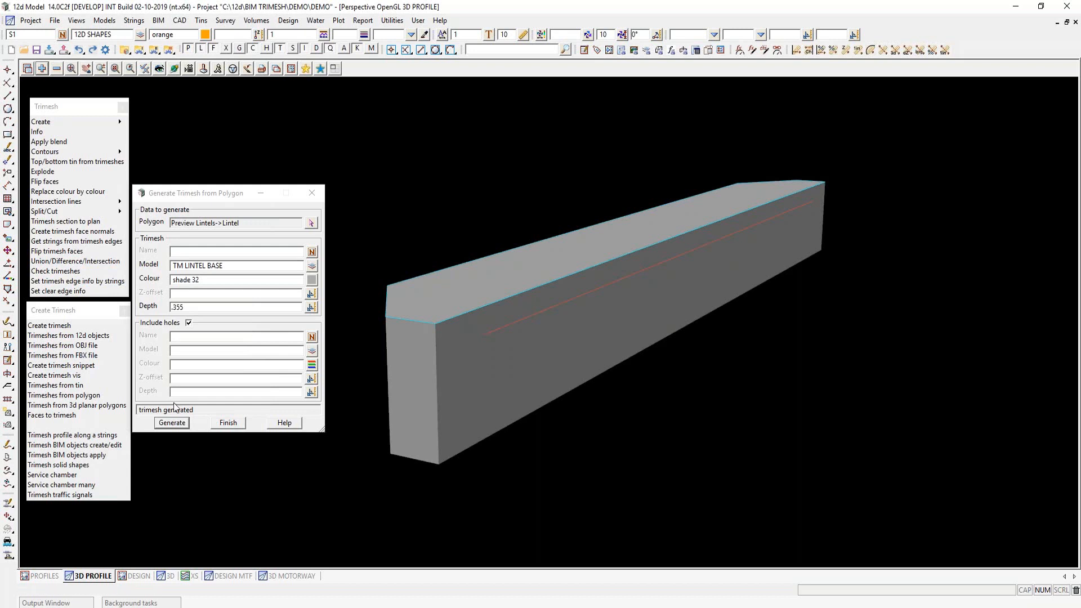
left_click(227, 423)
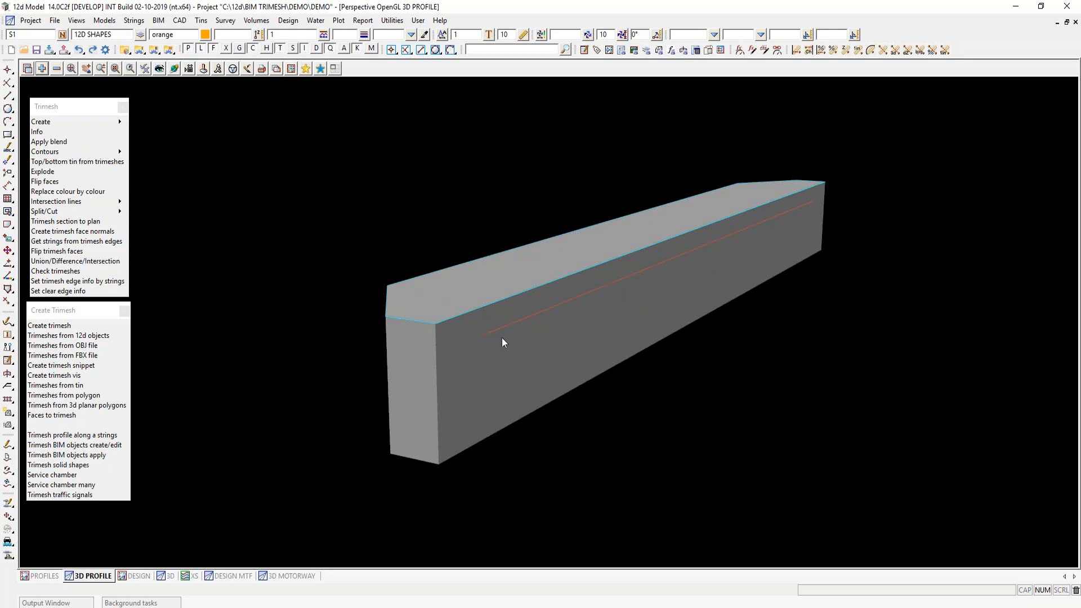
Inquire on the small cutout profile string at the centre of the lintel in the PROFILES plan view.
left_click(42, 576)
scroll(540, 381, "up", 3)
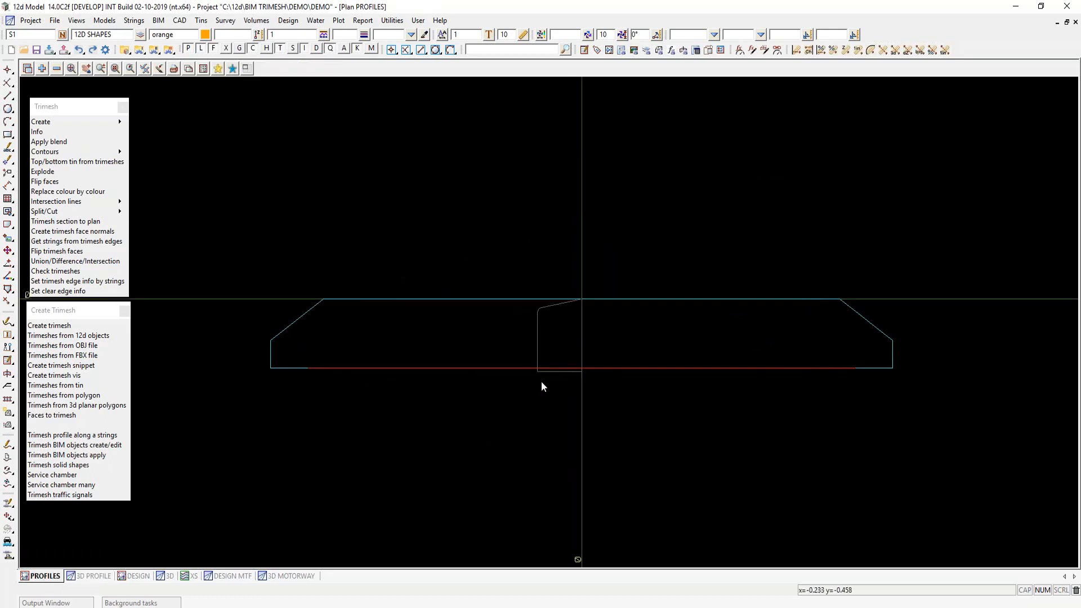
key("i")
left_click(537, 323)
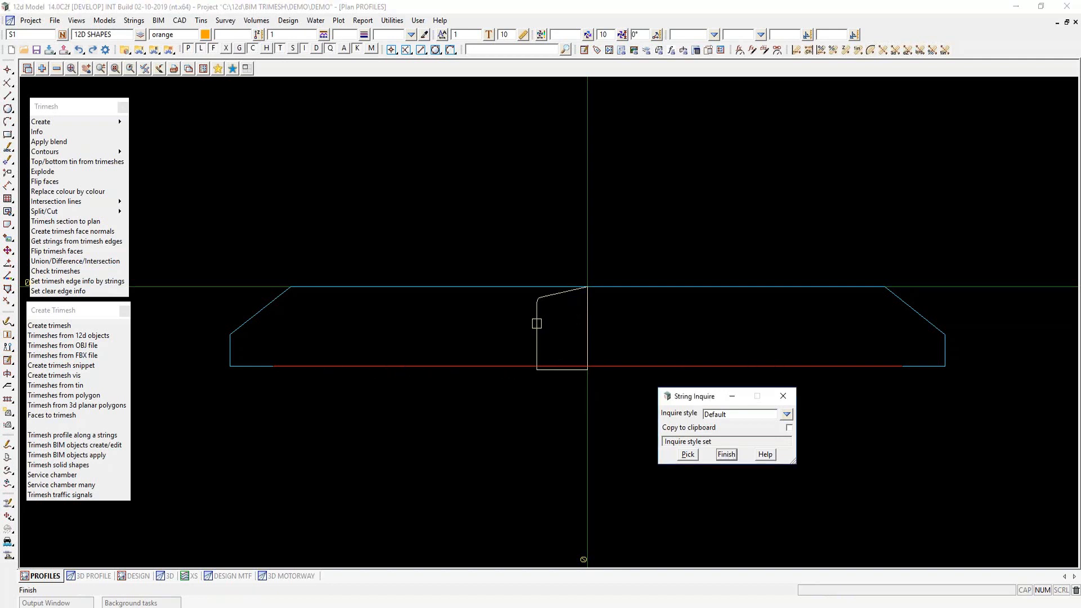
left_click(727, 454)
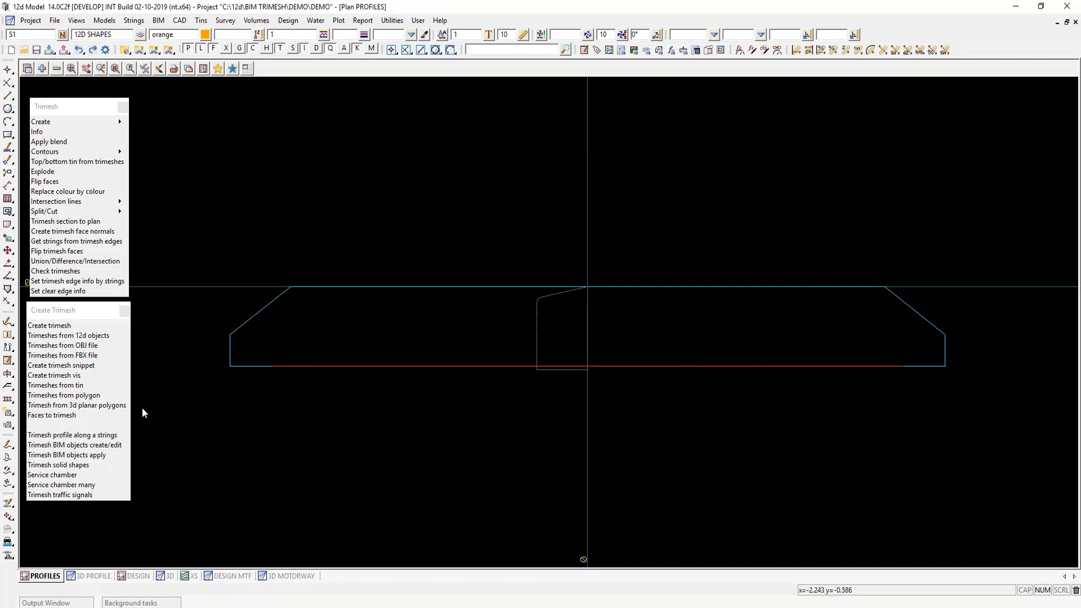
Set up a trimesh profile along a string, with the Cutout string as profile and the red Cutout Line as reference string.
left_click(102, 435)
left_click_drag(163, 431, 152, 178)
left_click(111, 218)
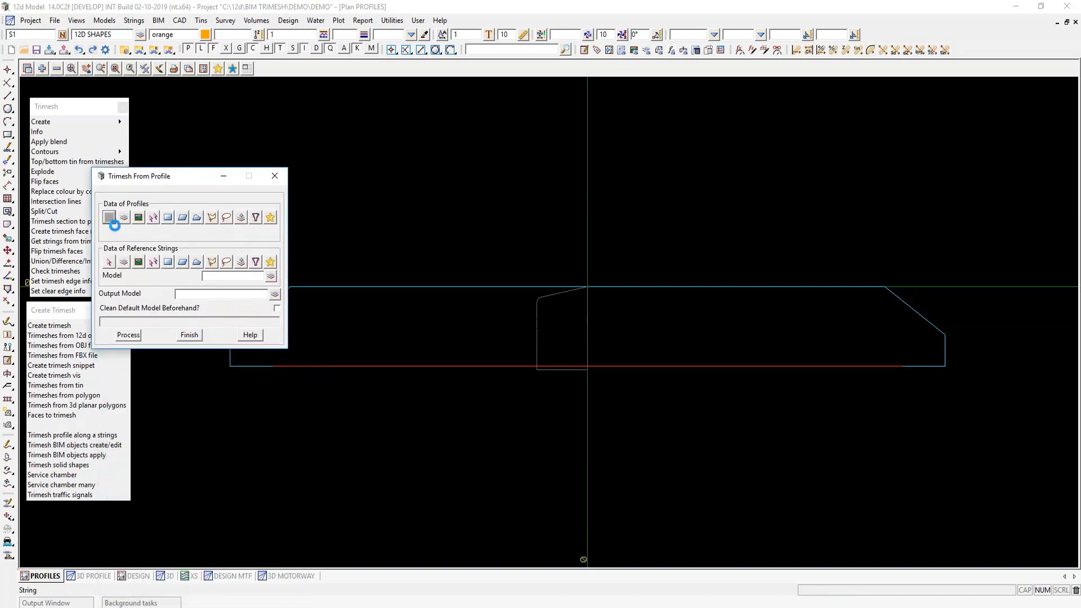
left_click(535, 330)
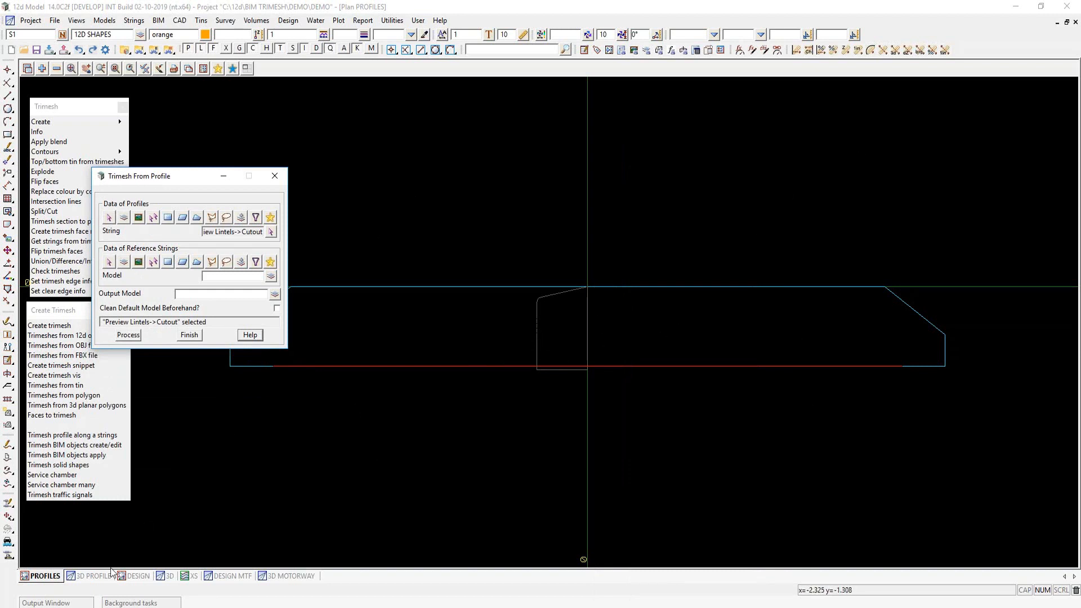
left_click(94, 576)
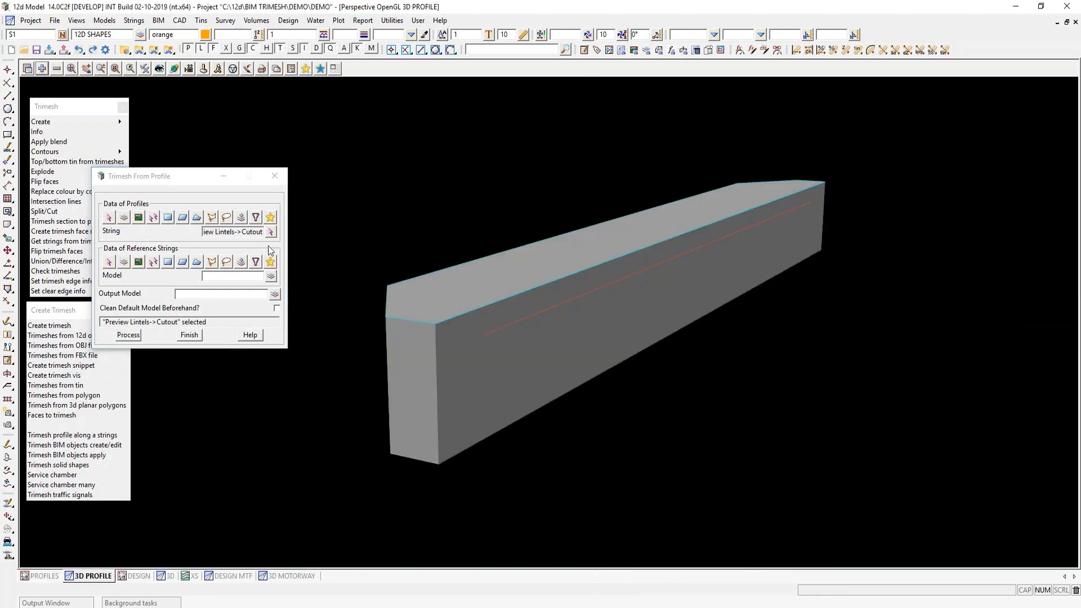
left_click(109, 261)
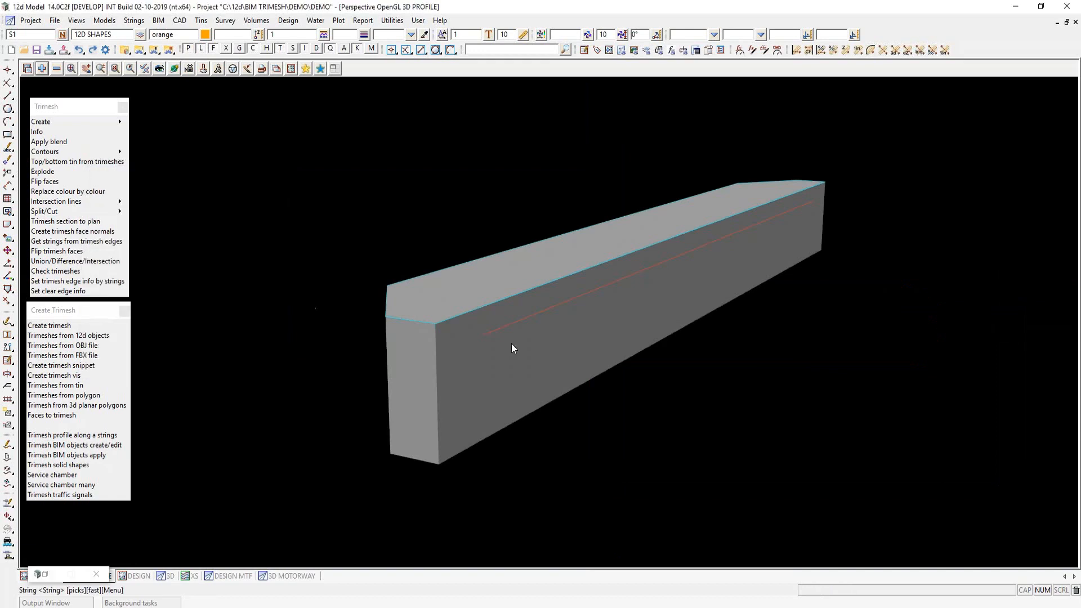
left_click(506, 325)
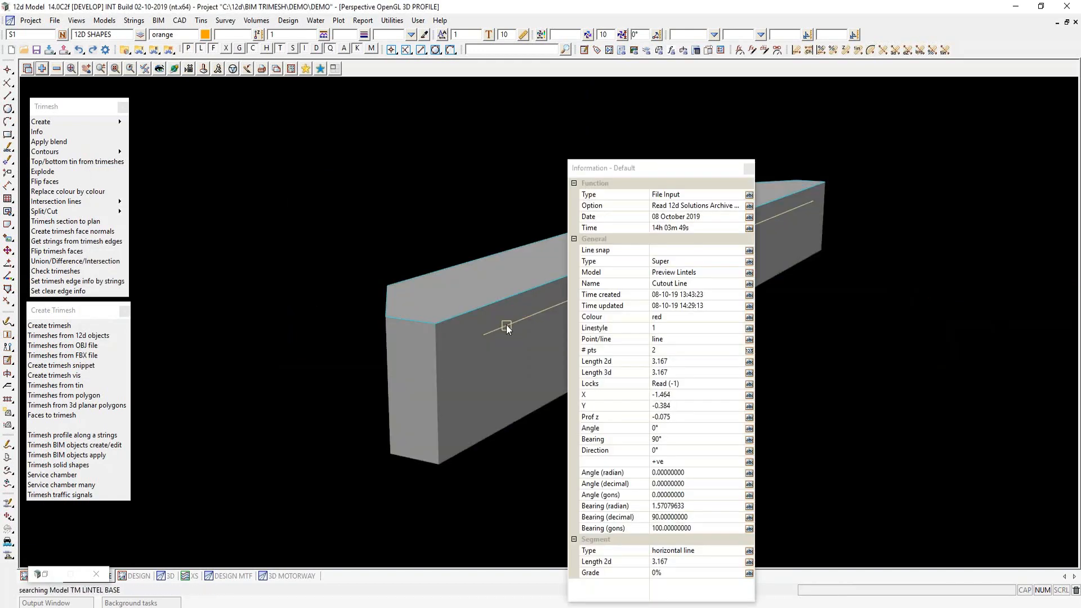
left_click(505, 324)
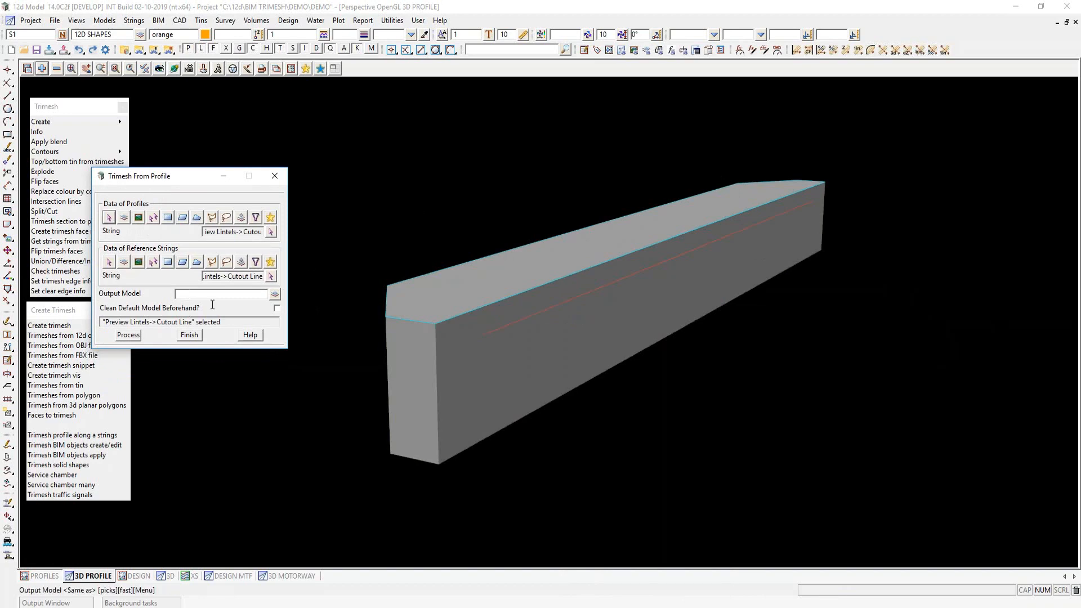
Set the output model to TM LINTEL BASE, process the cutout trimesh along the line and close the command.
left_click(275, 294)
left_click(422, 355)
left_click(417, 354)
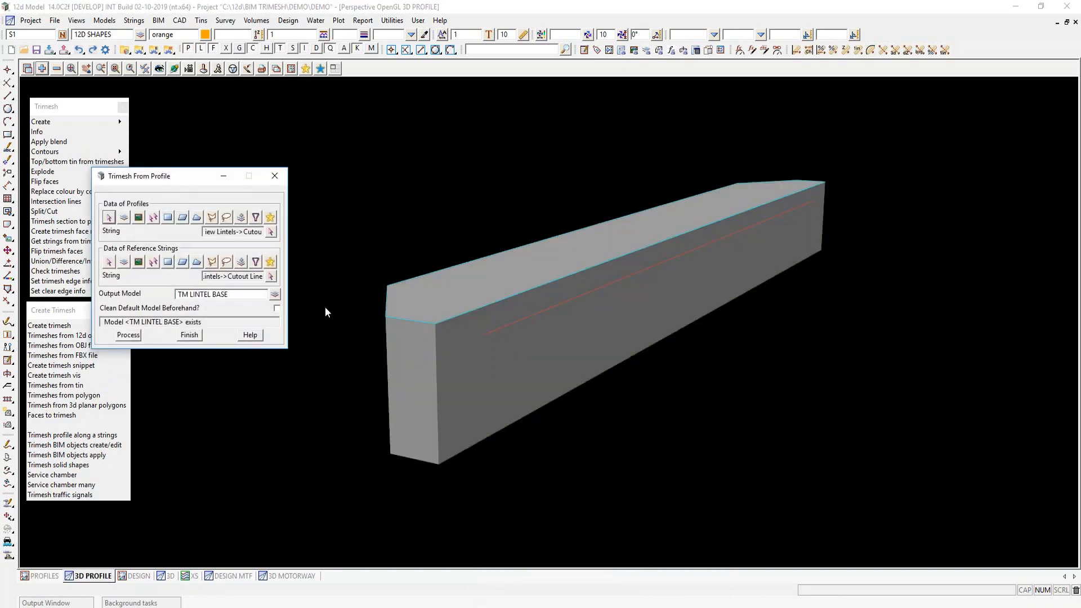
left_click(129, 335)
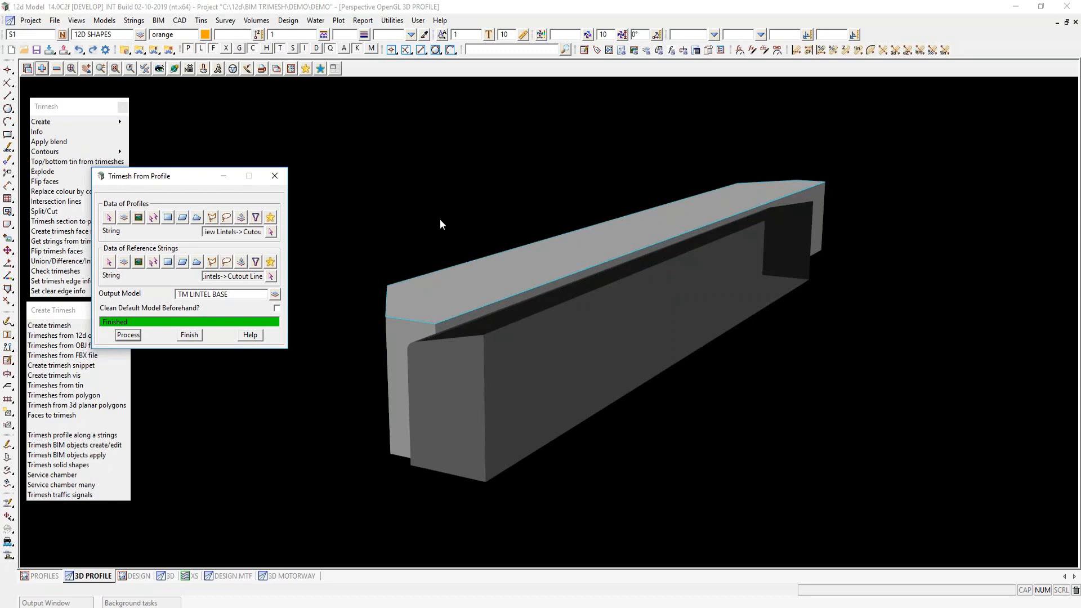
left_click(432, 68)
key("ctrl+z")
left_click(189, 335)
Start a trimesh Boolean operation with the lintel block as trimesh 1 and the cutout block as trimesh 2.
left_click(64, 262)
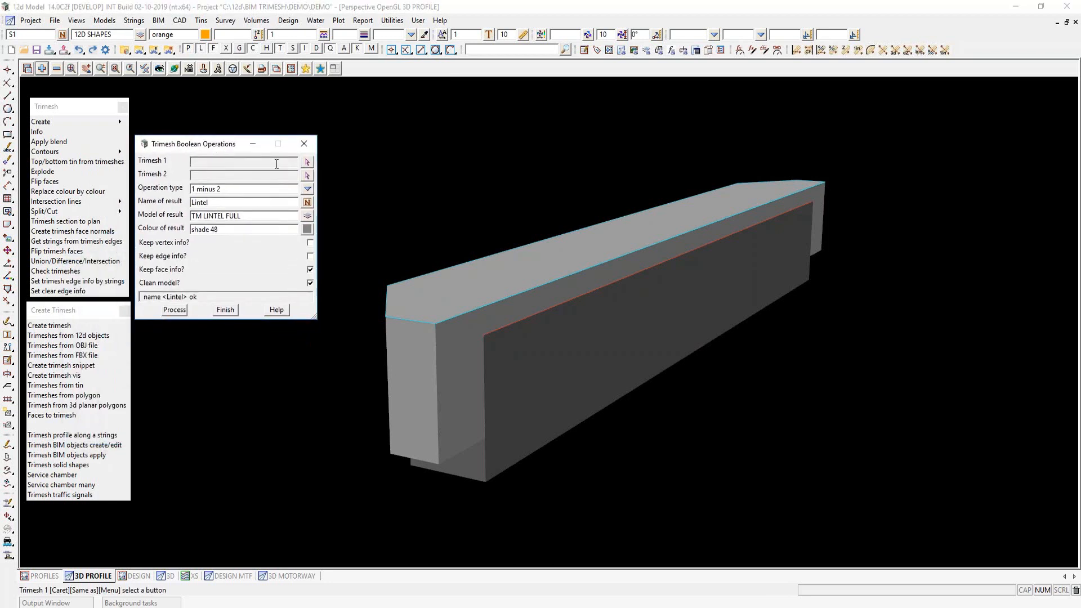
left_click(308, 162)
left_click(404, 343)
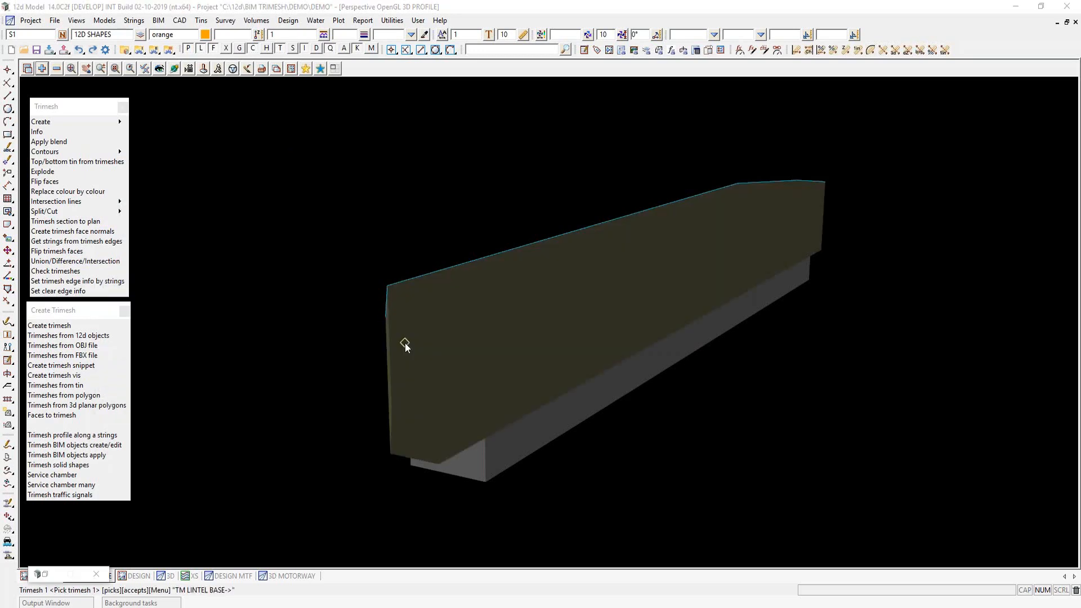
middle_click(404, 342)
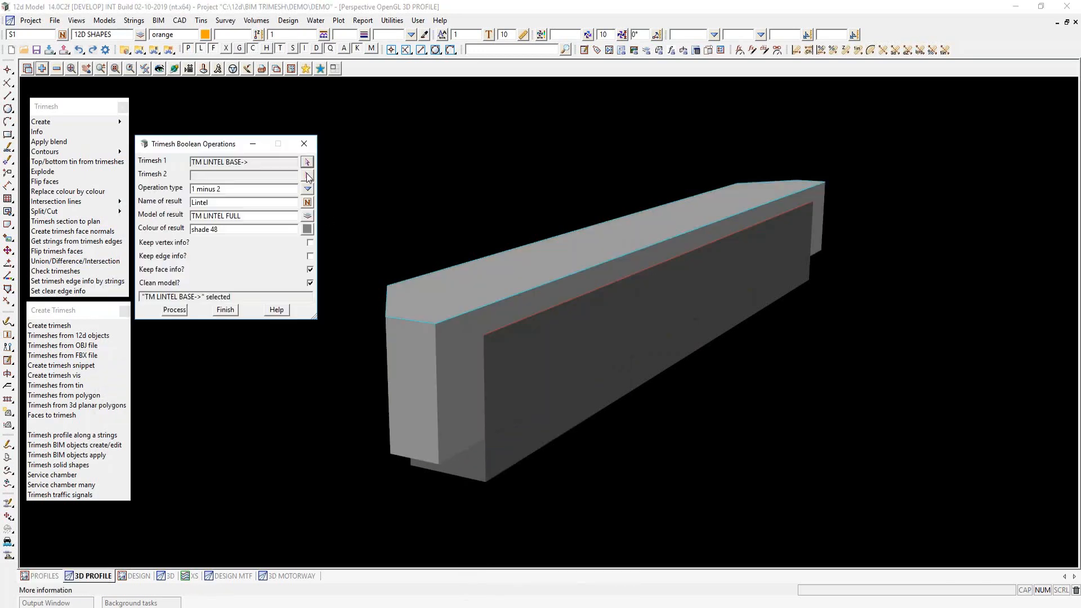
left_click(523, 435)
middle_click(524, 435)
Subtract the cutout from the lintel block using 1 minus 2, naming the result Lintel in model TM LINTEL FULL with colour shade 48.
left_click(307, 189)
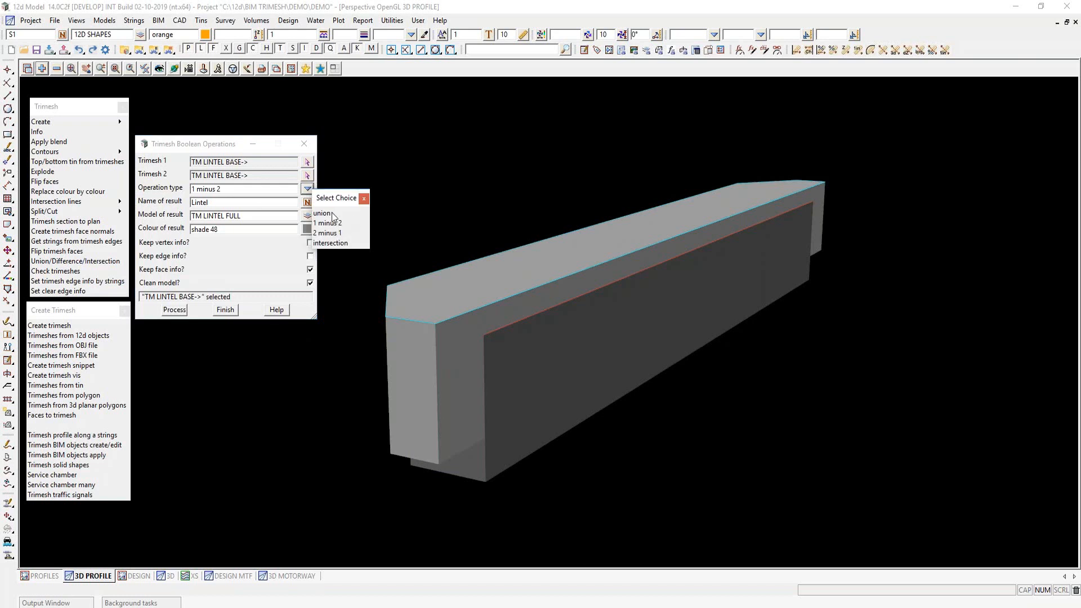
left_click(363, 199)
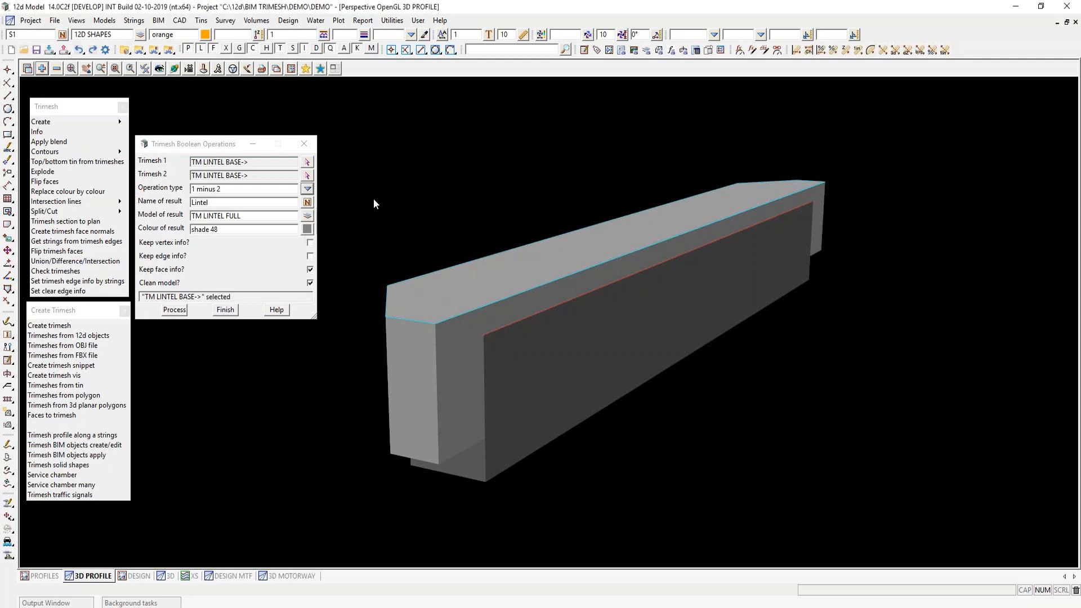
left_click(174, 310)
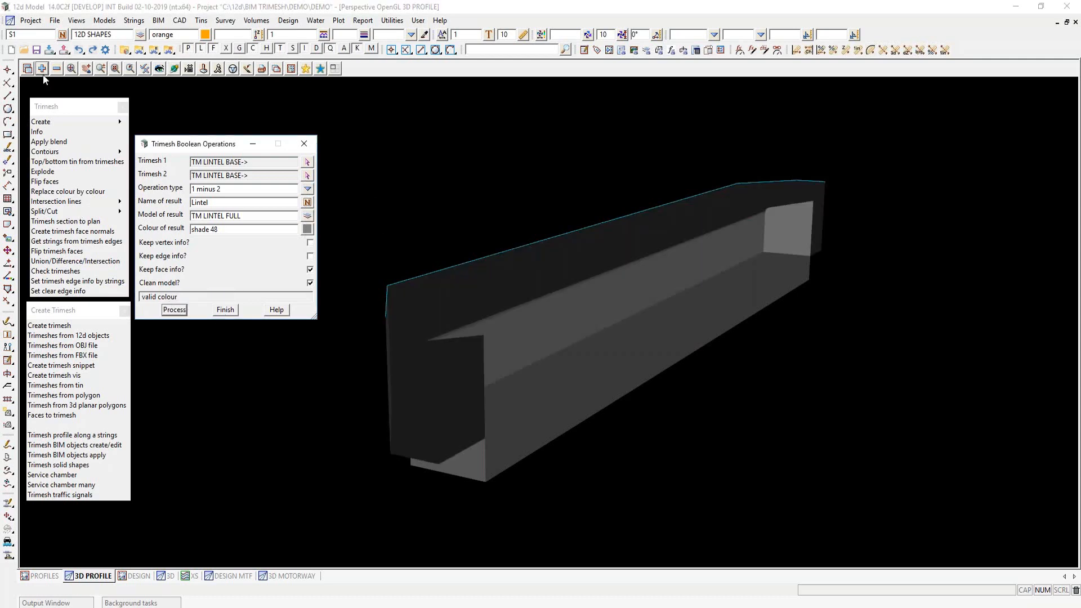
Remove the base trimesh model from the 3D PROFILE view, examine the cut lintel and close the Boolean operation.
left_click(56, 68)
left_click(96, 139)
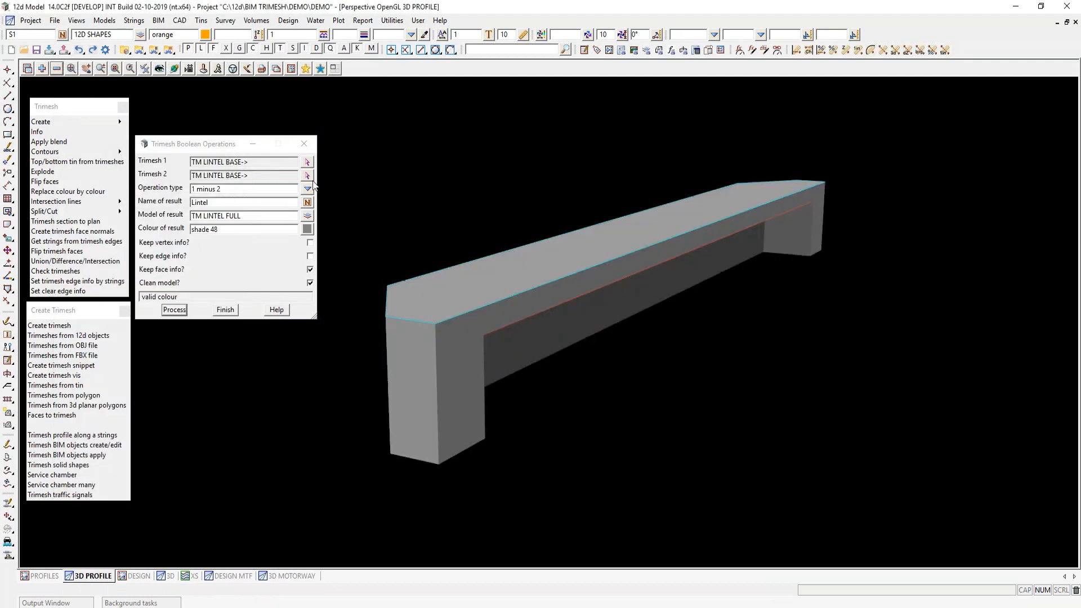
mouse_move(502, 302)
middle_mouse_down()
mouse_move(458, 238)
mouse_move(413, 280)
mouse_move(519, 329)
mouse_move(579, 270)
mouse_move(527, 253)
mouse_move(505, 310)
middle_mouse_up()
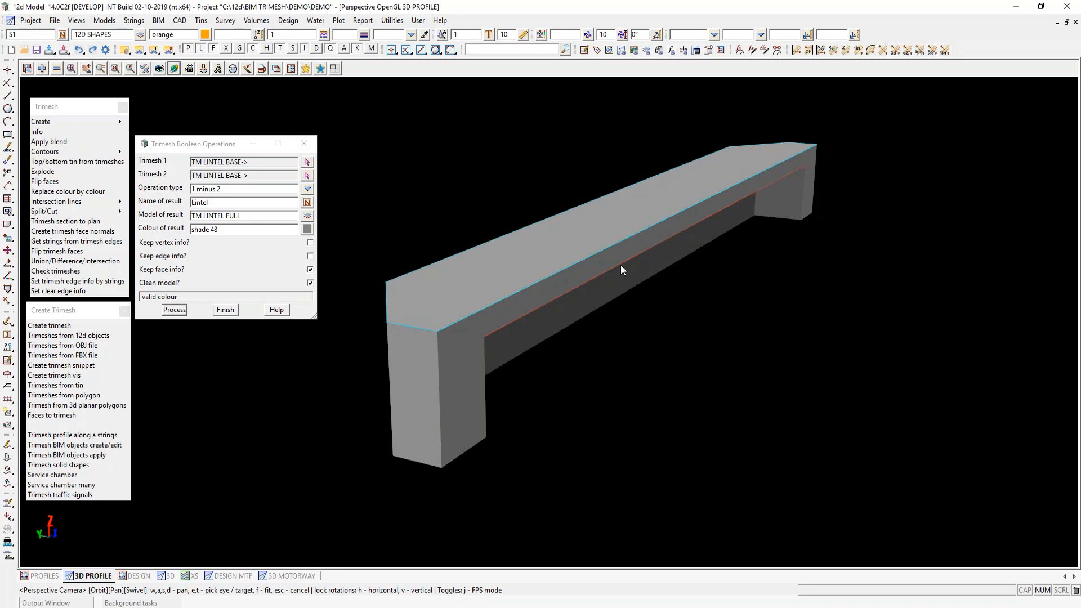
middle_click_drag(602, 256, 595, 242)
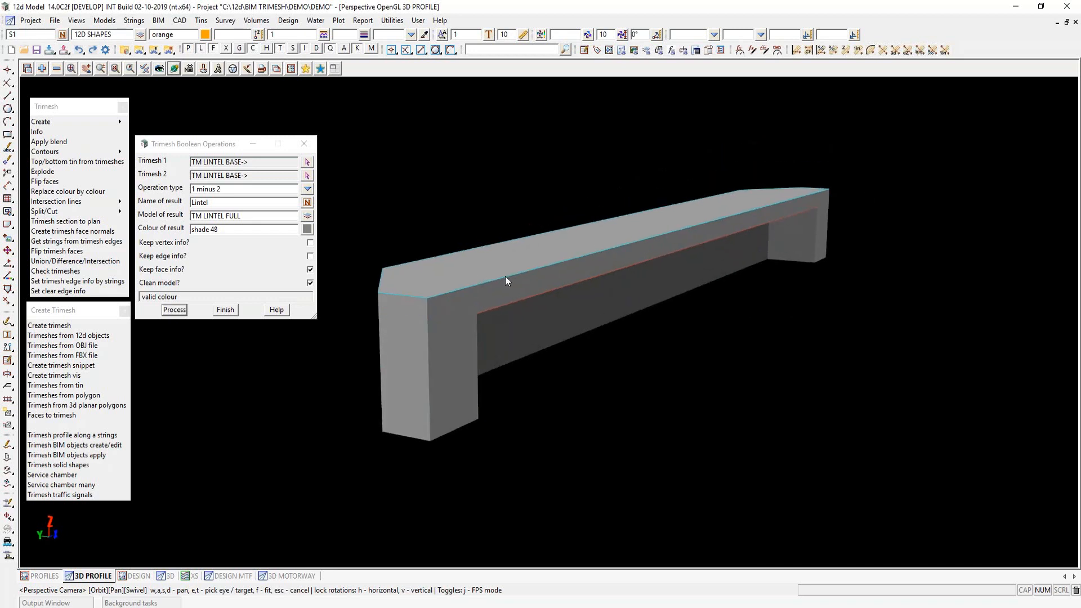
left_click(226, 310)
left_click(174, 69)
left_click_drag(461, 269, 460, 273)
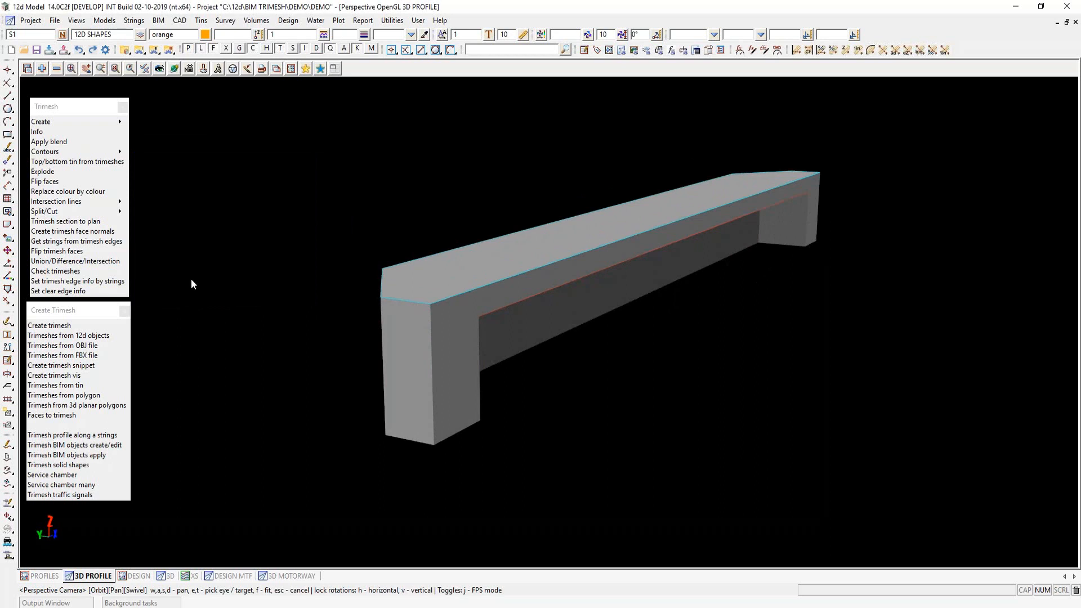
Flip the faces of the Lintel trimesh and restore their original direction with a second flip.
left_click(56, 251)
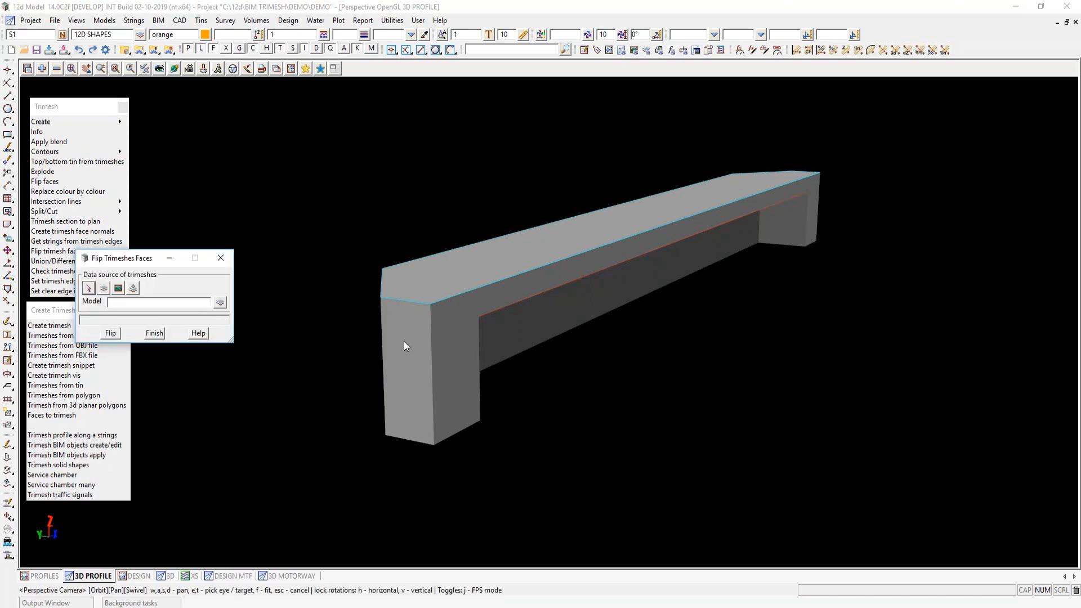
scroll(400, 339, "down", 2)
left_click(89, 289)
left_click(447, 364)
left_click(112, 333)
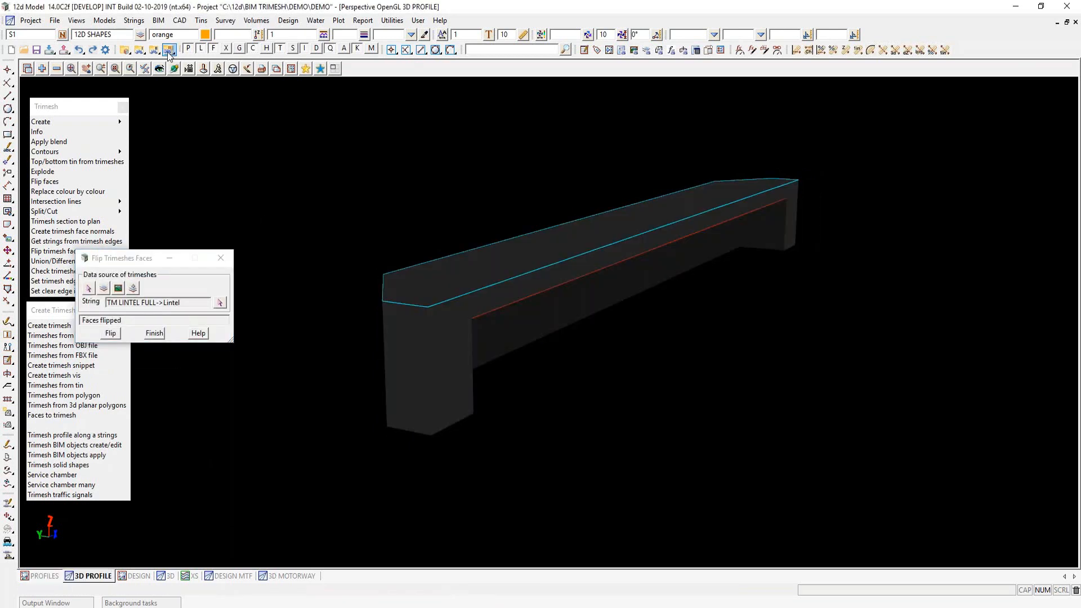
left_click(174, 69)
mouse_move(450, 263)
left_mouse_down()
mouse_move(450, 190)
mouse_move(509, 188)
mouse_move(469, 227)
mouse_move(411, 198)
mouse_move(469, 159)
mouse_move(482, 188)
mouse_move(450, 263)
left_mouse_up()
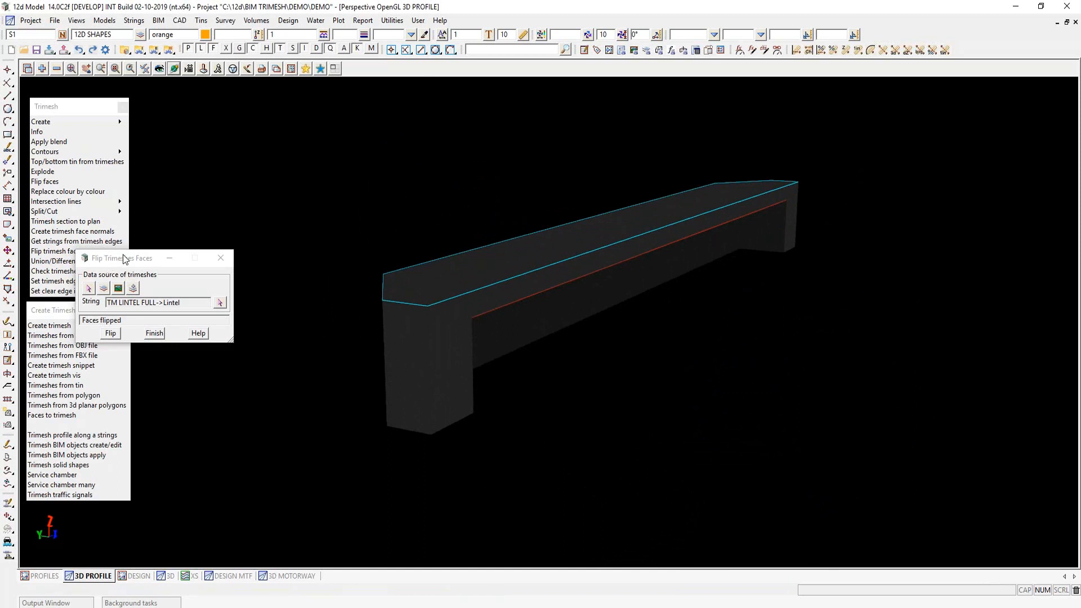
left_click(112, 333)
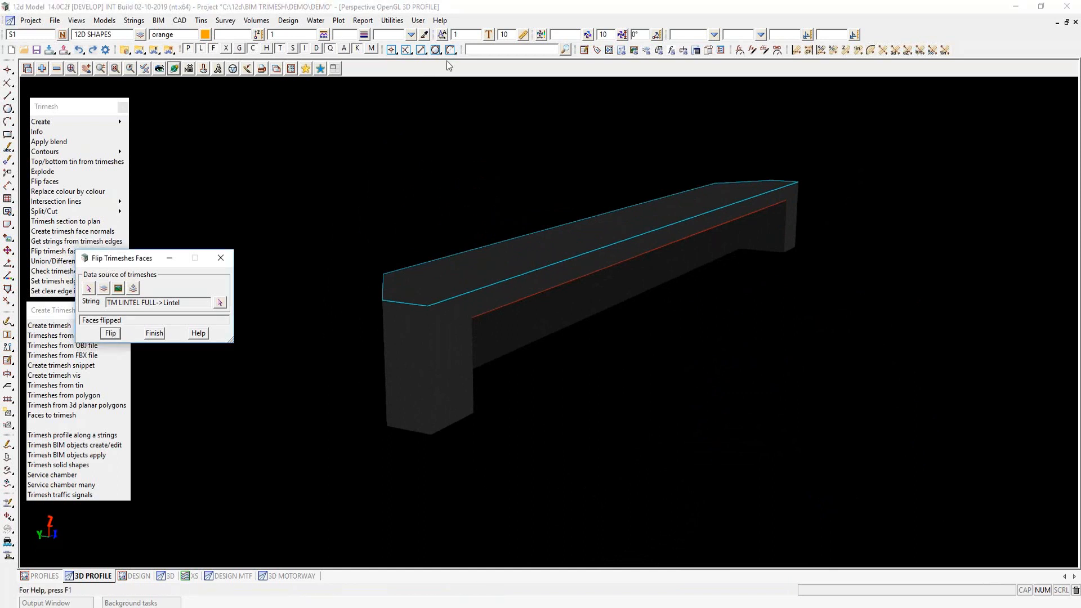
left_click(154, 333)
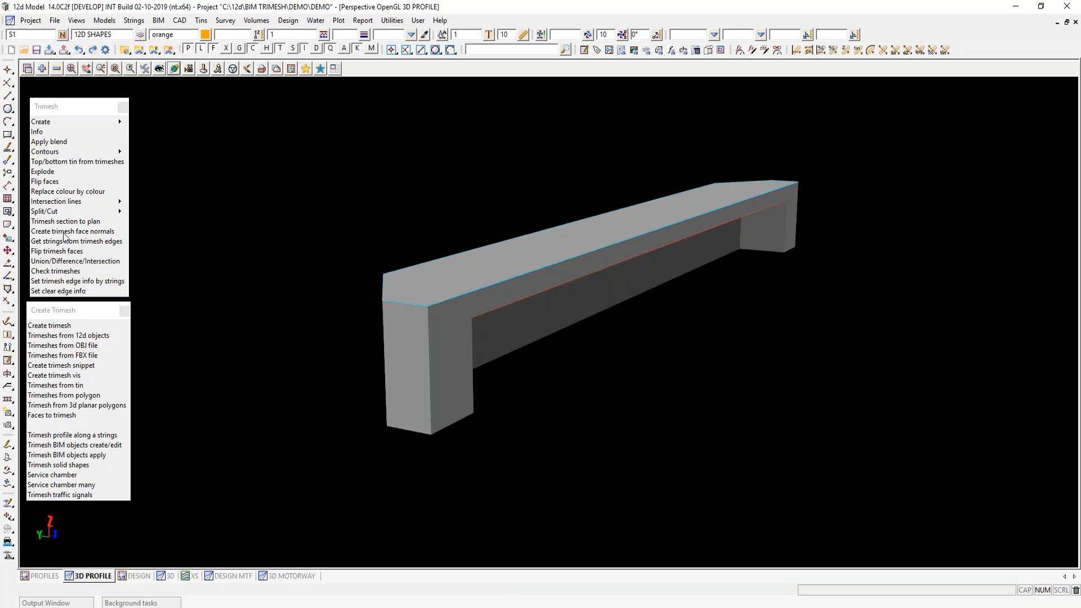
Create face normals for the Lintel trimesh with arrow length .1, head length 0.05, head angle 30°, output model TM LINTEL FULL NORMALS and colour shade 16.
left_click(62, 233)
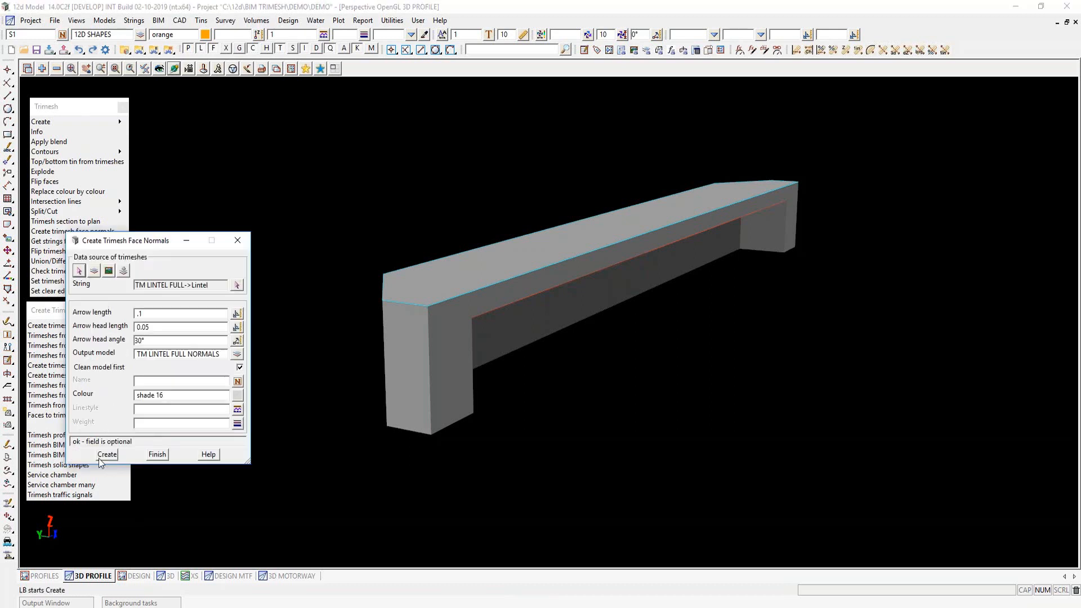
left_click(102, 454)
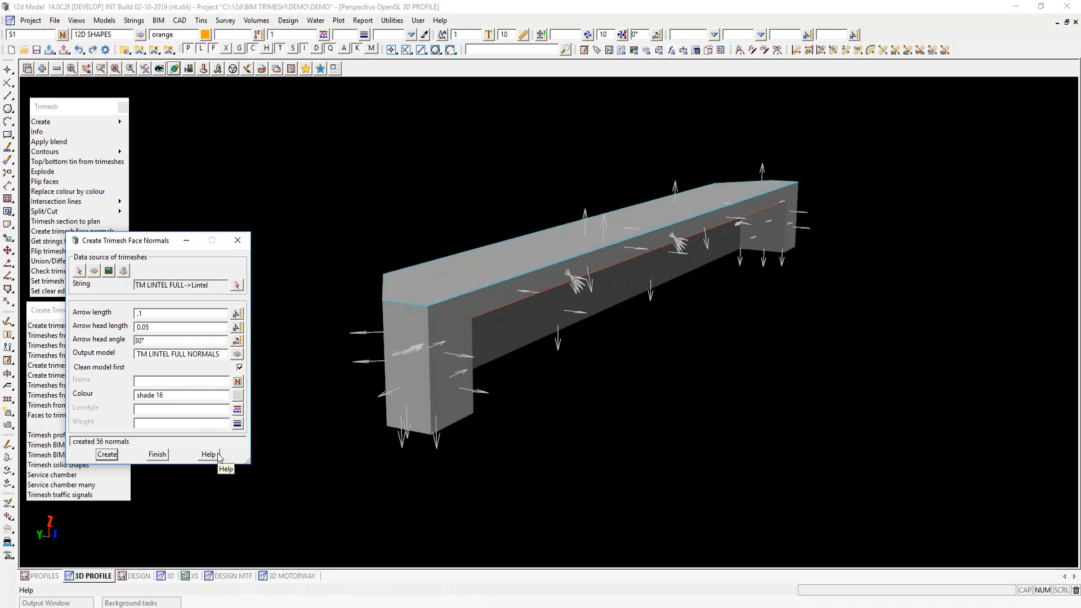
left_click(157, 455)
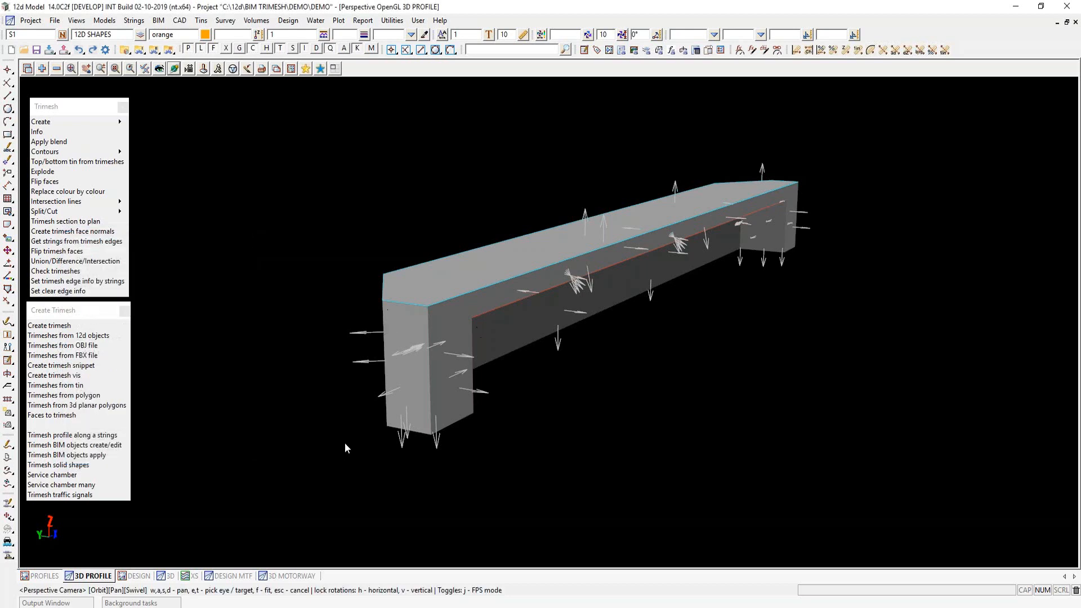
In the 3D view, create trimesh HW C9 from the SW HEADWALL planar polygons in model TM SW HEADWALL, using string colours for faces.
left_click(166, 575)
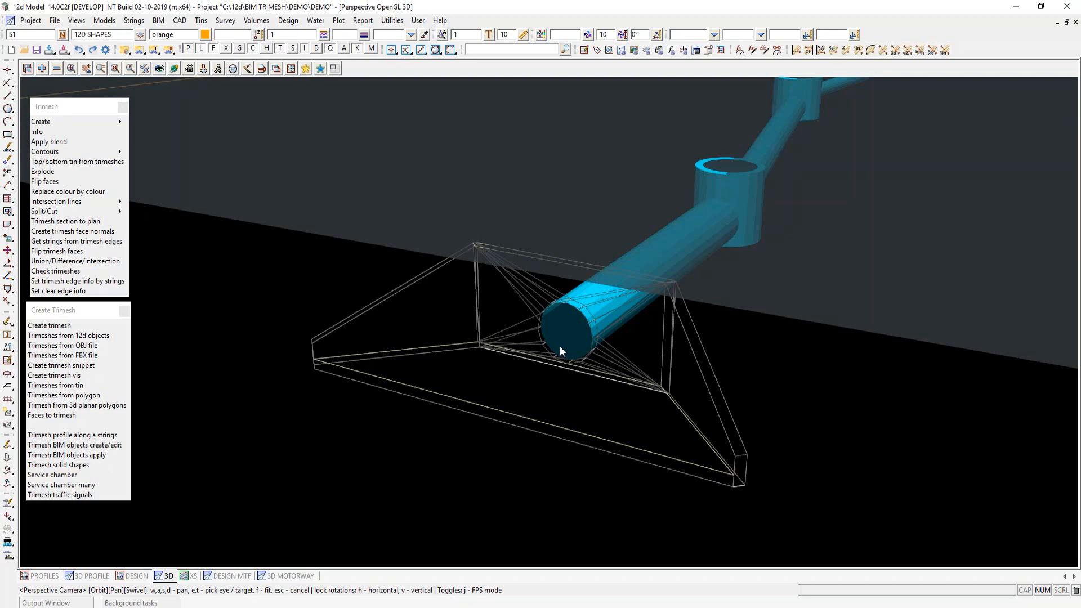
left_click(102, 410)
left_click_drag(176, 414, 210, 108)
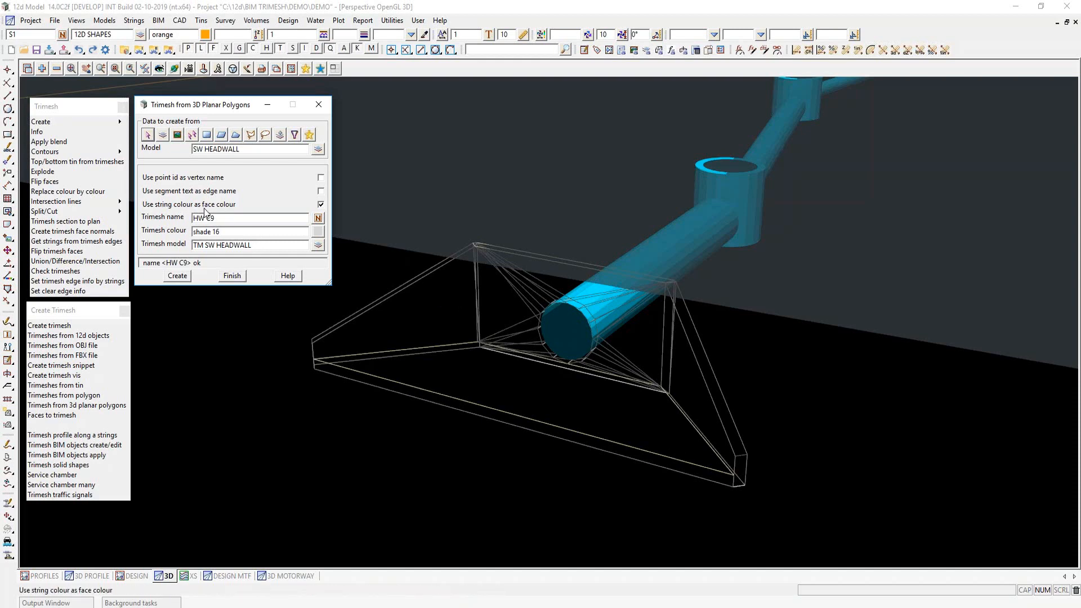
left_click(186, 275)
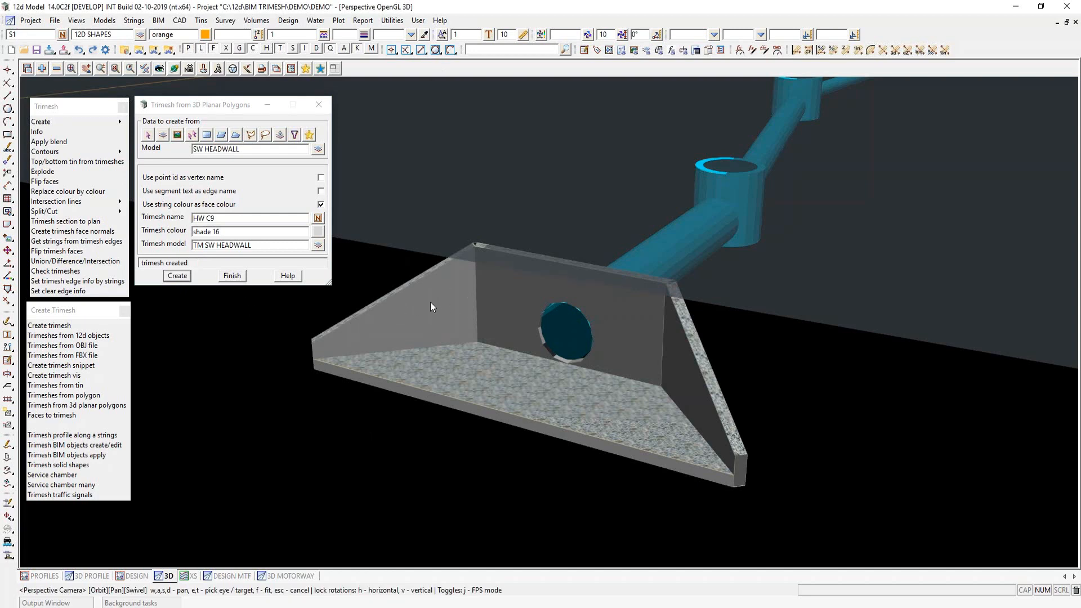
left_click(229, 276)
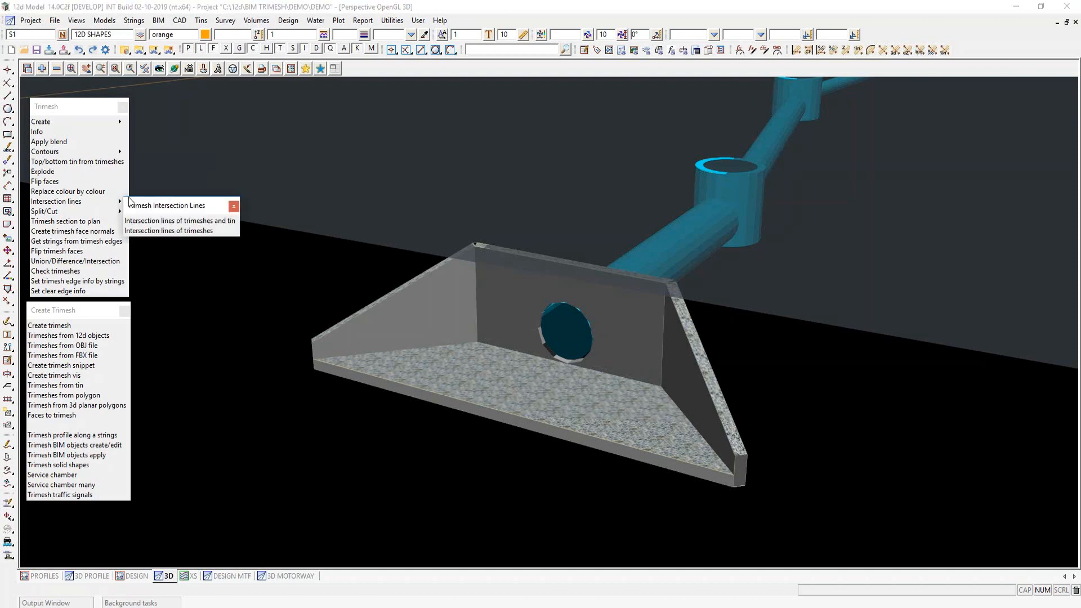
Start creating and editing trimesh BIM objects and maximise the Preview view.
mouse_move(119, 212)
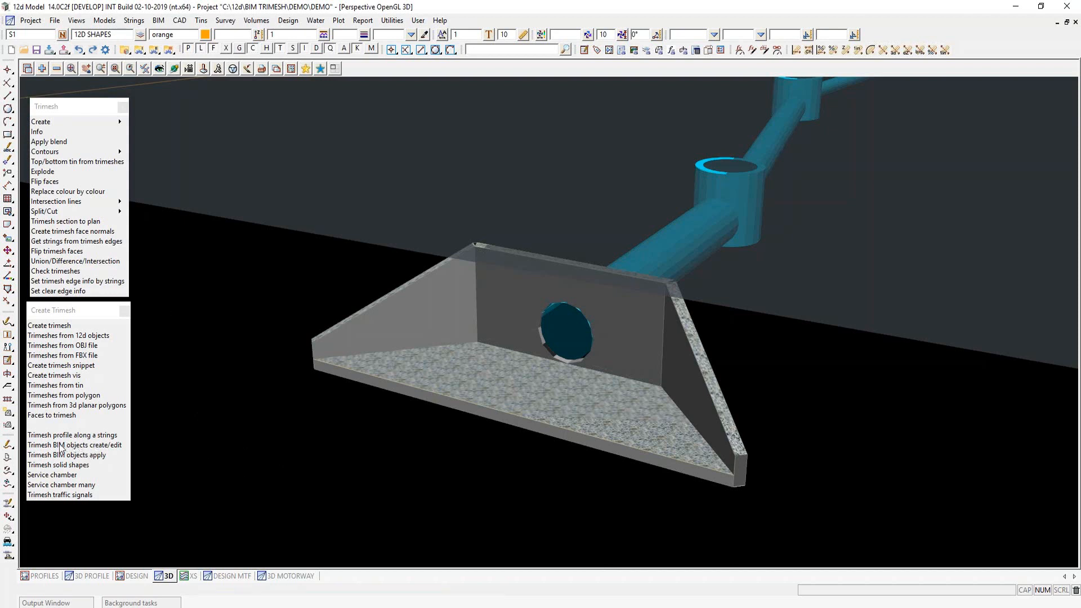
left_click(106, 445)
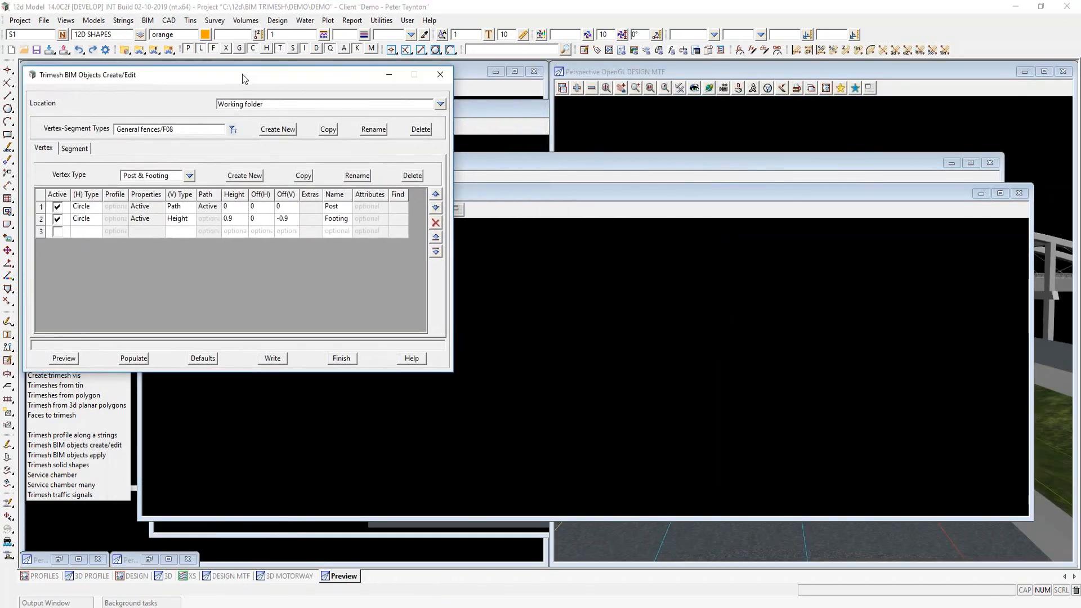
double_click(538, 193)
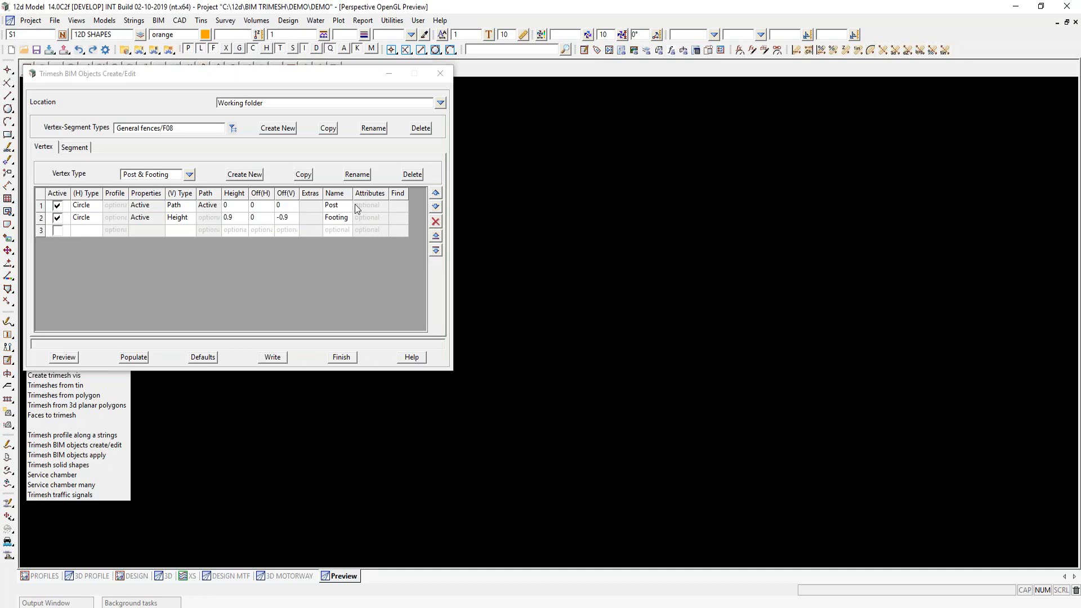
Examine the available storage locations and the vertex-segment types in the General fences group, keeping the current selections.
left_click(441, 103)
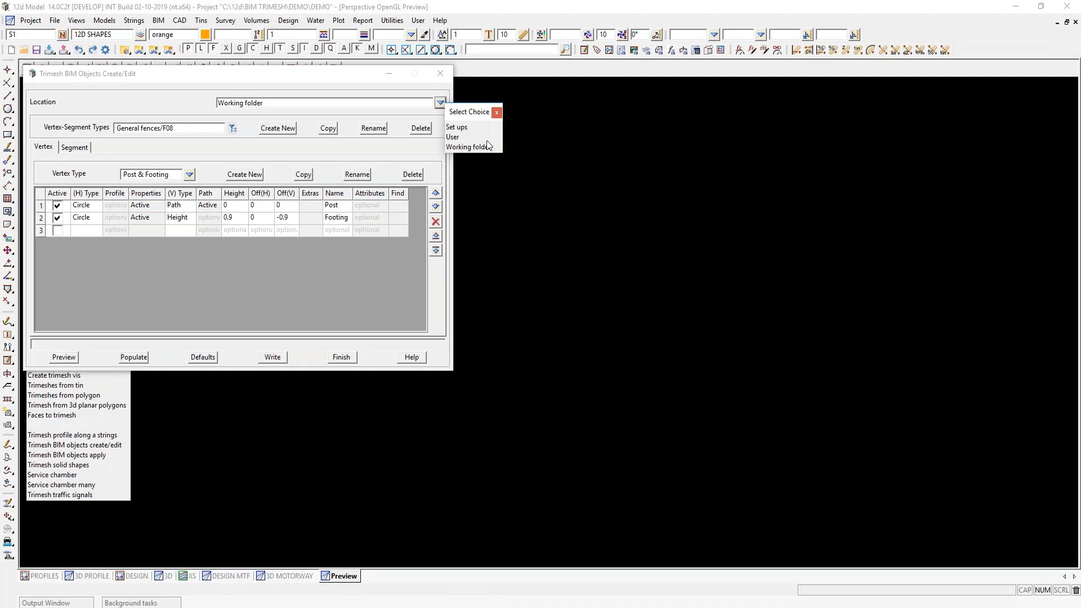
left_click(496, 112)
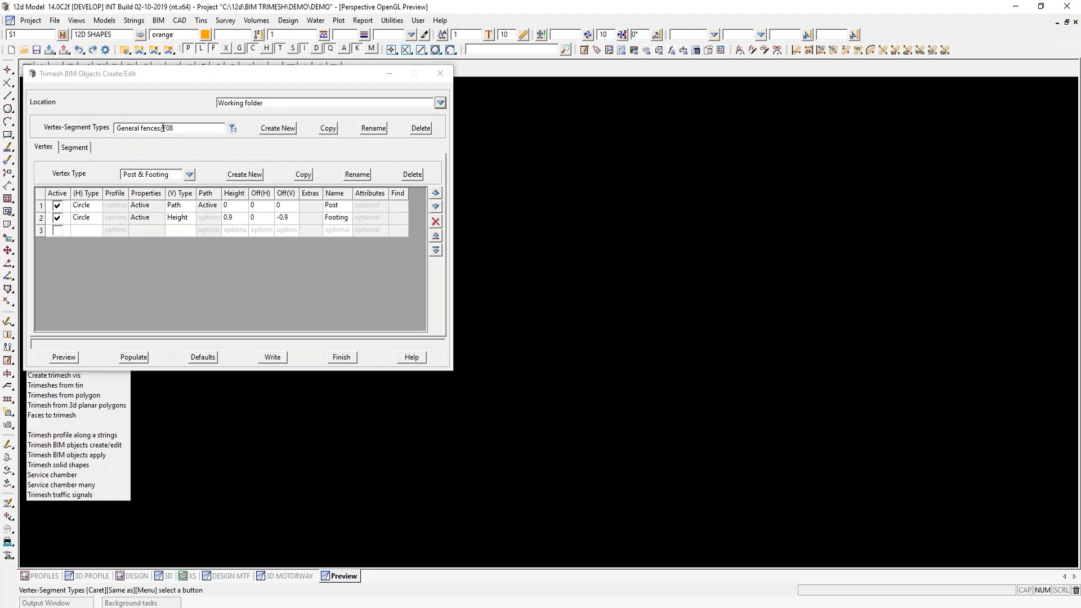
left_click(233, 129)
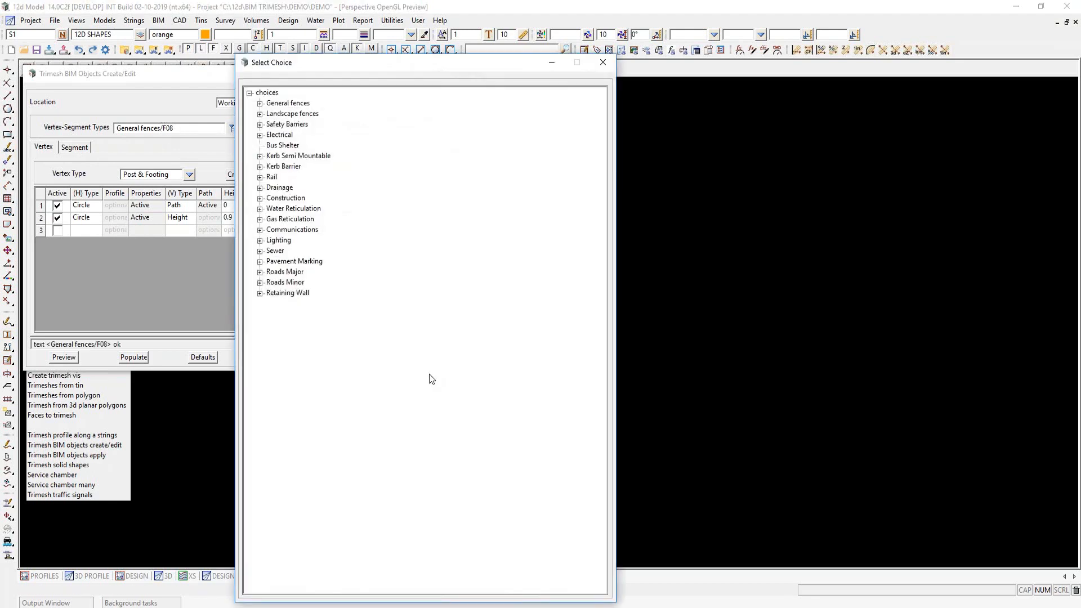
left_click(260, 103)
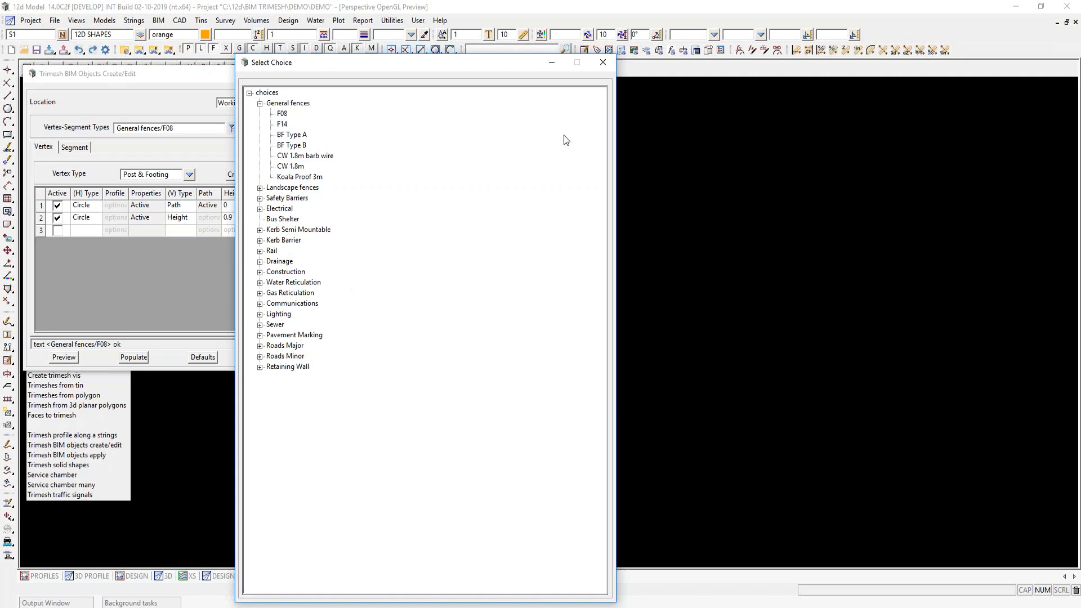
left_click(603, 62)
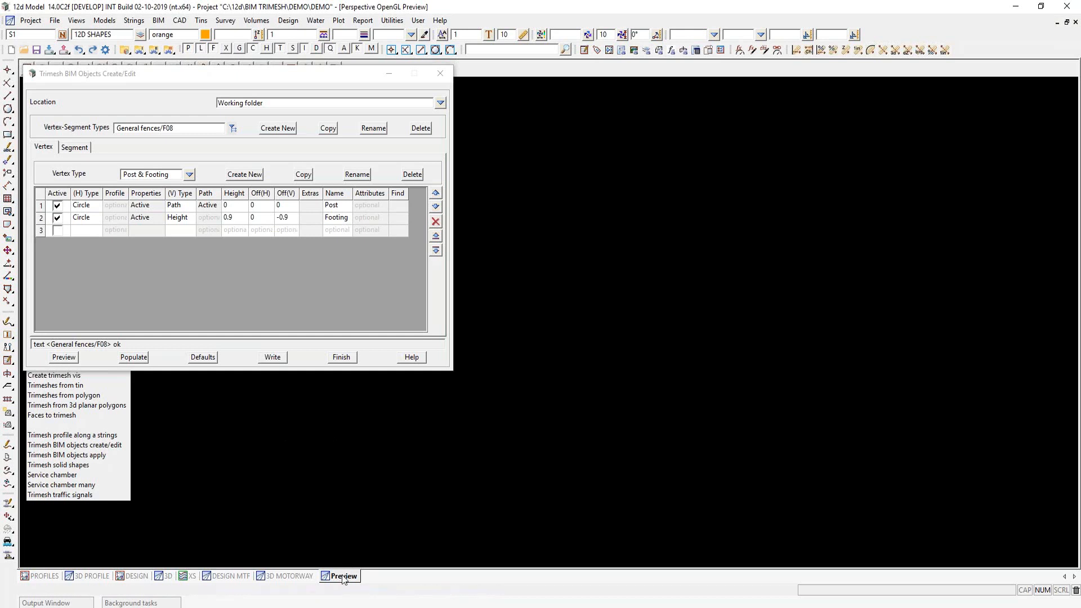
Generate the preview of the General fences/F08 object and examine the fence from the side.
left_click(65, 357)
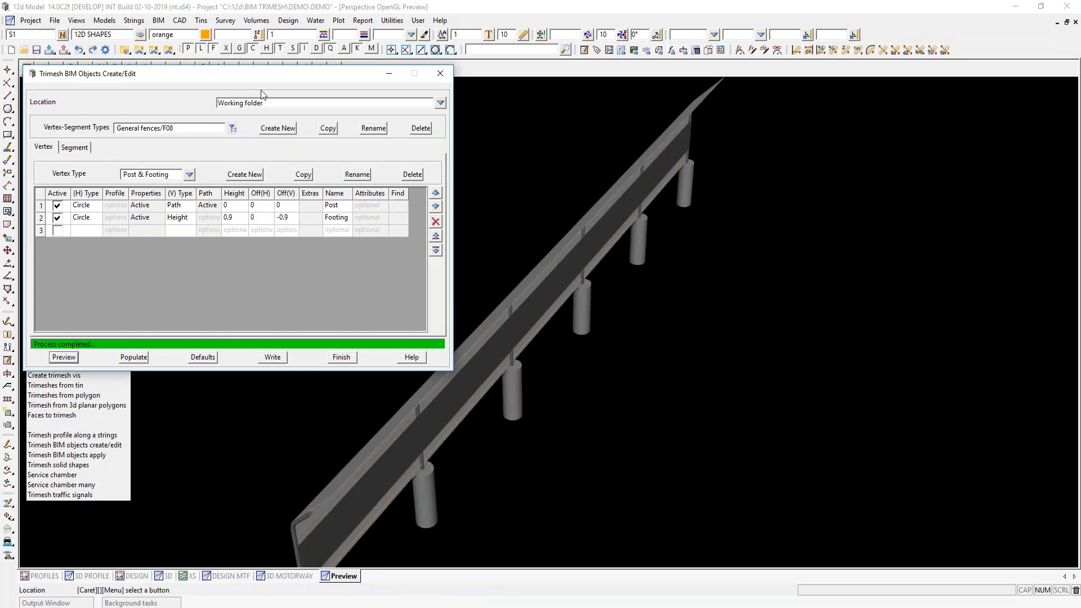
left_click_drag(287, 71, 286, 92)
left_click(173, 69)
left_click_drag(674, 285, 793, 276)
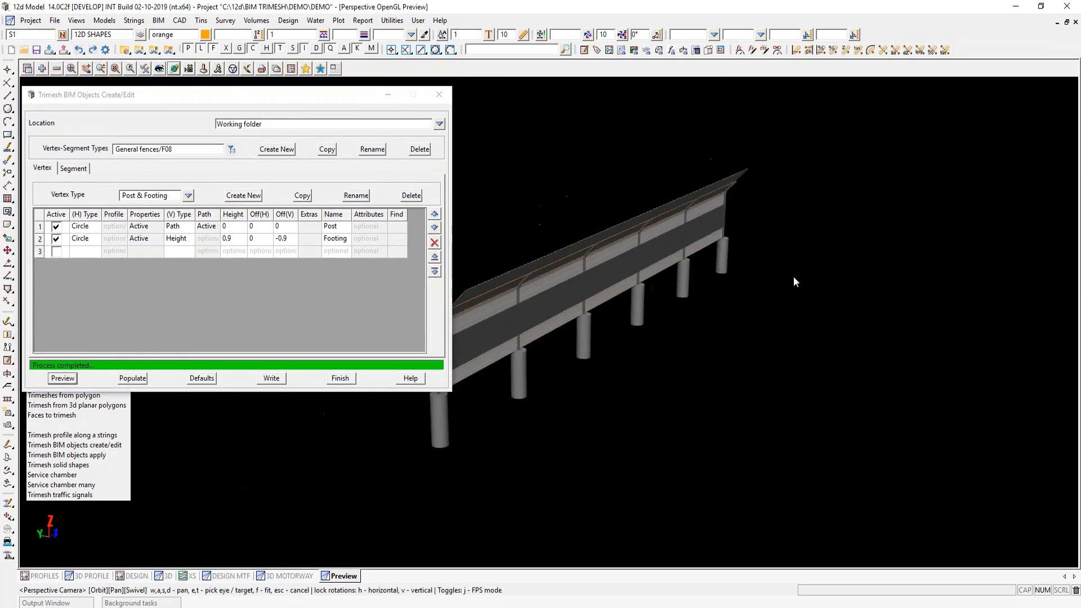
scroll(794, 278, "down", 2)
scroll(595, 314, "up", 3)
left_click_drag(594, 317, 600, 292)
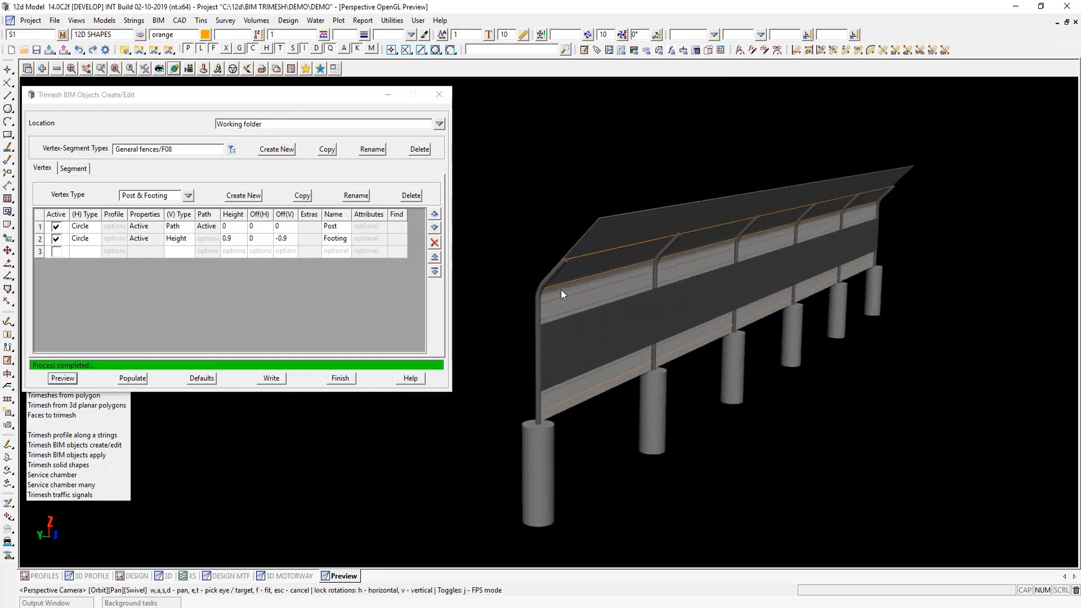
Check which models the Preview view contains and review the default grid size and preview segment settings.
left_click(56, 69)
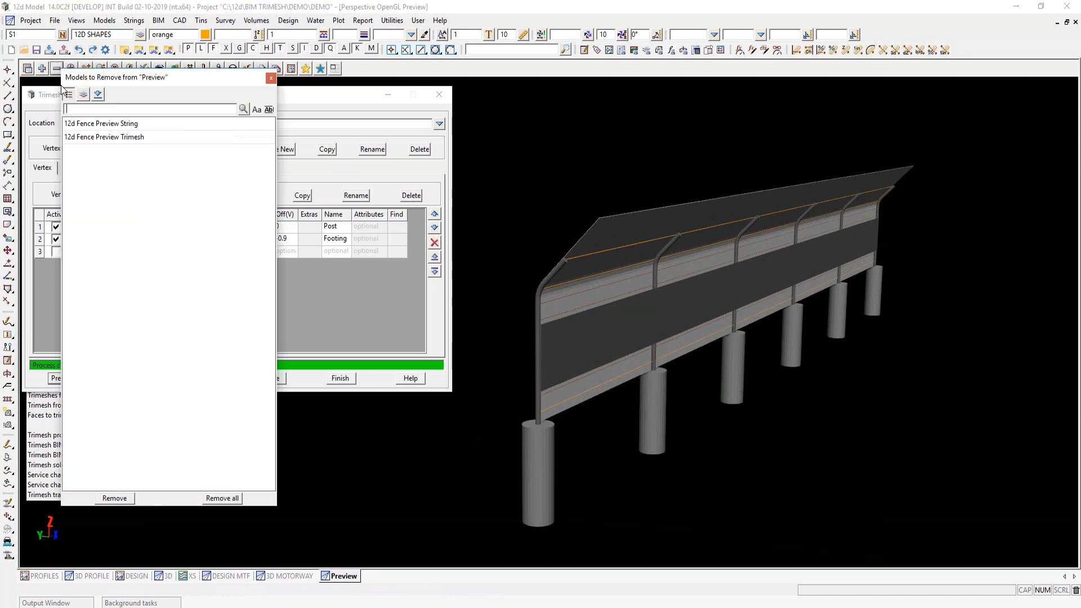
left_click(270, 78)
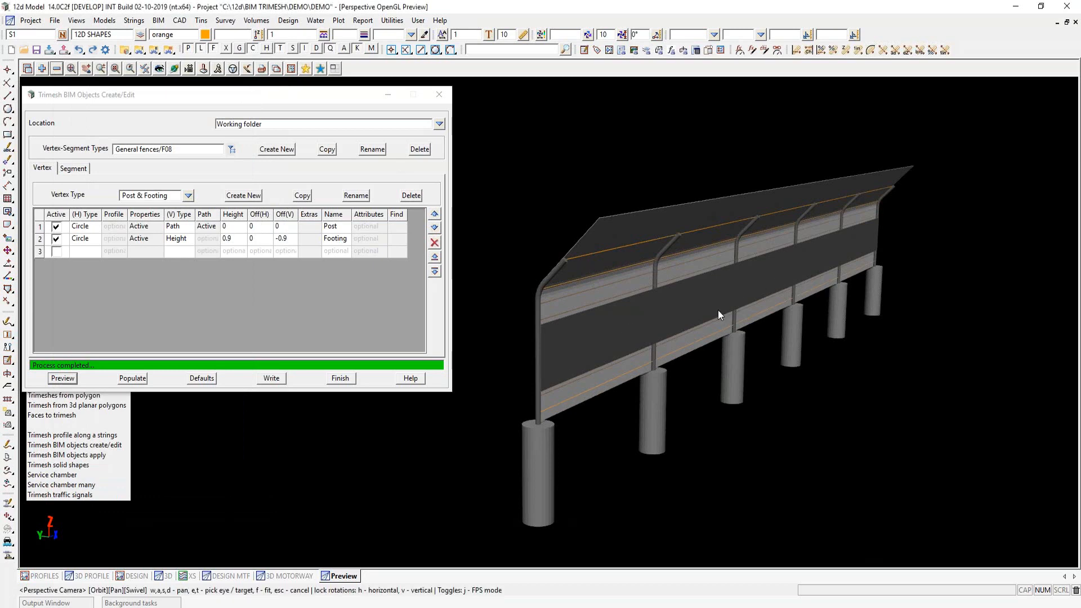
left_click(202, 379)
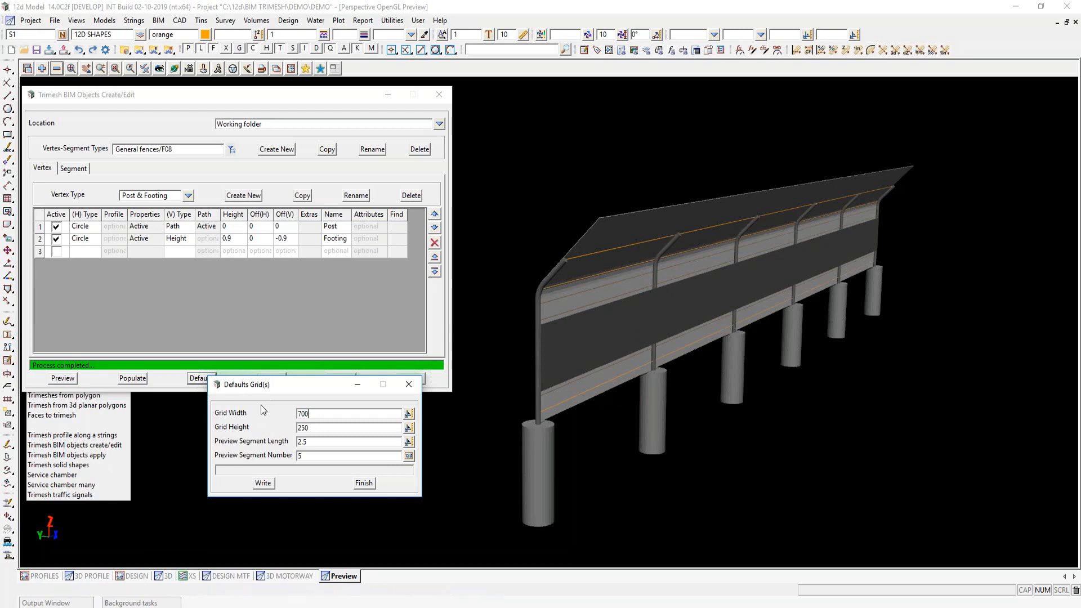
left_click(363, 484)
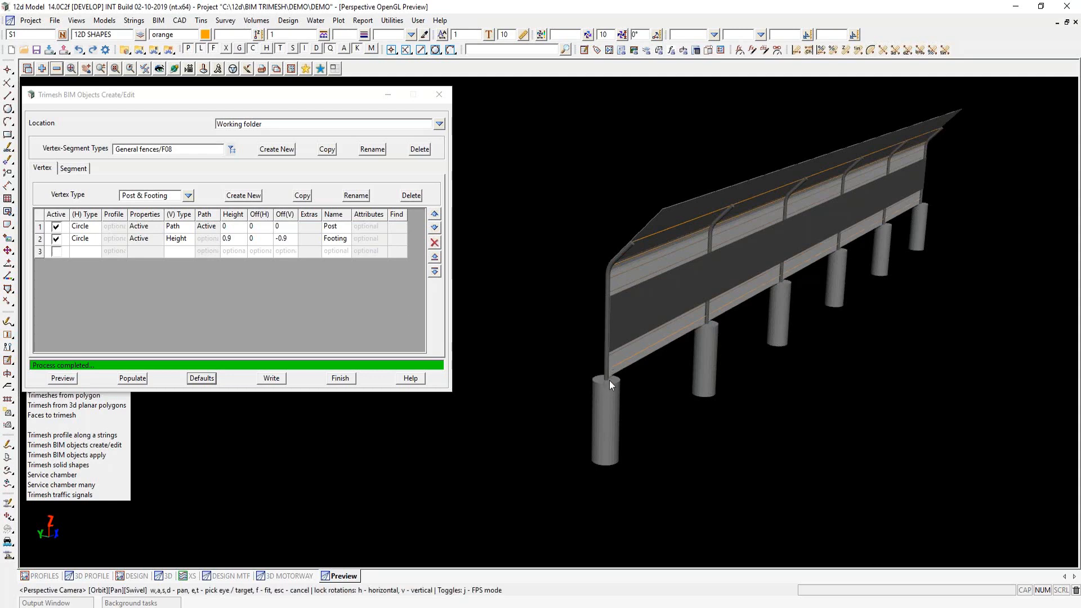
Locate the Post and Footing vertex items on the fence preview by highlighting each one.
scroll(609, 380, "up", 2)
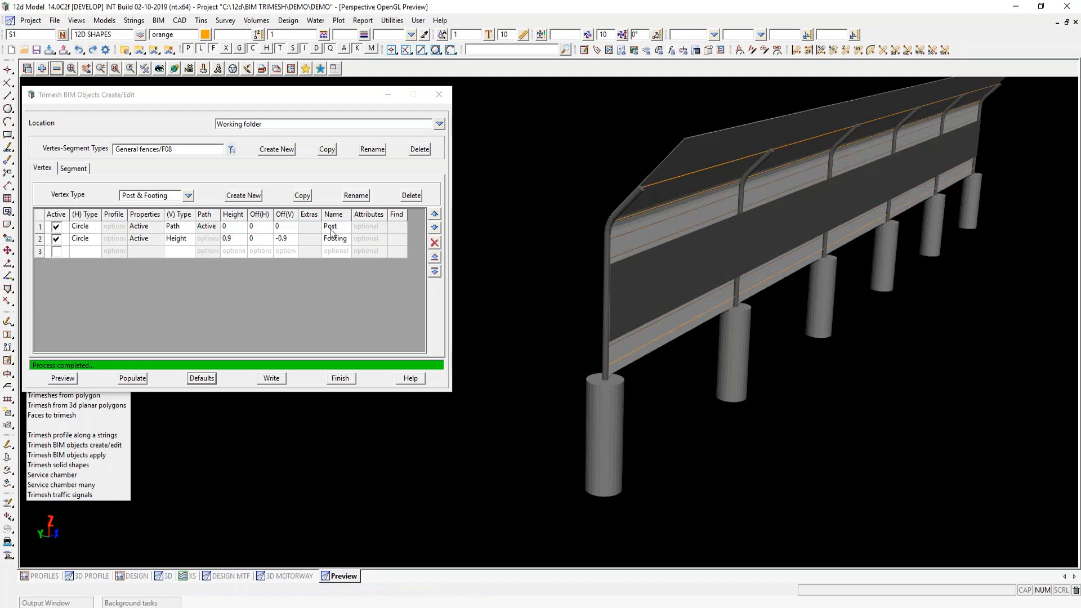
left_click(397, 227)
left_click(397, 240)
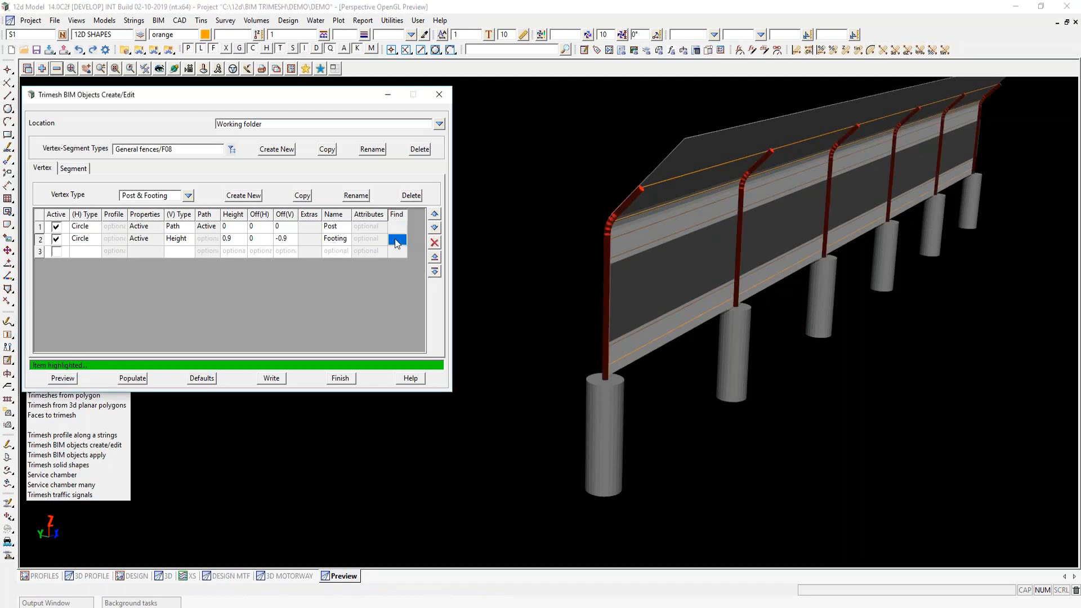
left_click(522, 64)
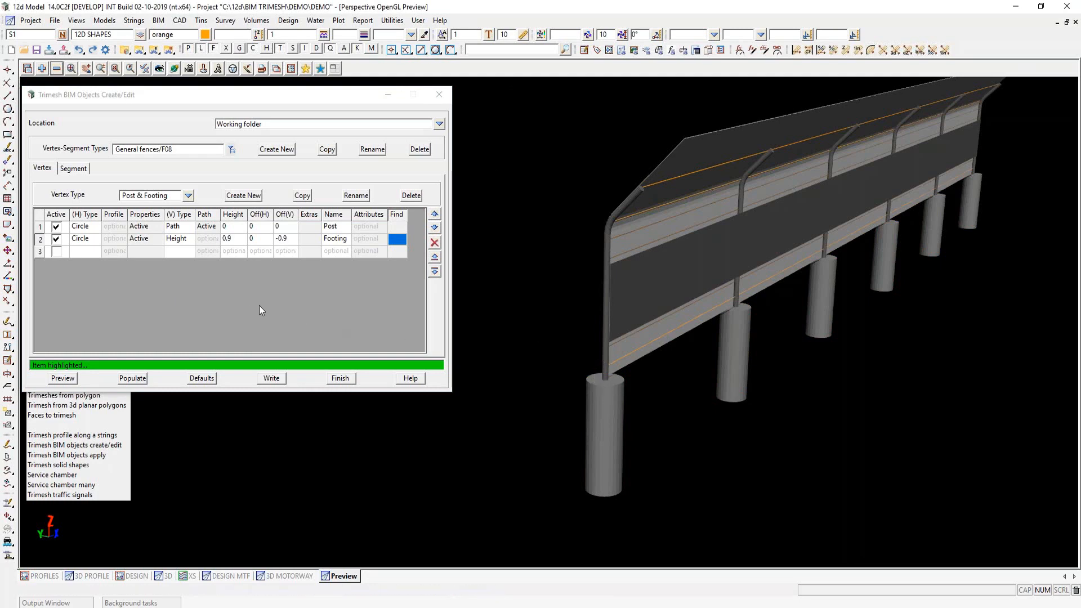
Review the horizontal type choices and the profile settings available for a new vertex item, without assigning any.
left_click(77, 249)
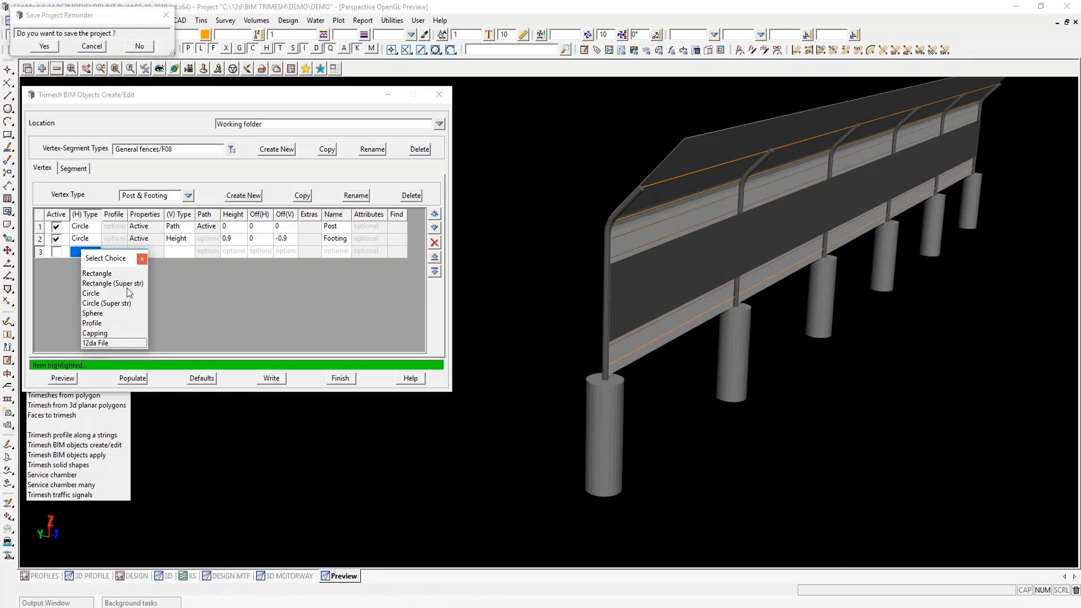
left_click(142, 260)
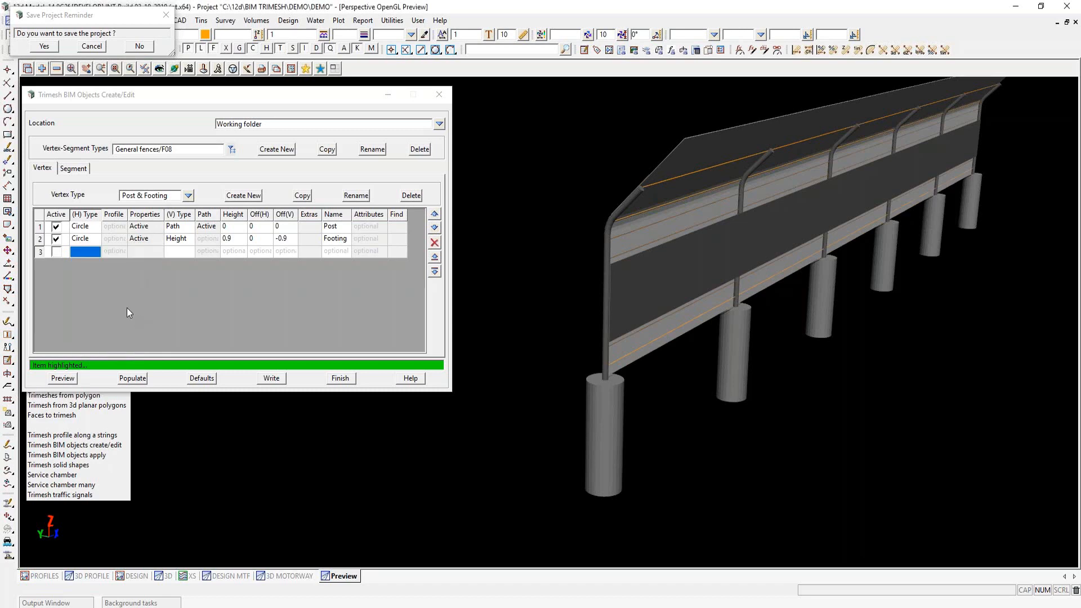
left_click(110, 251)
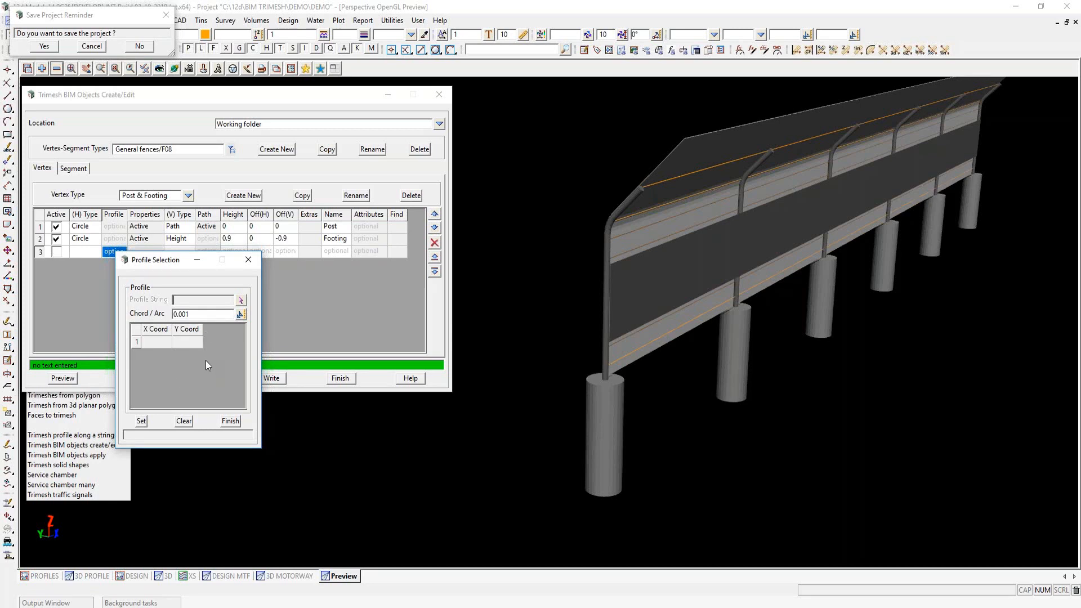
left_click(230, 422)
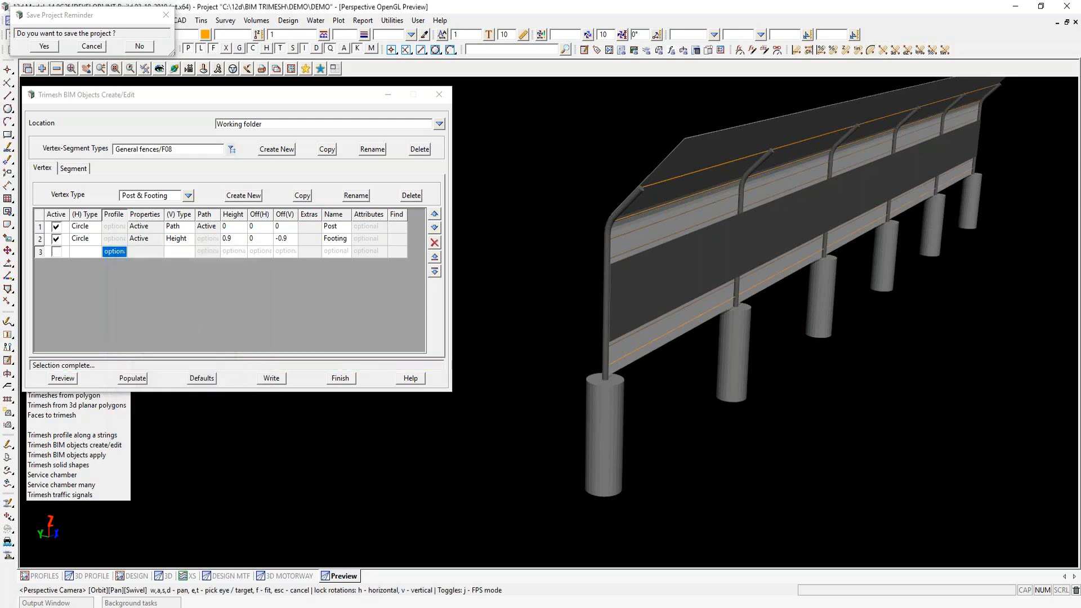
Examine the vertex properties of the Post item, including its diameter, colour and rotation options.
left_click(148, 227)
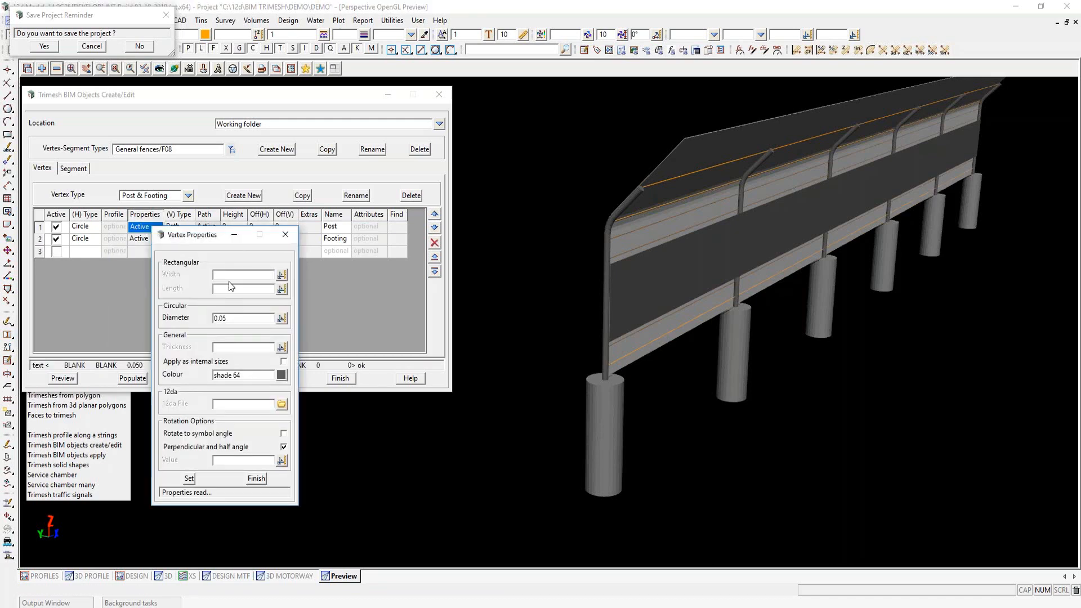
left_click(207, 275)
left_click(256, 478)
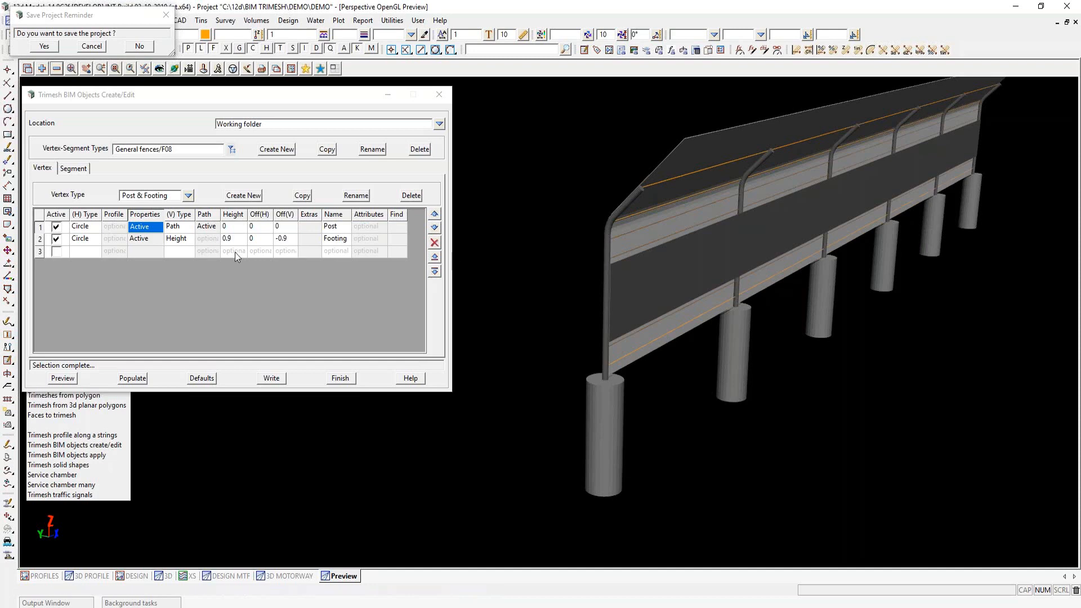
Review the vertical type choices for a new vertex item and the path coordinates that shape the Post.
left_click(175, 250)
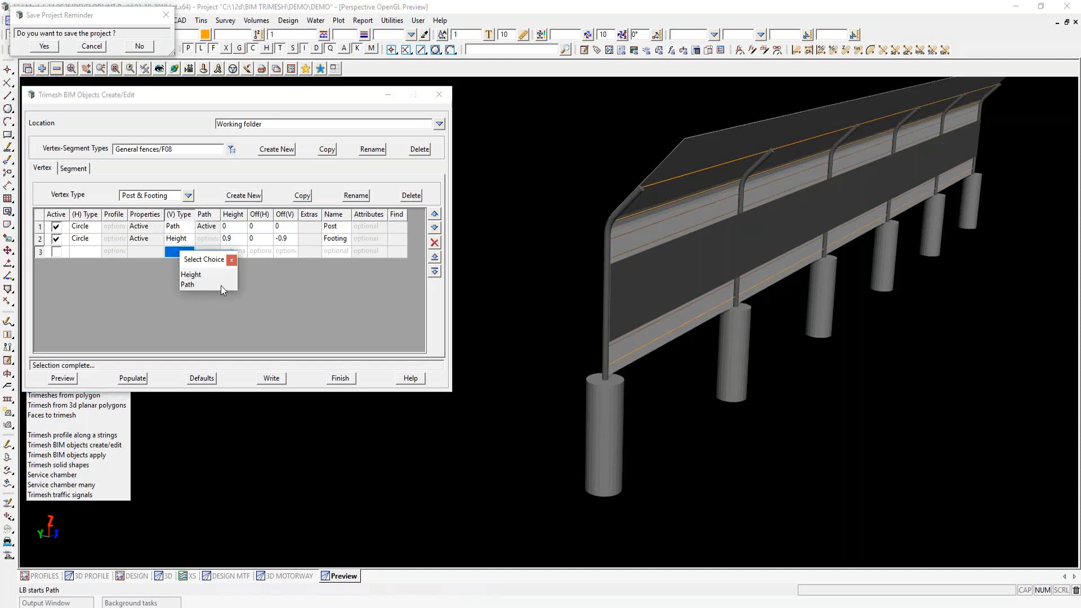
left_click(231, 260)
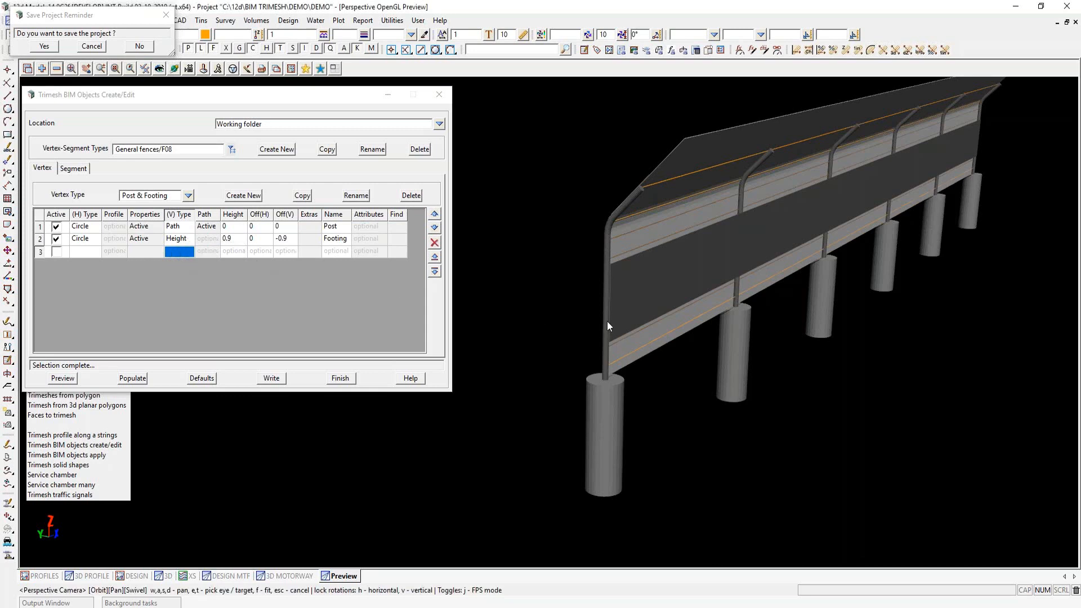
double_click(211, 227)
scroll(377, 308, "down", 3)
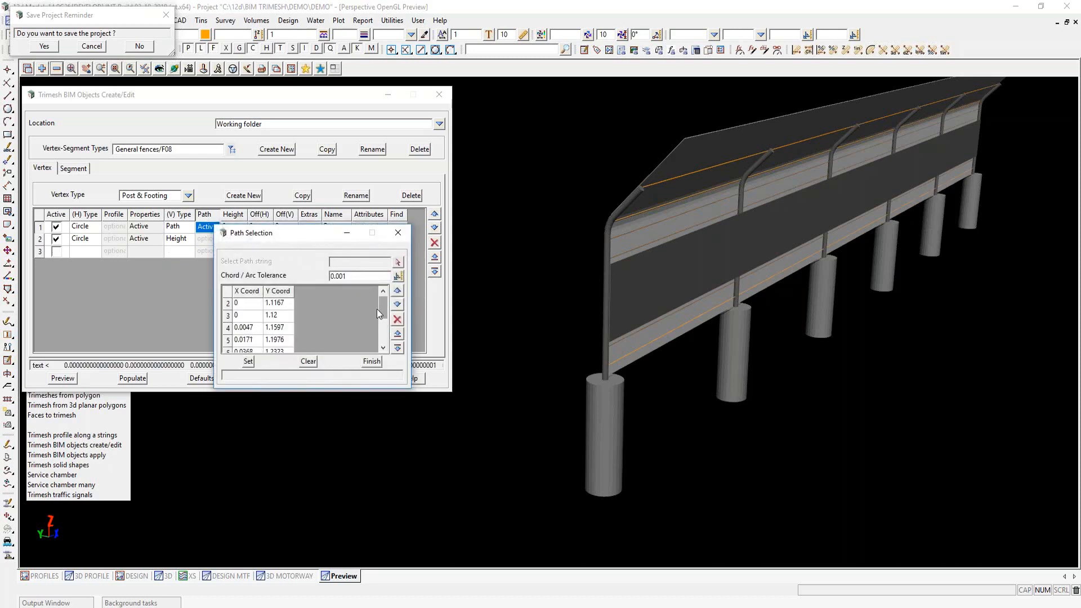
scroll(380, 337, "up", 3)
left_click(371, 361)
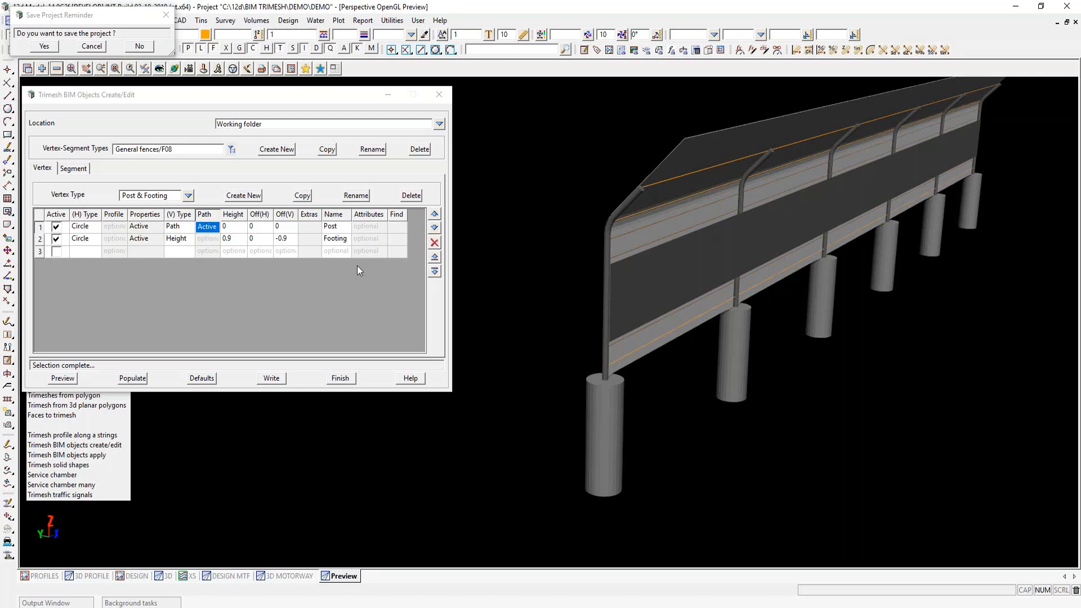
Look through the Material choices of the Fencing/General custom attributes for the Post item, then cancel without setting any.
double_click(366, 226)
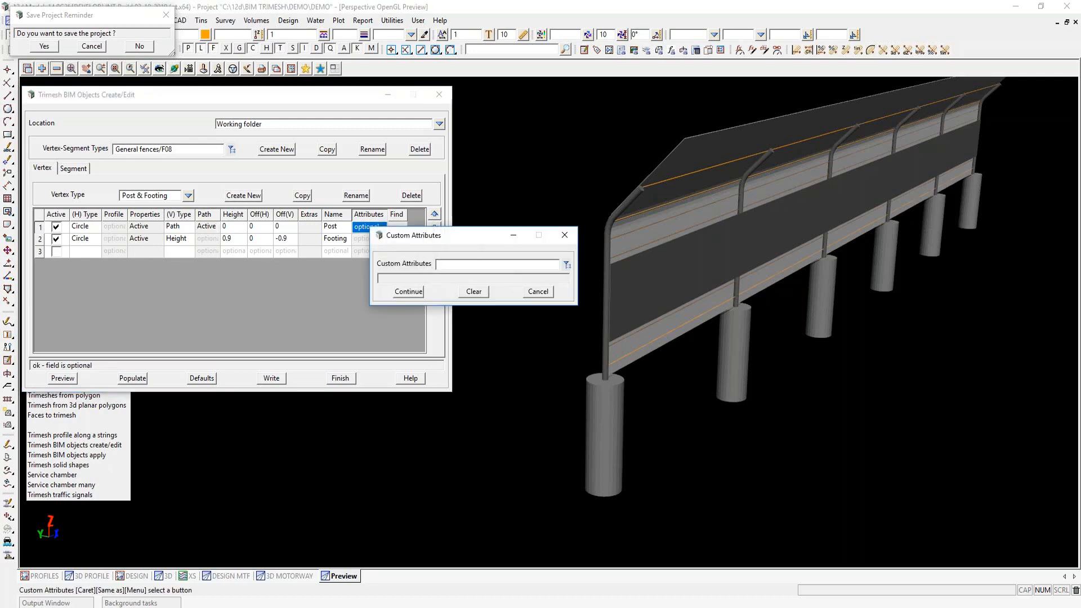
left_click(566, 265)
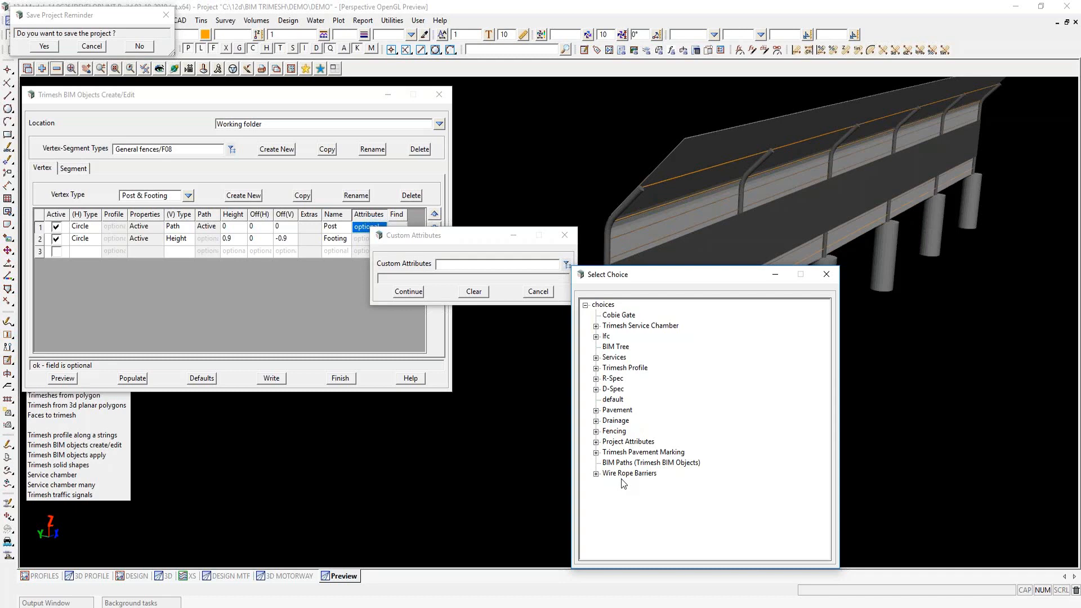
left_click(595, 431)
double_click(624, 453)
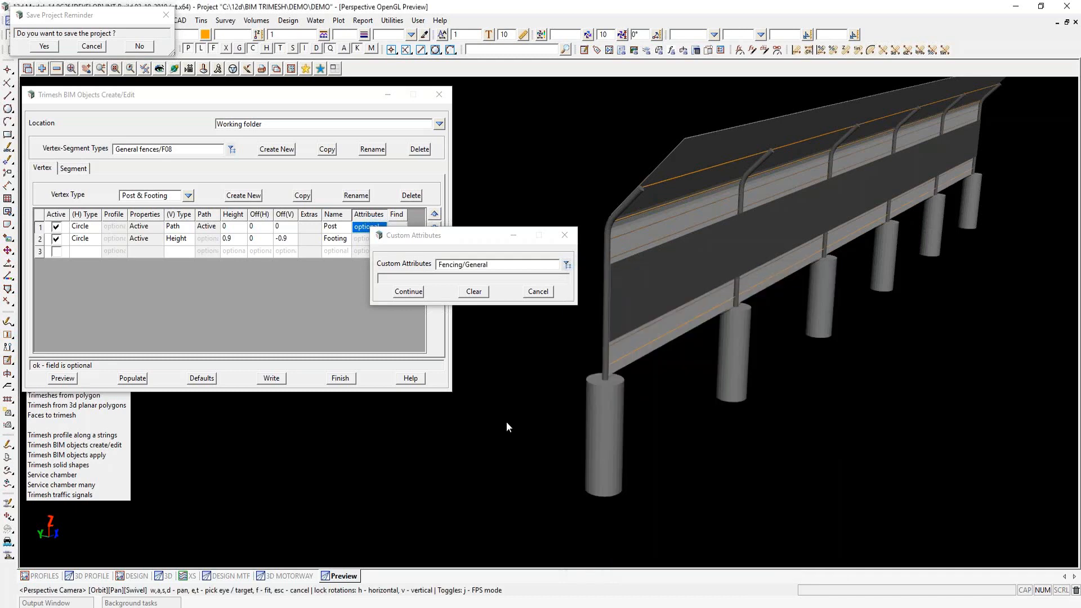
left_click(409, 291)
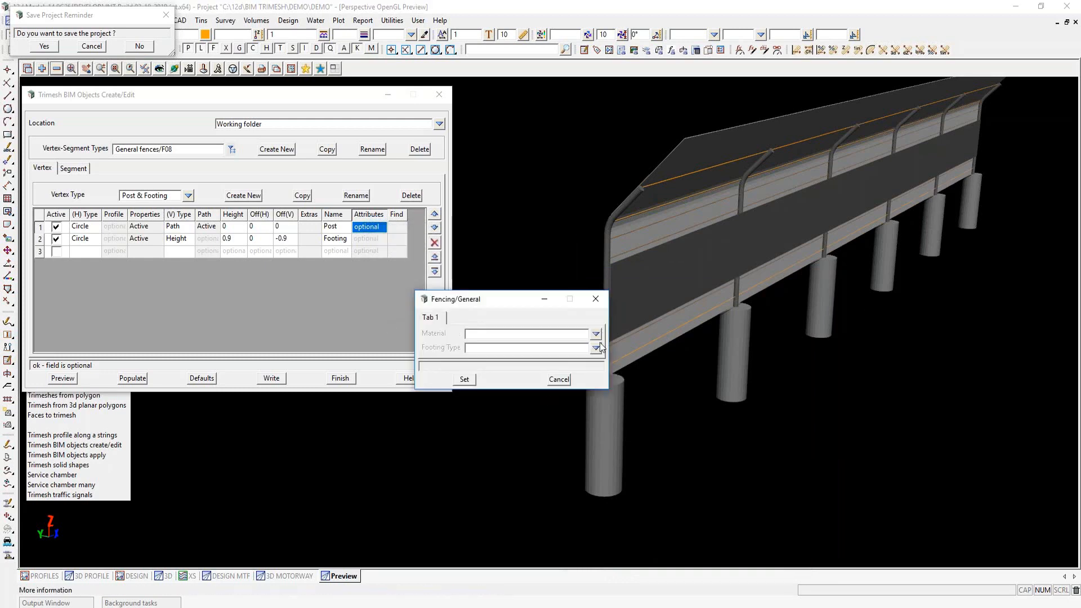
left_click(596, 334)
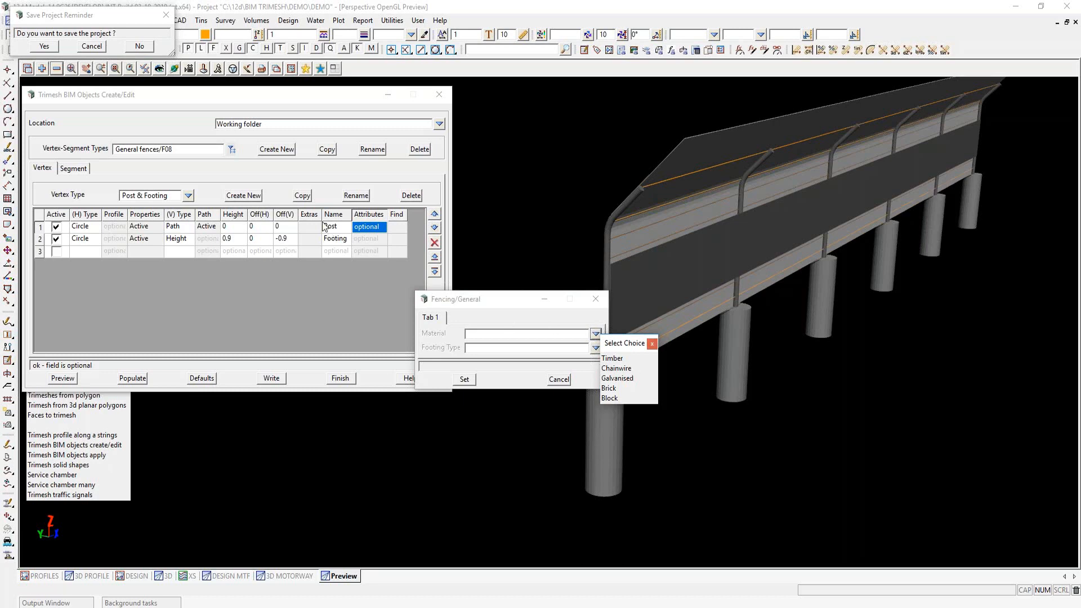
left_click(652, 344)
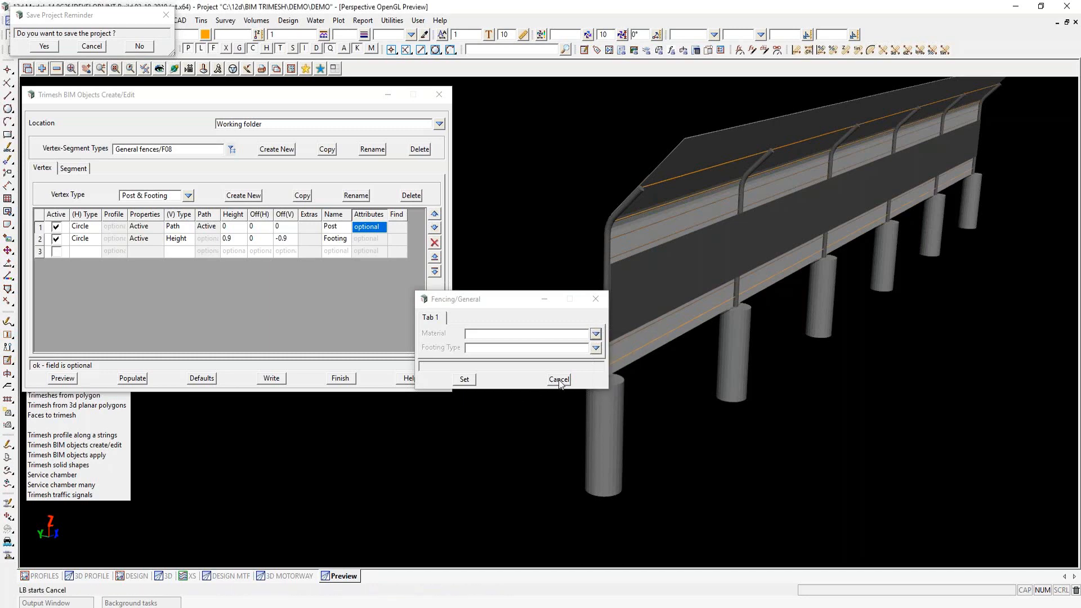
left_click(560, 379)
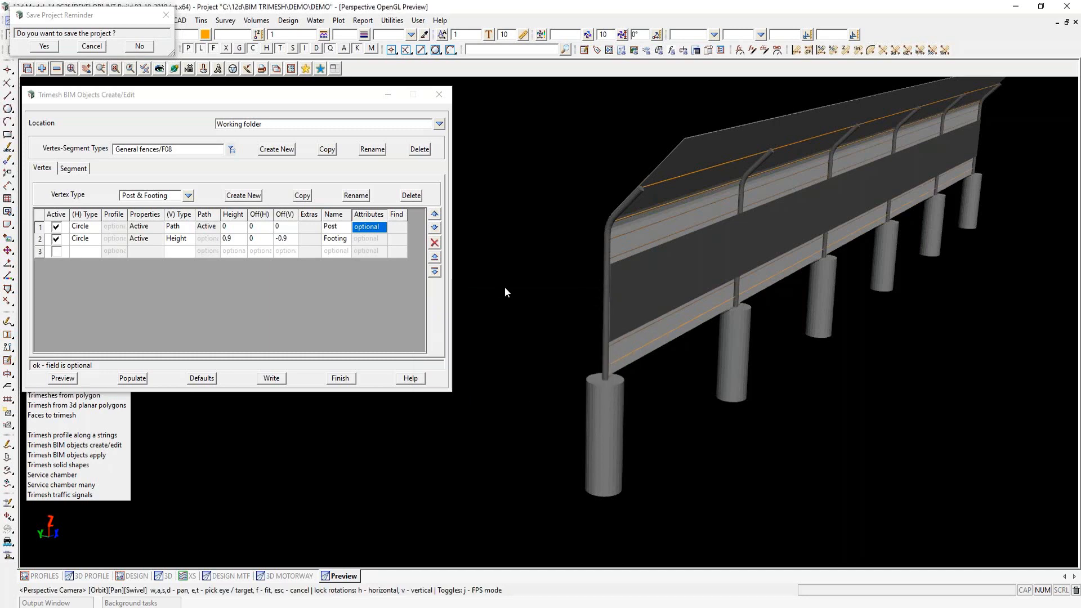
Open the custom attributes file editor beside the BIM objects dialog and load the Fencing/General group.
left_click(392, 20)
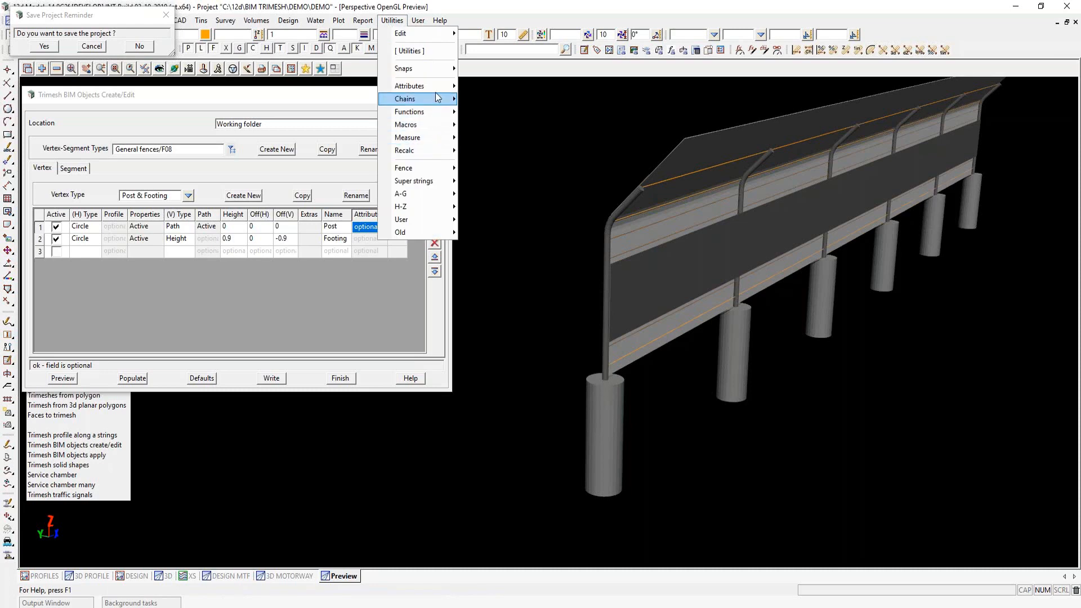
mouse_move(436, 90)
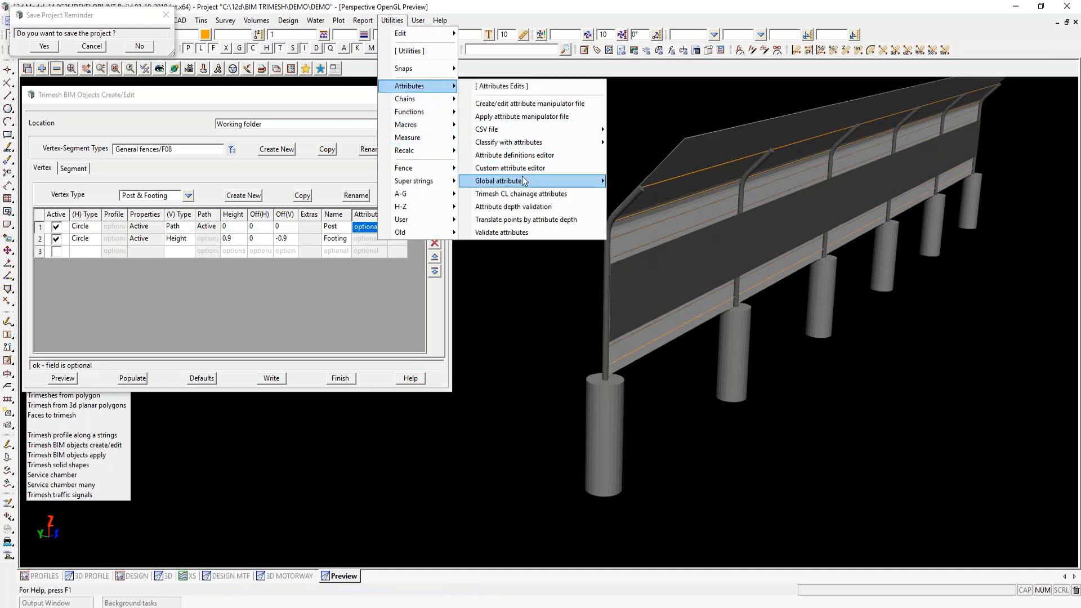
mouse_move(524, 181)
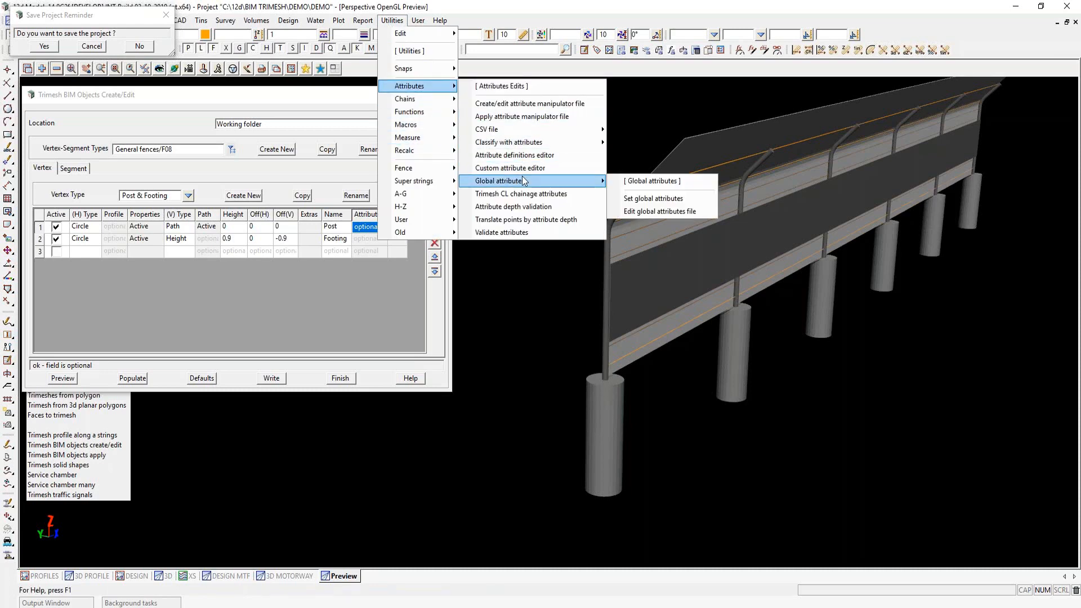
left_click(643, 210)
left_click_drag(746, 223, 584, 112)
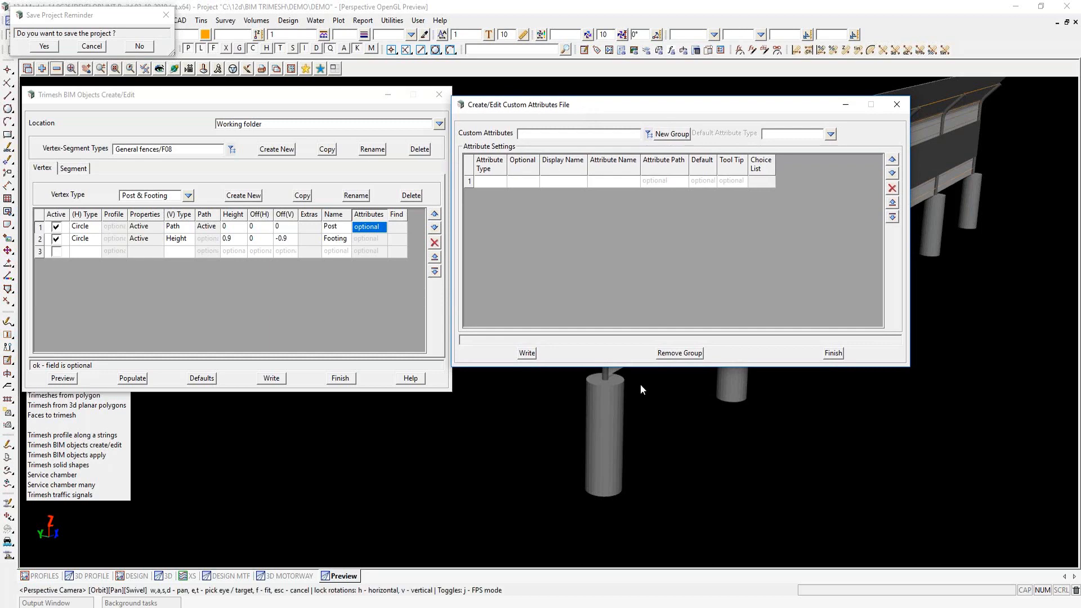
left_click(649, 135)
left_click(677, 301)
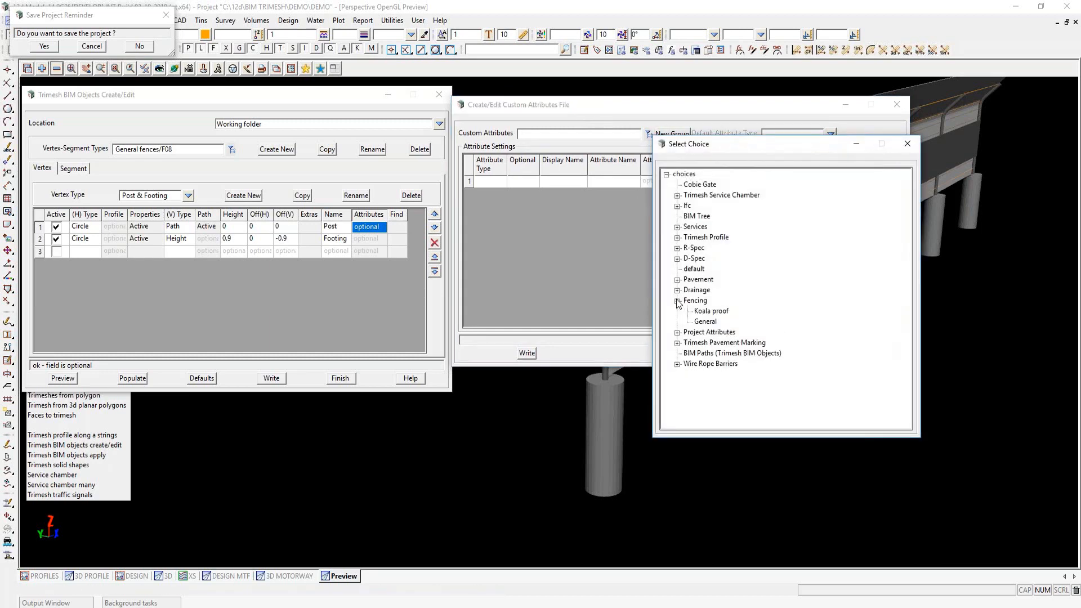
double_click(704, 322)
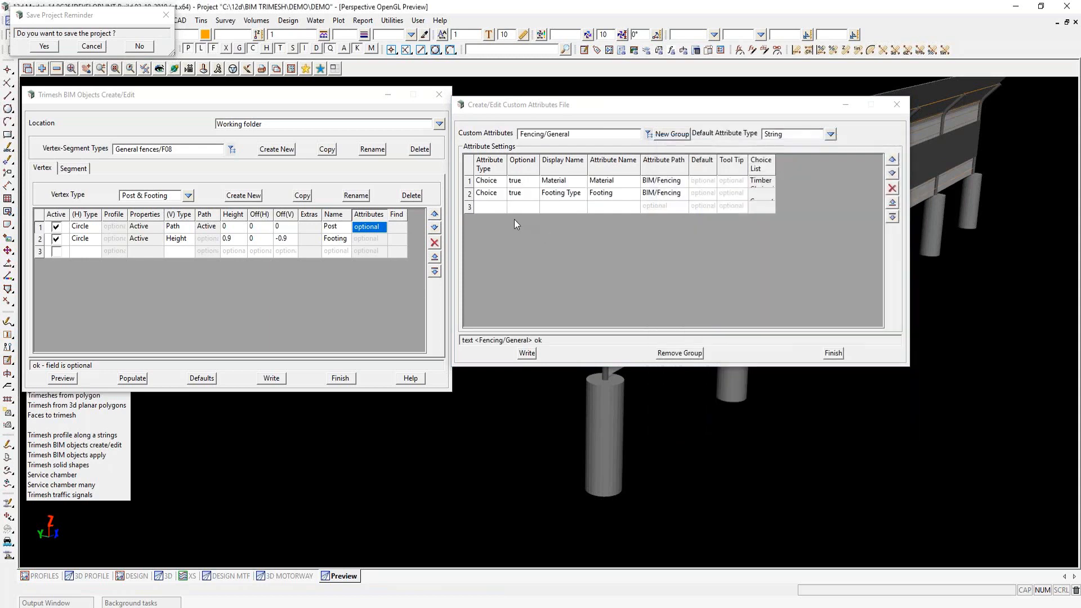
Review the attribute types, the Material choice list and the default attribute types for Fencing/General, then close the editor unchanged.
left_click(478, 208)
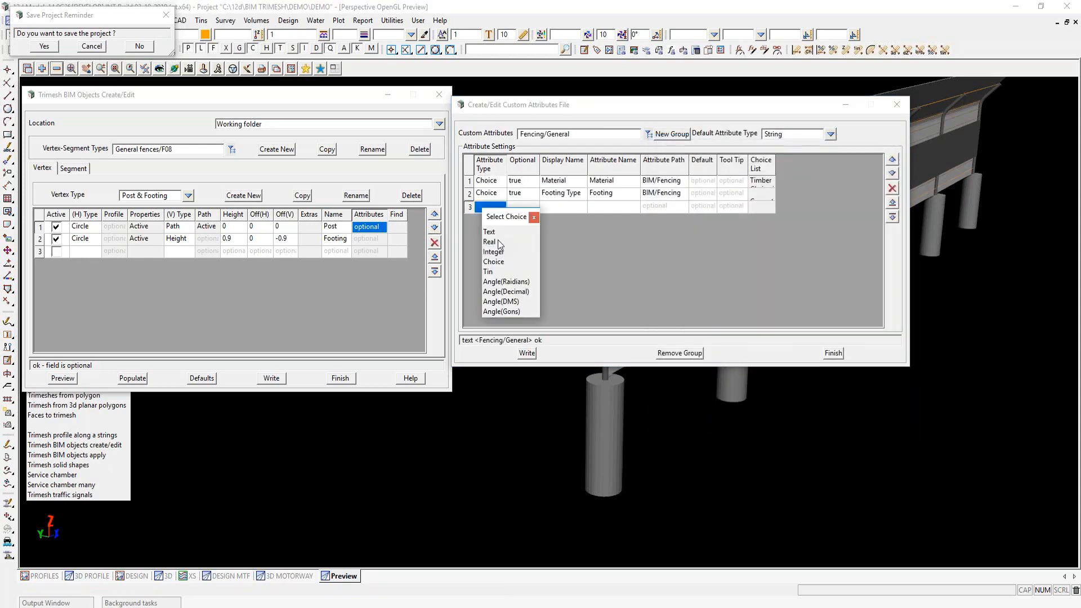
left_click(534, 217)
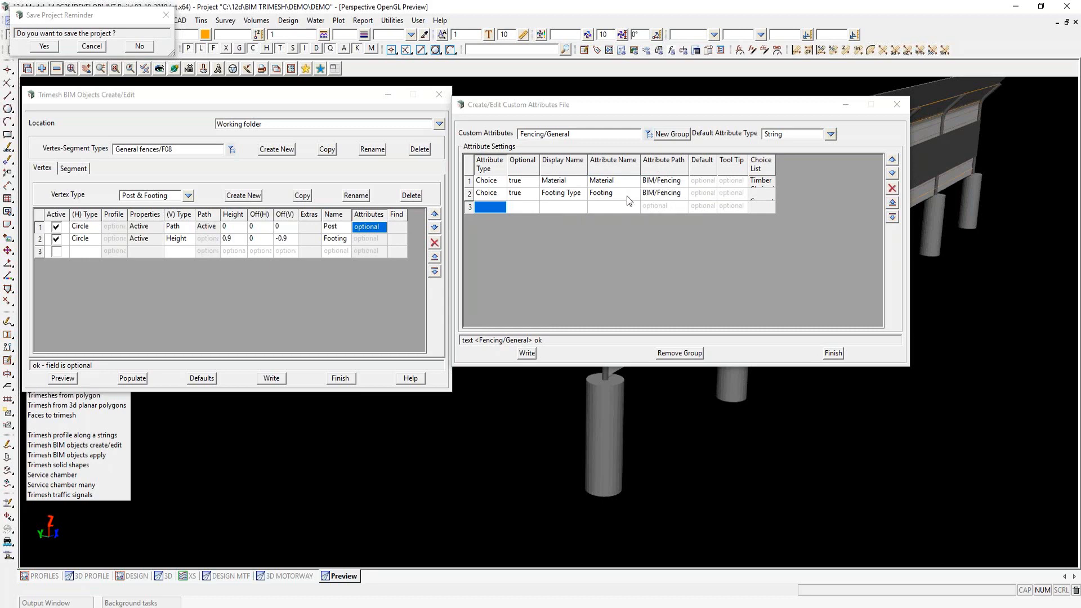
left_click(758, 182)
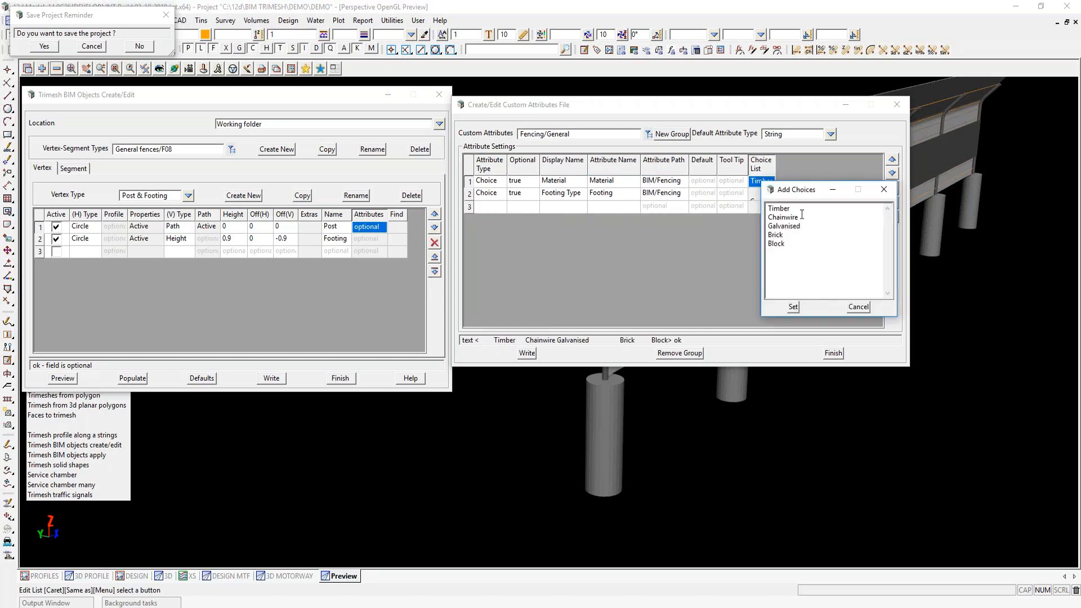
left_click(857, 306)
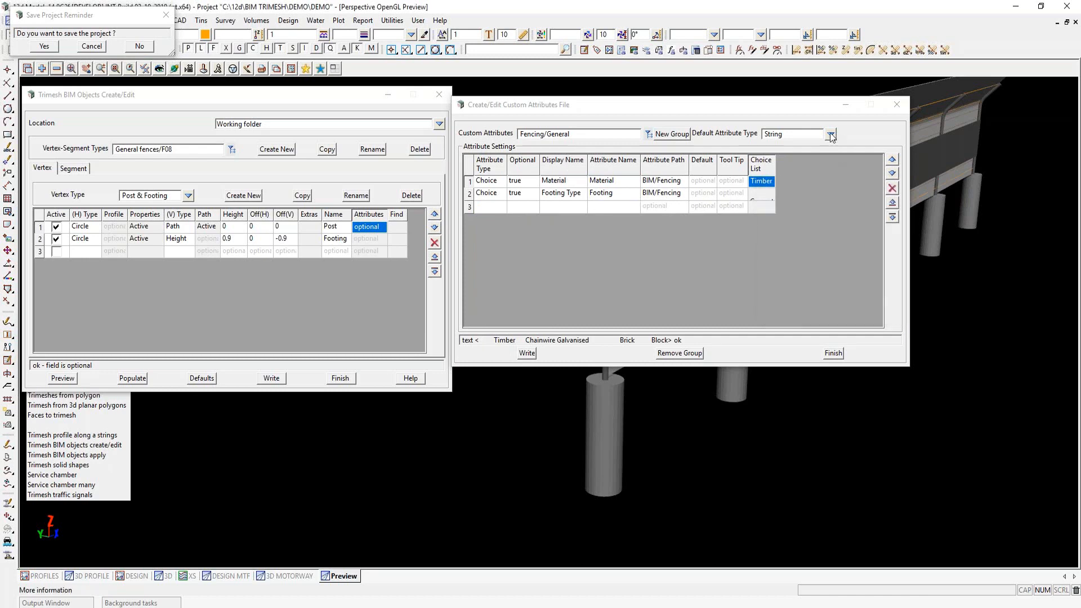
left_click(831, 134)
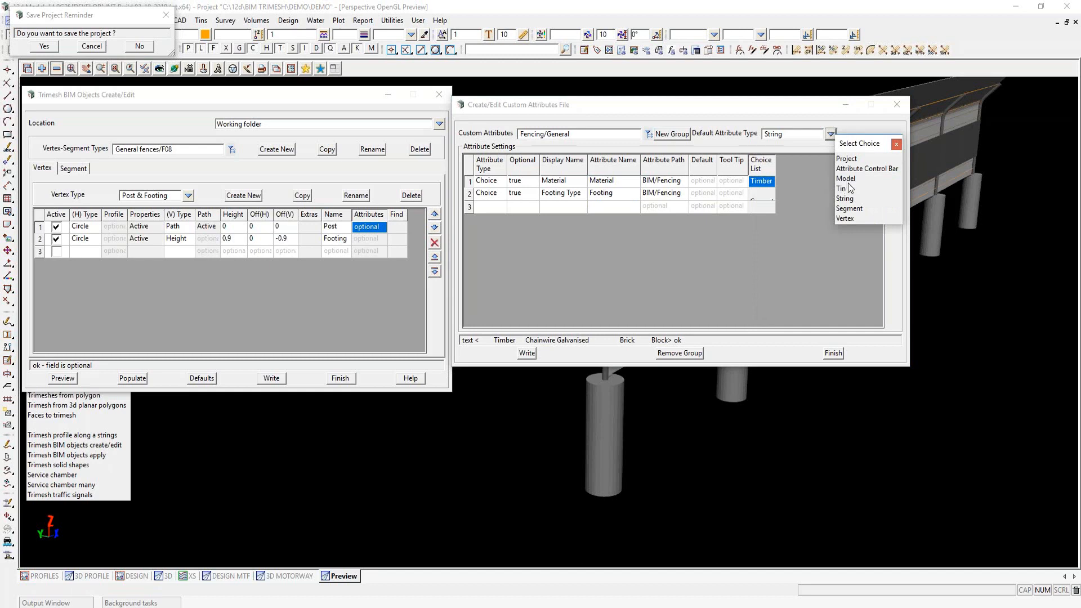
left_click(896, 144)
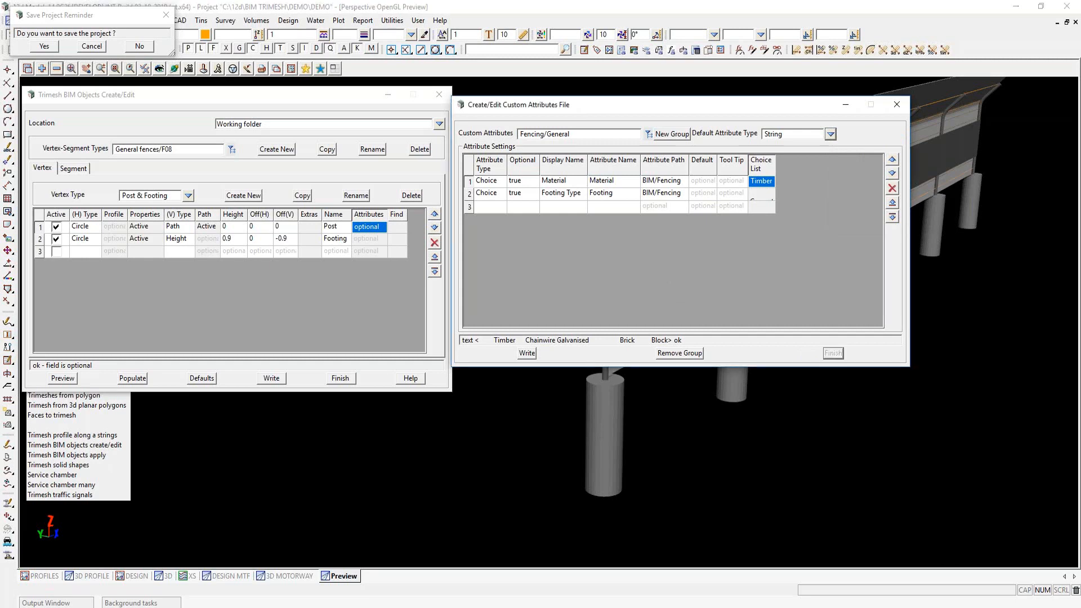
left_click(832, 354)
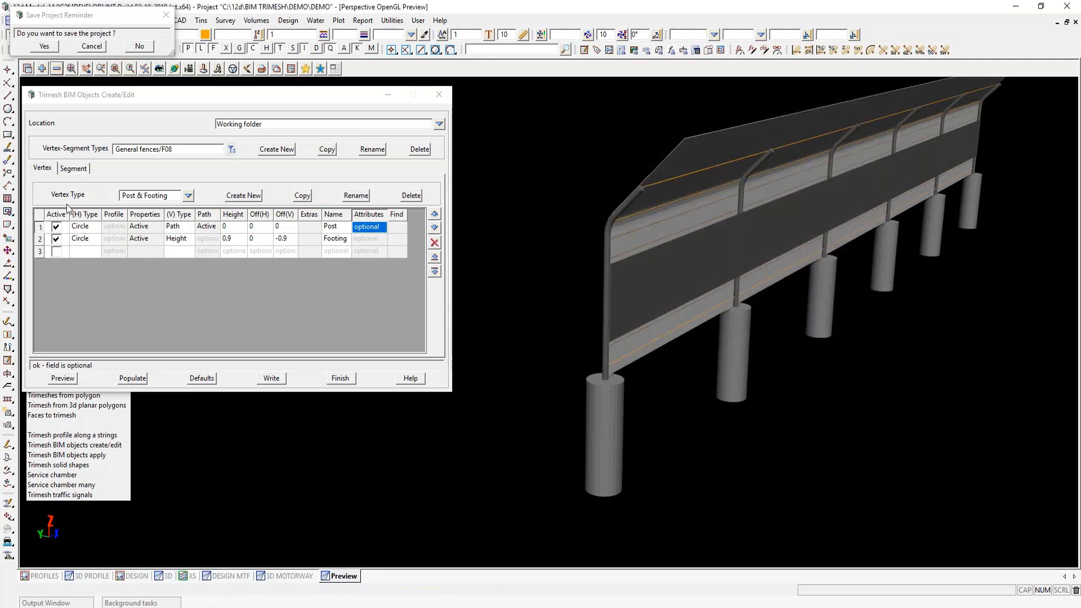
Review the vertex type choices of the F08 fence and the segment types offered for a new Panels item, choosing none.
left_click(188, 195)
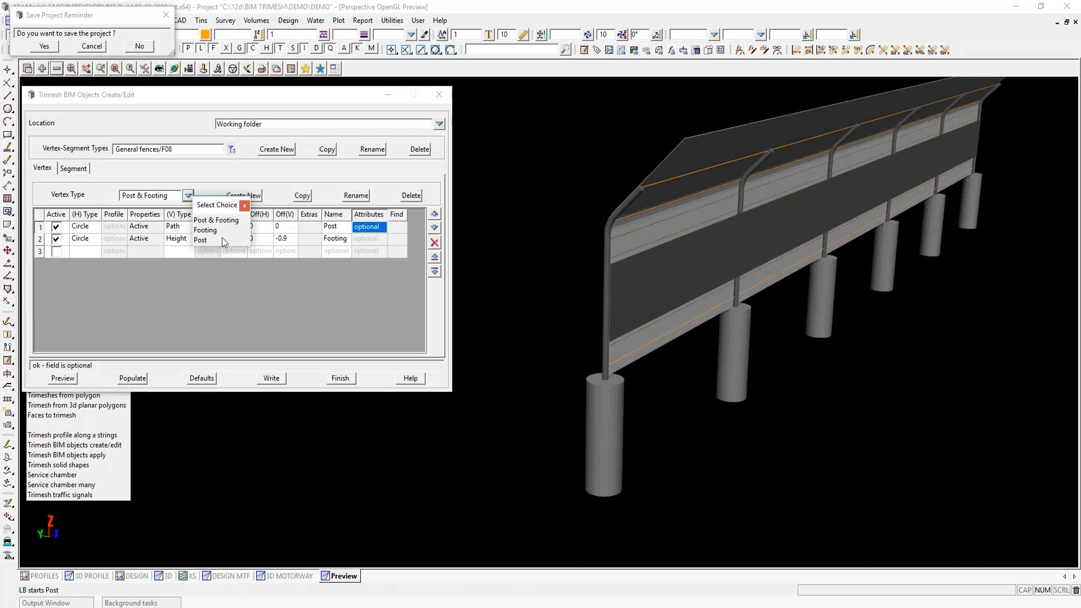
left_click(244, 205)
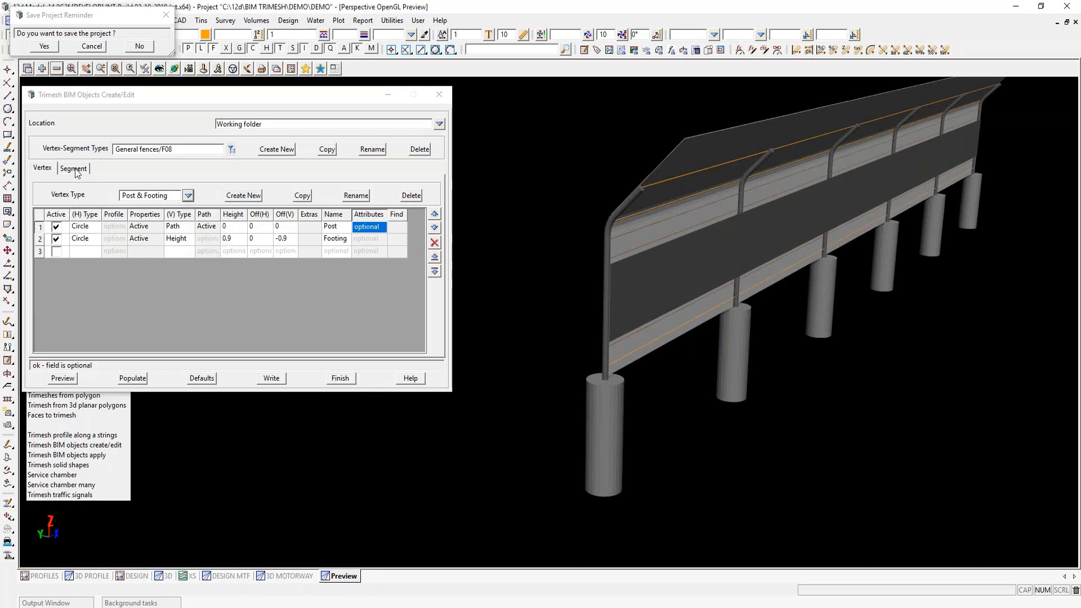
left_click(76, 170)
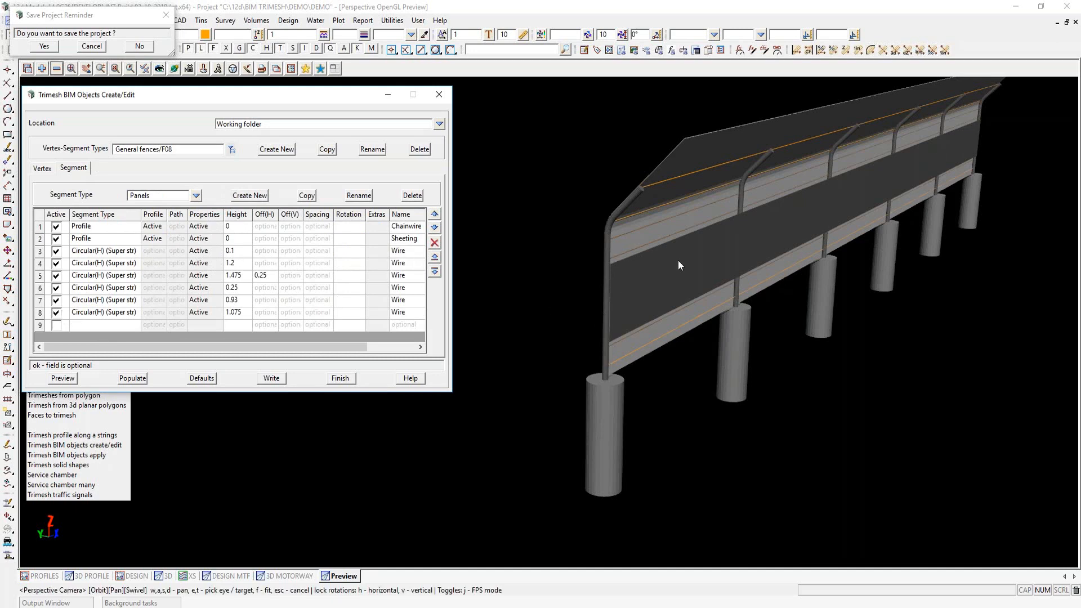
left_click(100, 326)
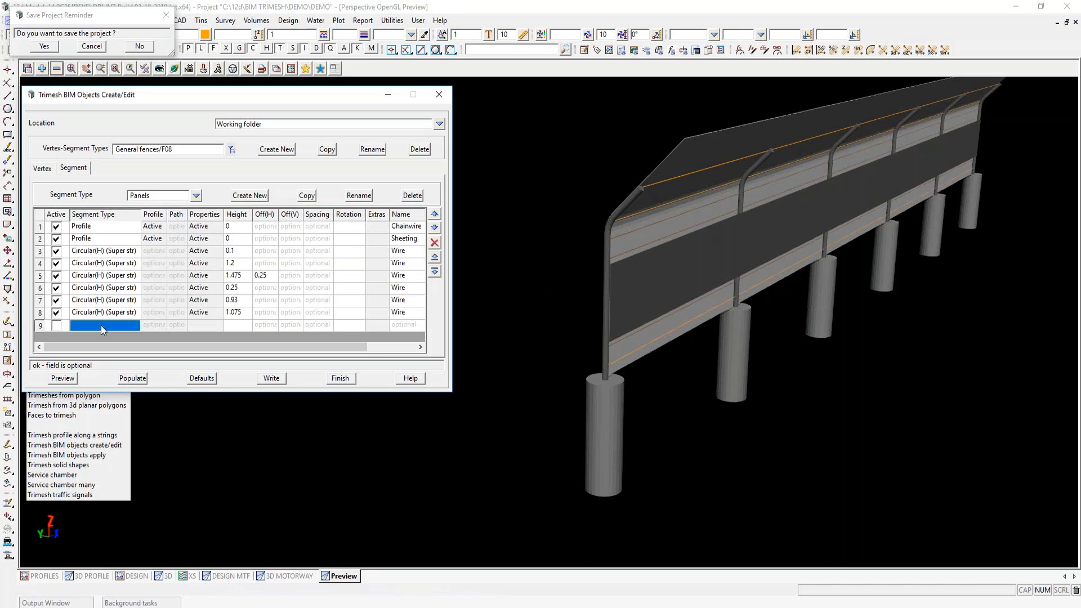
left_click(100, 325)
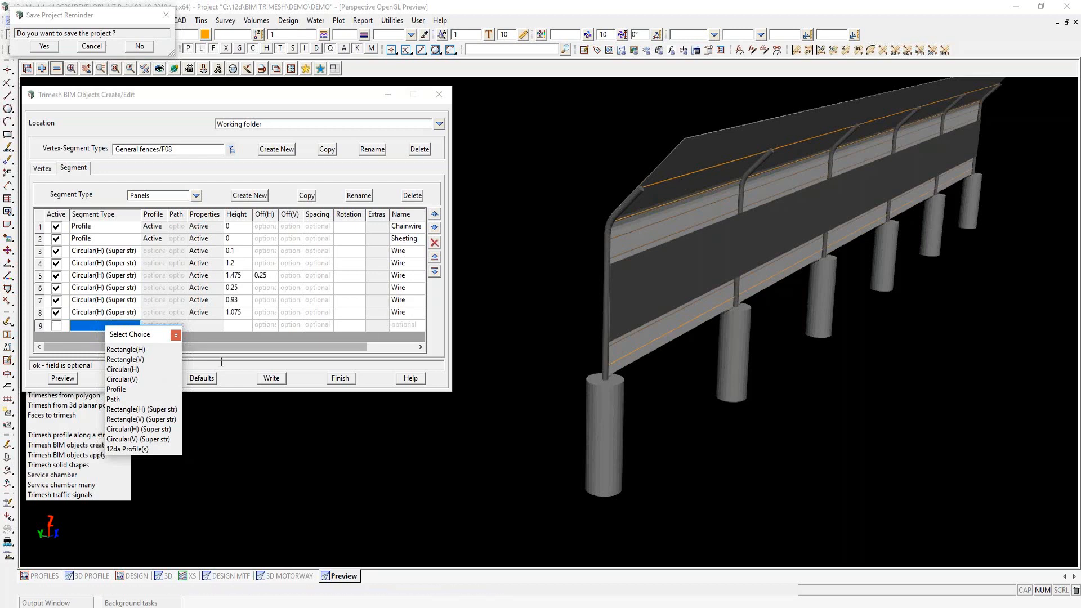
left_click(176, 335)
Highlight the Chainwire item and the Sheeting item of the Panels segment type in the fence preview.
left_click_drag(241, 345, 293, 345)
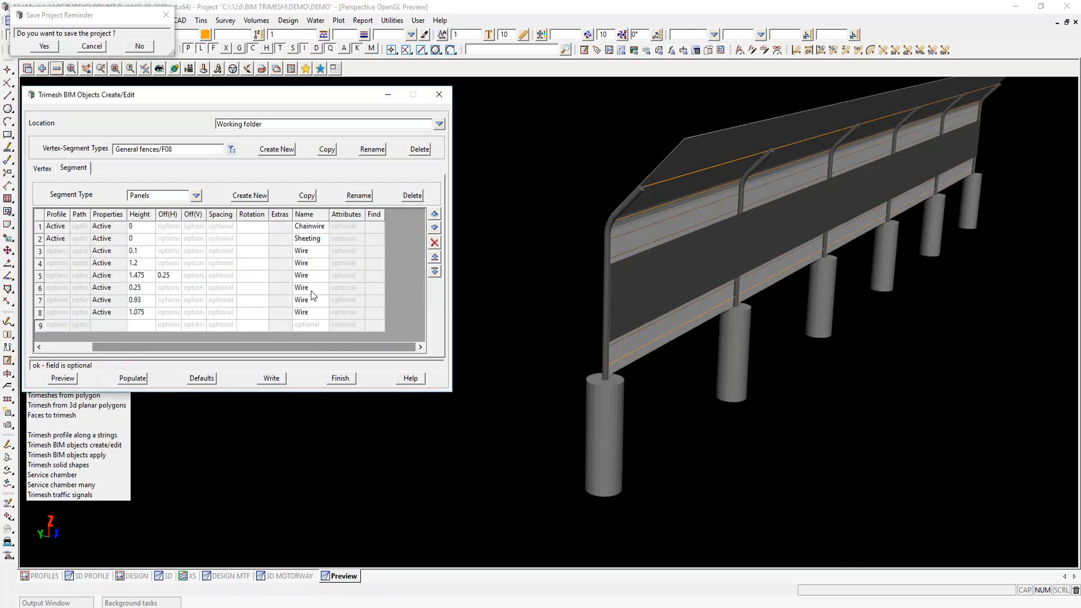
left_click(372, 225)
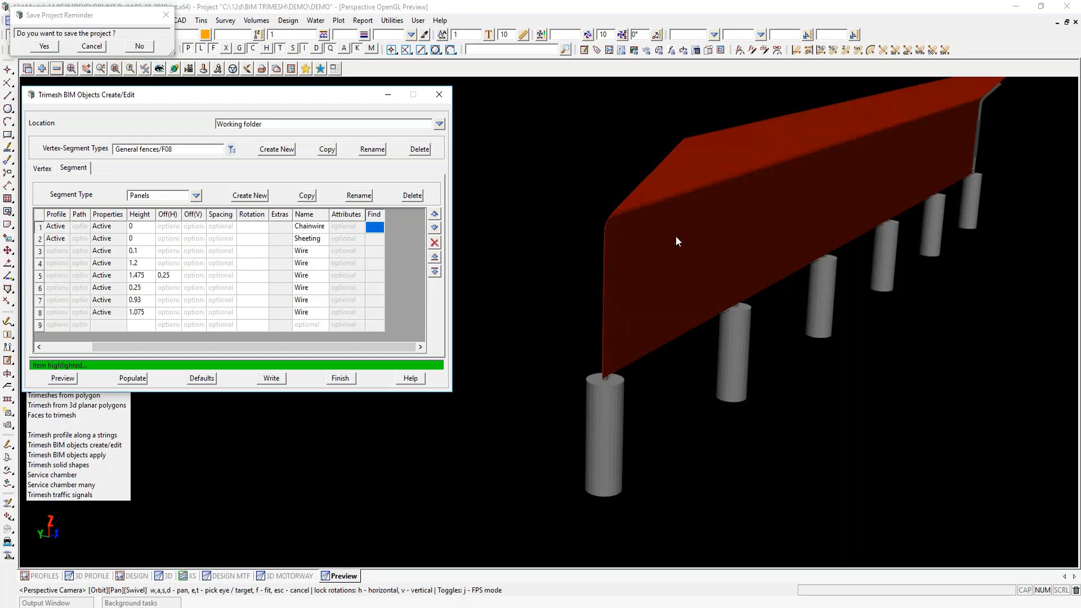
left_click(373, 239)
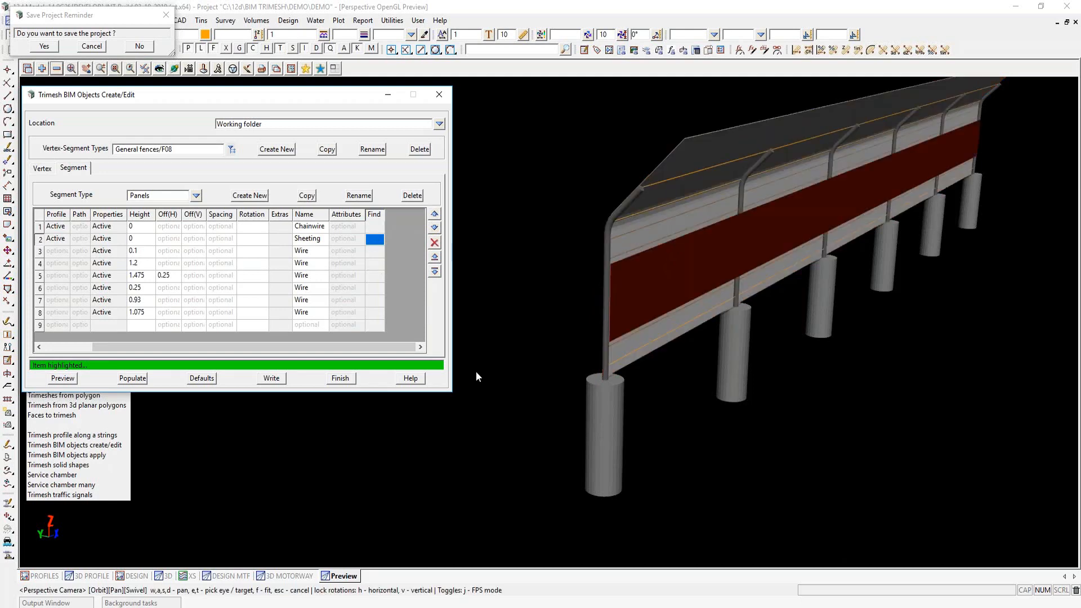
Review the profile coordinates of the Chainwire item and the segment properties of the Wire at height 0.25.
left_click_drag(364, 345, 261, 355)
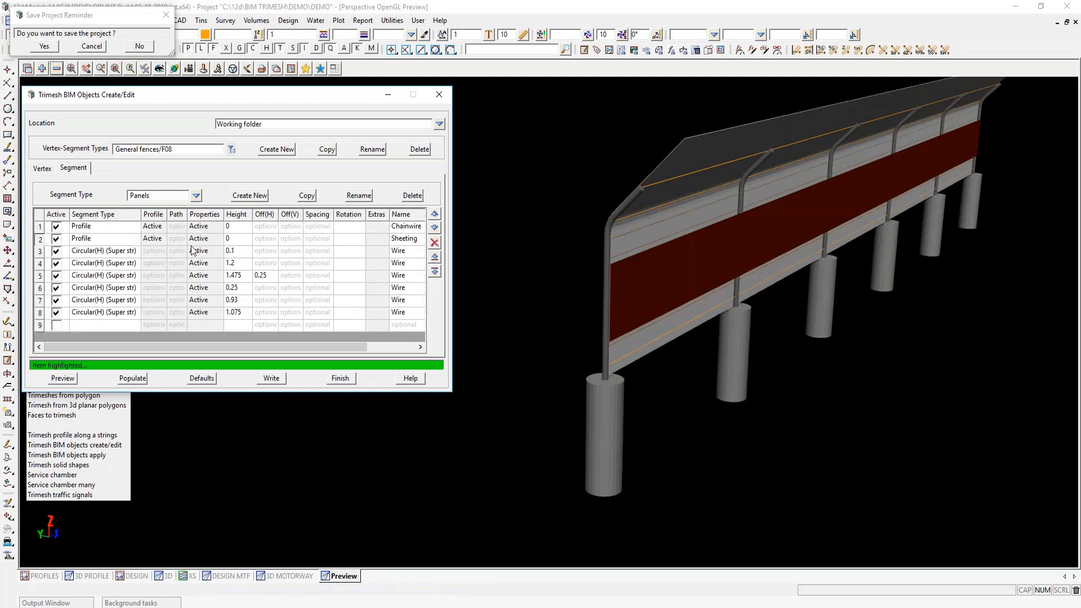
double_click(157, 230)
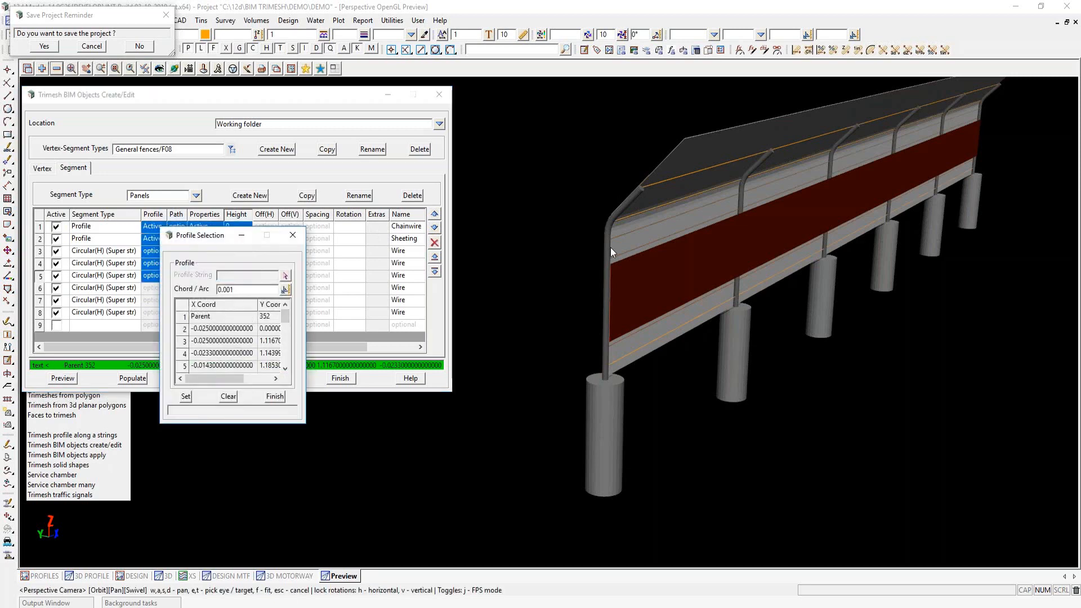
left_click(275, 398)
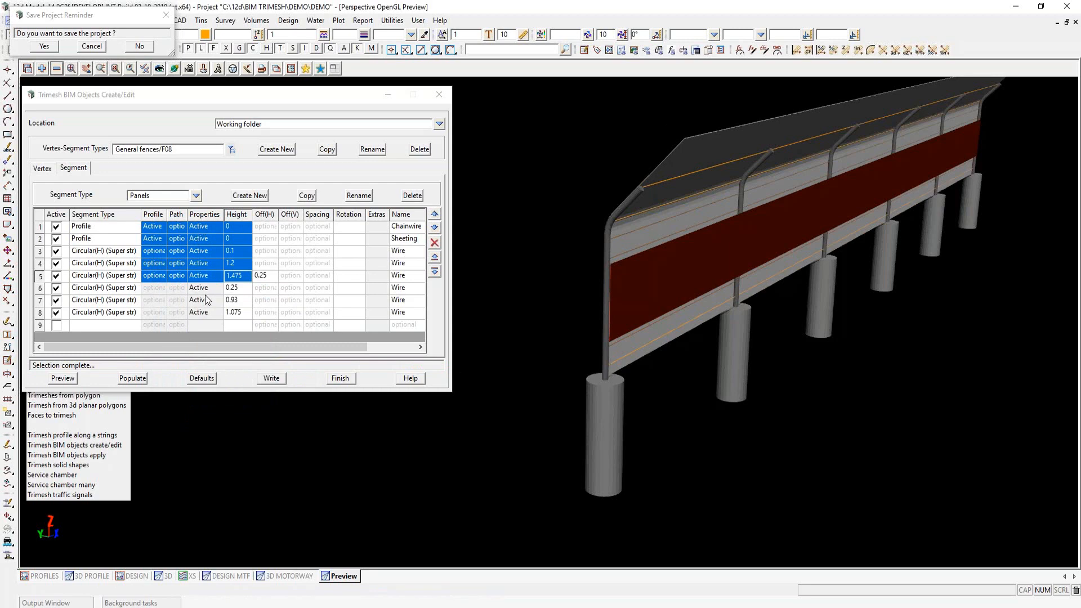
double_click(204, 286)
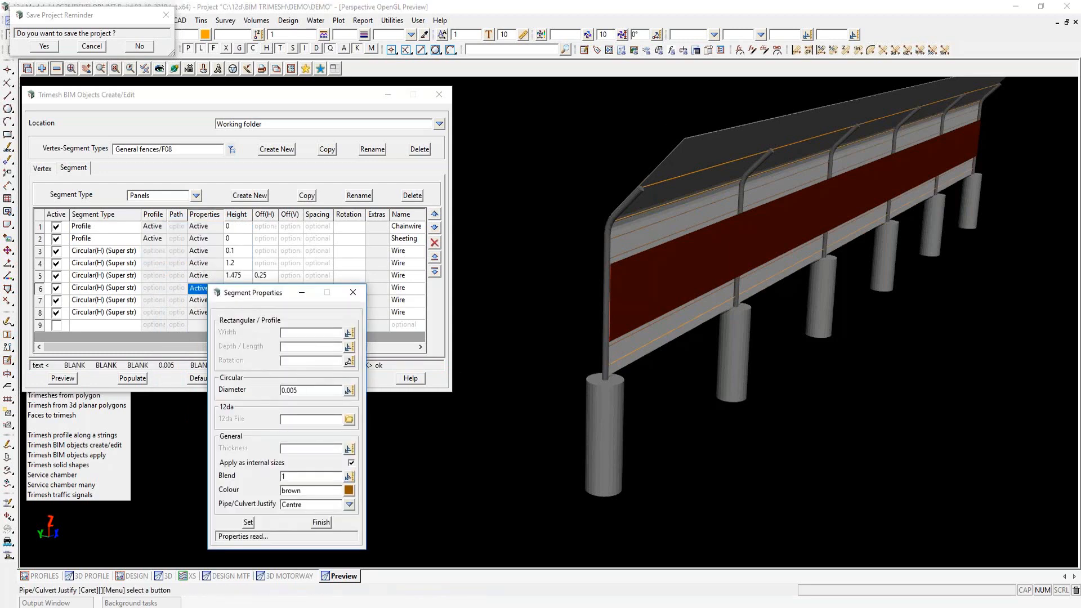
left_click(321, 523)
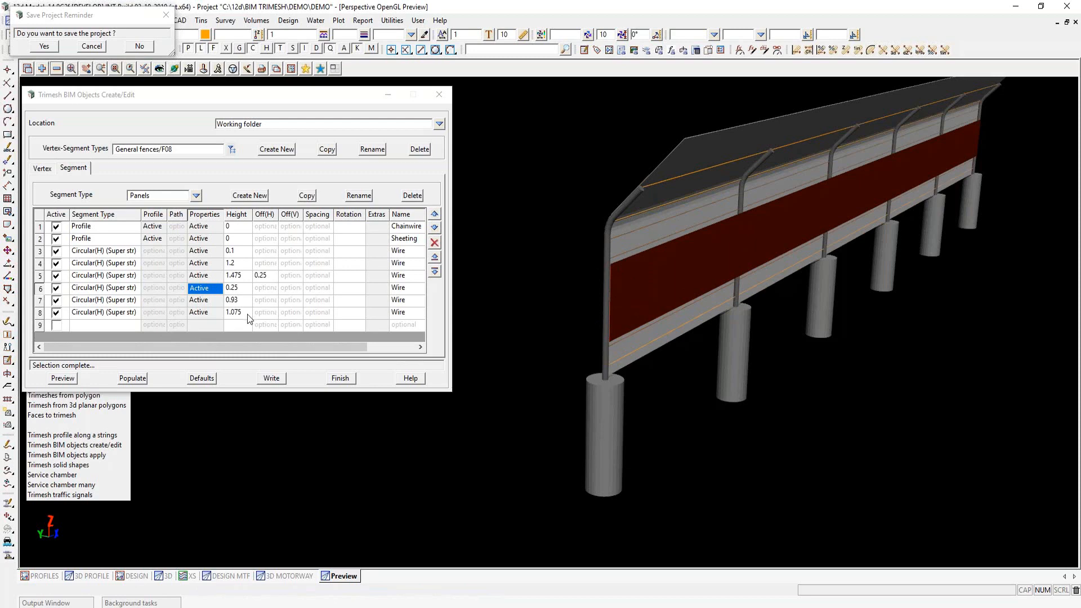
Load the General fences/BF Type A vertex-segment type and preview the fence.
left_click(231, 148)
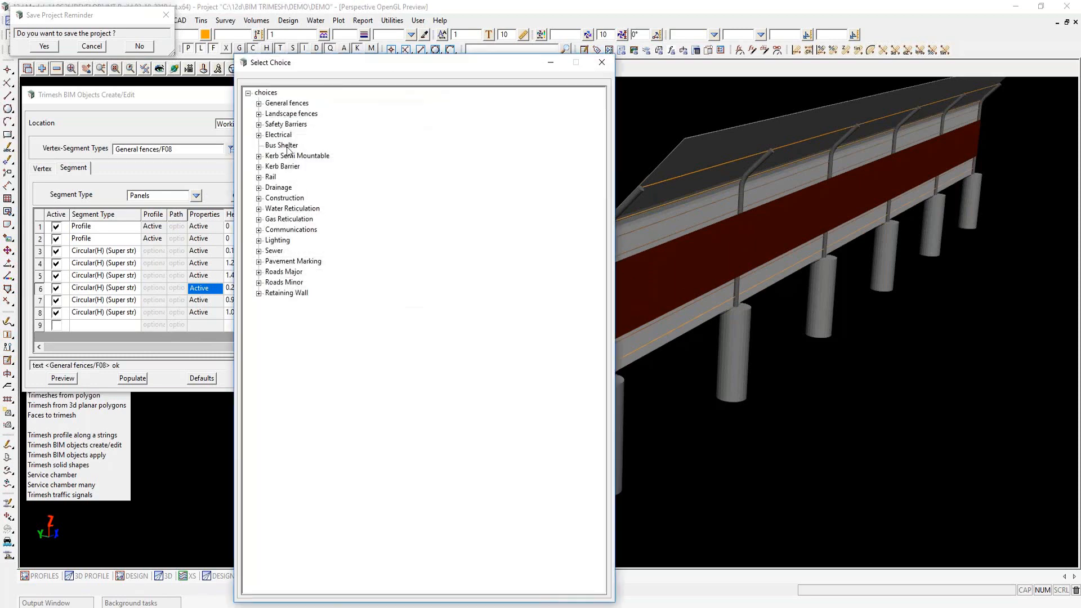
left_click(259, 104)
double_click(291, 135)
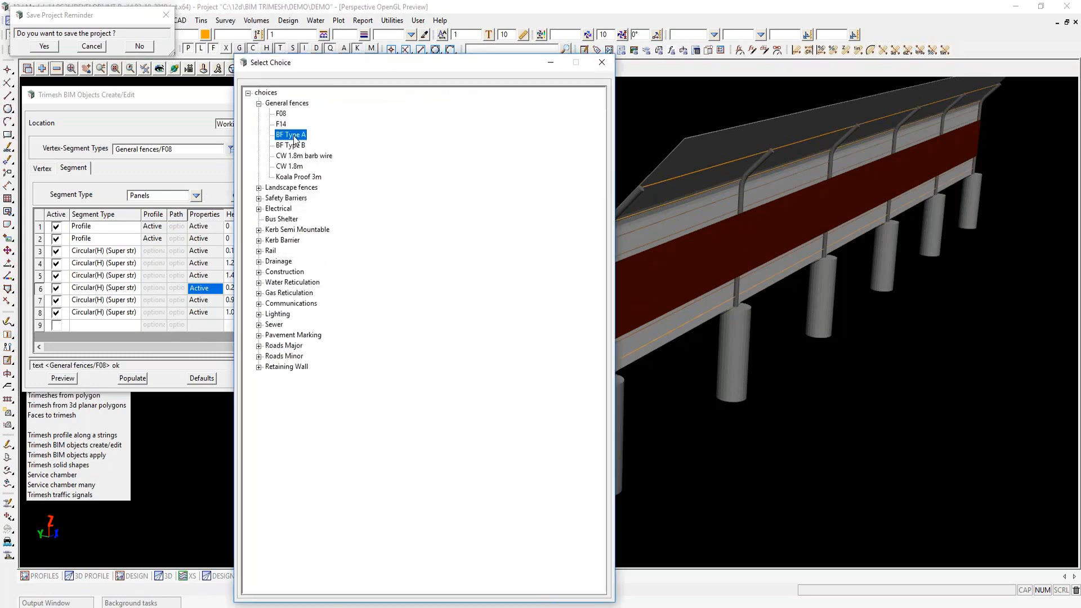
left_click(61, 378)
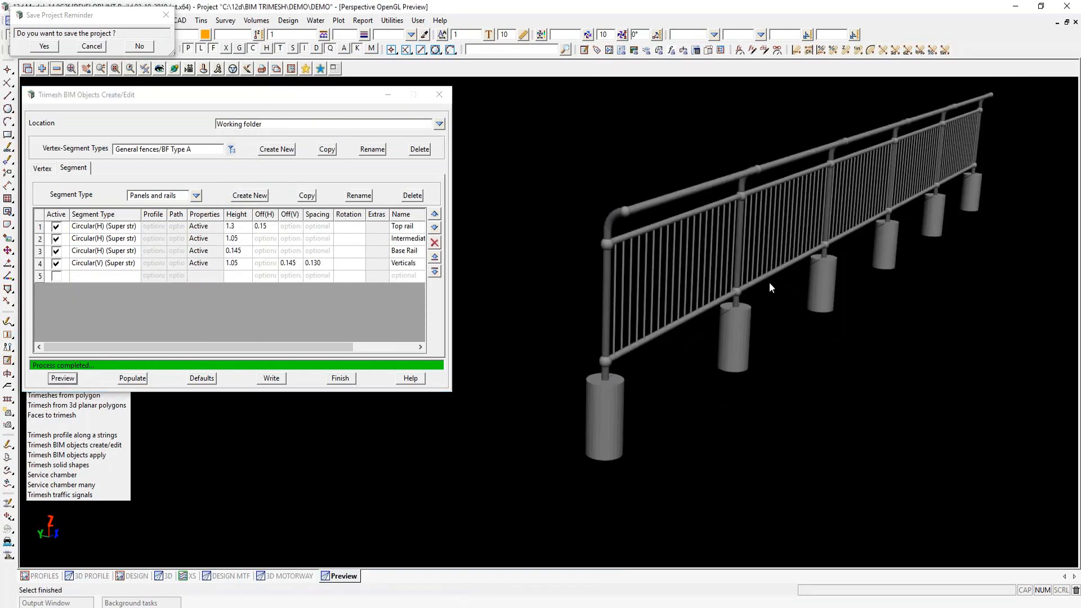
scroll(769, 282, "up", 2)
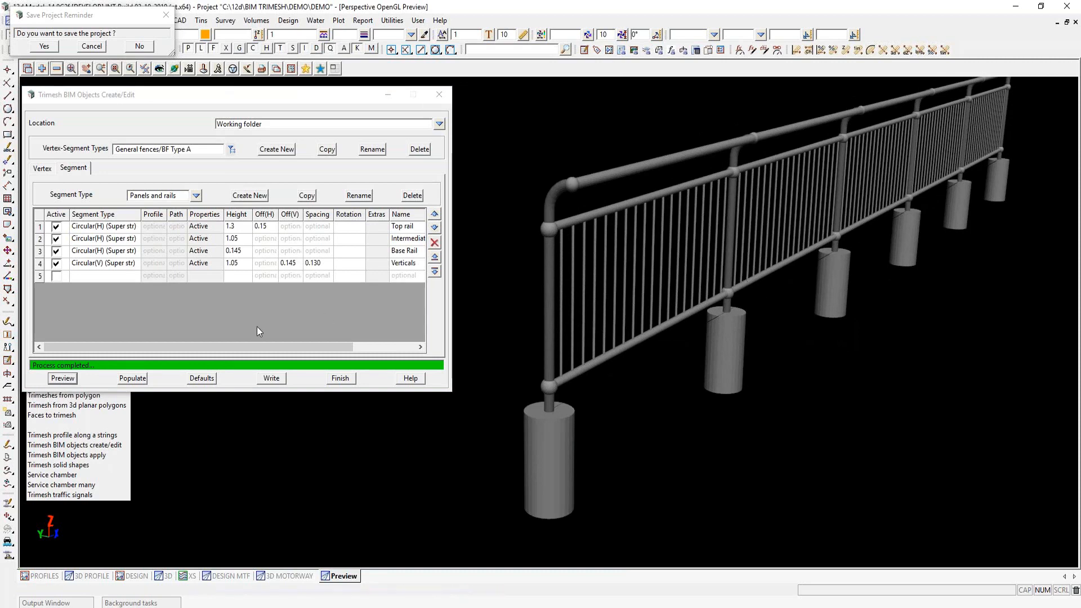
Review the Post and footing vertex items of BF Type A and the path coordinates of the first sphere Joints item.
left_click(43, 169)
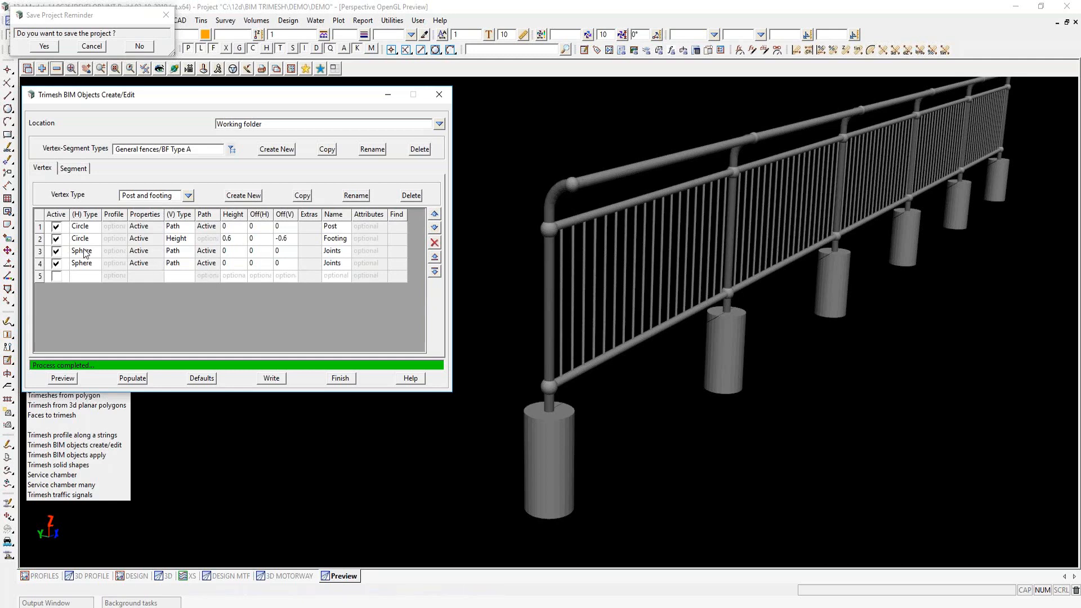
scroll(548, 228, "up", 5)
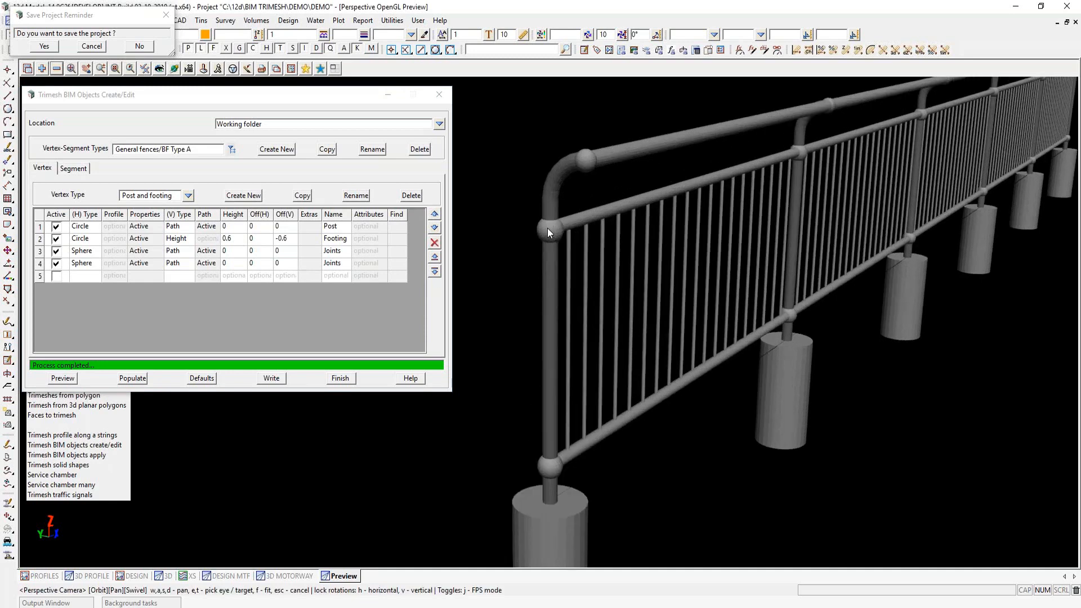
scroll(569, 225, "down", 5)
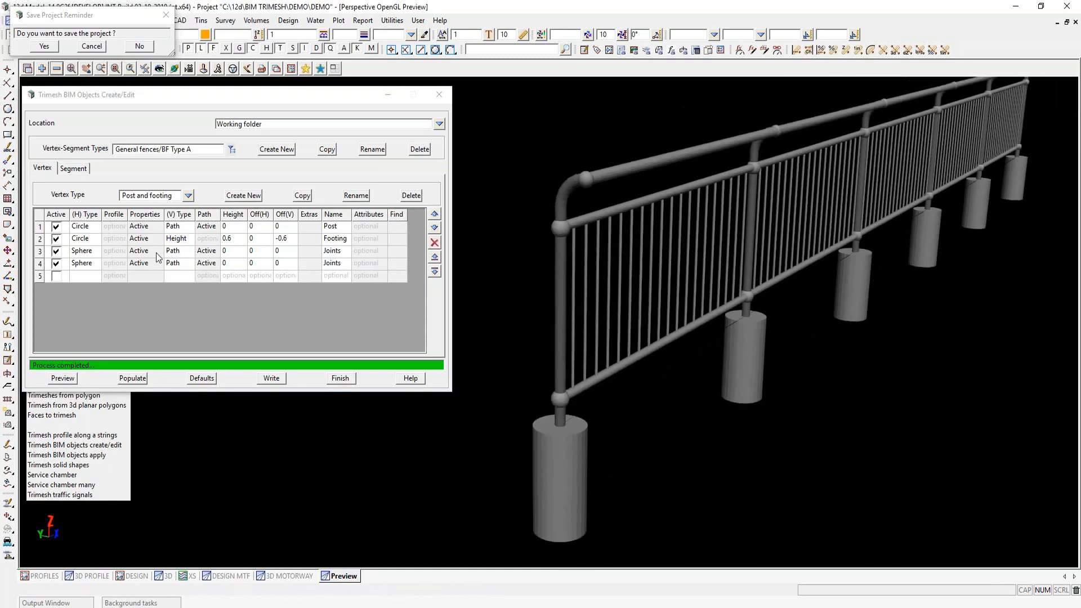
double_click(206, 251)
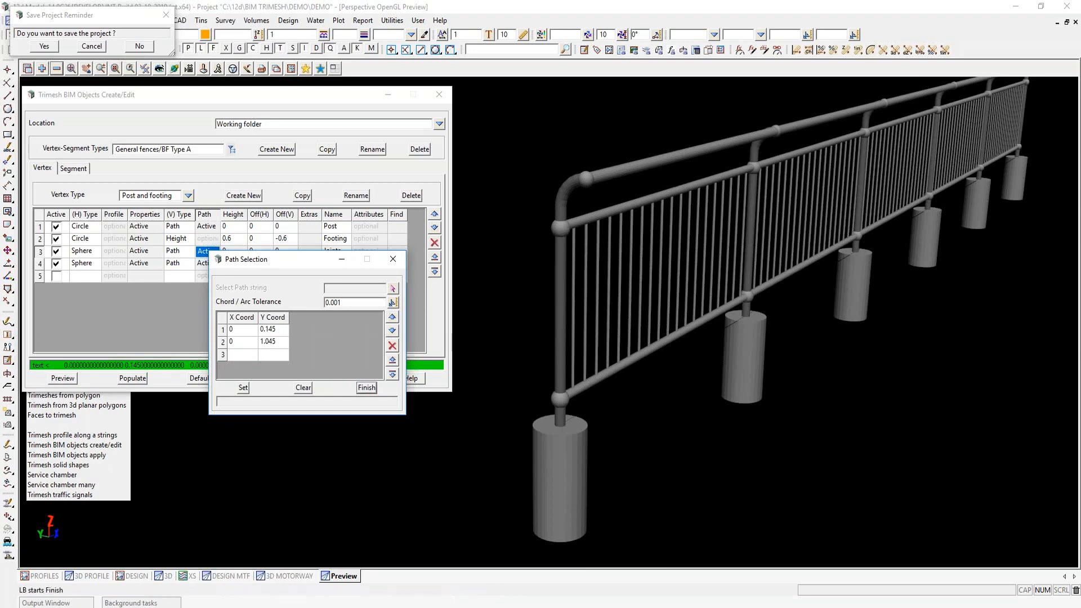
left_click(367, 387)
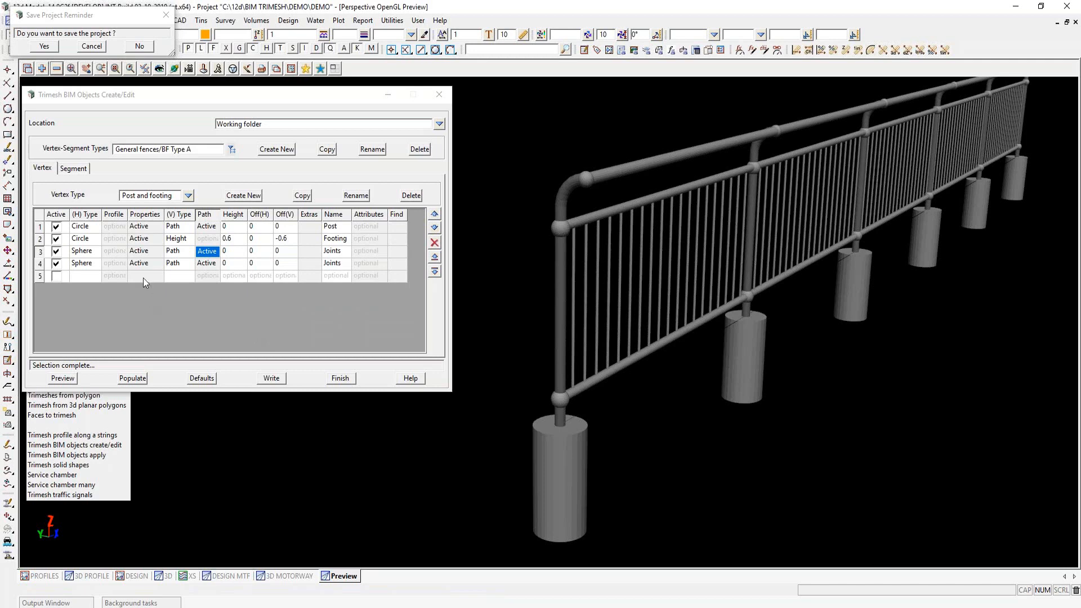
Highlight the Top rail, Intermediate Rail, Base Rail and Verticals segment items one by one in the preview.
left_click(73, 169)
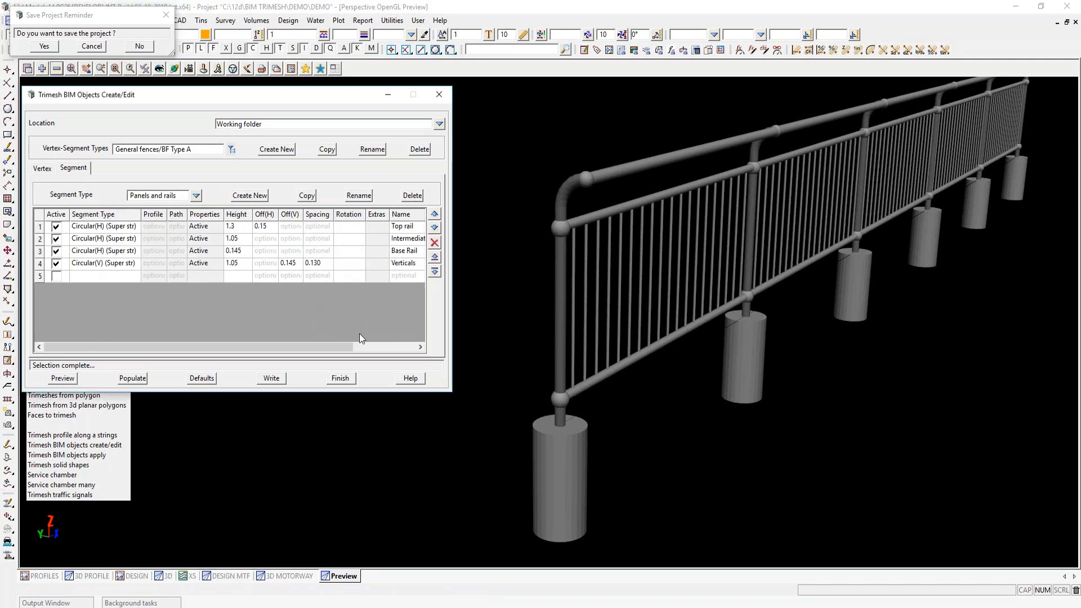
left_click_drag(319, 350, 380, 343)
left_click(393, 227)
left_click(393, 238)
left_click(395, 251)
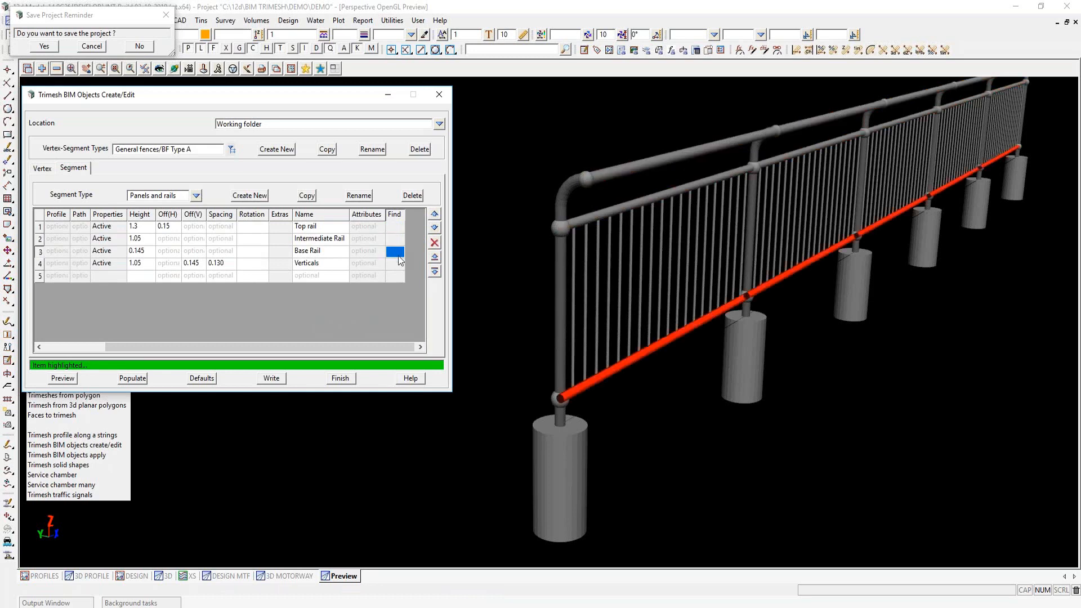
left_click(394, 264)
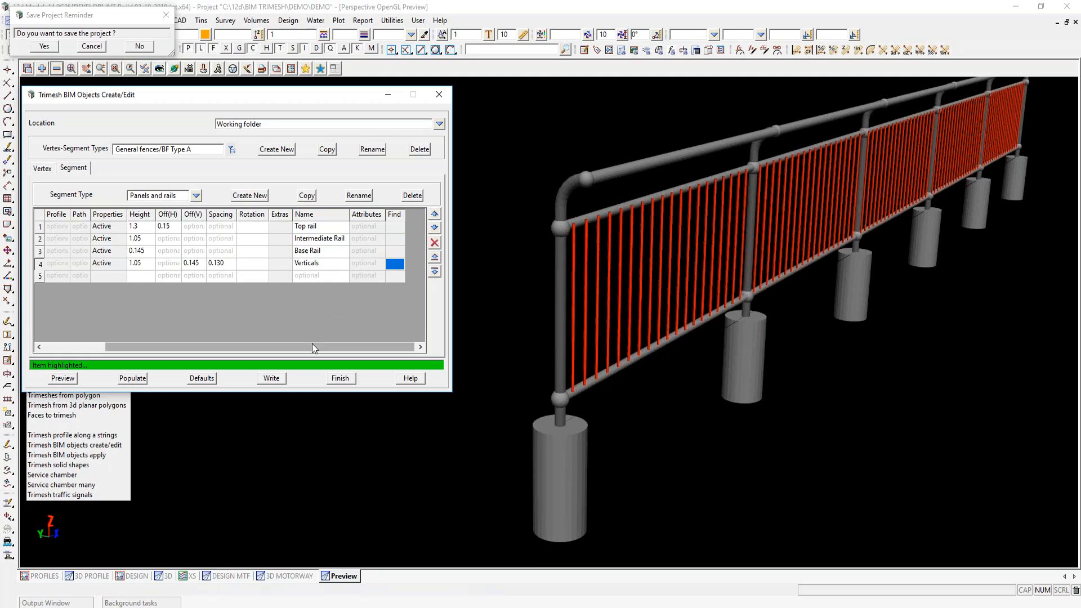
Clear the highlight from the fence and review the segment properties of the Verticals item, leaving them unchanged.
left_click_drag(312, 346, 251, 347)
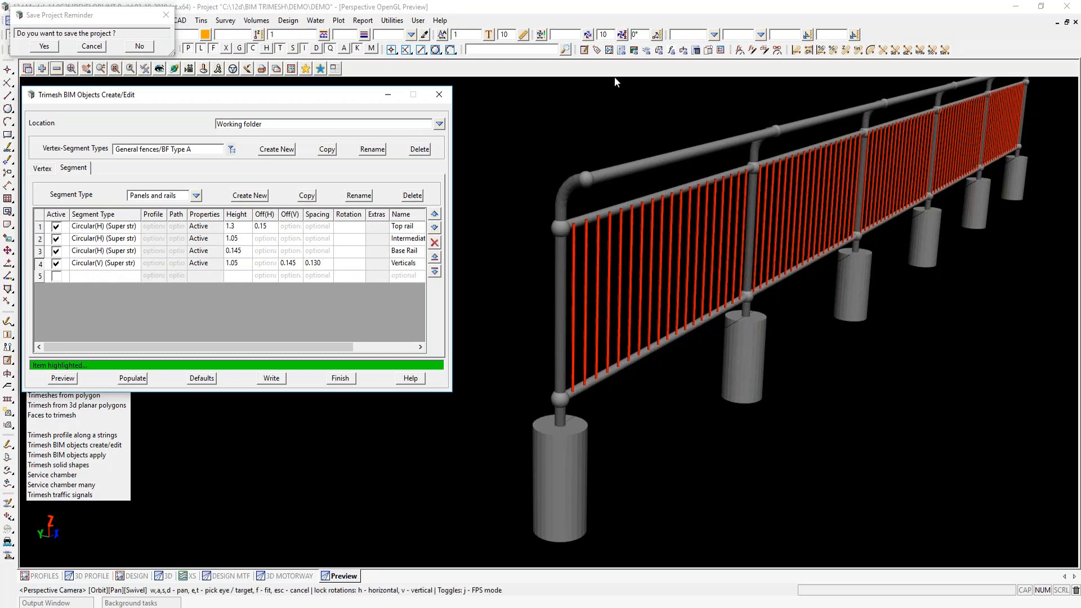
left_click(594, 249)
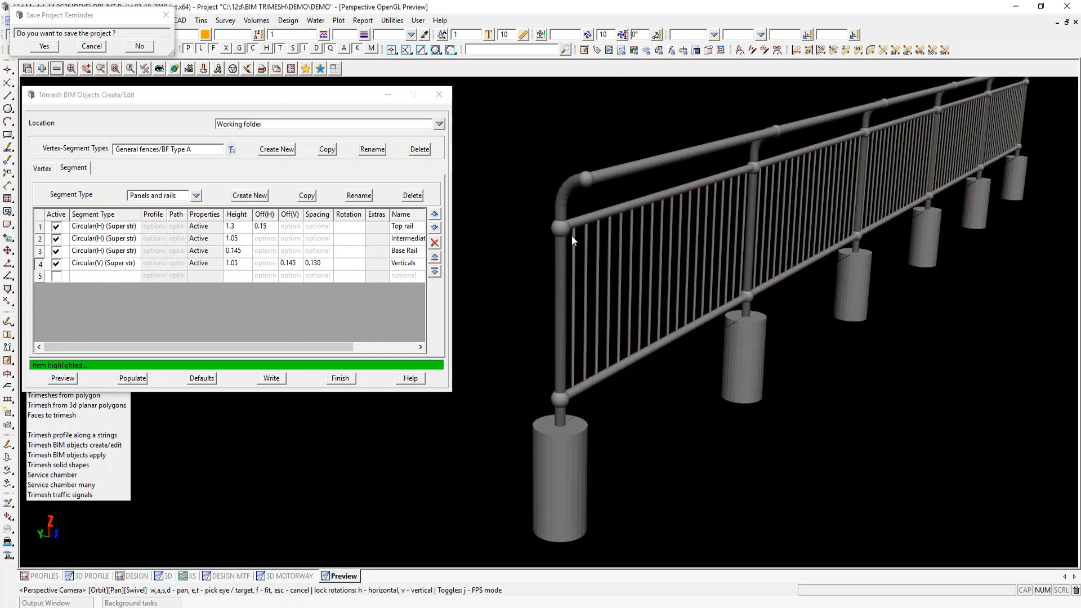
double_click(209, 264)
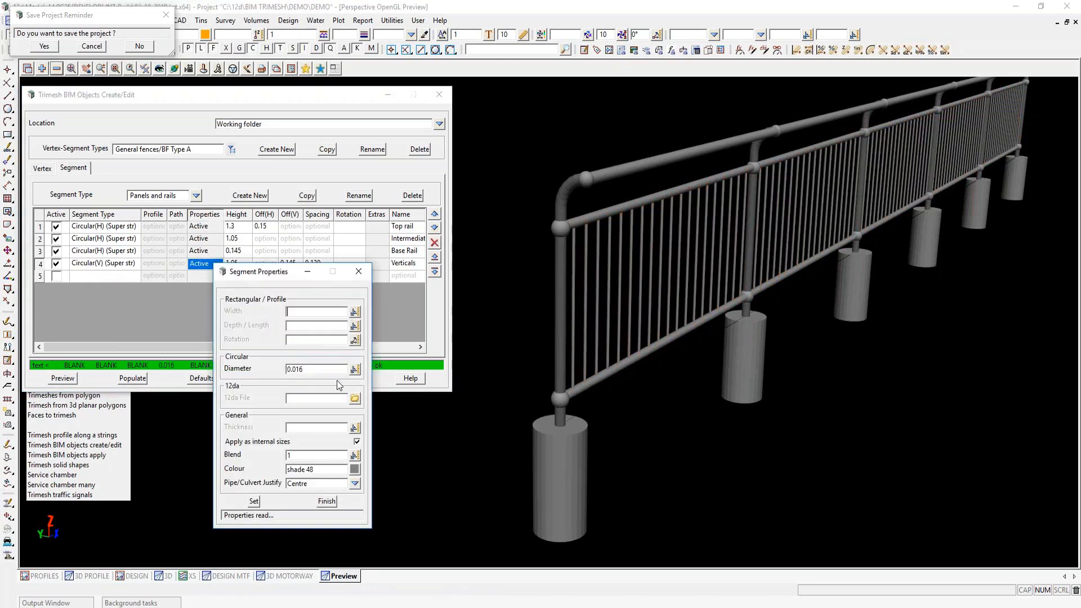
left_click(326, 501)
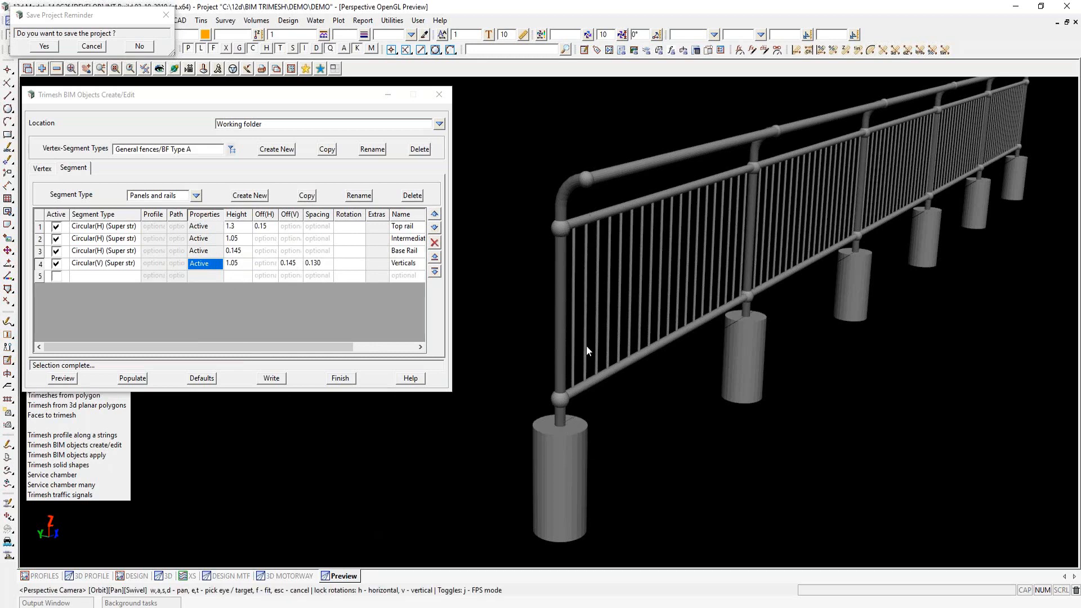
Set the spacing of the Verticals item to 0.2, regenerate the preview and inspect the fence from several angles.
left_click(314, 268)
left_click(310, 269)
left_click_drag(323, 265, 311, 265)
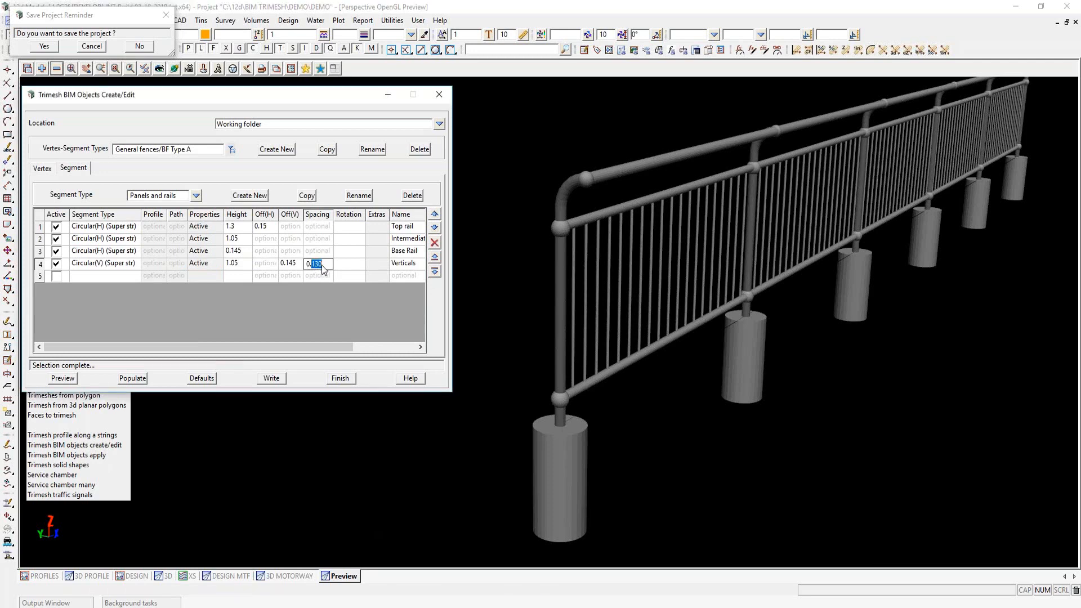
type("2")
left_click(70, 379)
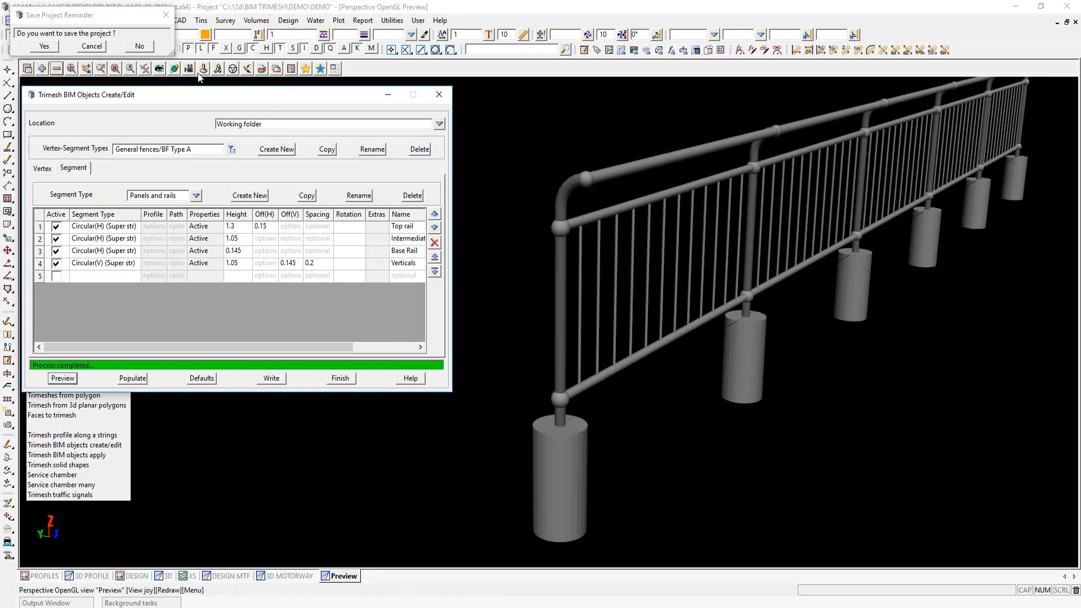
left_click(174, 68)
scroll(663, 253, "up", 3)
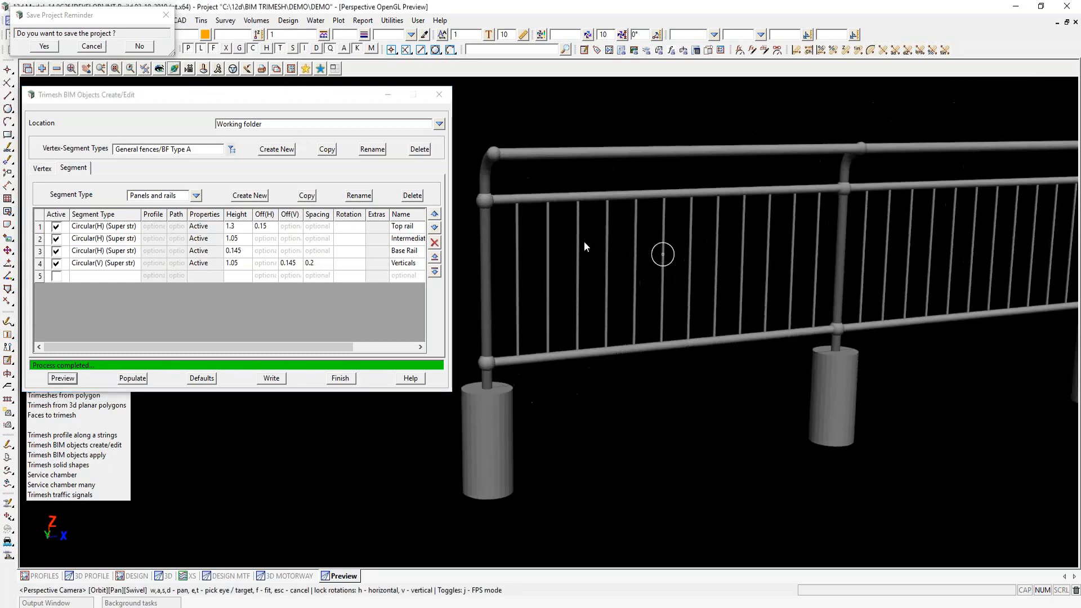
left_click_drag(731, 255, 677, 261)
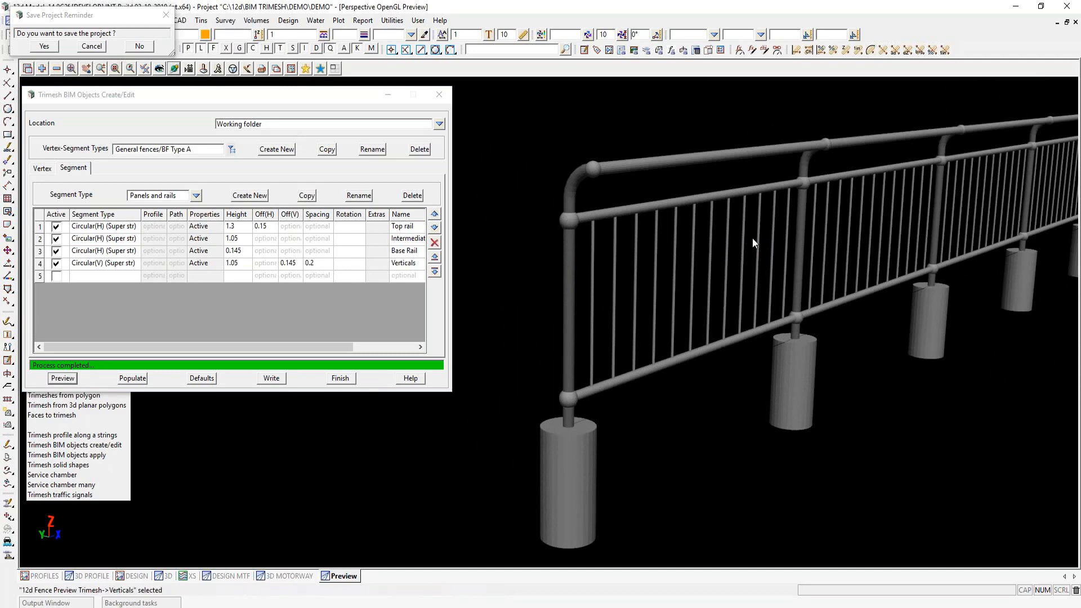
left_click_drag(752, 238, 779, 216)
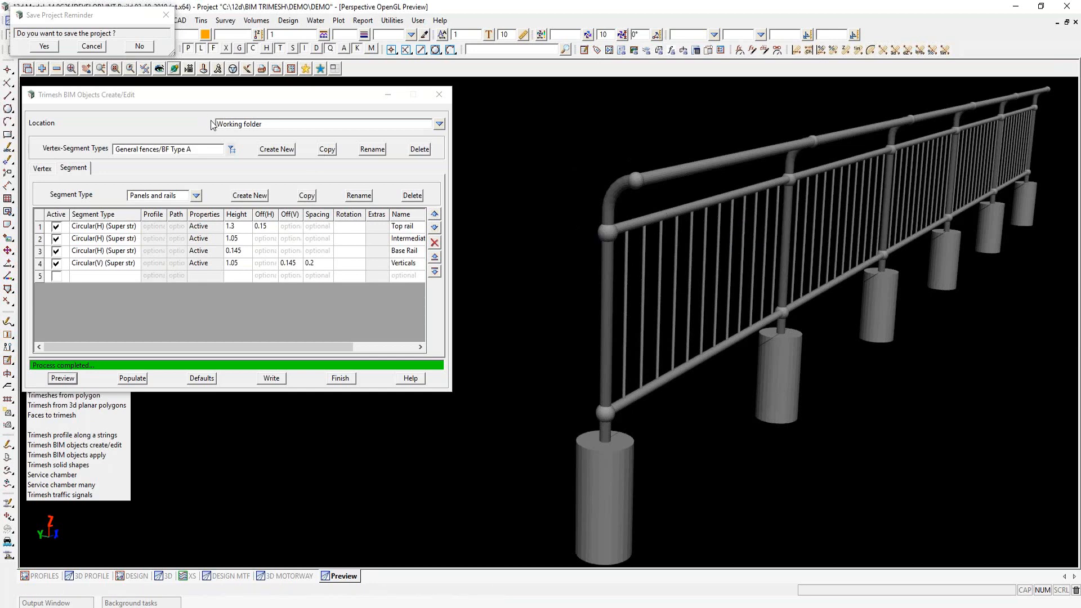
Load the Guard Rail W Thrie Beam plus Terminals object from Safety Barriers and generate its preview.
left_click(230, 150)
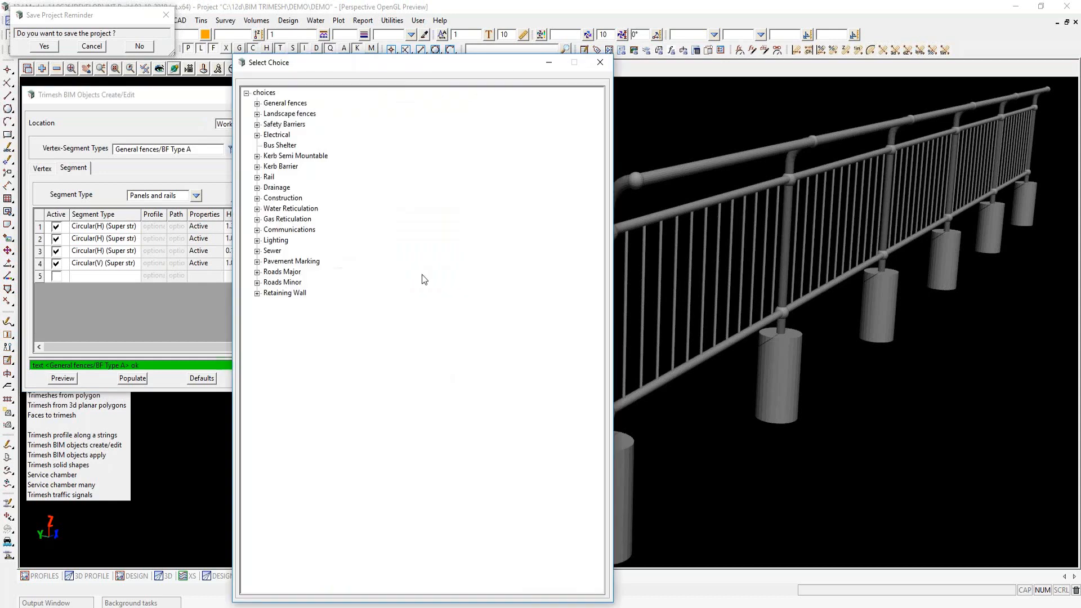
left_click(257, 124)
double_click(316, 156)
left_click(63, 378)
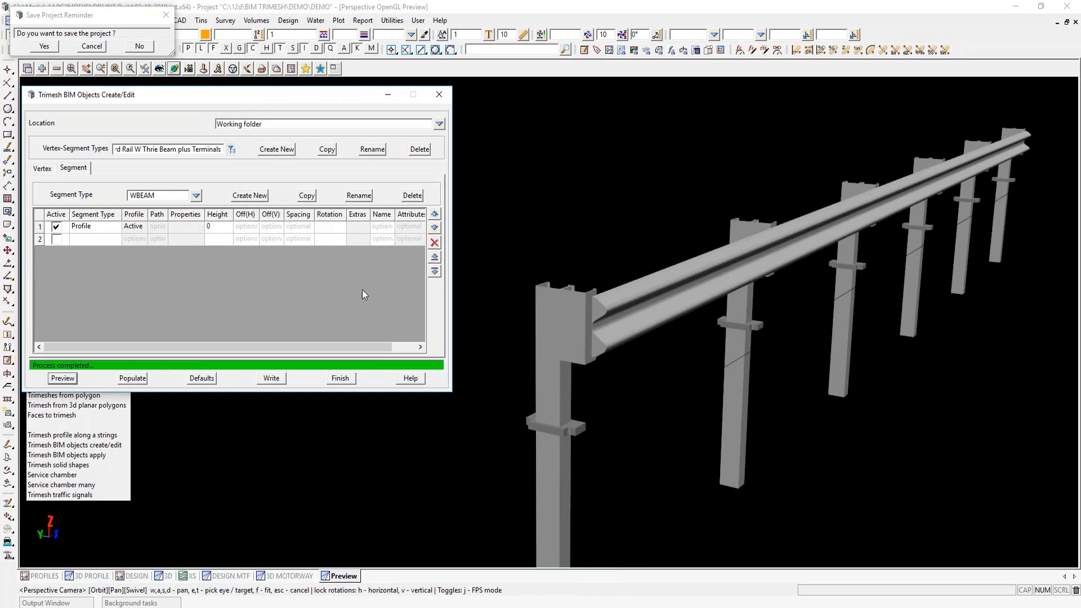
Review the vertex properties of the guard rail's Post and Footing item, inspect the previewed post and check the available vertex types.
left_click(43, 169)
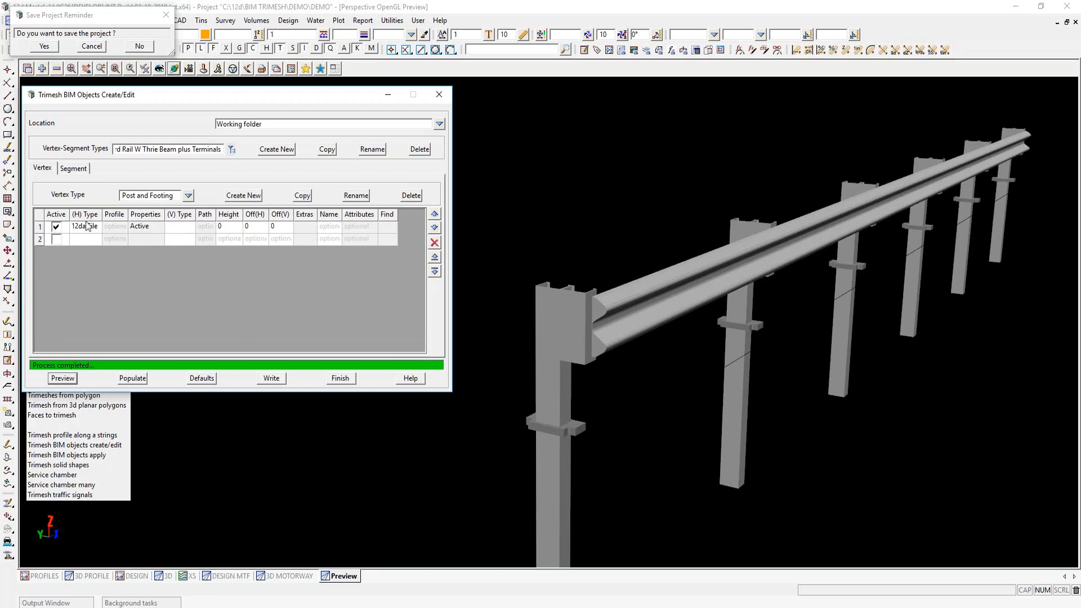
double_click(147, 227)
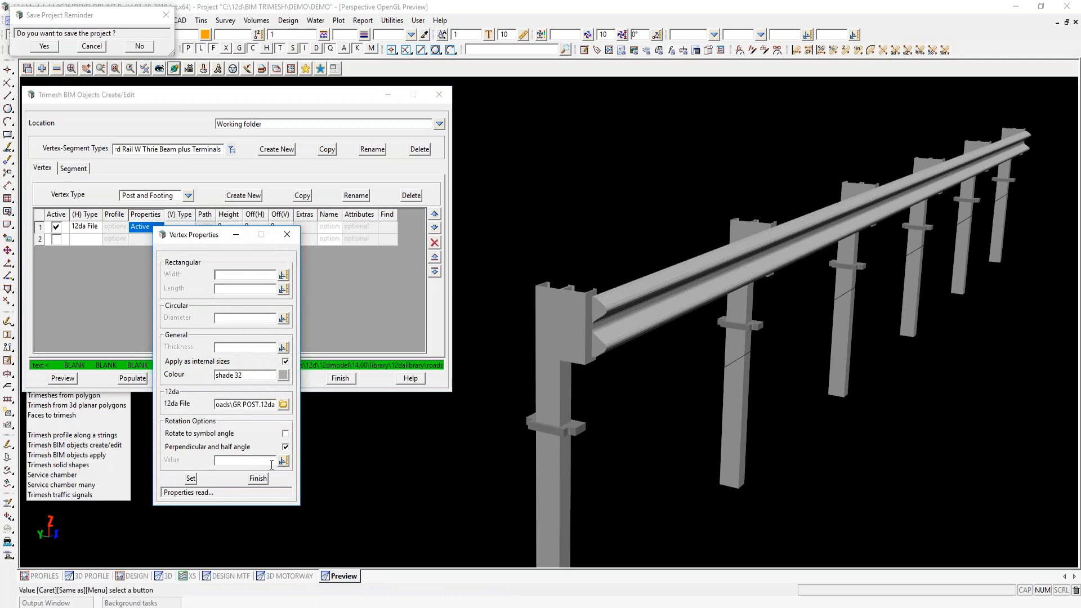
left_click(258, 478)
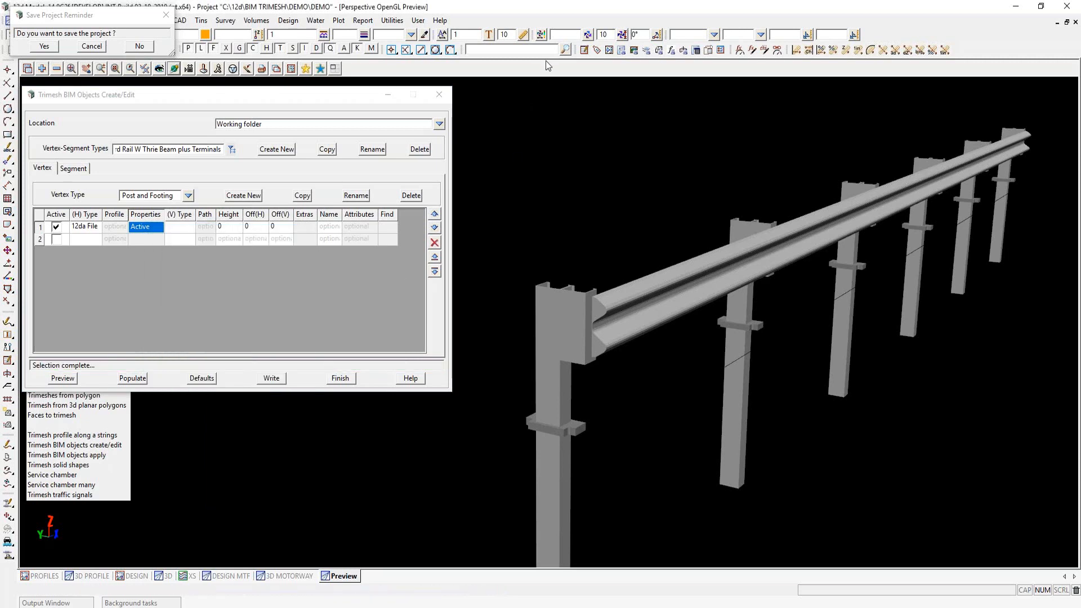
scroll(616, 254, "down", 3)
scroll(612, 272, "up", 3)
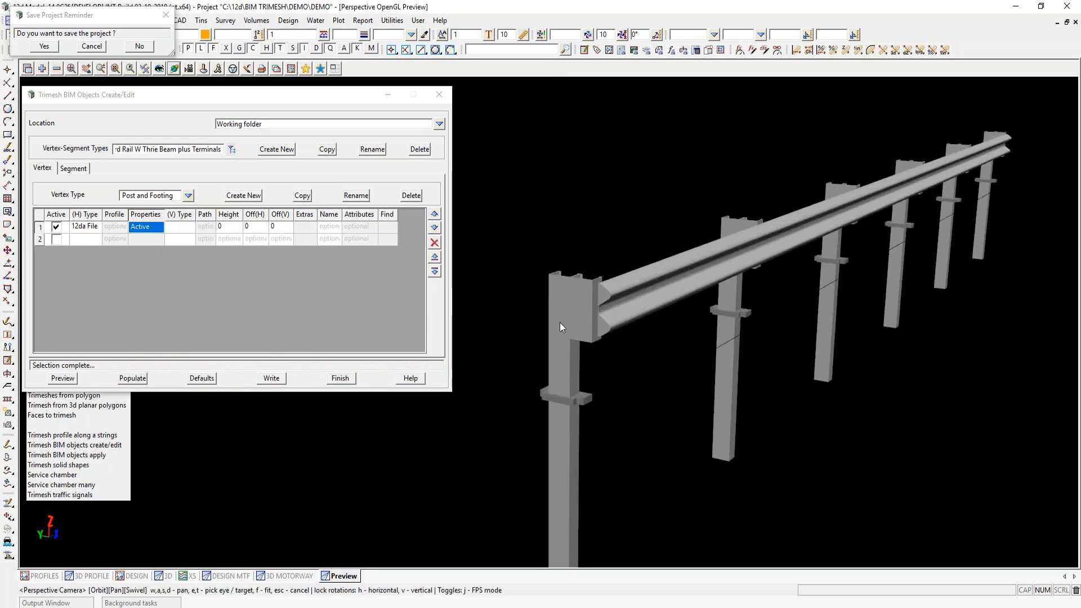
left_click(188, 196)
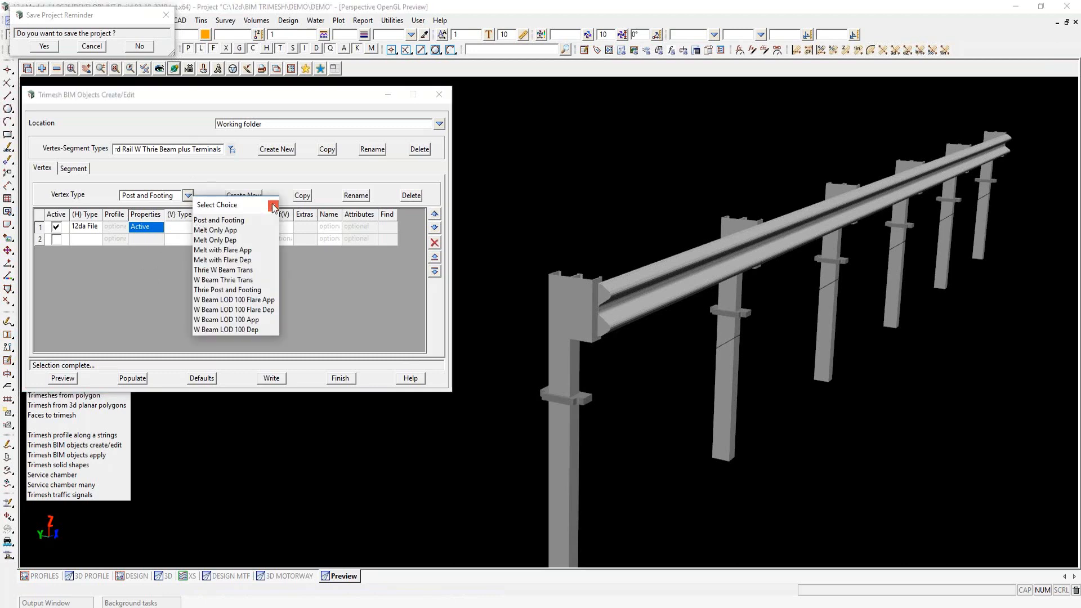
left_click(273, 207)
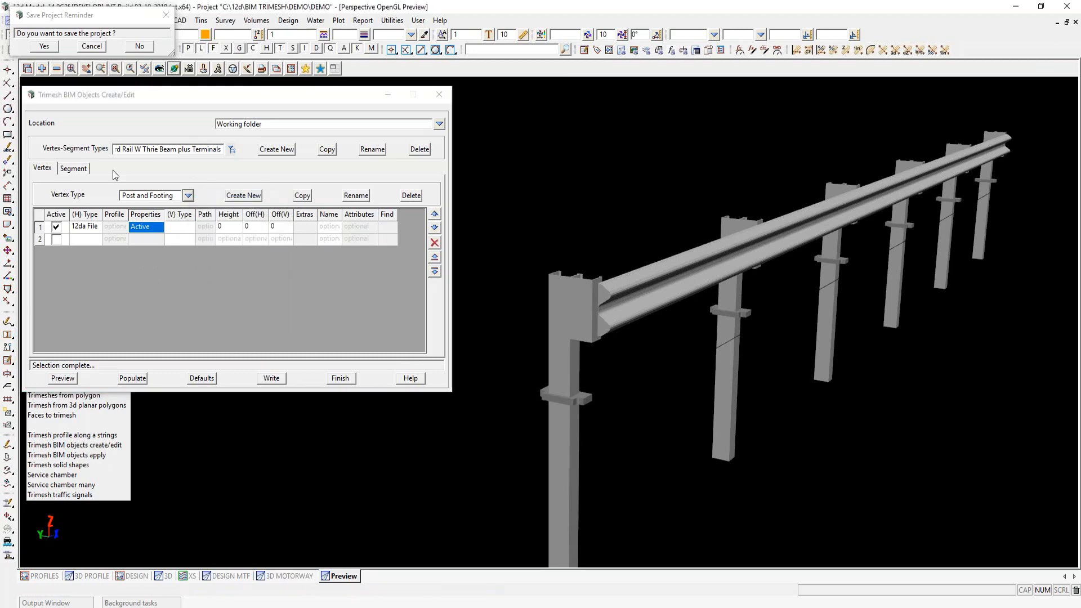
Switch the guard rail's segment type to Panel LOD 100 and regenerate the preview.
left_click(72, 170)
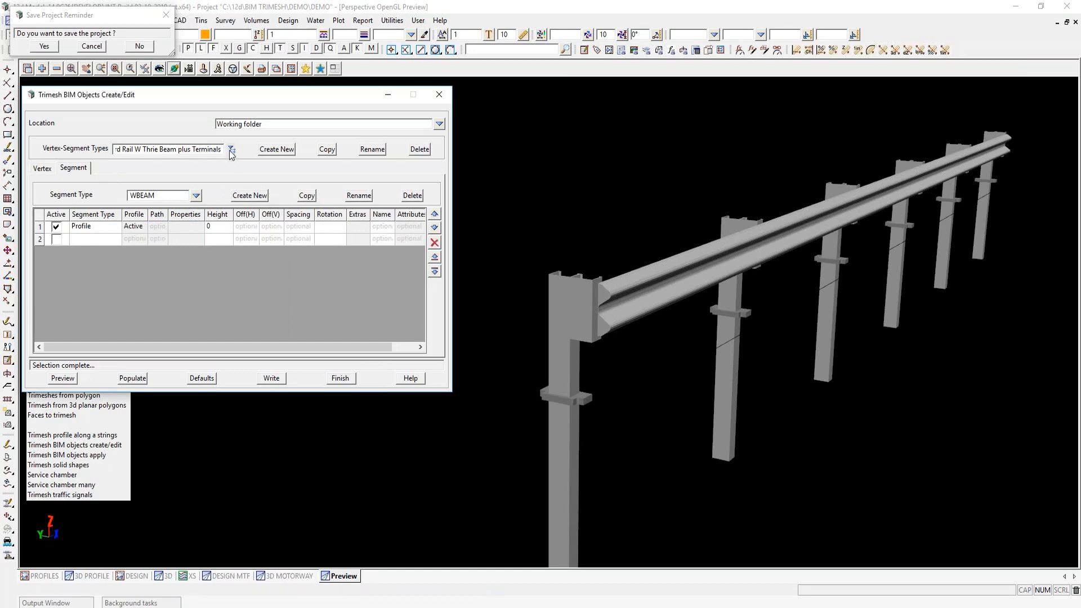
left_click(196, 197)
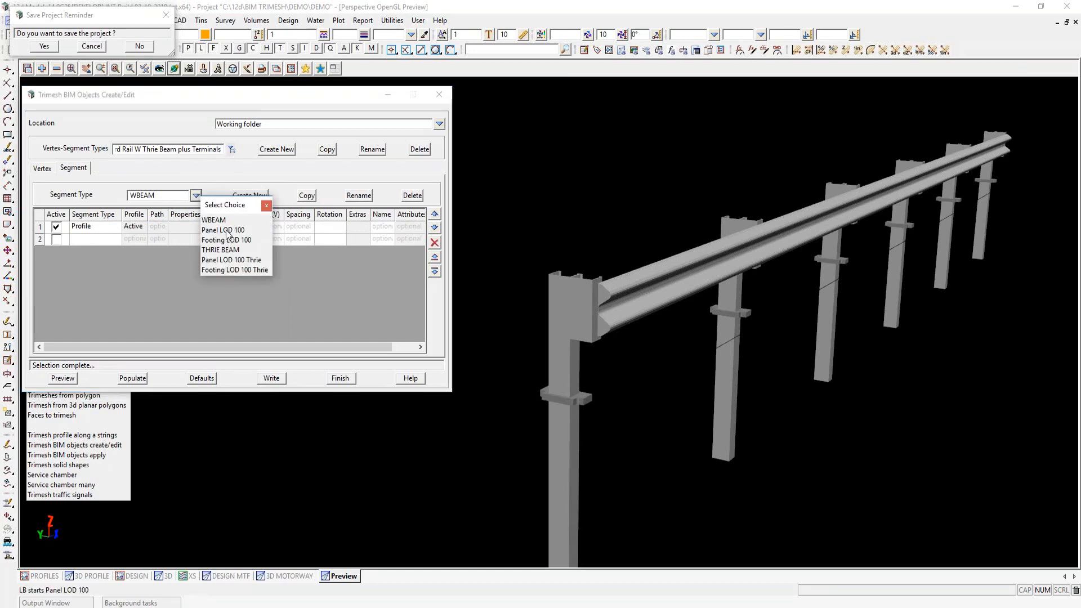
left_click(228, 231)
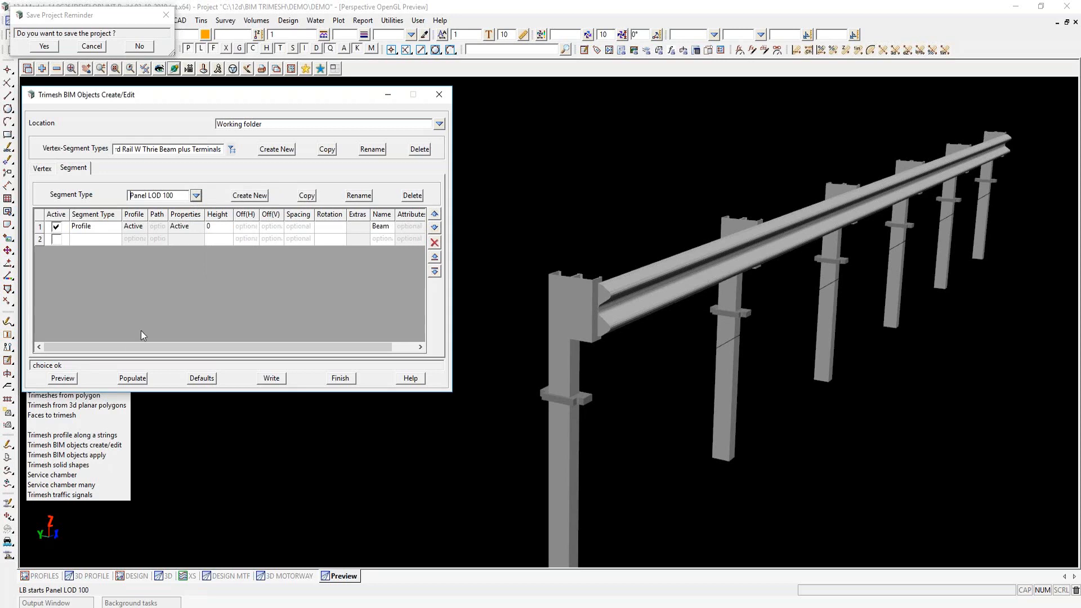
left_click(62, 379)
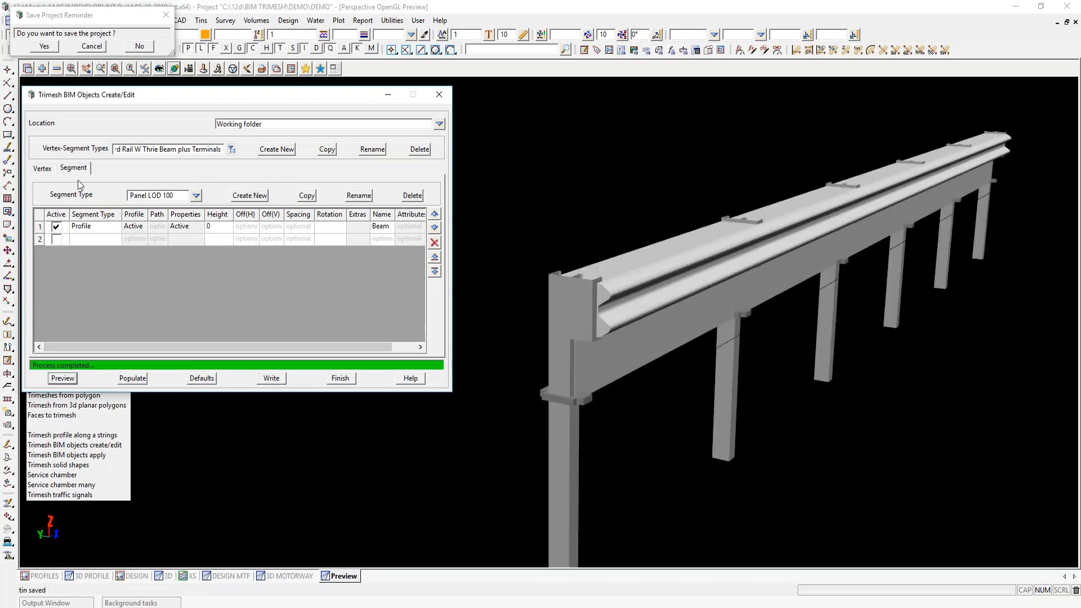
Deactivate the 12da File item of the Post and Footing vertex type, regenerate the preview and check the available vertex types.
left_click(43, 168)
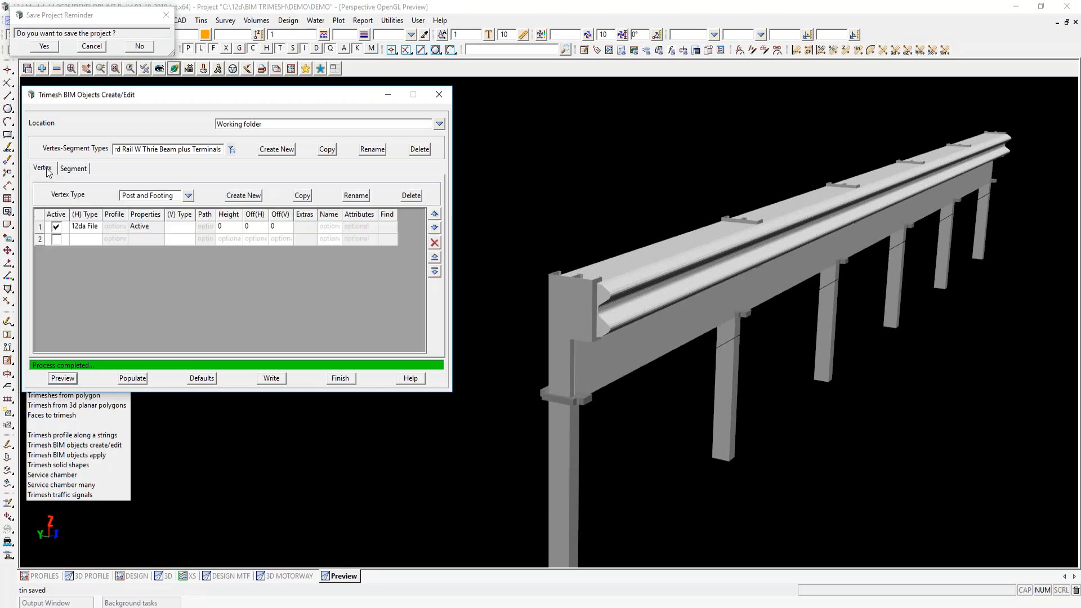
left_click(62, 378)
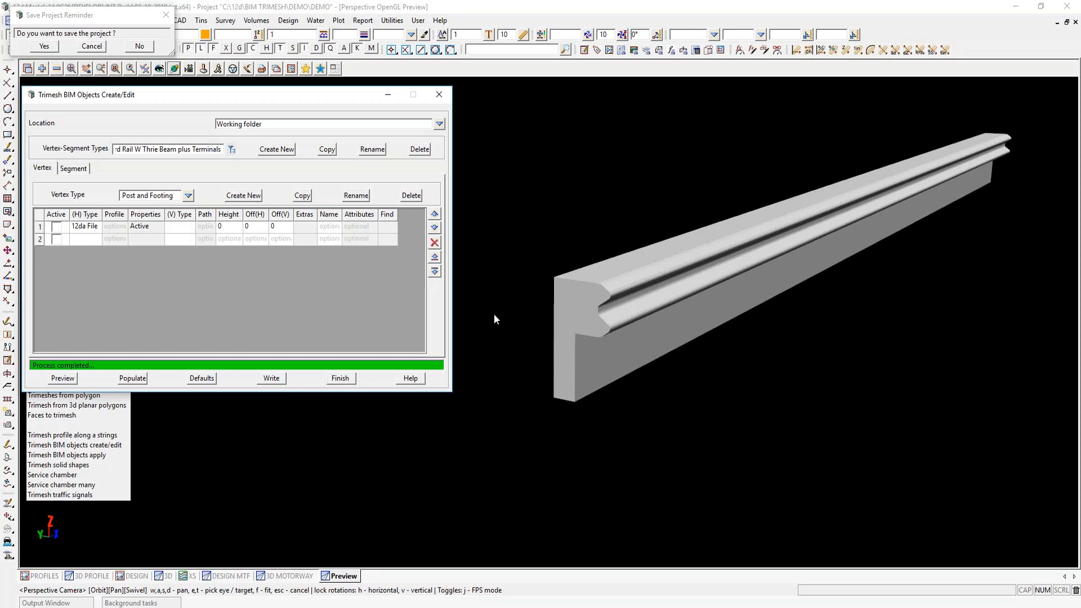
left_click(188, 196)
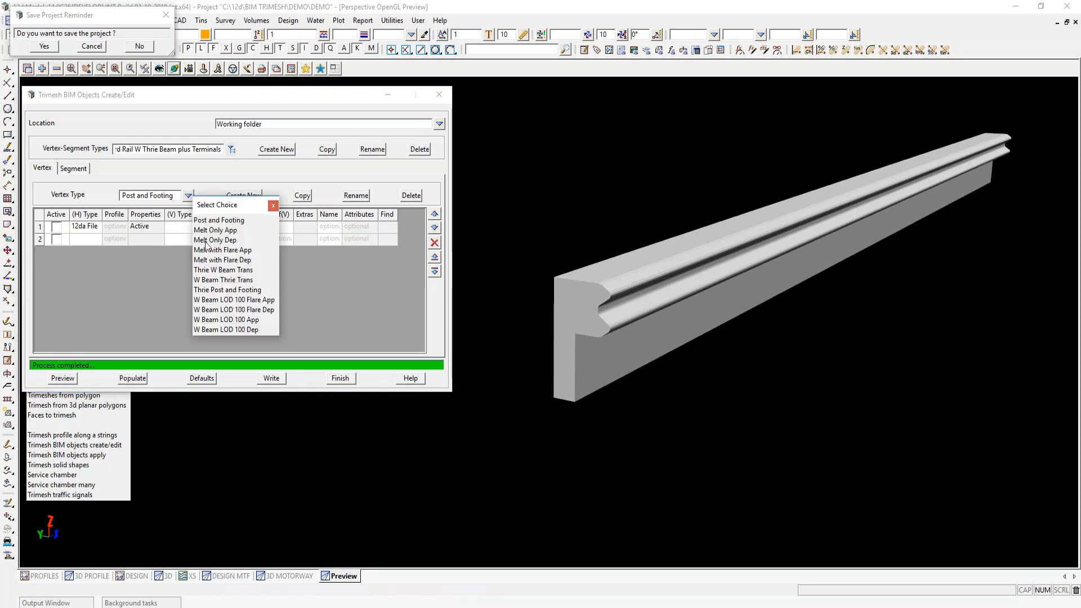
Change the guard rail's segment type to Footing LOD 100 and regenerate the preview.
left_click(70, 169)
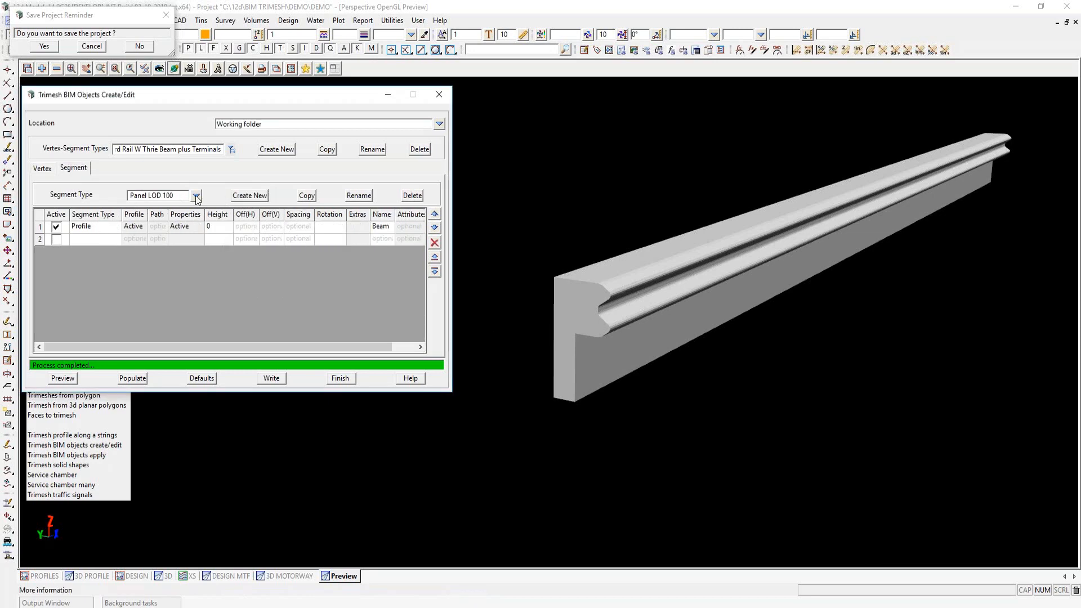
left_click(196, 196)
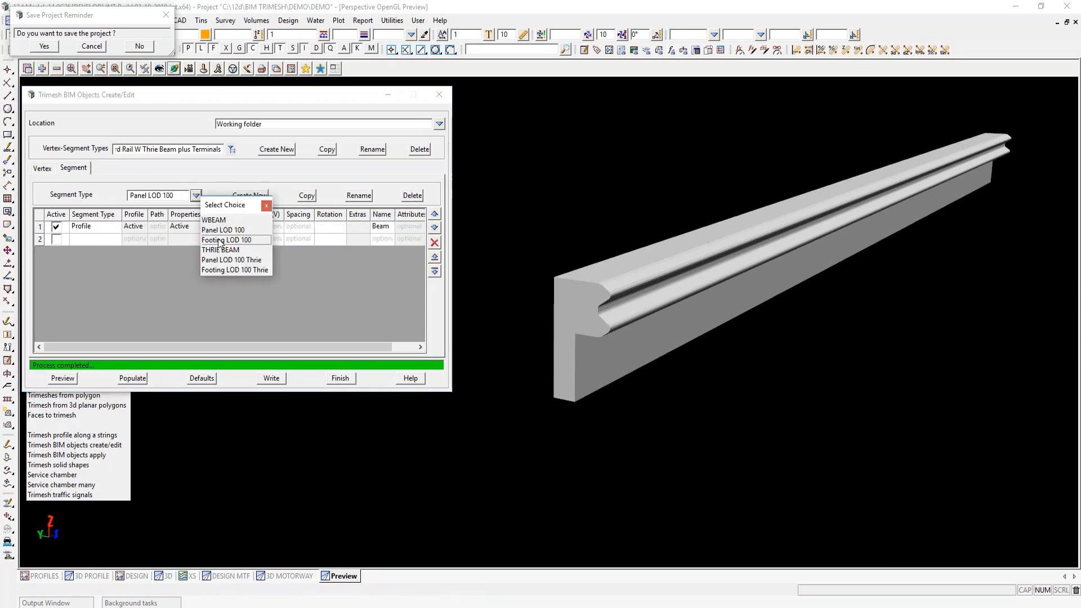
left_click(223, 240)
left_click(63, 377)
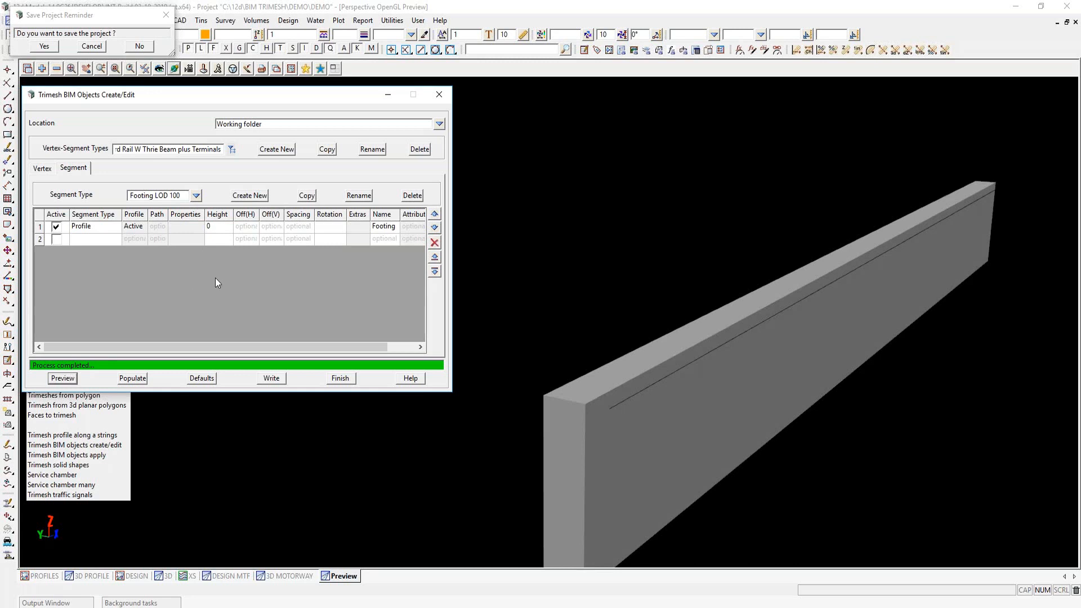
Load the C & I CBD Conduits Bedding object from Electrical and generate its preview.
left_click(231, 150)
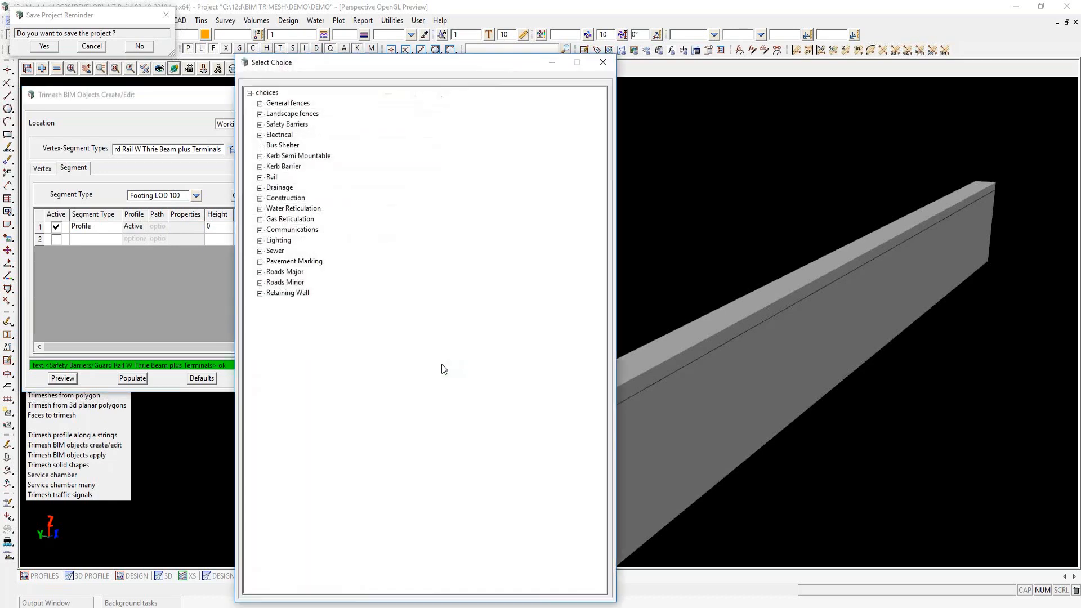
left_click(260, 135)
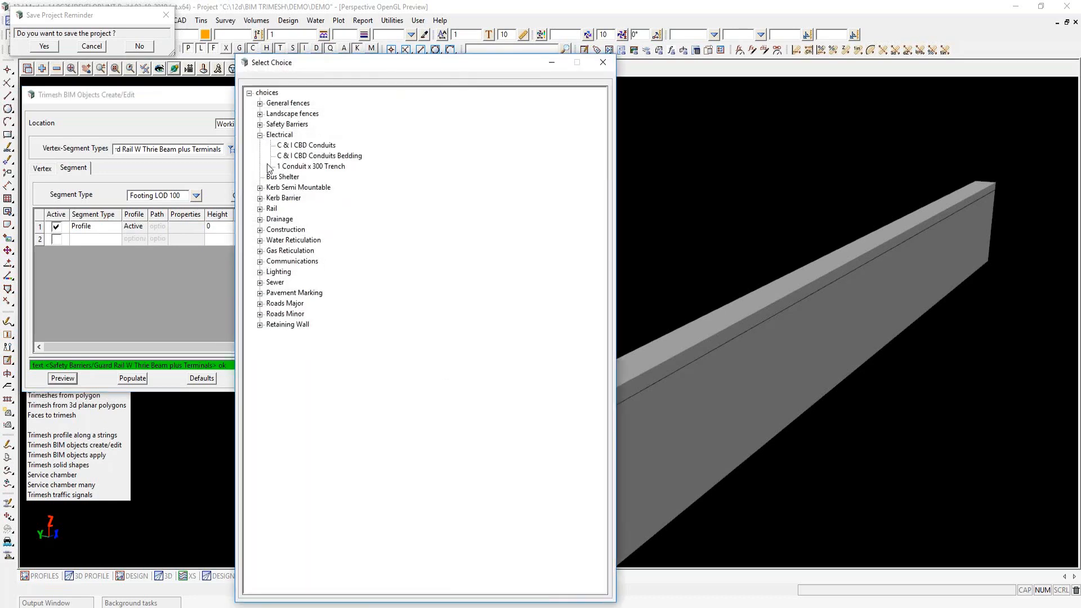
double_click(318, 156)
left_click(62, 379)
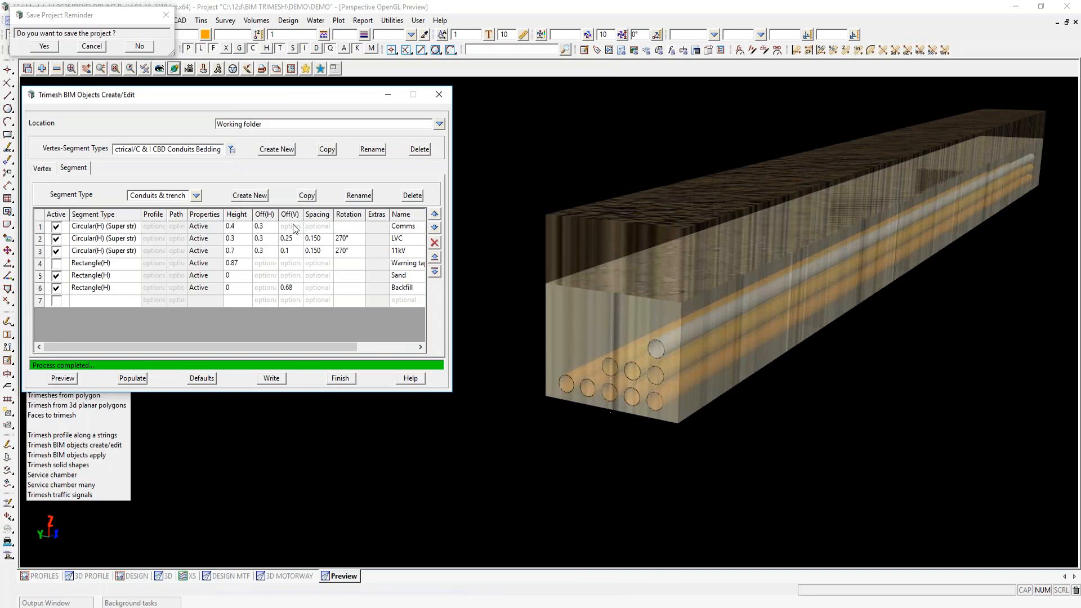
Load the 1 Conduit x 300 Trench object from Electrical and generate its preview.
left_click(231, 149)
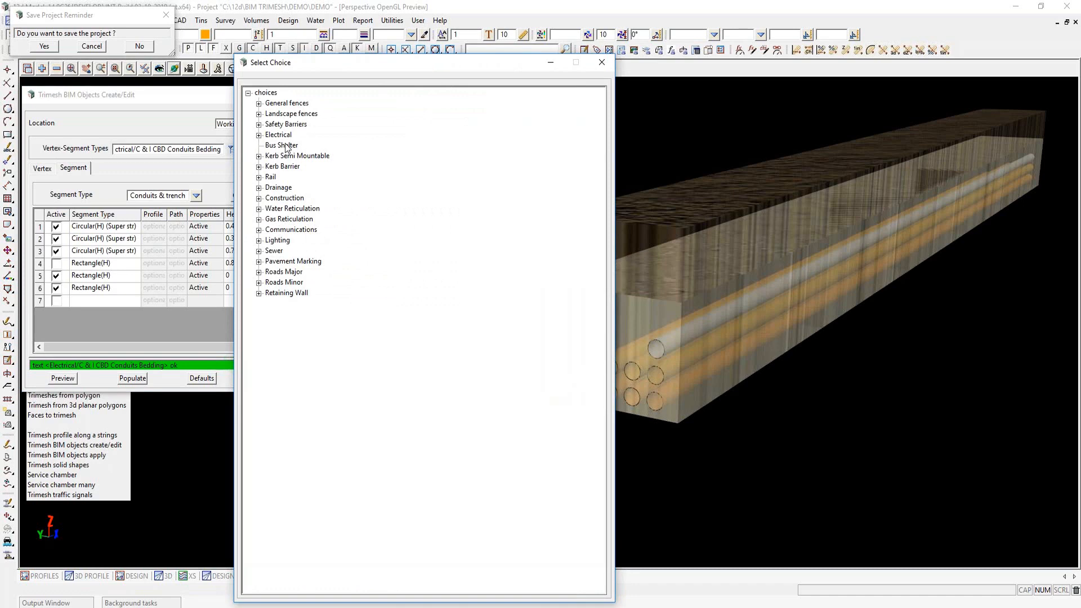
left_click(258, 135)
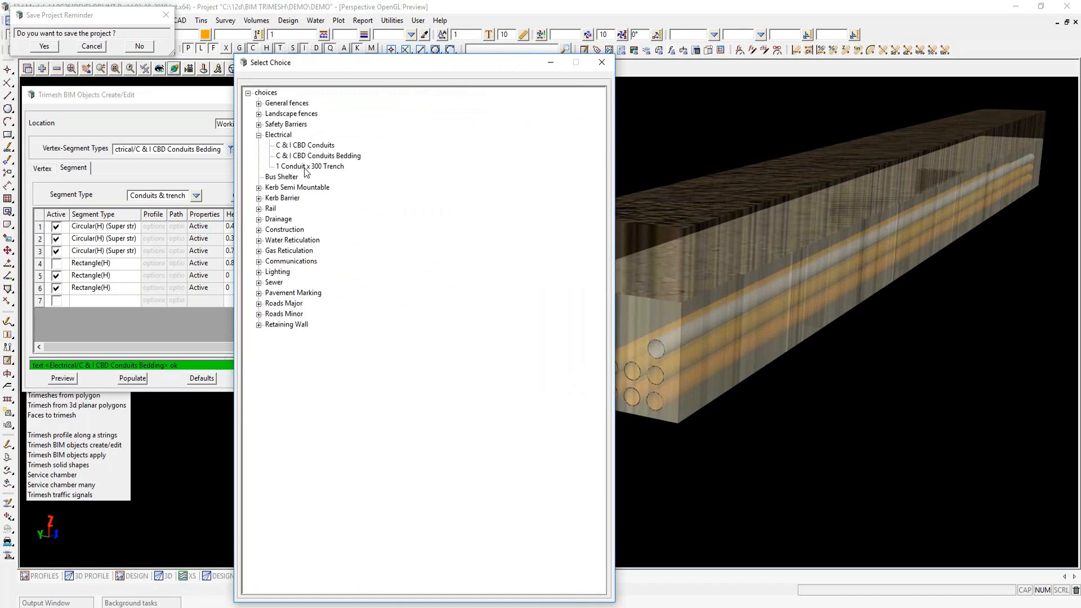
double_click(306, 167)
left_click(62, 378)
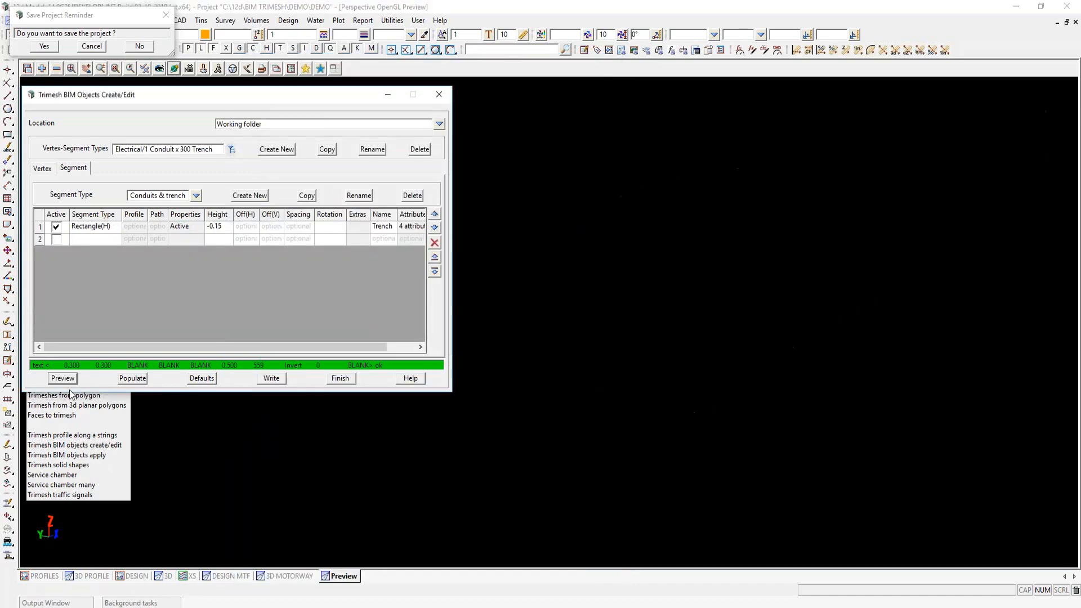
Check the Construction barrier types, and load the Trench object from Water Reticulation.
left_click(232, 150)
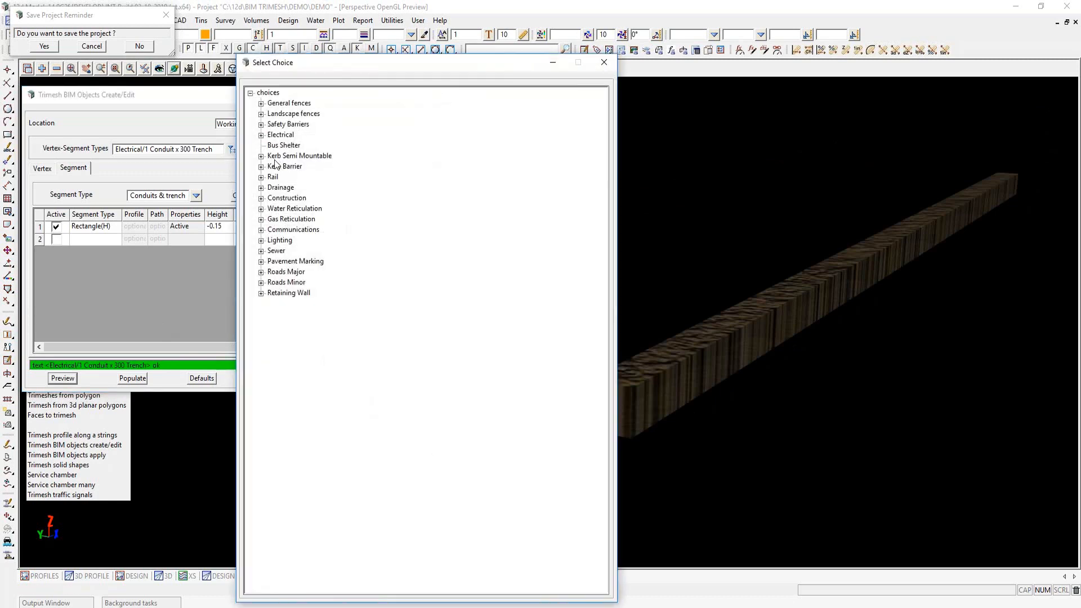
left_click(261, 199)
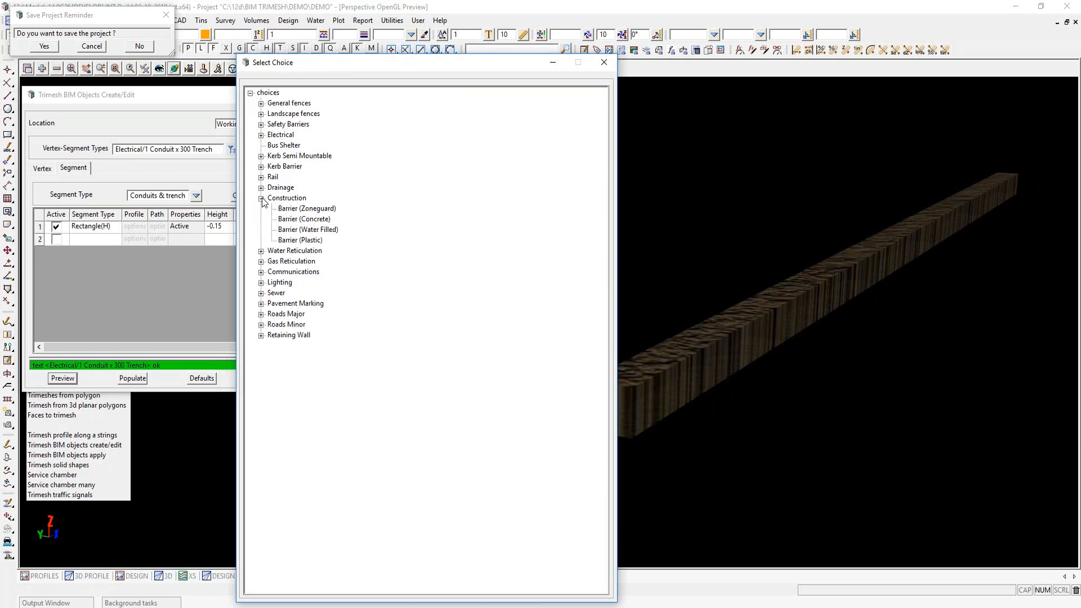
left_click(261, 198)
left_click(262, 209)
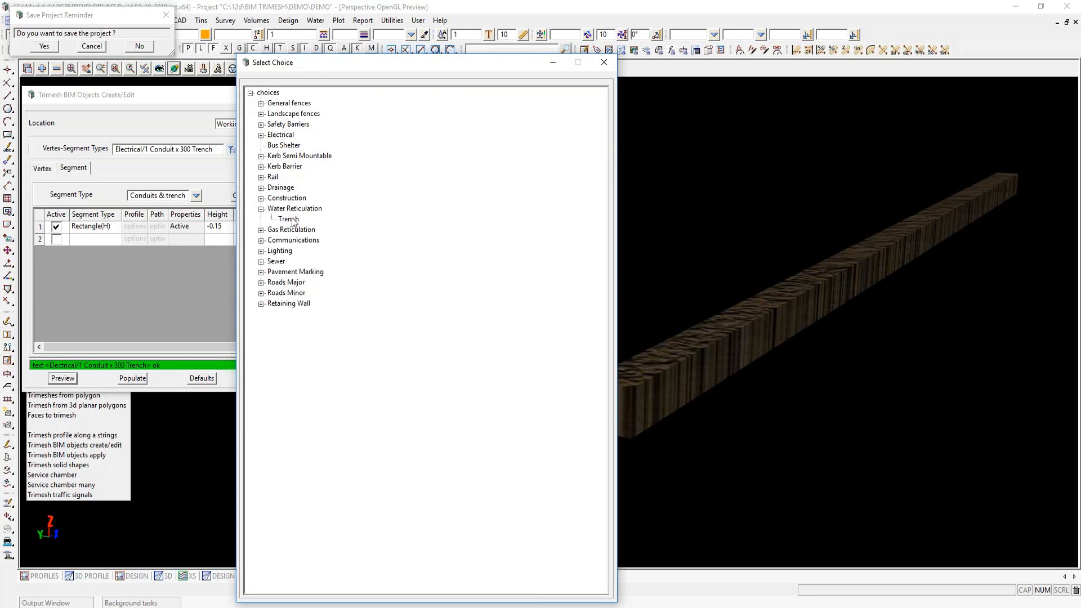
double_click(289, 220)
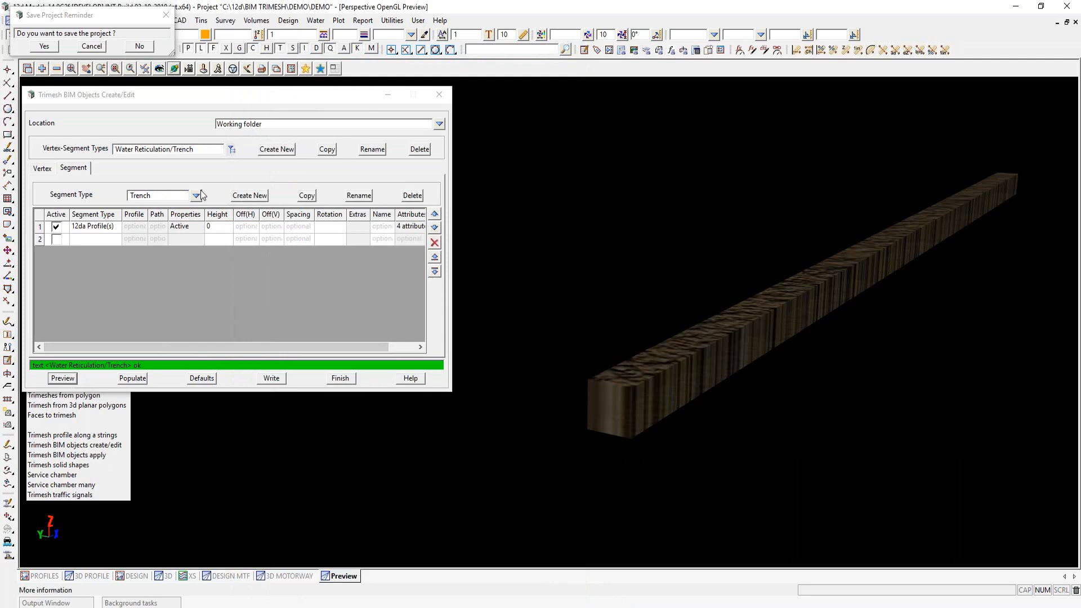
Load the 1 Conduit x 300 Trench object from Communications and generate its preview.
left_click(232, 150)
left_click(262, 229)
double_click(288, 242)
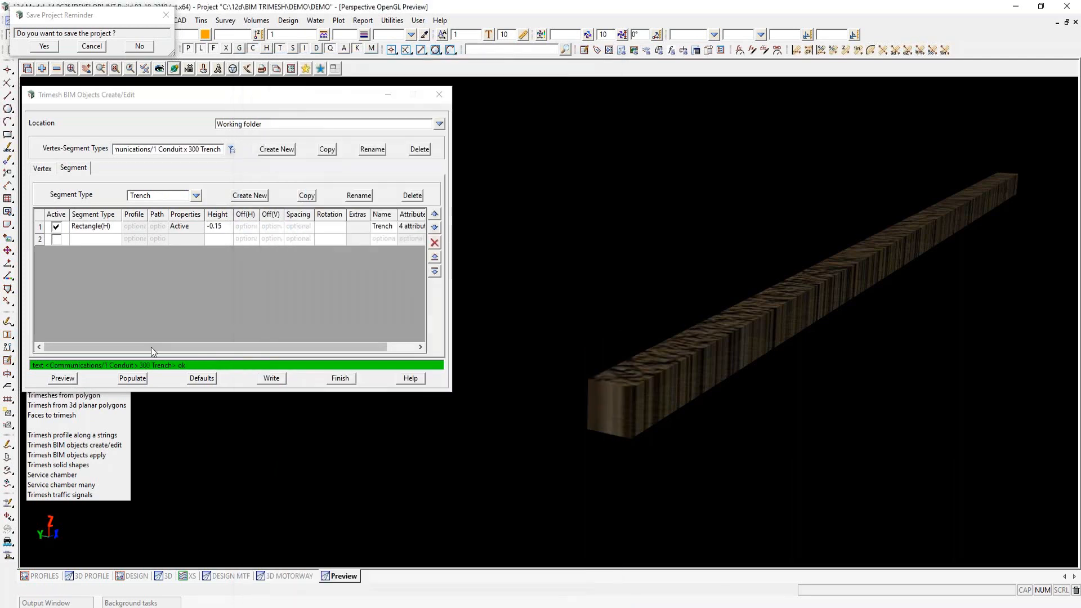
left_click(64, 377)
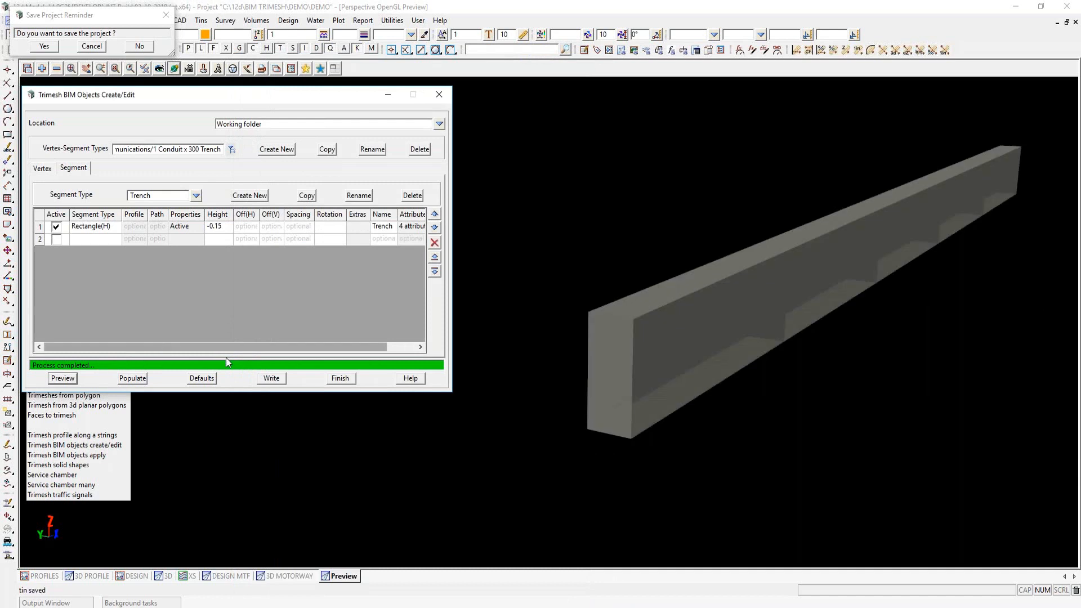
Review the Extend Trimesh to Tin custom attributes of the Communications trench item without changing them.
left_click_drag(259, 345, 319, 342)
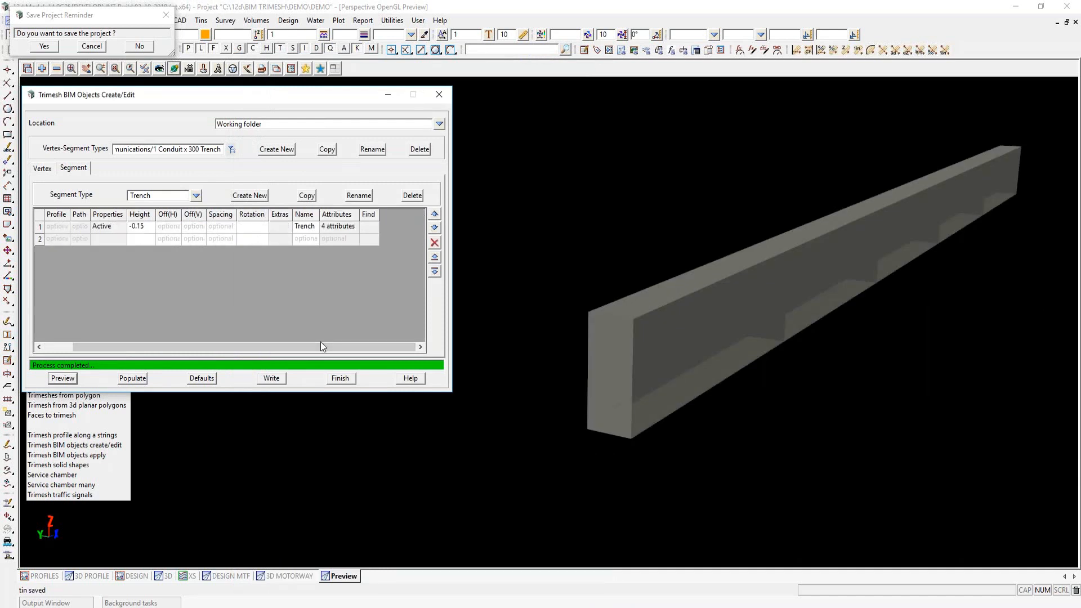
double_click(340, 228)
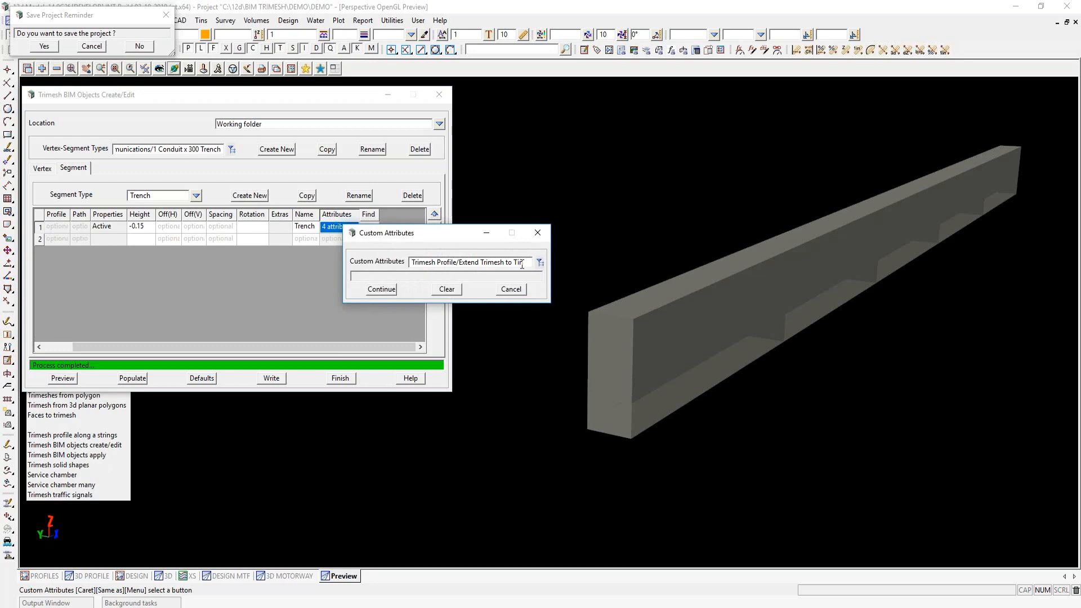
left_click(382, 289)
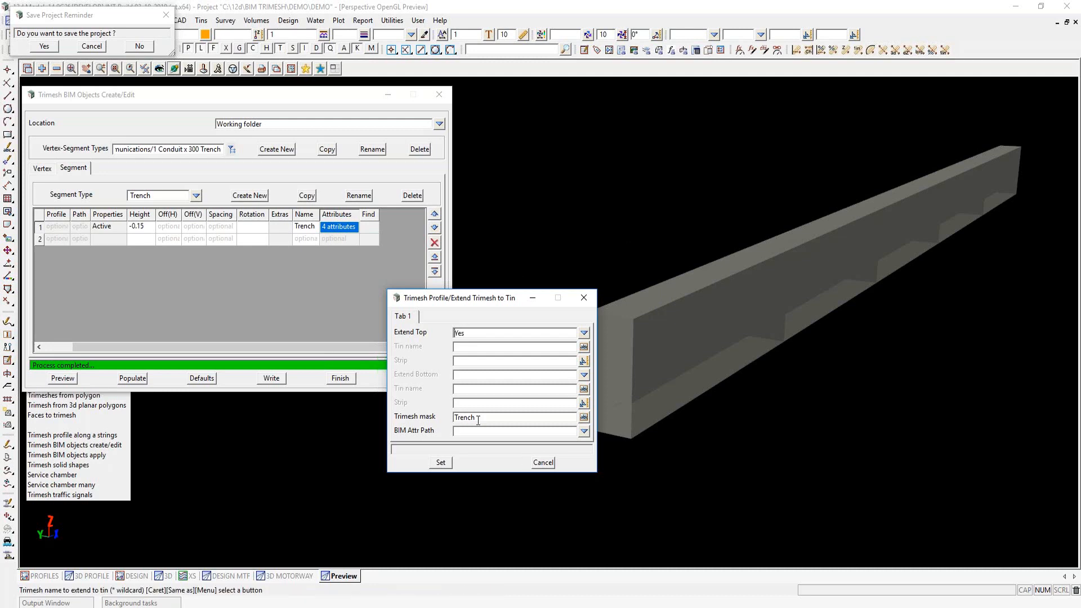
left_click(543, 462)
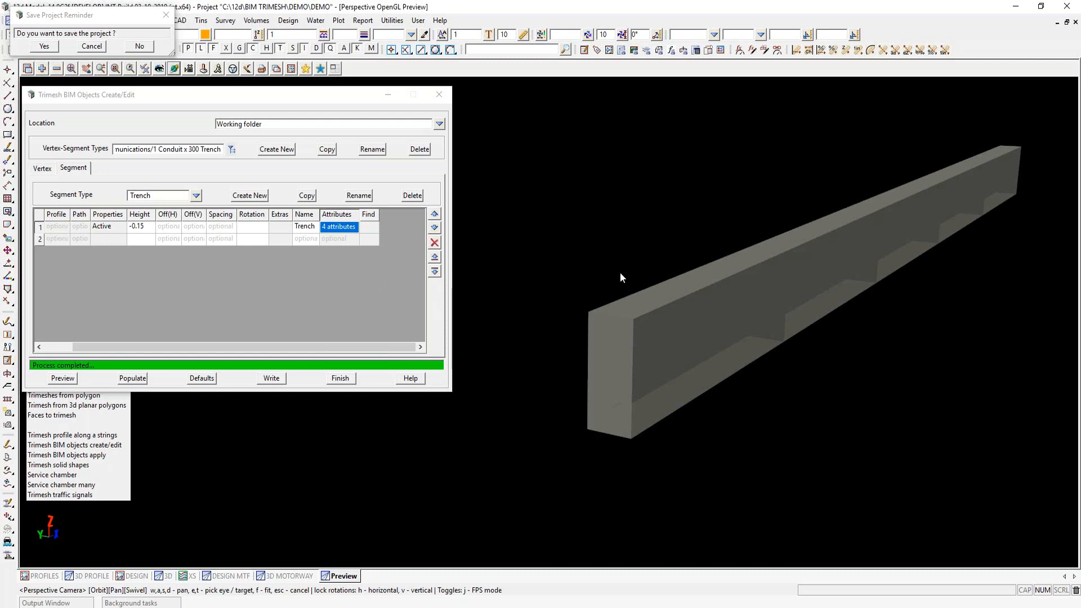
Load the 8 Lane Median Small object from Roads Major and generate its preview.
left_click(232, 149)
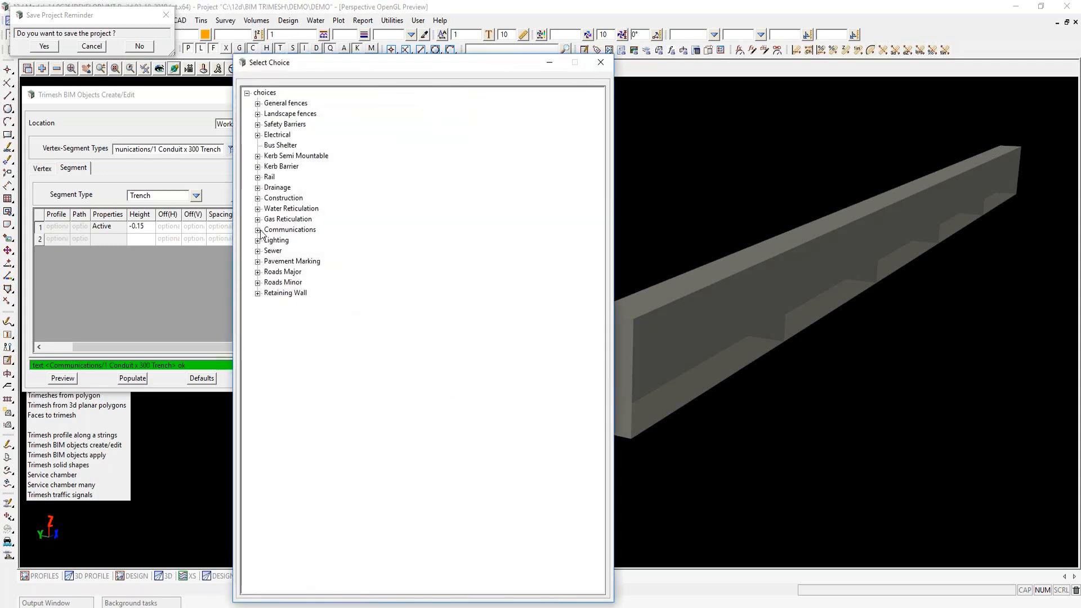
left_click(258, 272)
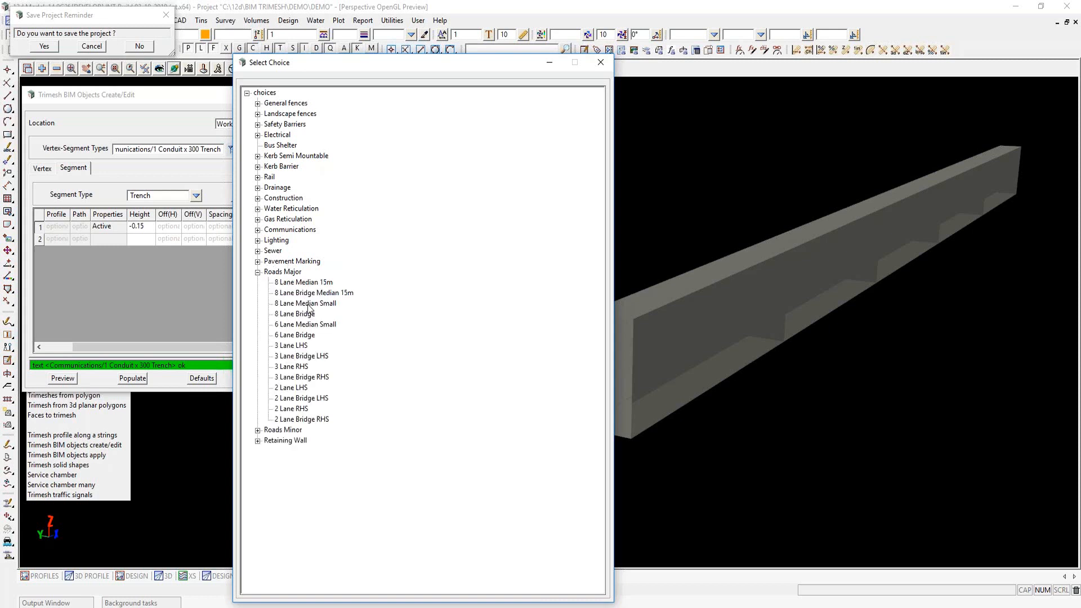
double_click(308, 304)
left_click(63, 378)
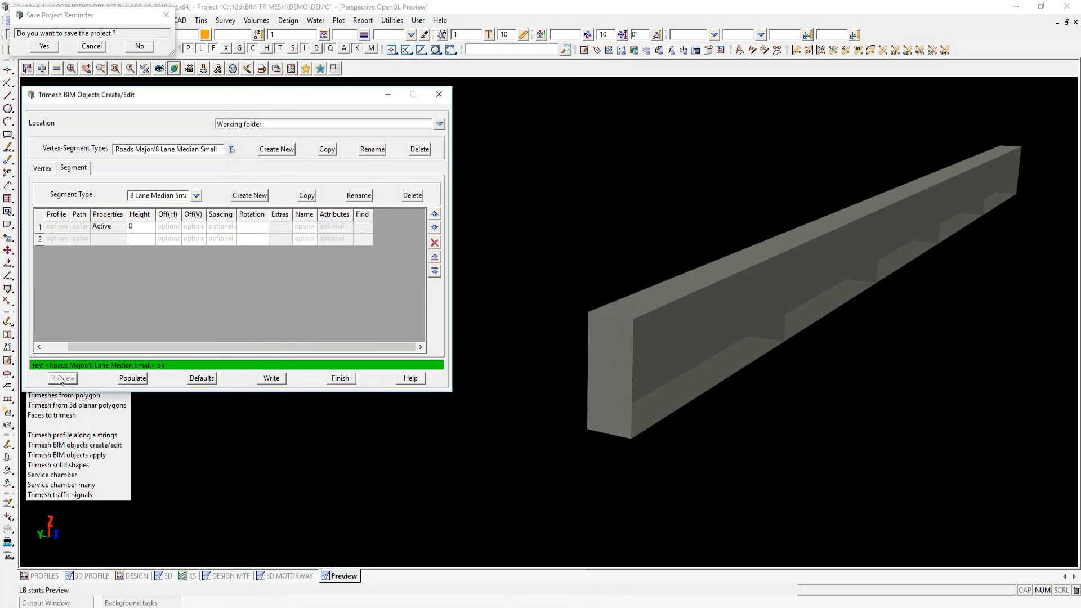
scroll(651, 287, "down", 5)
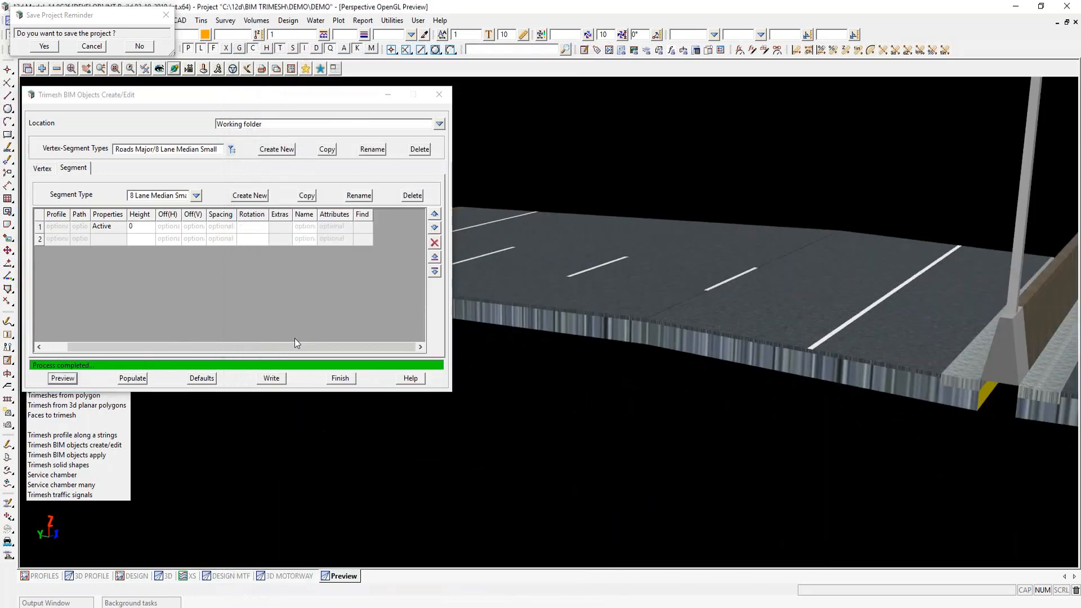
Set the default preview segment length to 50, save it, and inspect the whole lengthened road in the preview.
left_click(202, 378)
left_click(329, 446)
type("50")
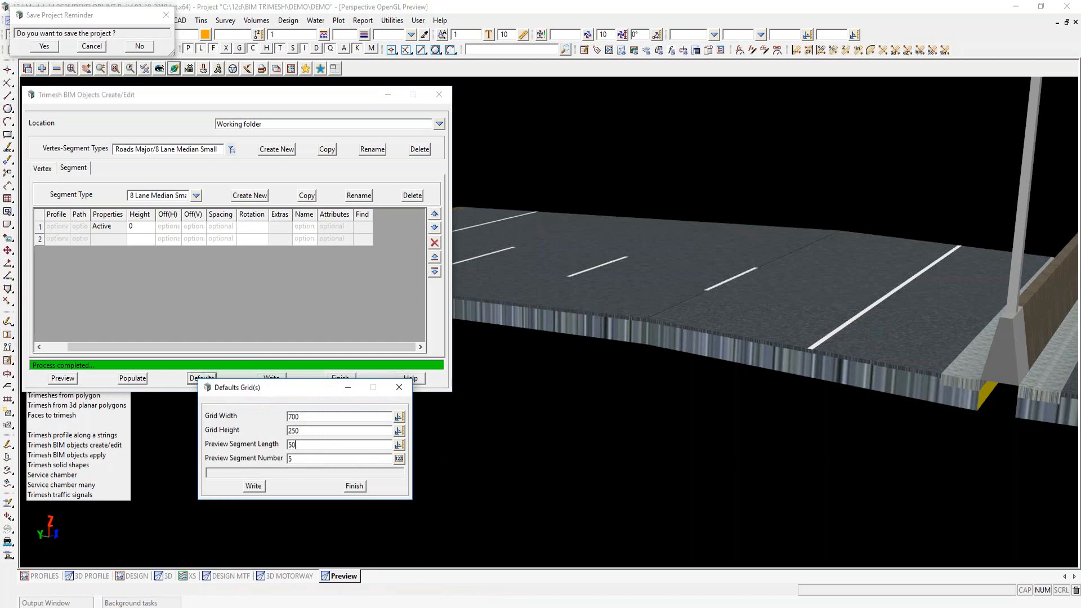
left_click(254, 486)
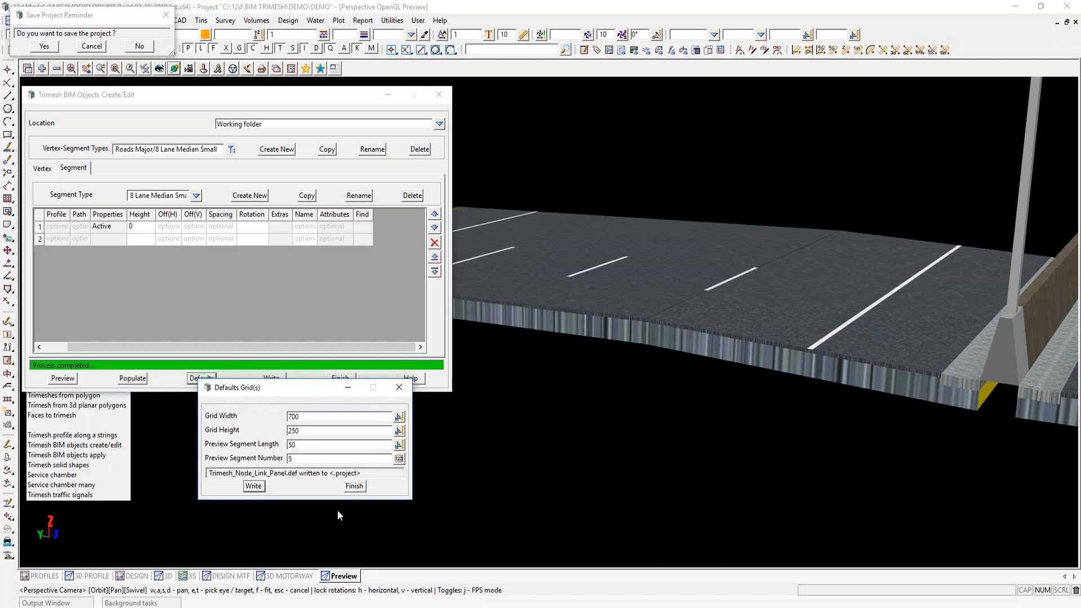
left_click(354, 486)
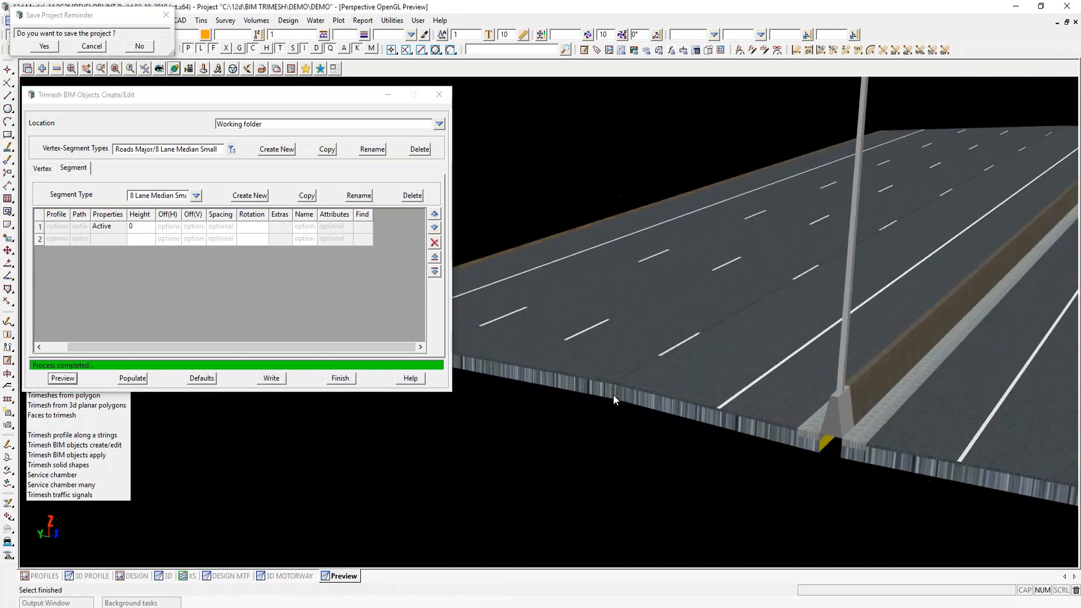
left_click(72, 69)
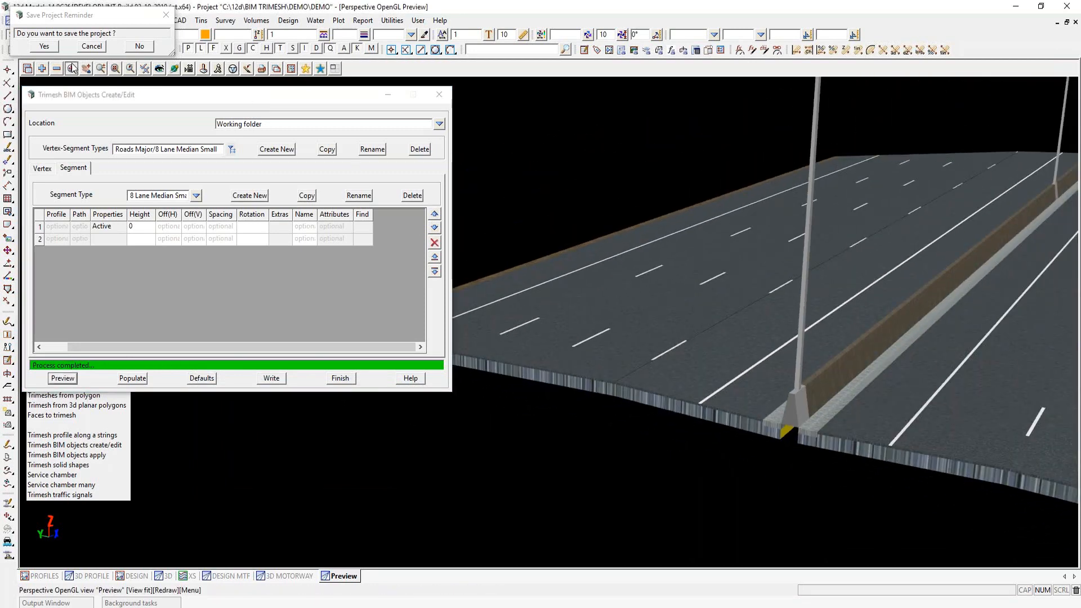
scroll(751, 272, "down", 2)
mouse_move(505, 437)
left_mouse_down()
mouse_move(508, 411)
mouse_move(534, 425)
mouse_move(532, 454)
mouse_move(486, 451)
mouse_move(501, 455)
left_mouse_up()
scroll(501, 455, "up", 3)
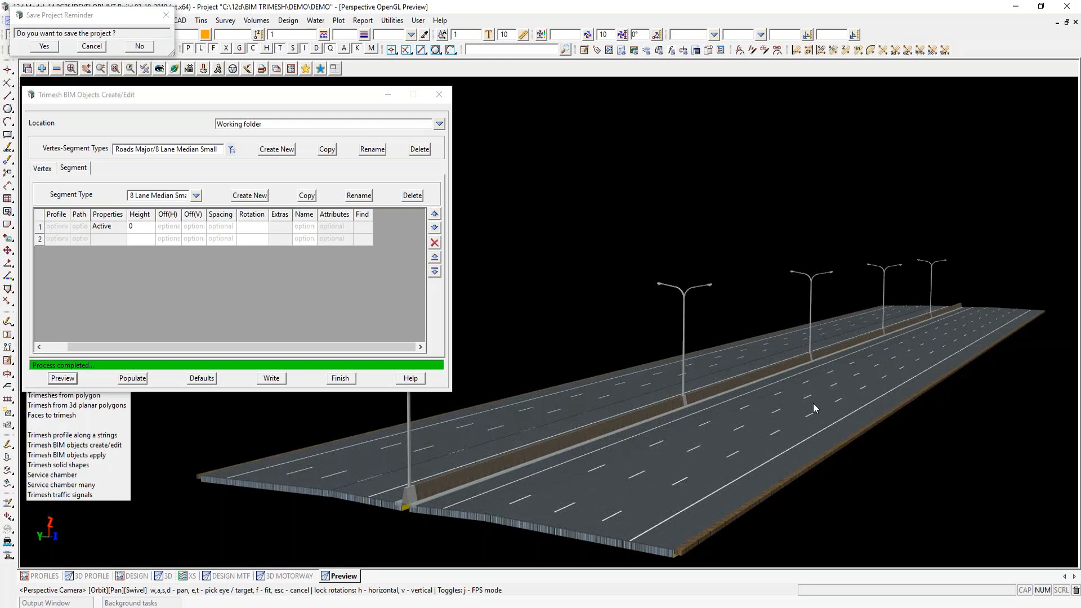
Create a new vertex-segment type named fence in the working folder.
left_click(284, 151)
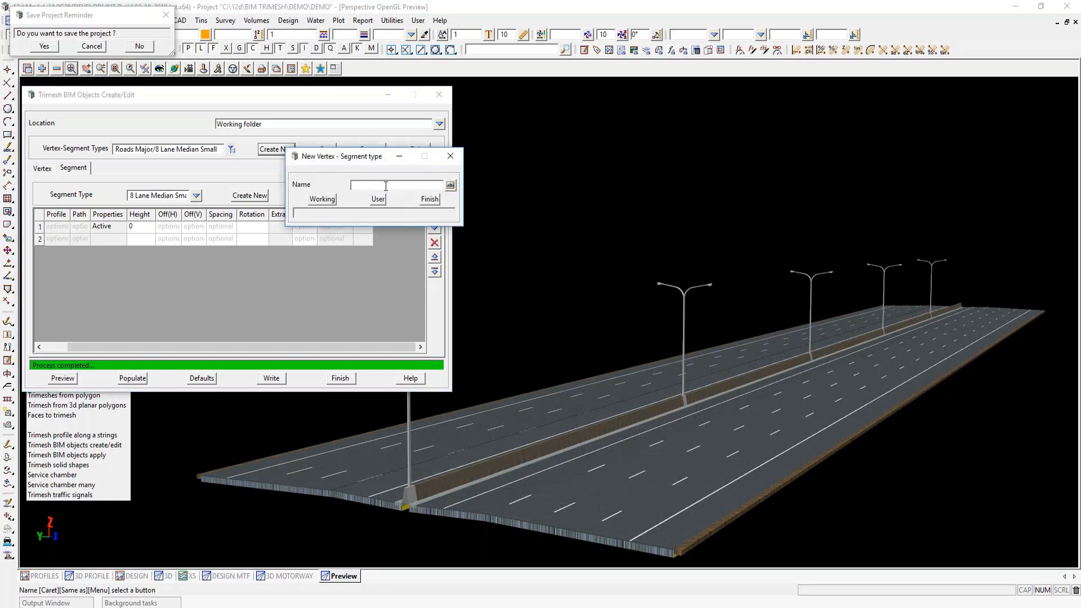
type("fence")
left_click(323, 199)
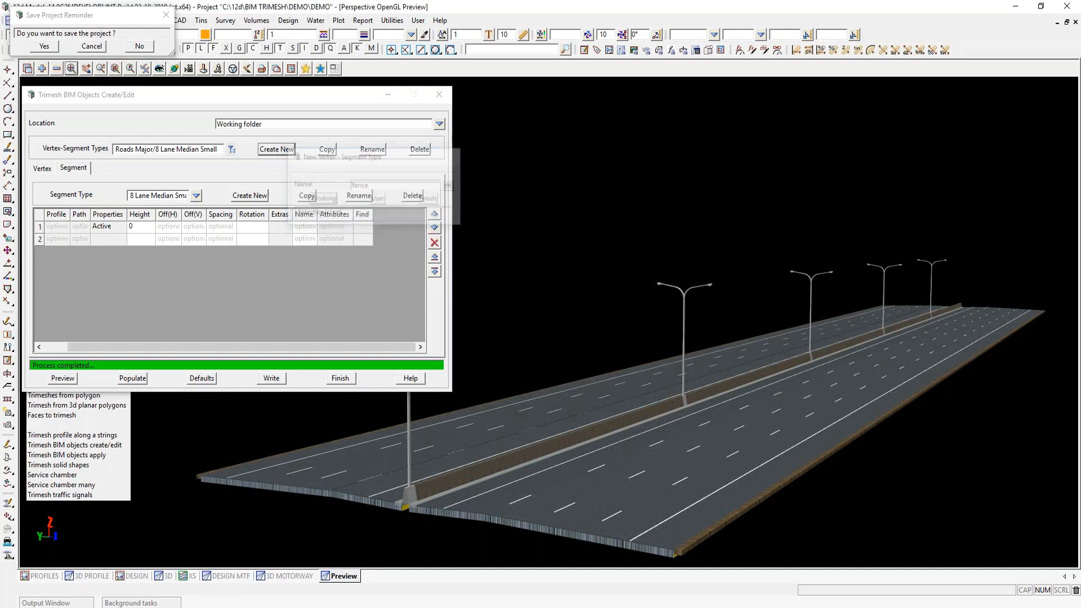
Create a new vertex type named posts footing for the fence object.
left_click(42, 167)
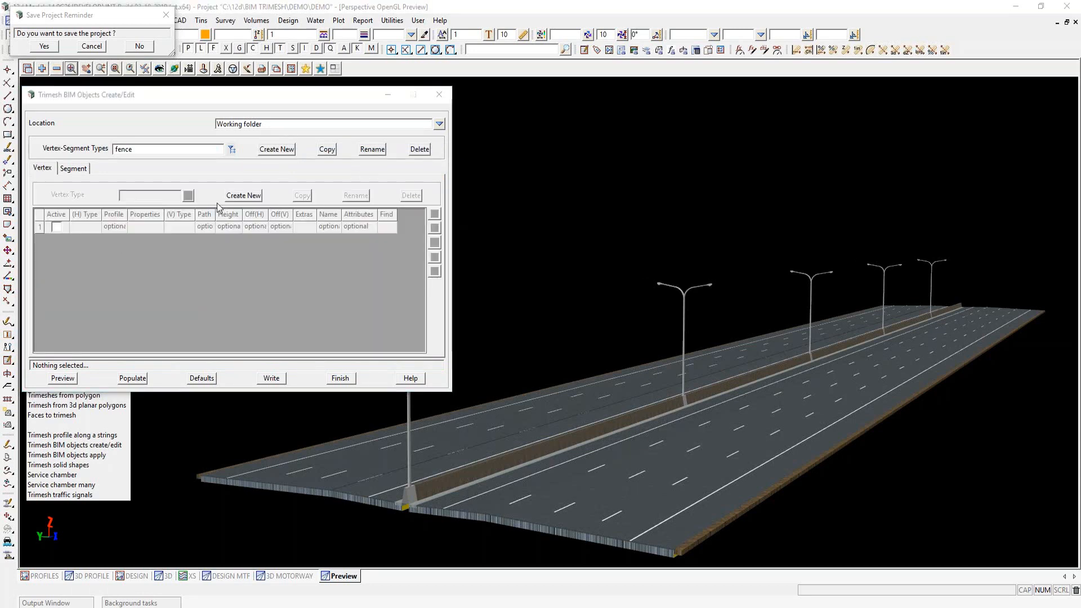
left_click(234, 198)
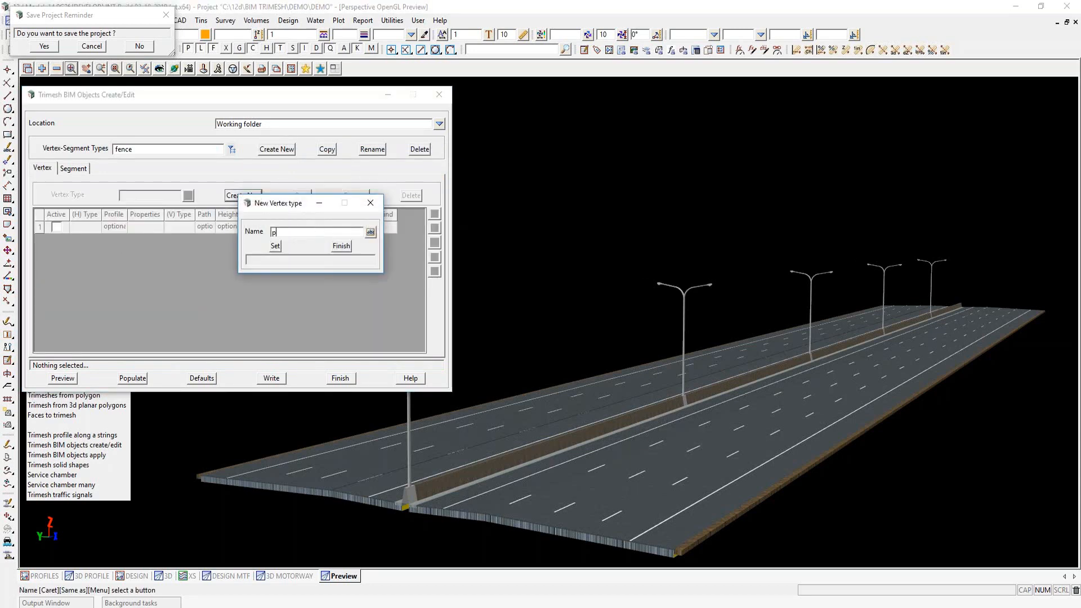
type("posts footing")
left_click(275, 246)
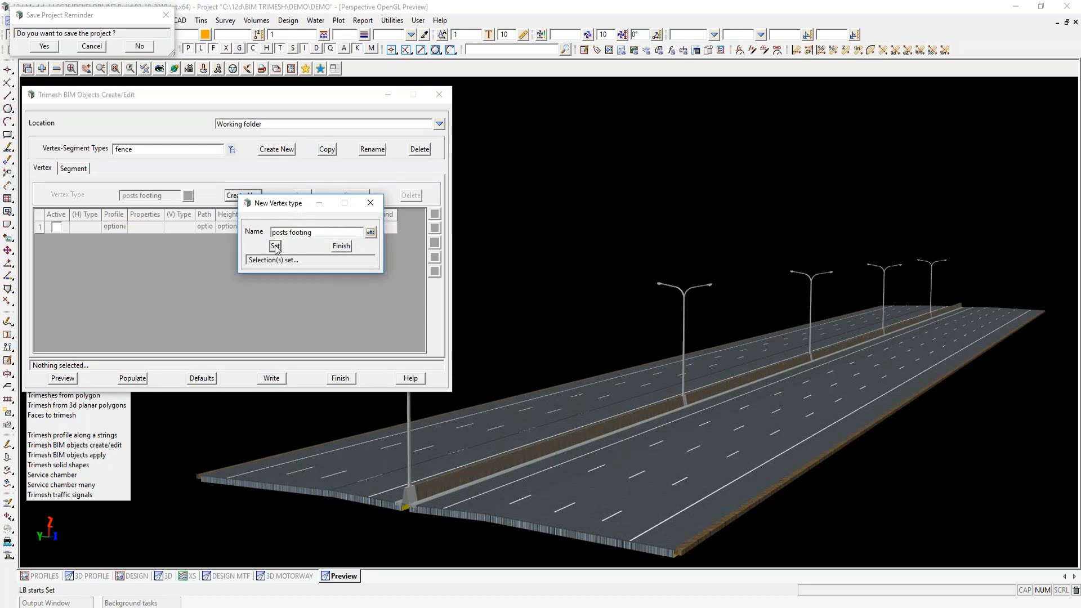
left_click(341, 246)
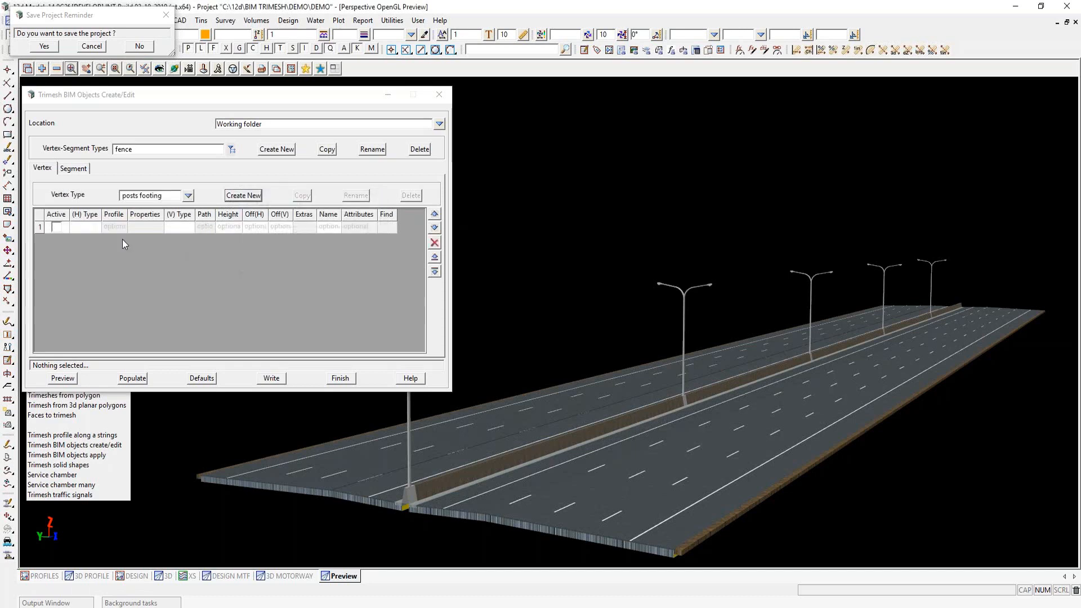
Define the first vertex item as an orange rectangle, 0.15 wide and 0.15 long, with perpendicular and half angle rotation.
left_click(73, 227)
left_click(93, 252)
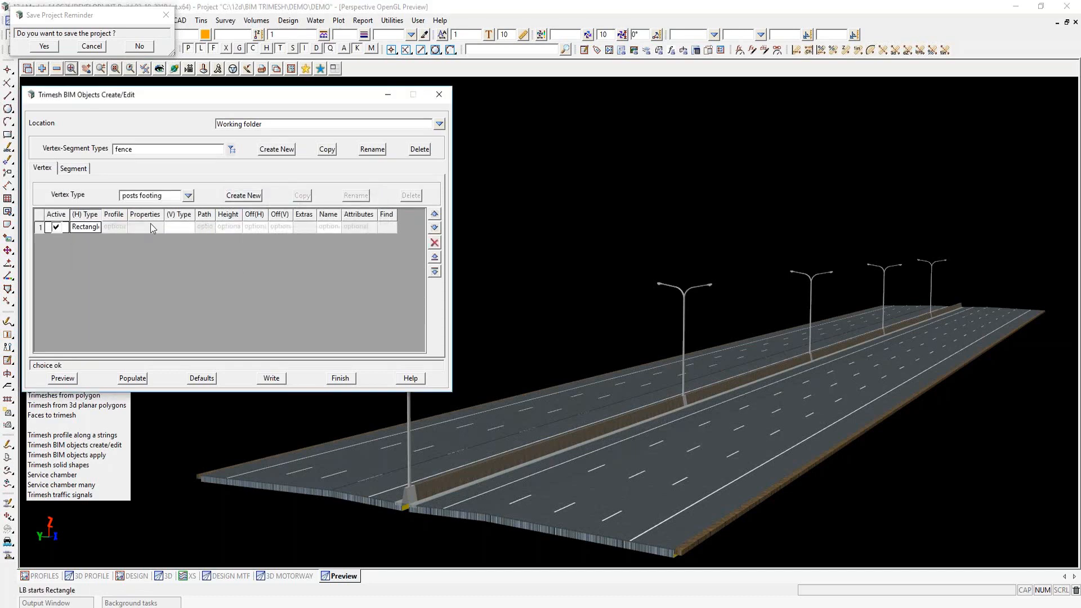
left_click(144, 226)
type(".15")
key("Tab")
type(".1")
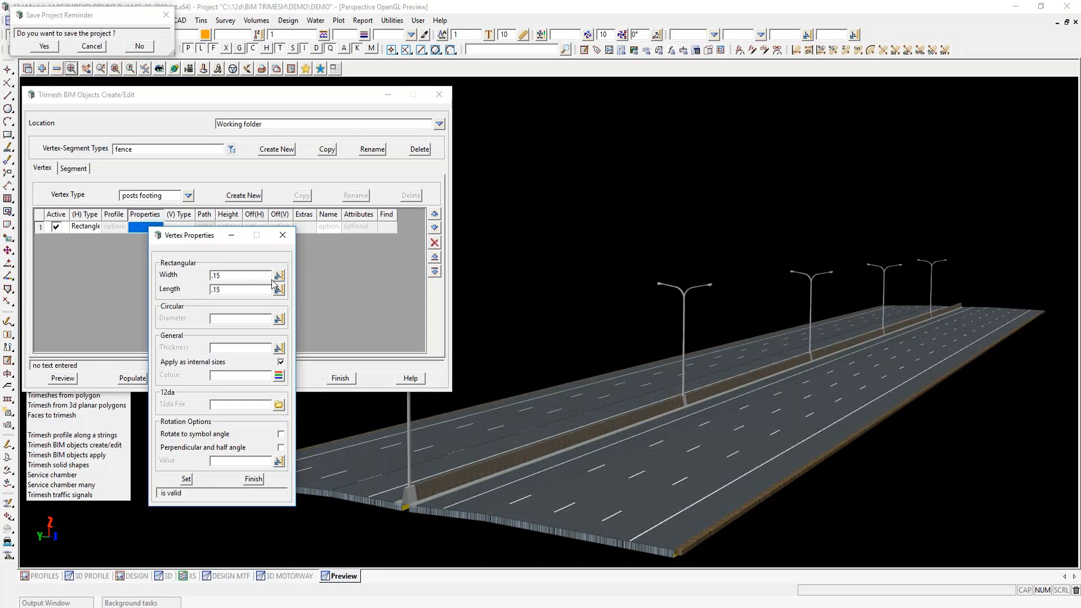
left_click(278, 376)
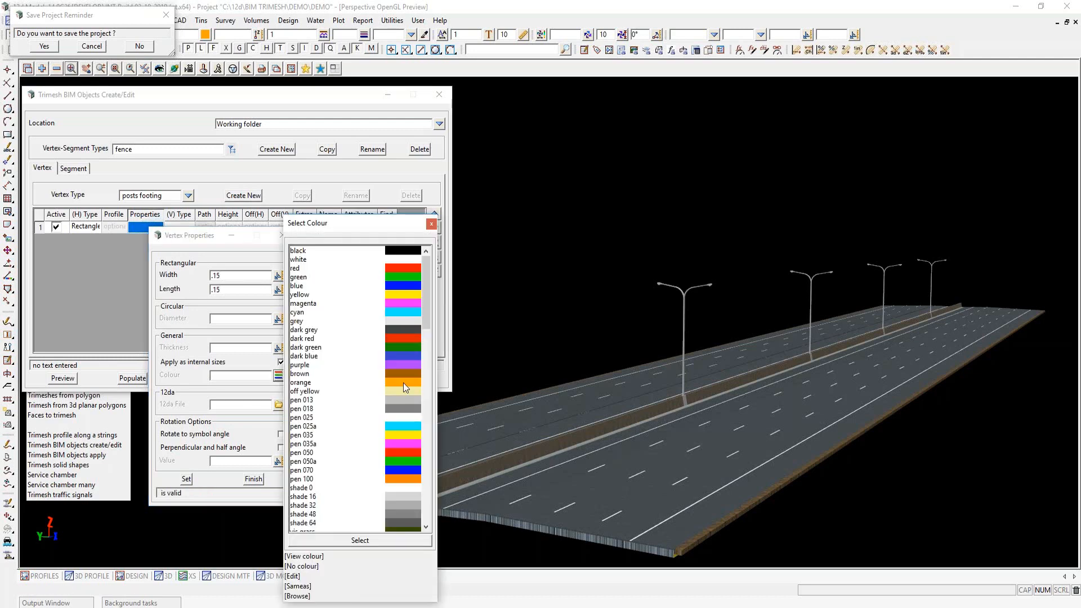
double_click(403, 383)
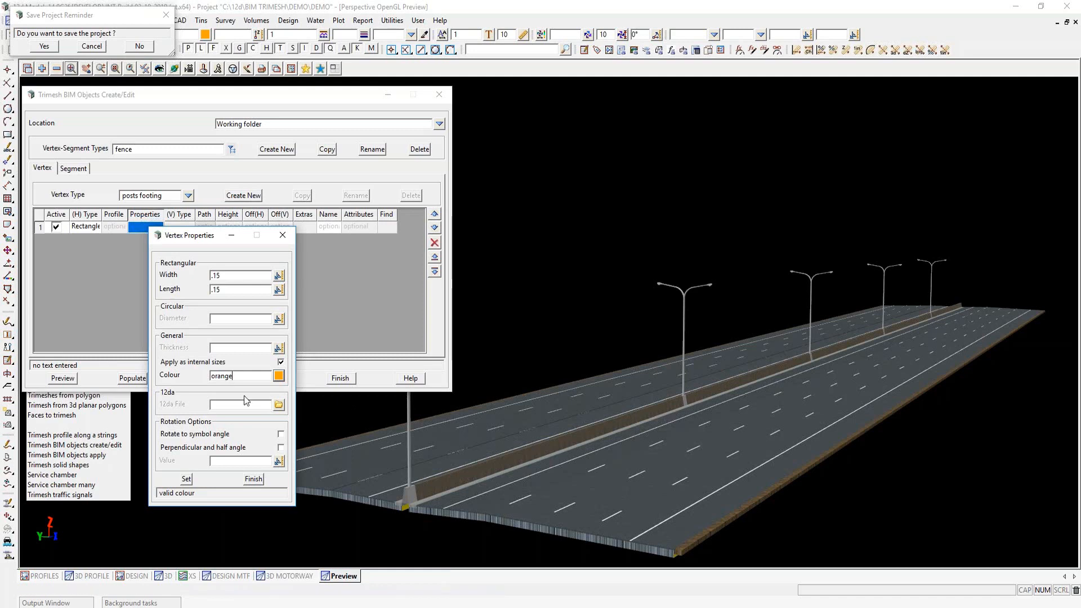
left_click(280, 447)
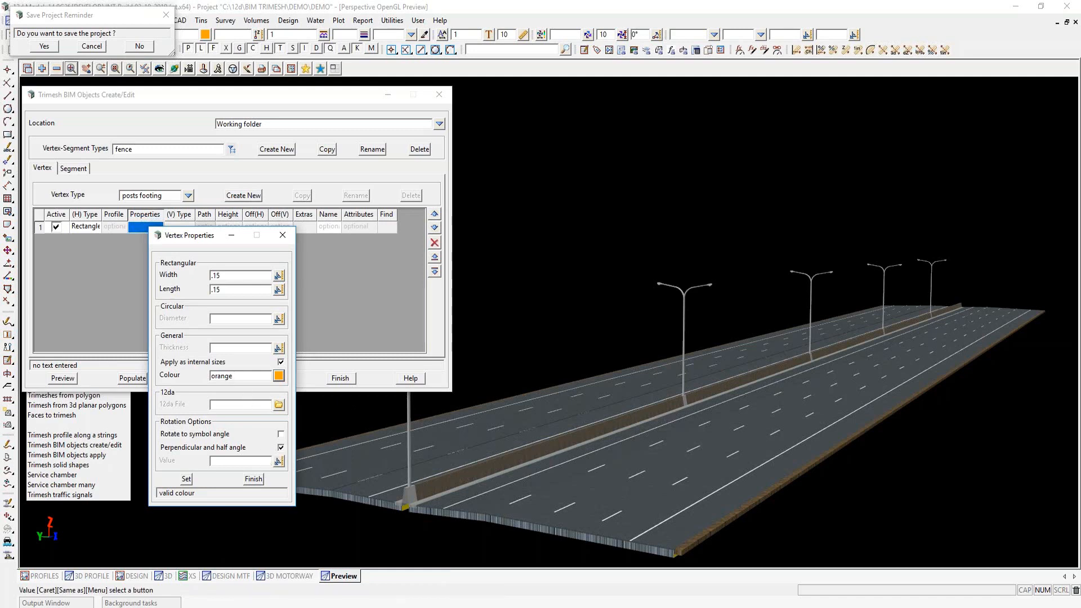
left_click(186, 479)
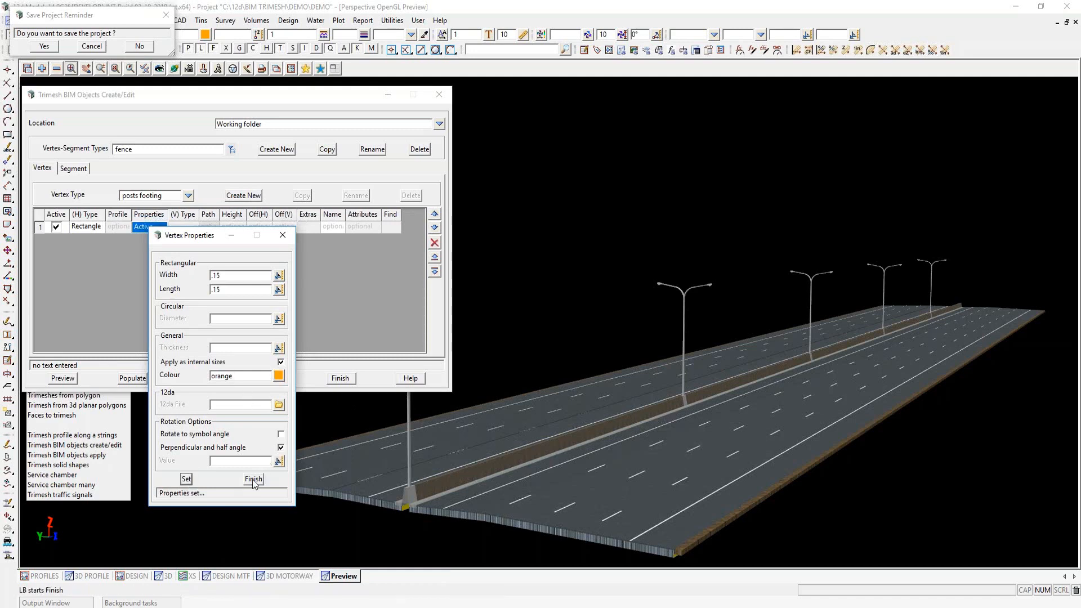
left_click(253, 479)
Give the rectangular post the Height vertical type with a height of 2, and preview it.
left_click(183, 227)
left_click(201, 255)
left_click(232, 227)
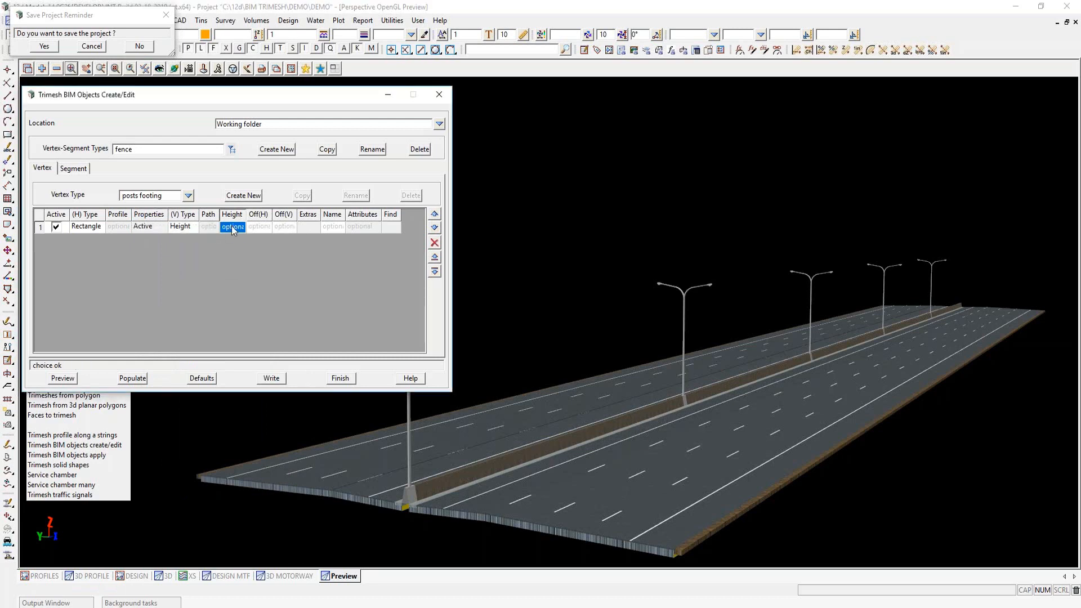
type("2")
left_click(62, 378)
Set the default preview segment length to 2.5, save it, and regenerate the preview of the posts.
left_click(201, 377)
double_click(300, 442)
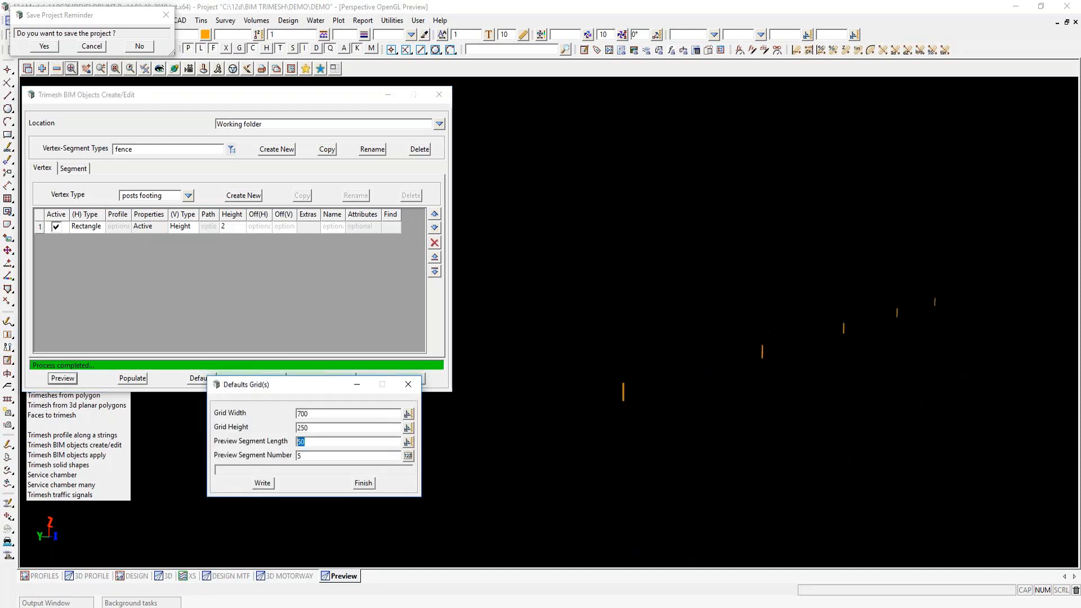
type("2.")
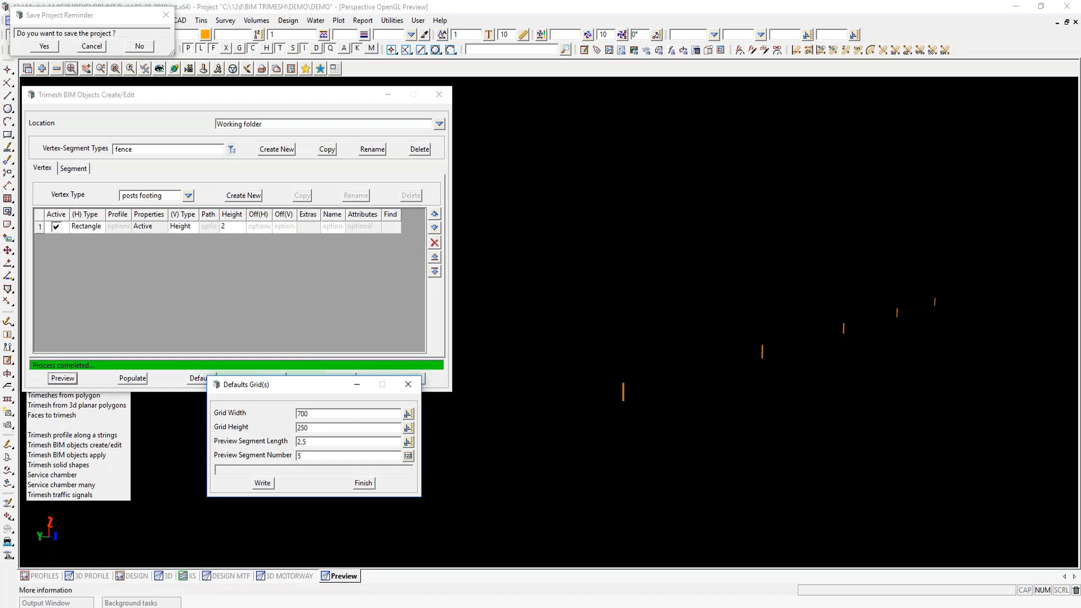
left_click(262, 483)
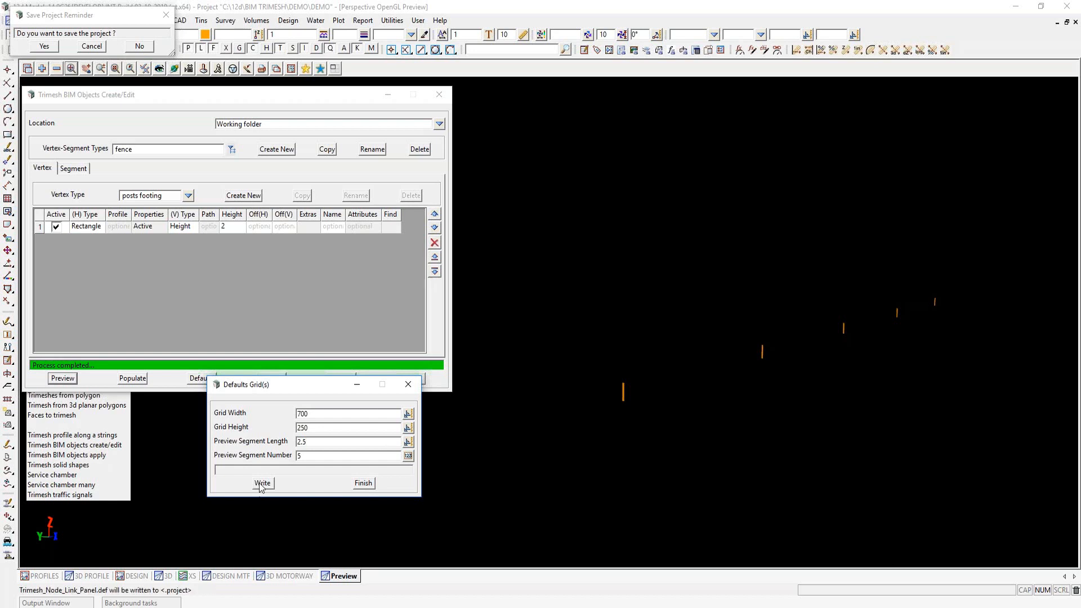
left_click(363, 485)
left_click(65, 378)
left_click_drag(506, 382, 563, 224)
left_click(332, 227)
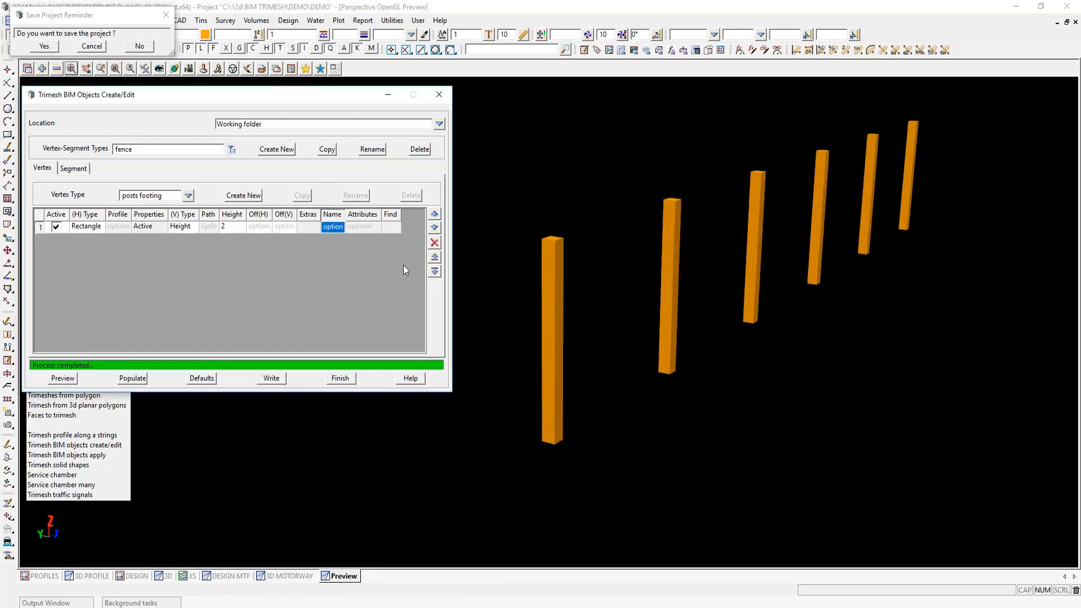
Add an active second vertex item as a circle with diameter 0.6 and colour vis concrete2.
left_click(434, 271)
left_click(56, 238)
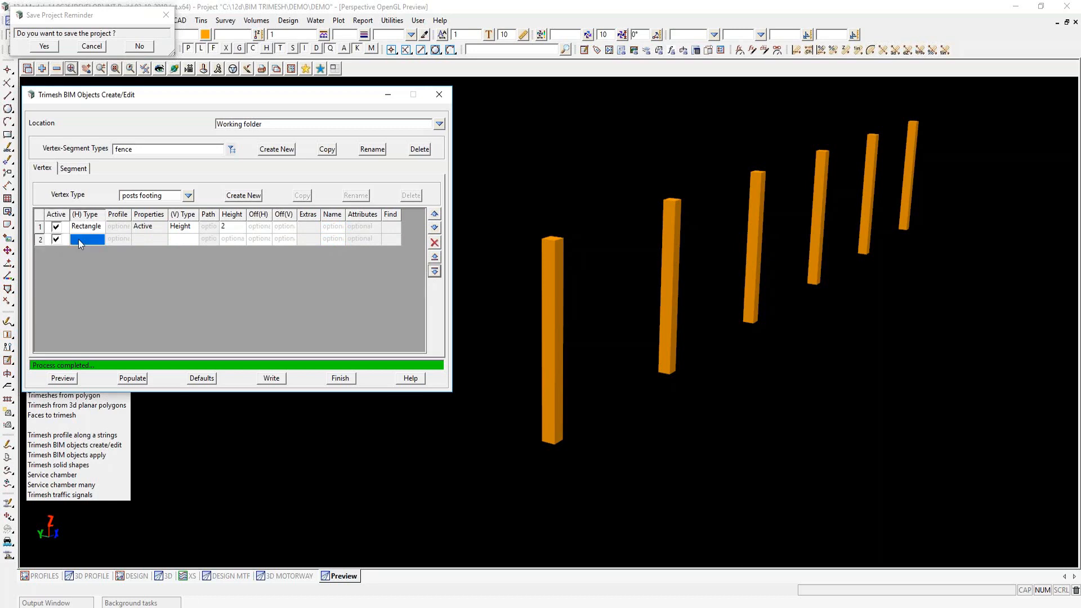
left_click(79, 239)
left_click(93, 283)
left_click(150, 239)
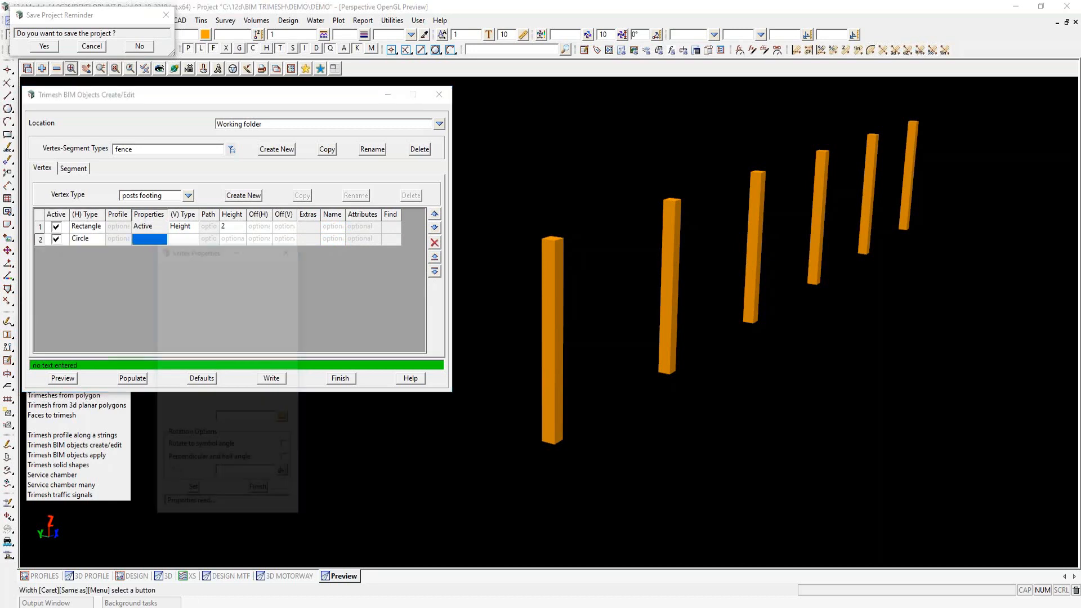
left_click(236, 330)
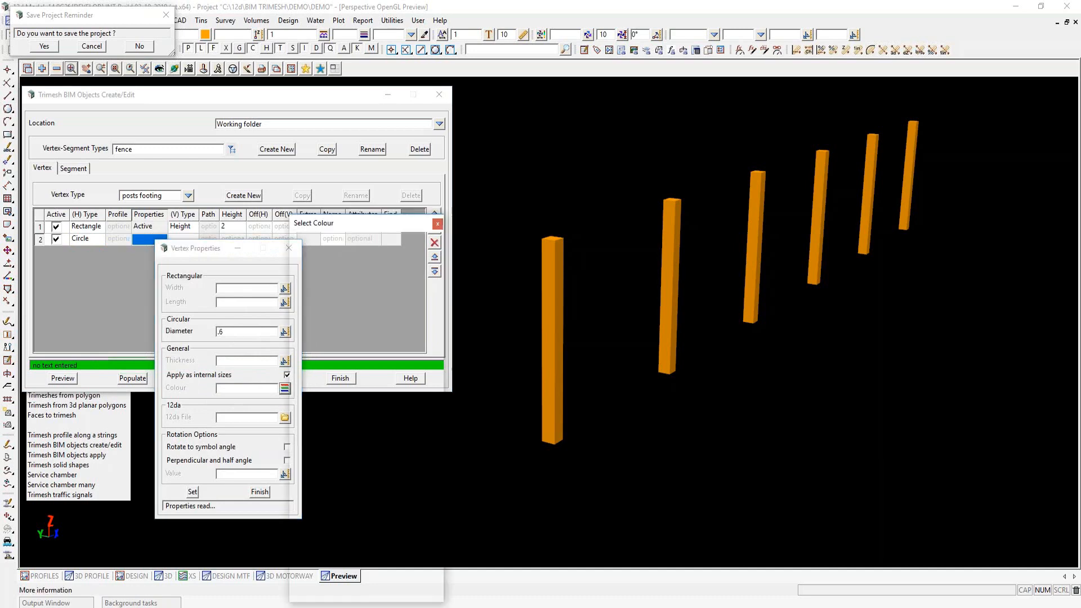
left_click(284, 389)
scroll(416, 411, "down", 10)
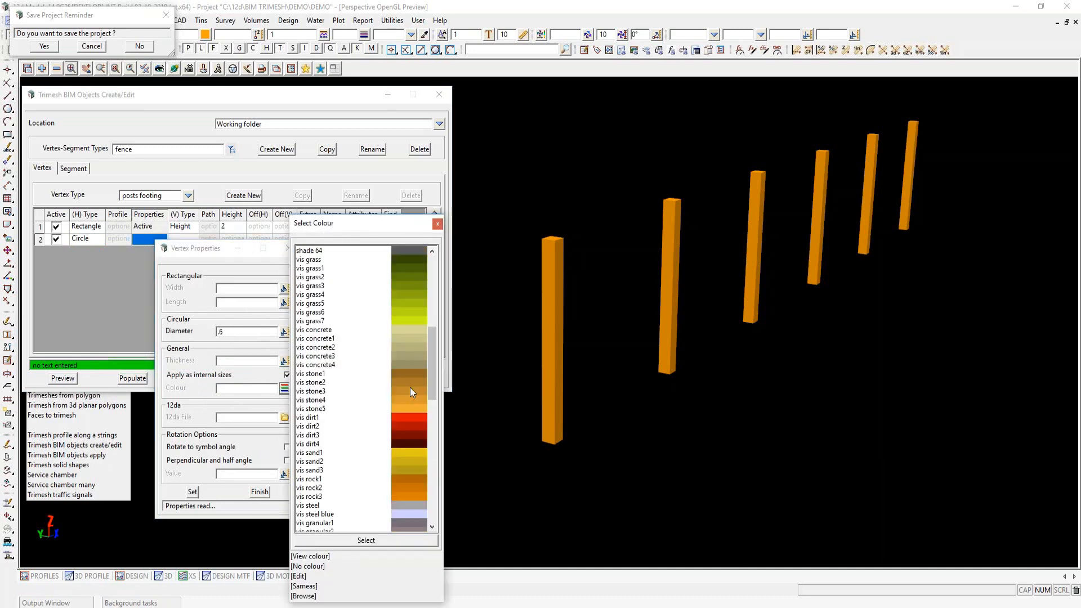
double_click(405, 345)
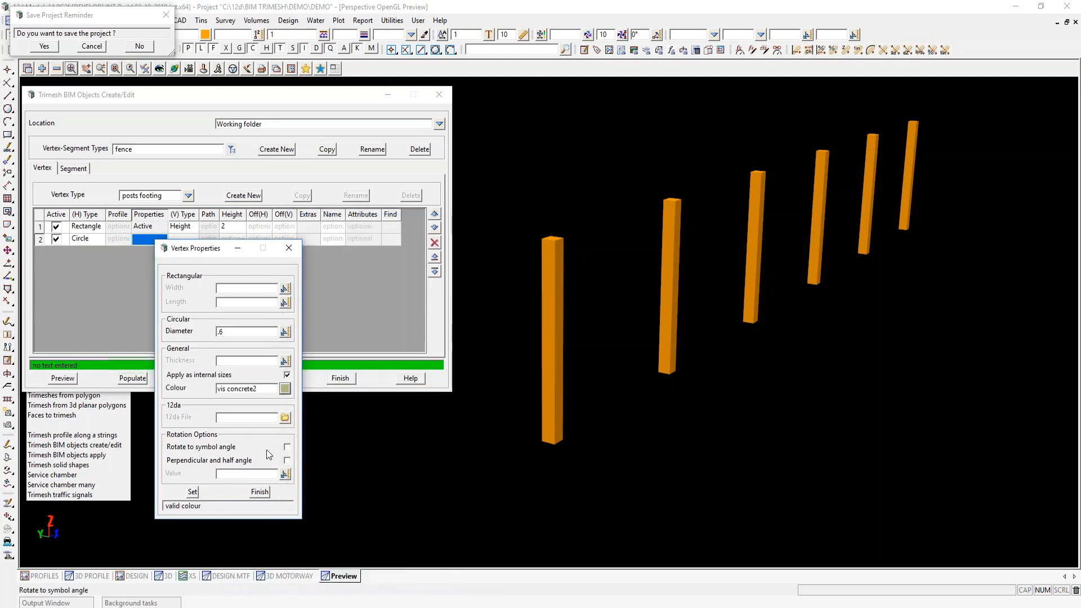
left_click(192, 491)
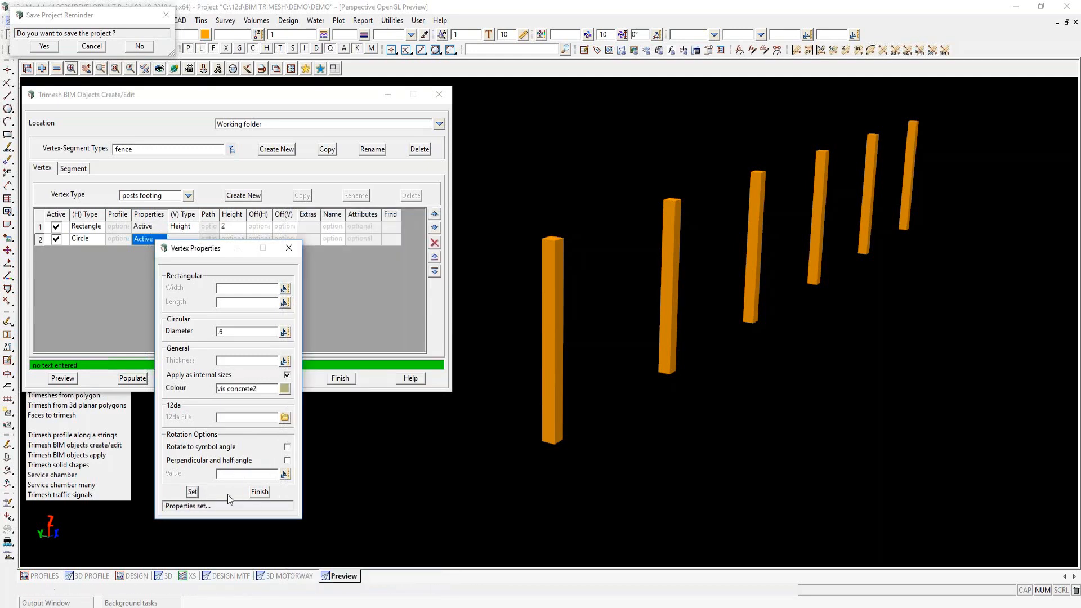
left_click(259, 492)
Give the circular footing the Height vertical type with a height of -0.75, and preview the posts with footings.
left_click(177, 242)
left_click(195, 269)
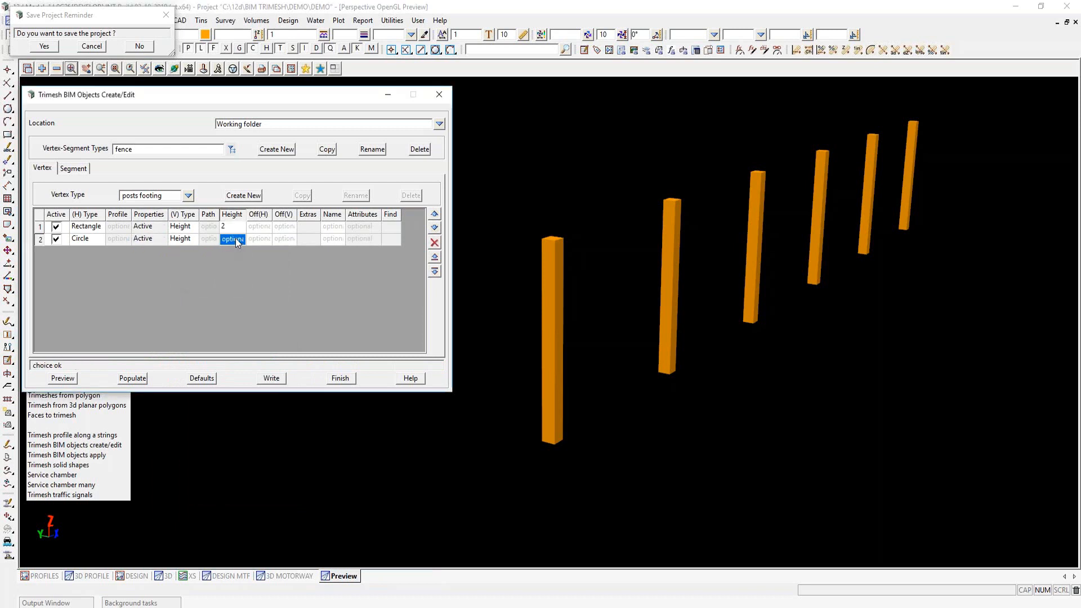
type("-.75")
left_click(62, 379)
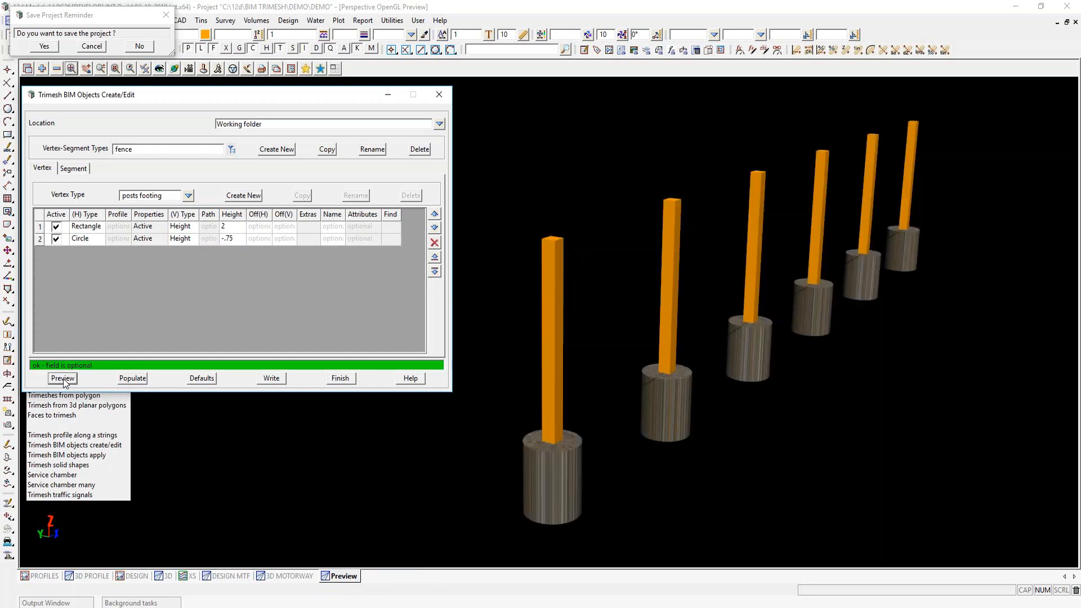
Create a new segment type named "panel" for the fence object.
left_click(73, 168)
left_click(249, 196)
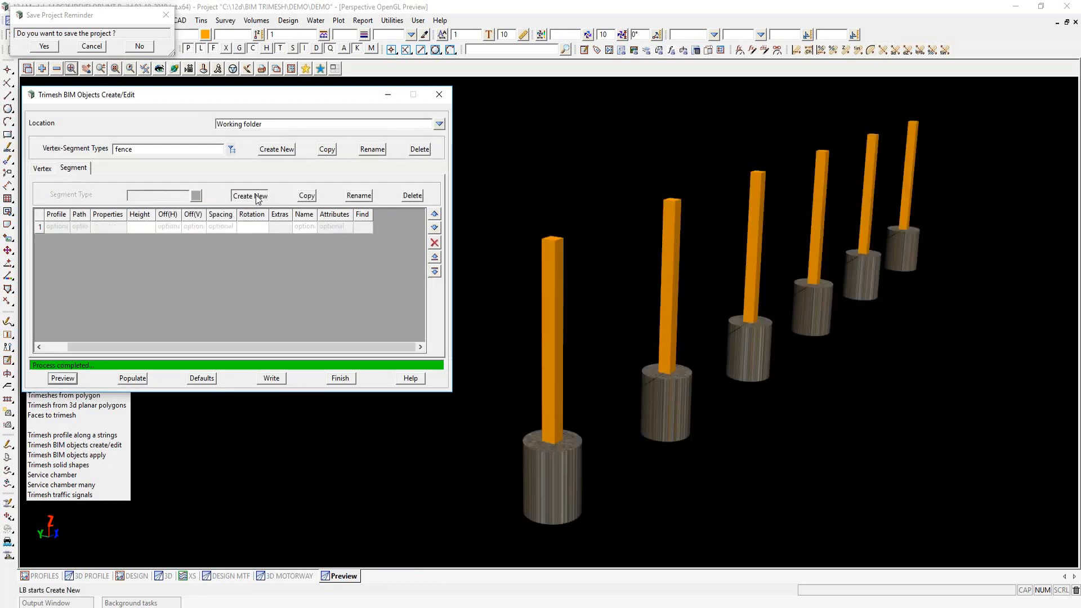
type("panel")
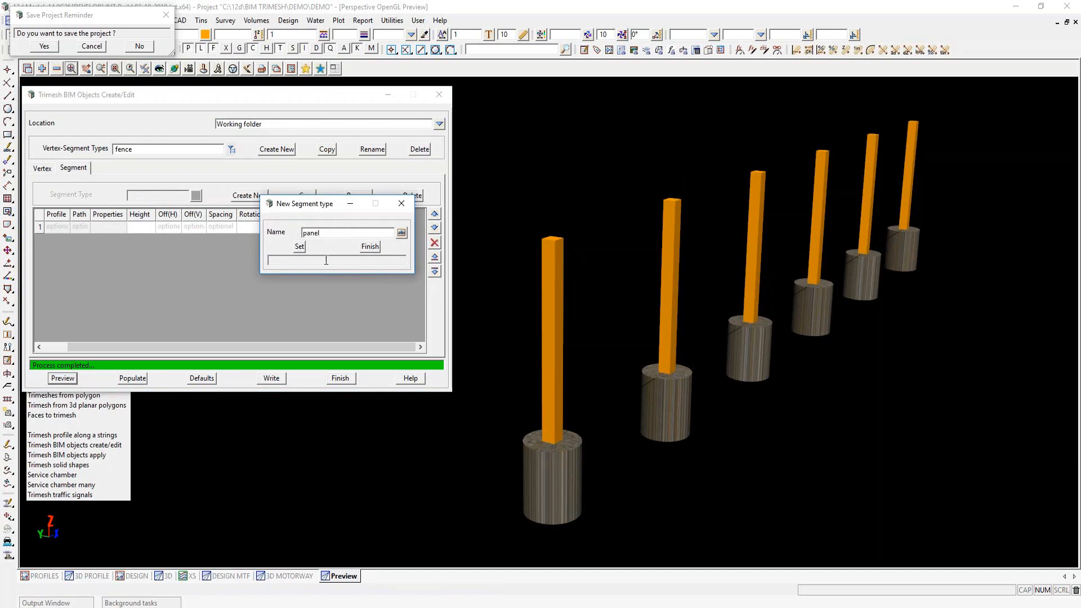
left_click(300, 246)
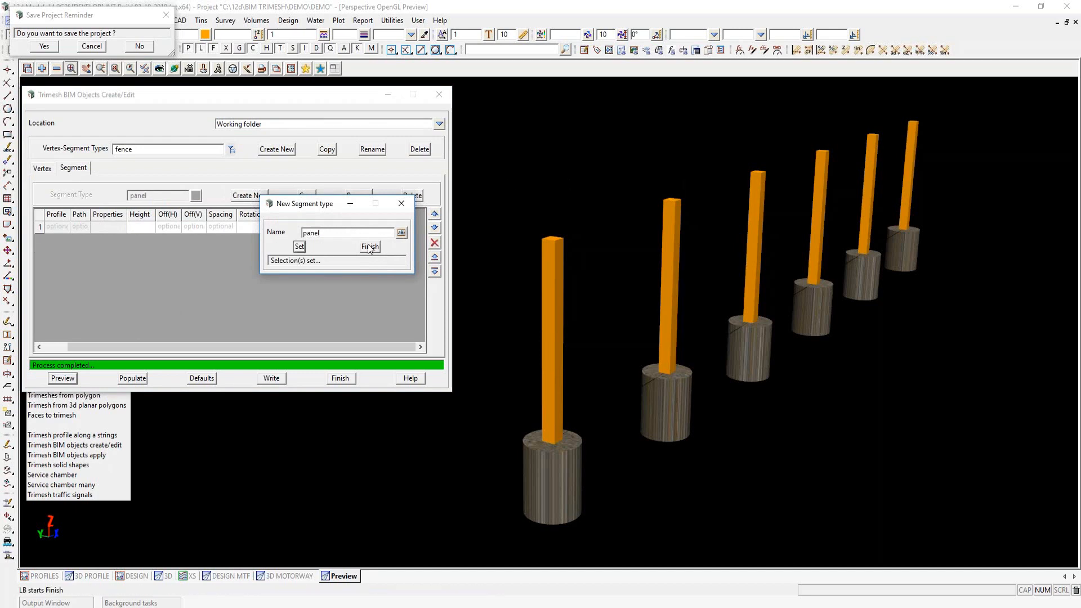
left_click(370, 246)
Activate the first panel segment item and set its segment type to Rectangle(H) (Super str).
mouse_move(138, 346)
left_mouse_down()
mouse_move(104, 344)
mouse_move(129, 345)
left_mouse_up()
left_click(55, 228)
left_click(77, 229)
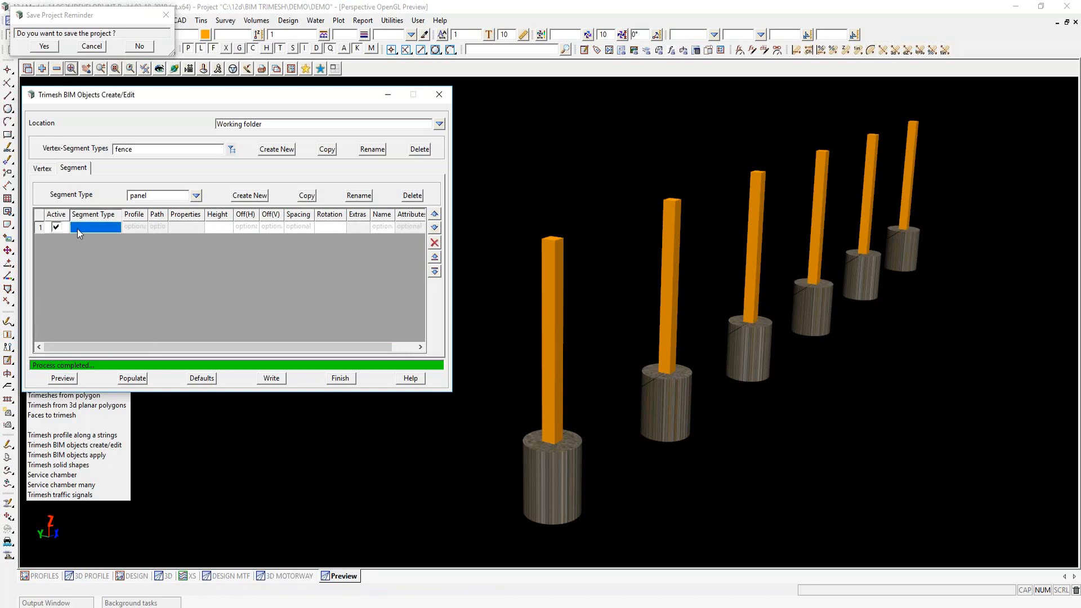
left_click(81, 232)
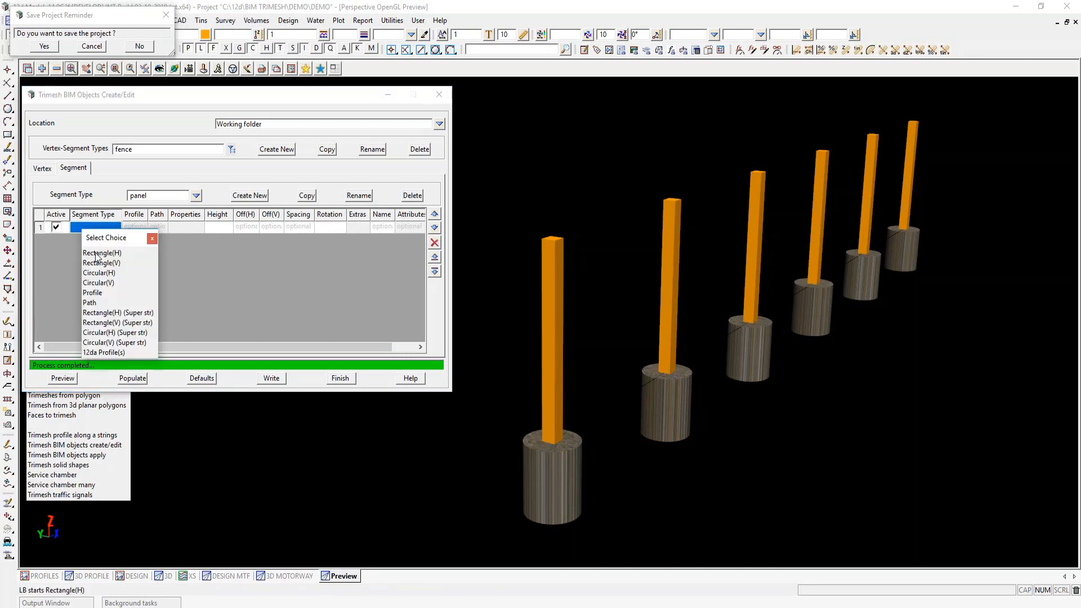
left_click(118, 313)
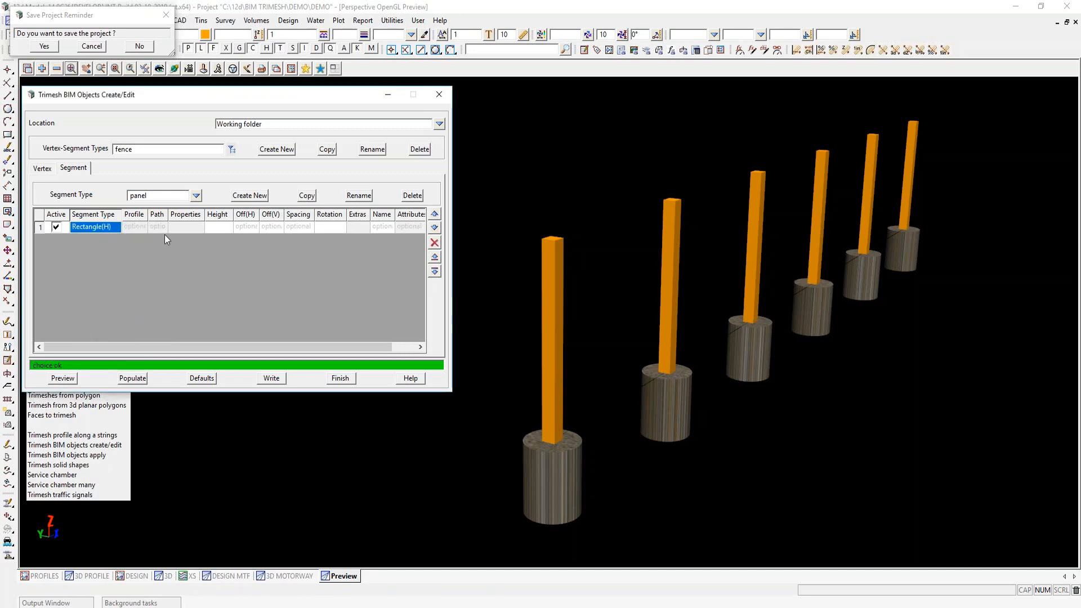
Set the horizontal rectangle's properties to width 0.05, depth 0.15 and colour shade 16.
double_click(181, 225)
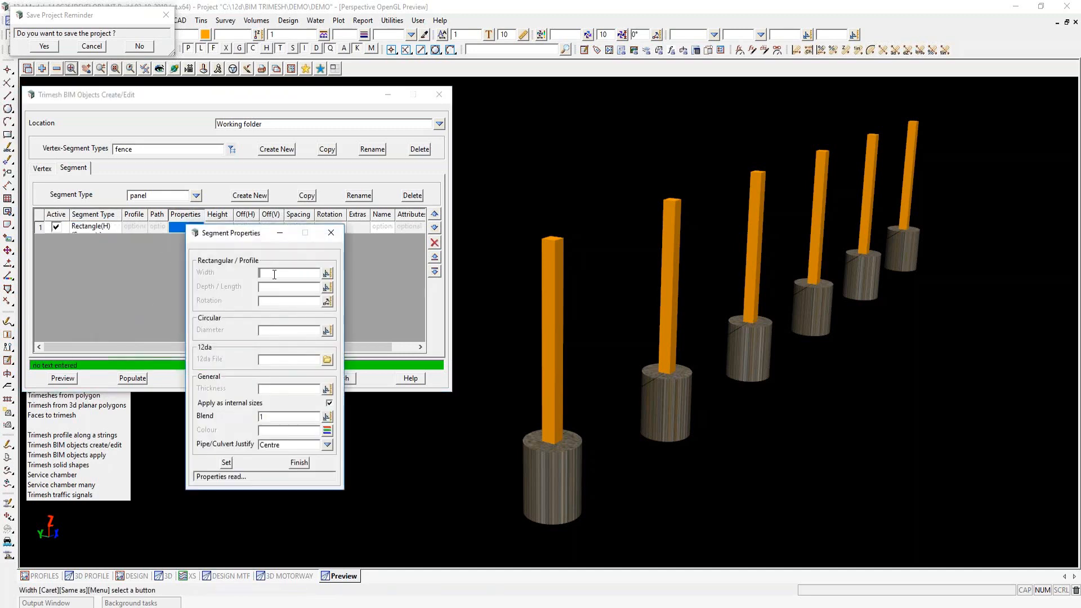
type("0.05")
left_click(260, 287)
type(".15")
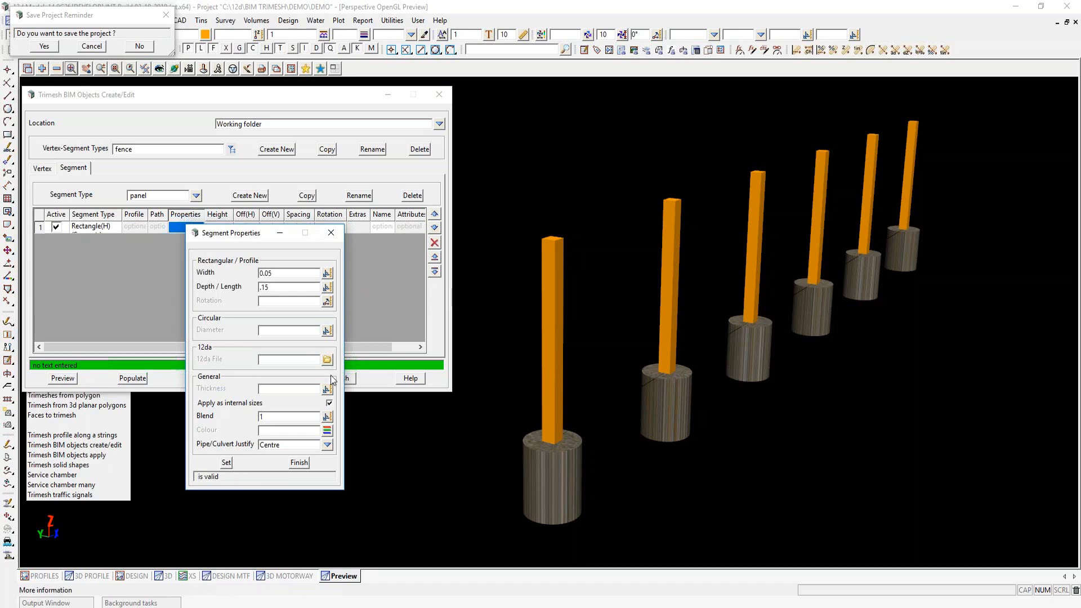
left_click(327, 432)
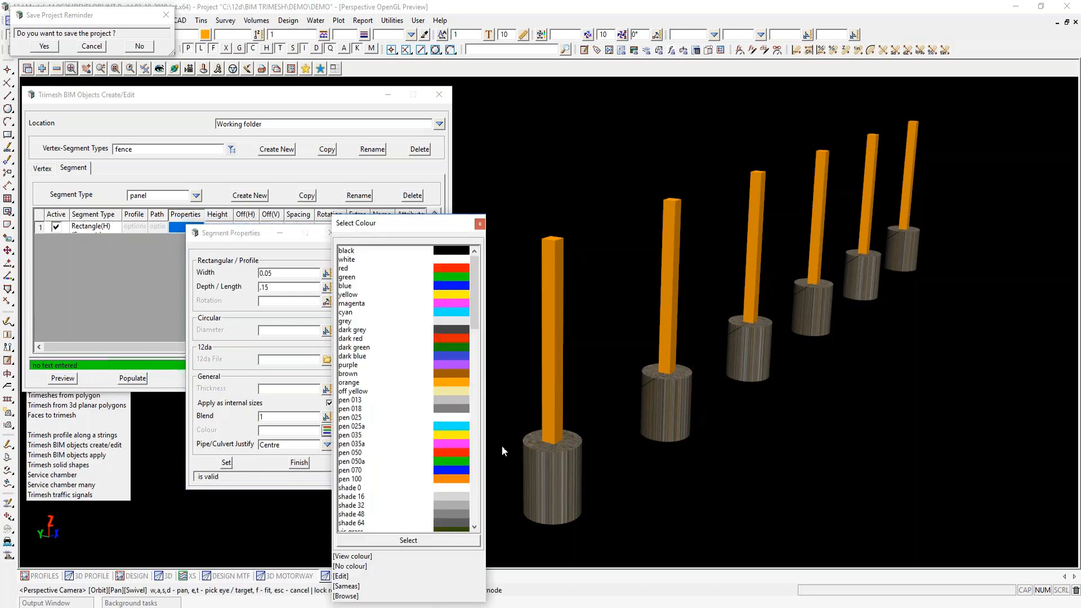
double_click(448, 495)
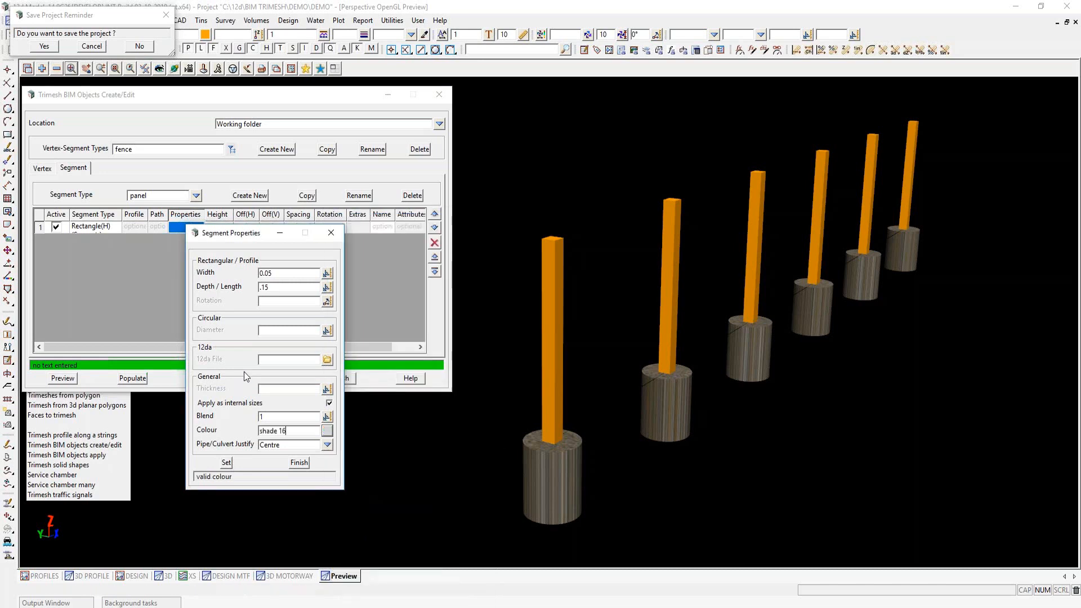
left_click(225, 463)
left_click(299, 462)
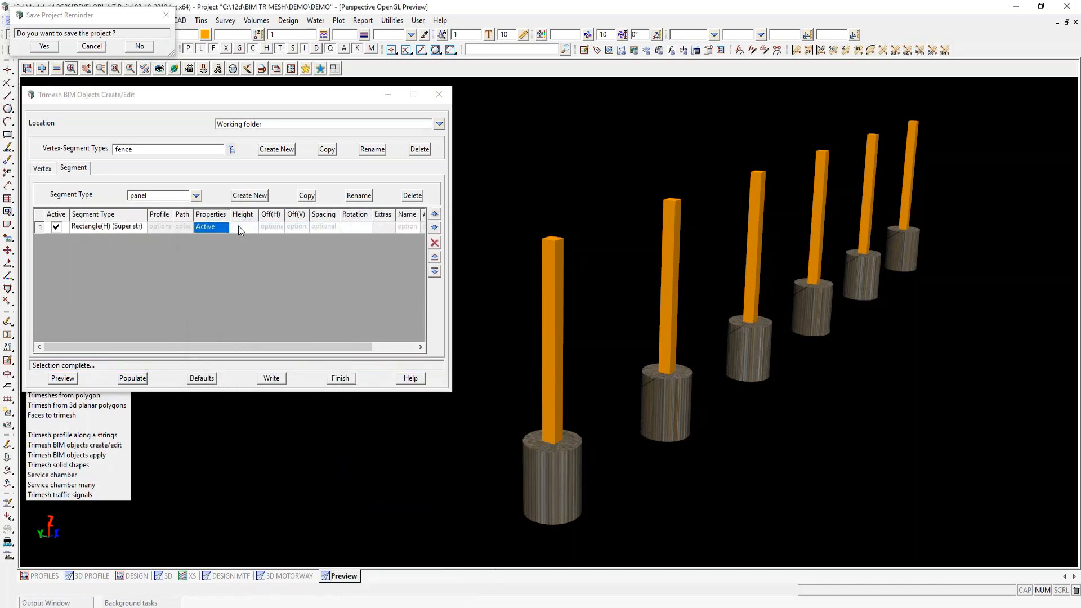
Give the horizontal rail a height of 0.3 and preview the fence.
left_click(238, 226)
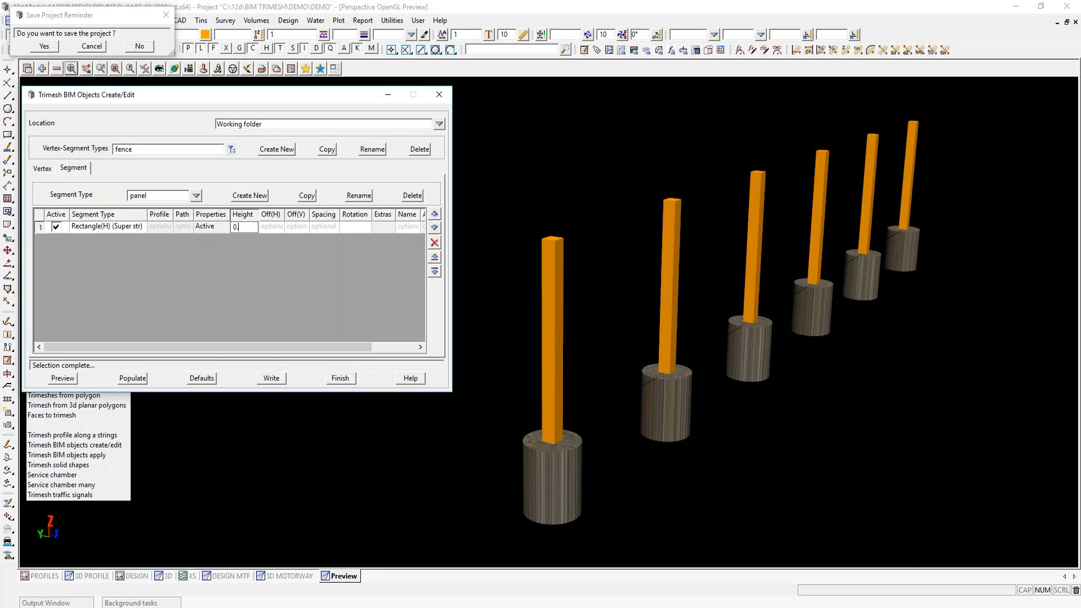
type("0.3")
left_click(65, 378)
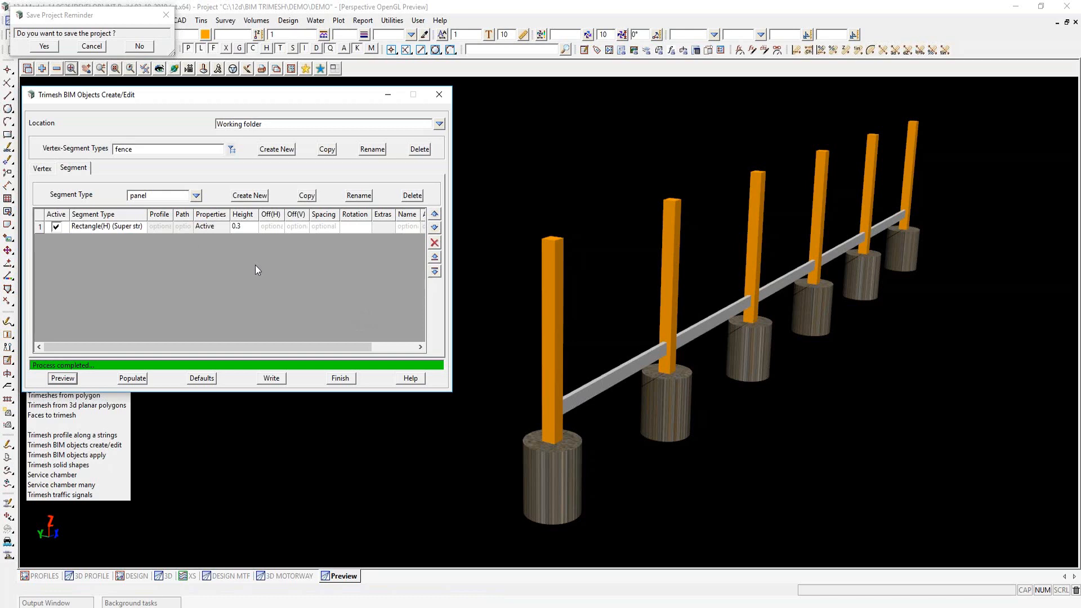
Add an active second segment item to the panel with the segment type Rectangle(V).
left_click(435, 271)
left_click(355, 226)
left_click(434, 272)
left_click(63, 240)
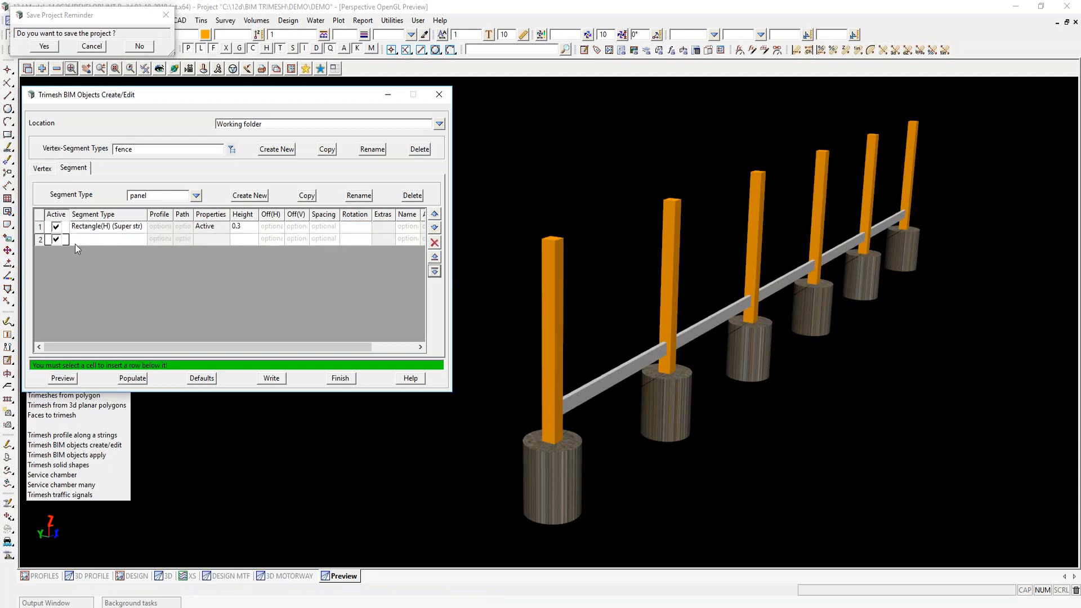
left_click(77, 242)
left_click(76, 242)
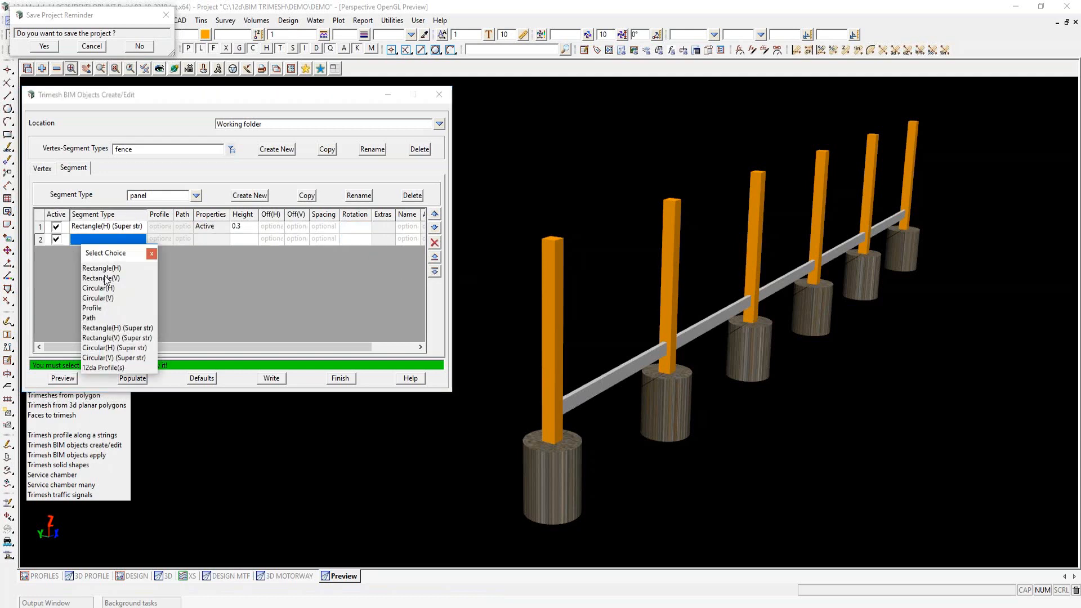
left_click(106, 279)
Set the vertical rectangle's properties to width 0.05, depth 0.1 and colour shade 48.
double_click(202, 238)
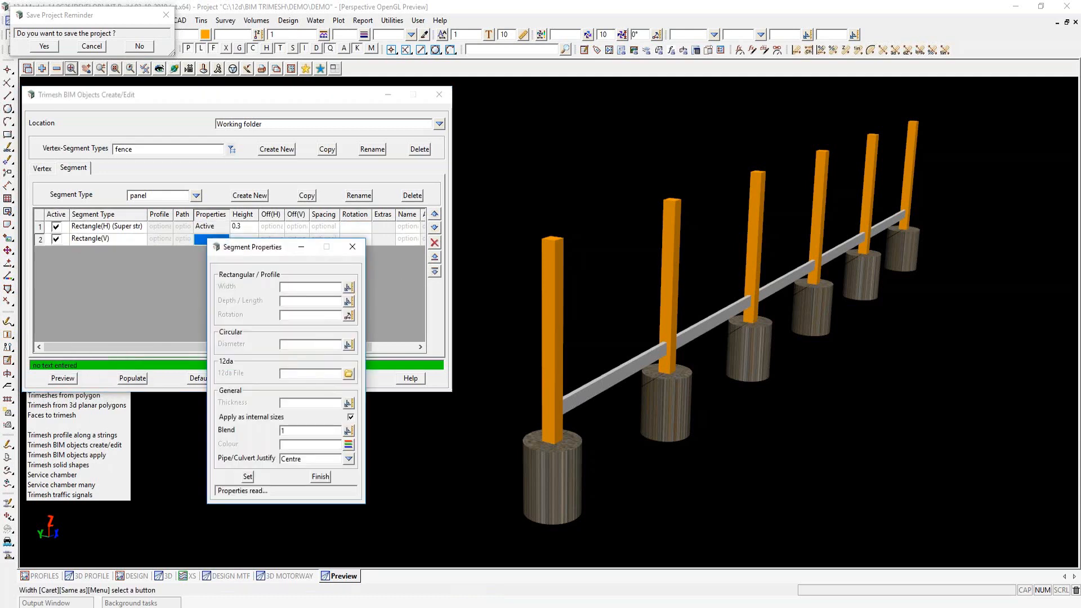
type("0.05")
key("Tab")
type(".1")
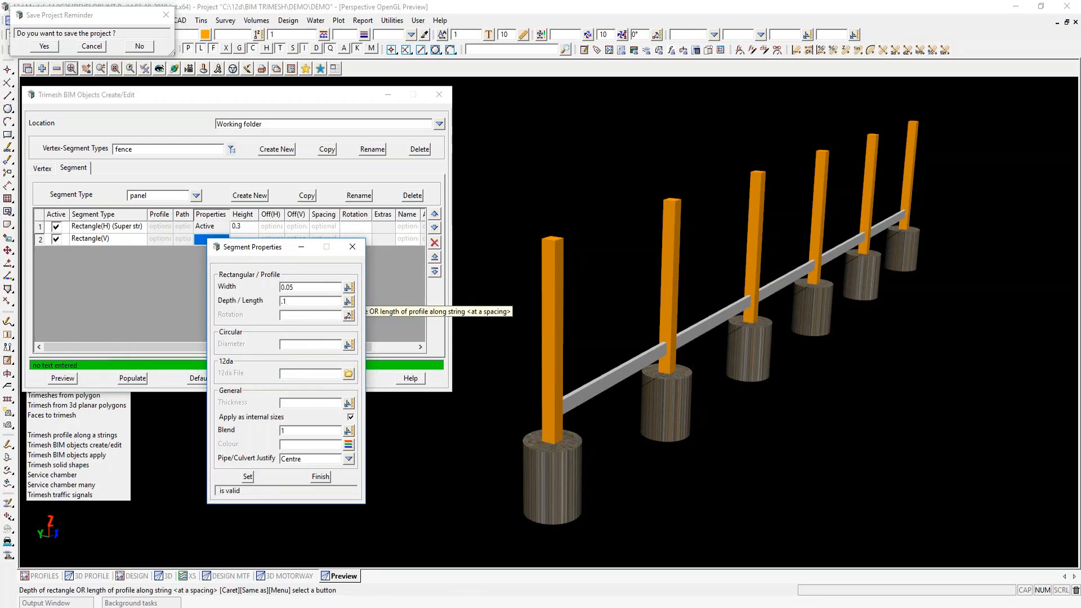
left_click(348, 445)
double_click(474, 382)
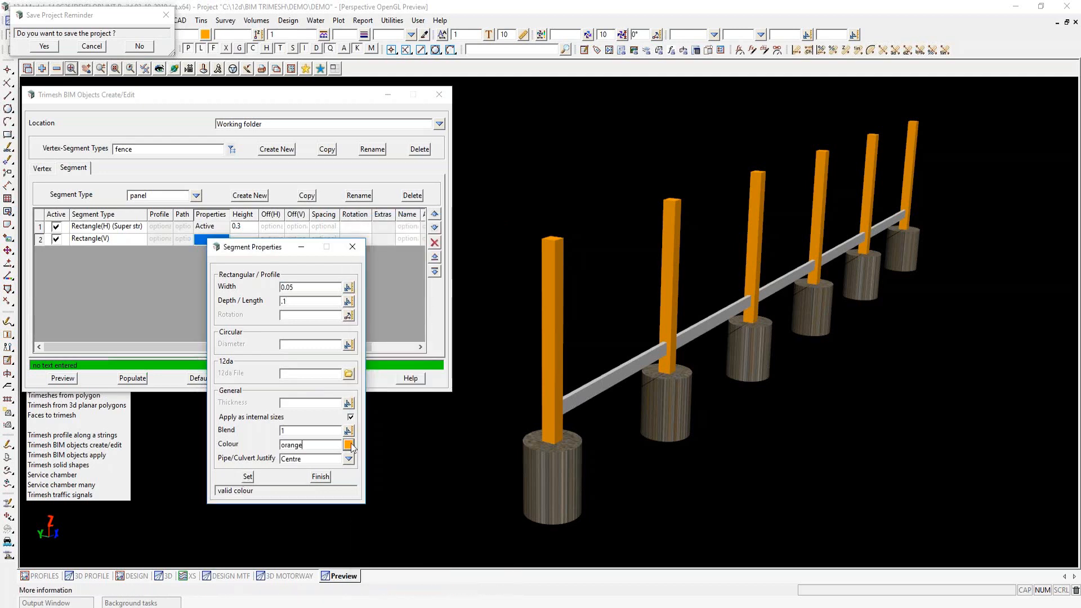
left_click(349, 445)
double_click(467, 514)
left_click(247, 476)
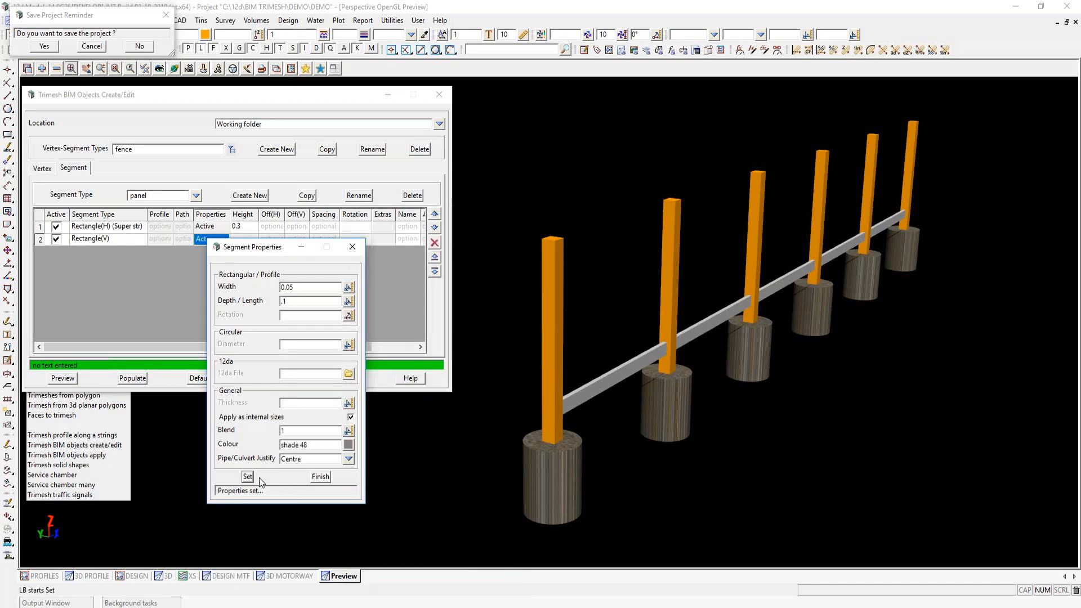
left_click(319, 477)
Give the vertical rectangle a height of 1.95 with horizontal and vertical offsets of 0.05, and try to preview it.
left_click(238, 241)
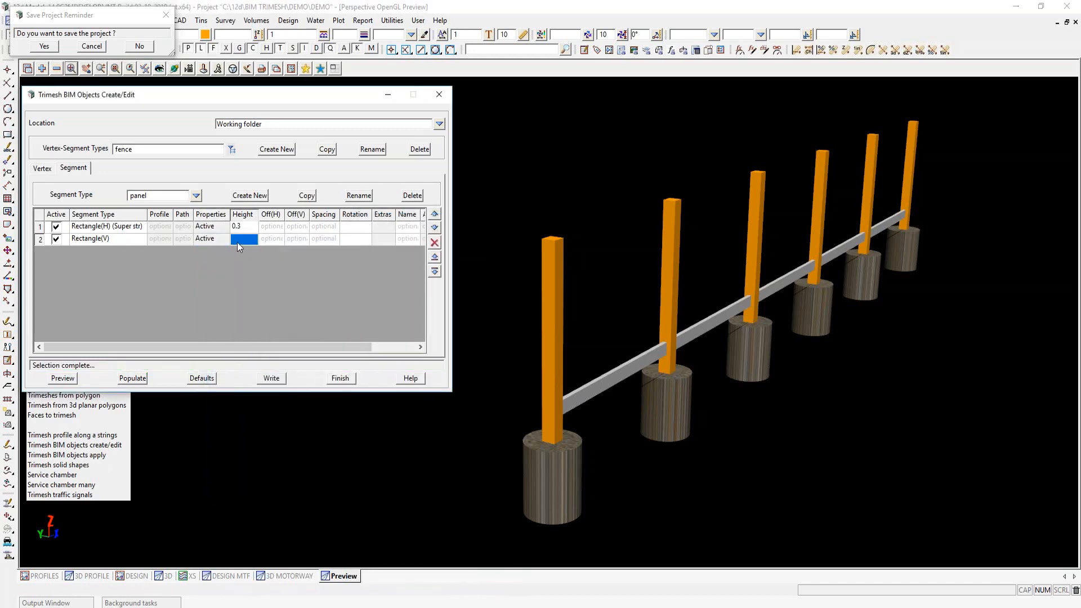
type("1.95")
left_click(272, 234)
type("0.05")
left_click(299, 238)
type("0.05")
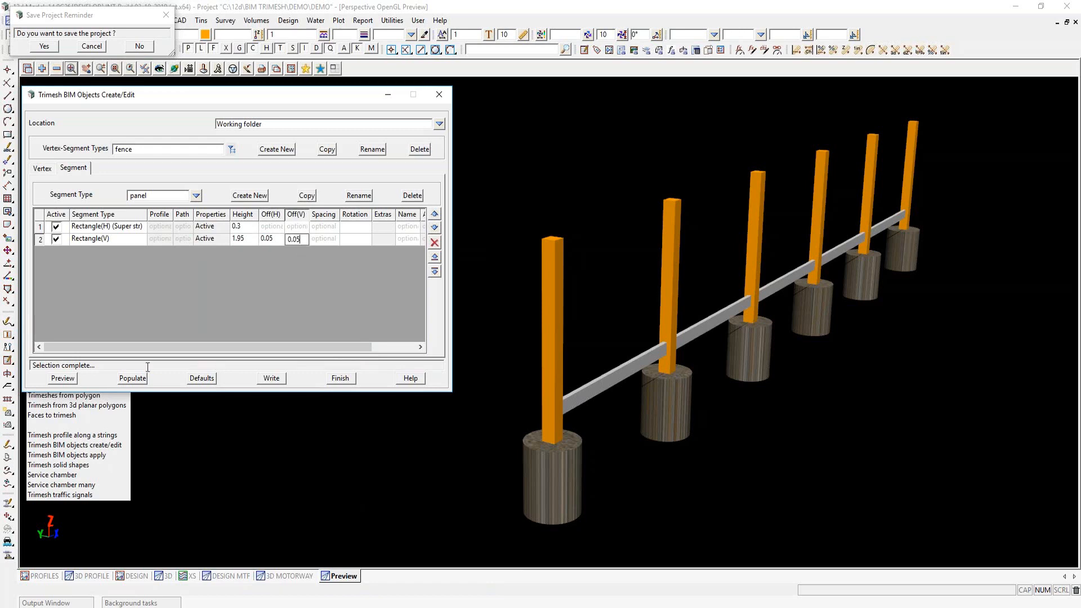
left_click(63, 379)
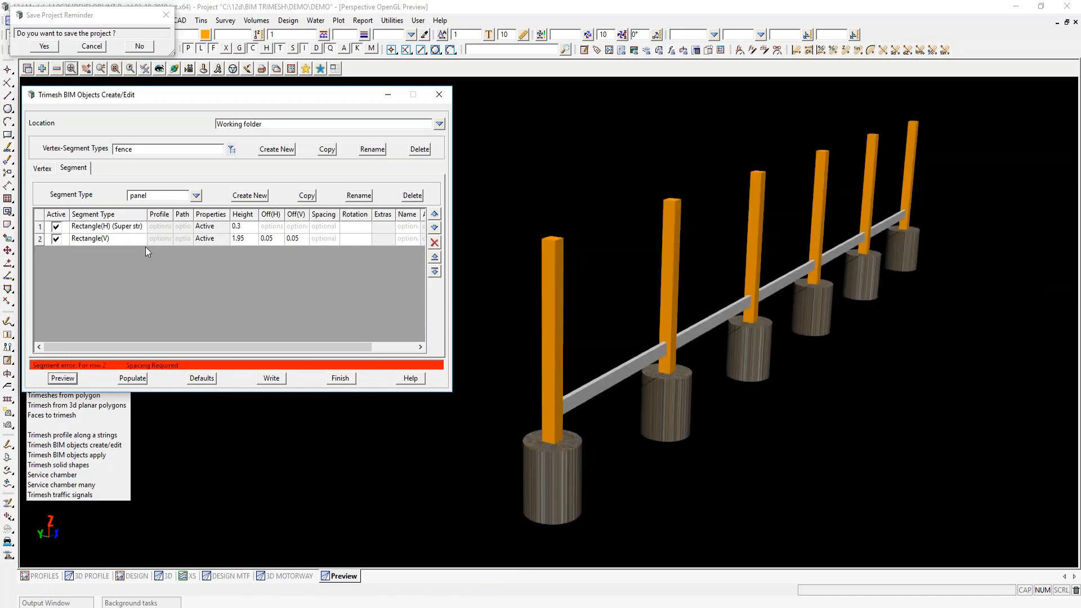
Set the vertical rectangle's spacing to 0.175 and preview the complete fence from the other side.
left_click(330, 241)
type(".175")
left_click(63, 378)
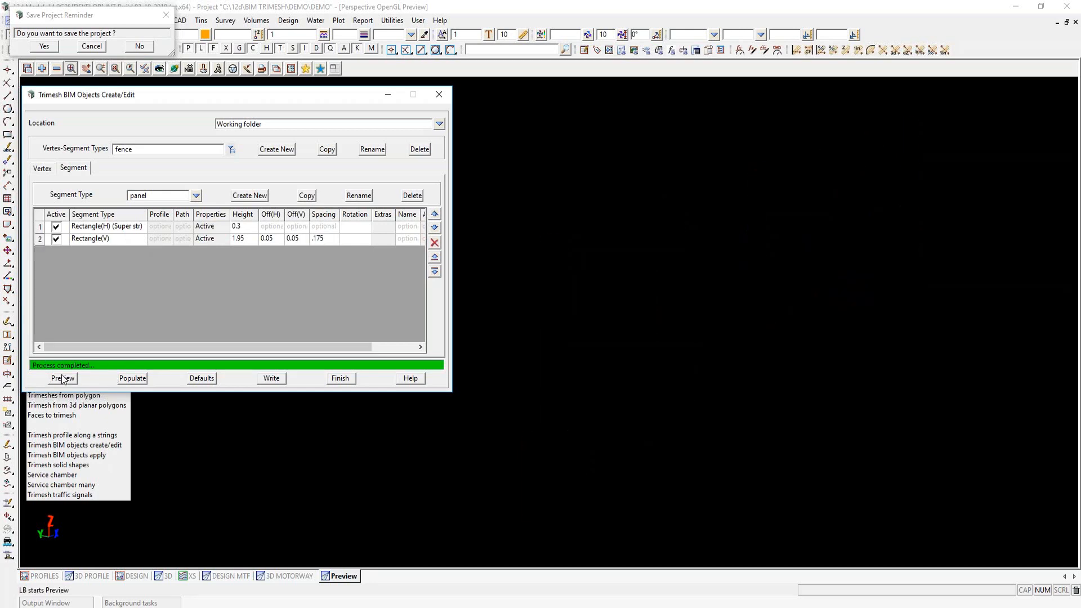
left_click(174, 68)
left_click_drag(692, 316, 799, 309)
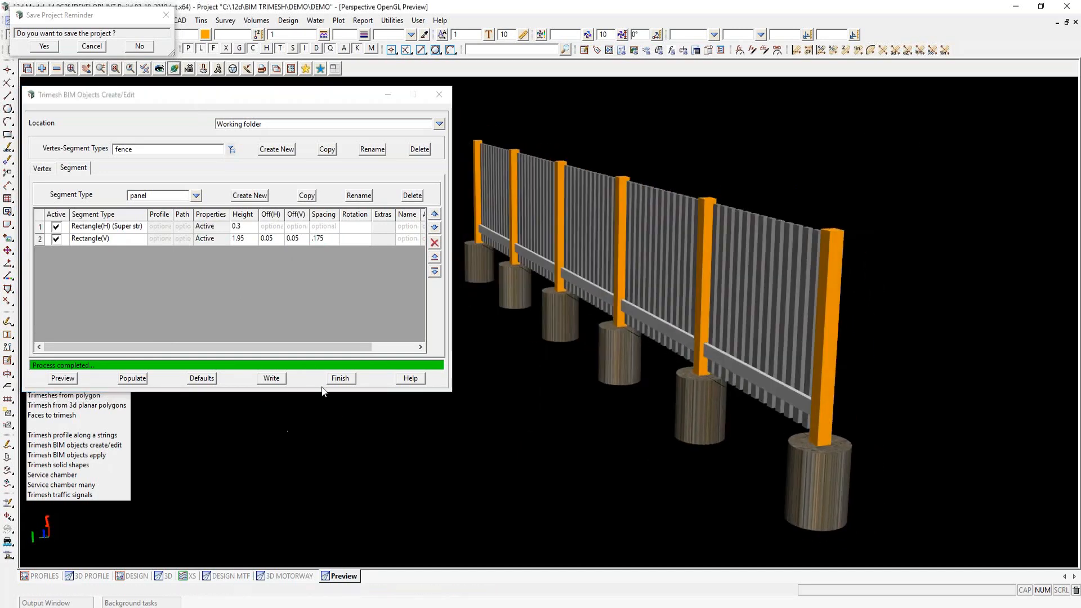
Write the fence object to the library, close its editor and save the project.
left_click(271, 381)
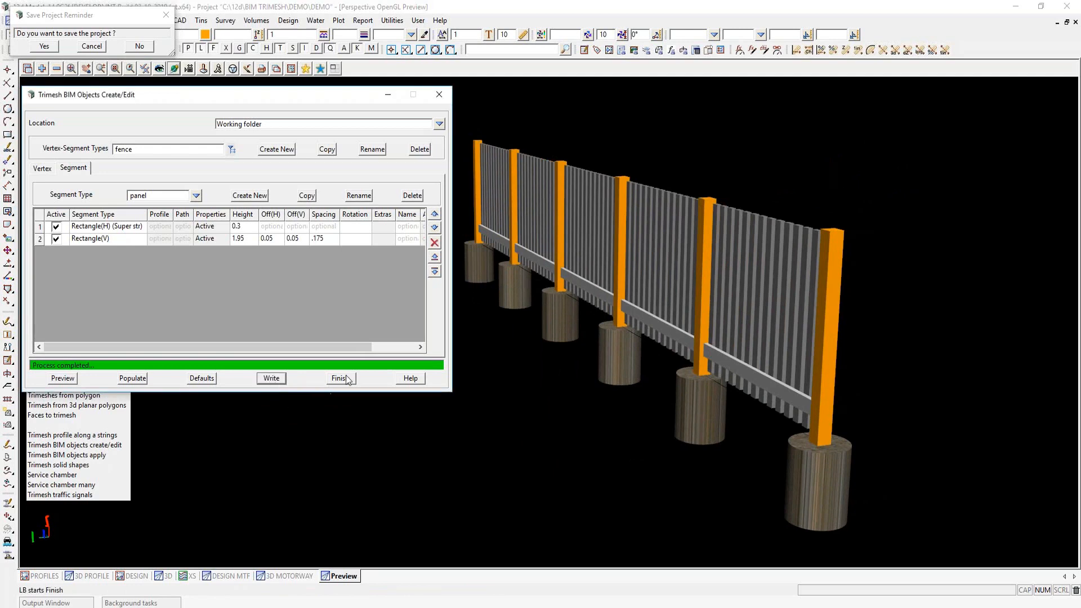
left_click(346, 379)
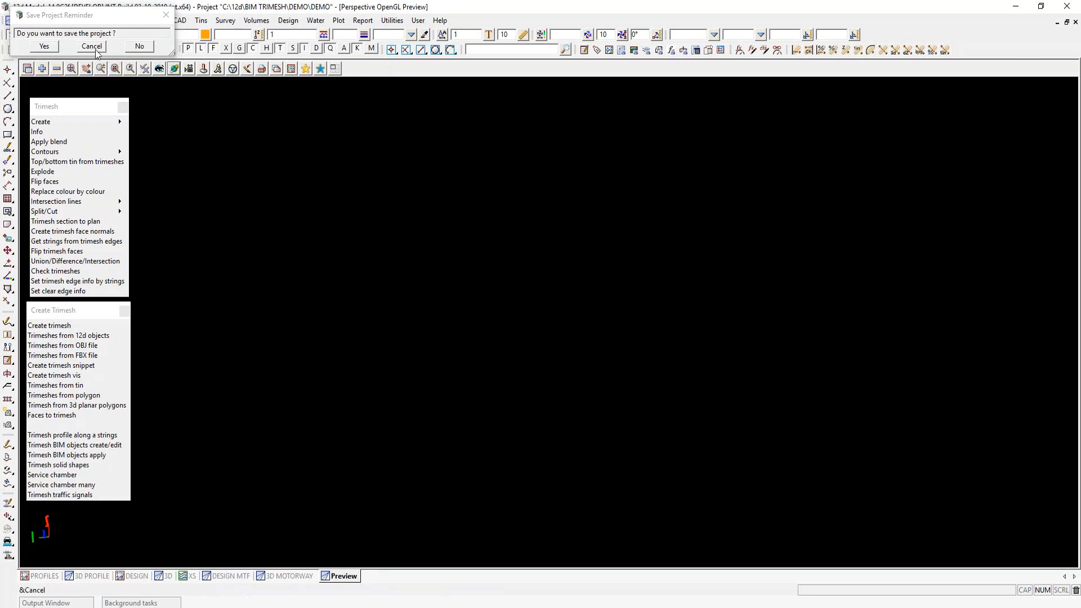
left_click(49, 50)
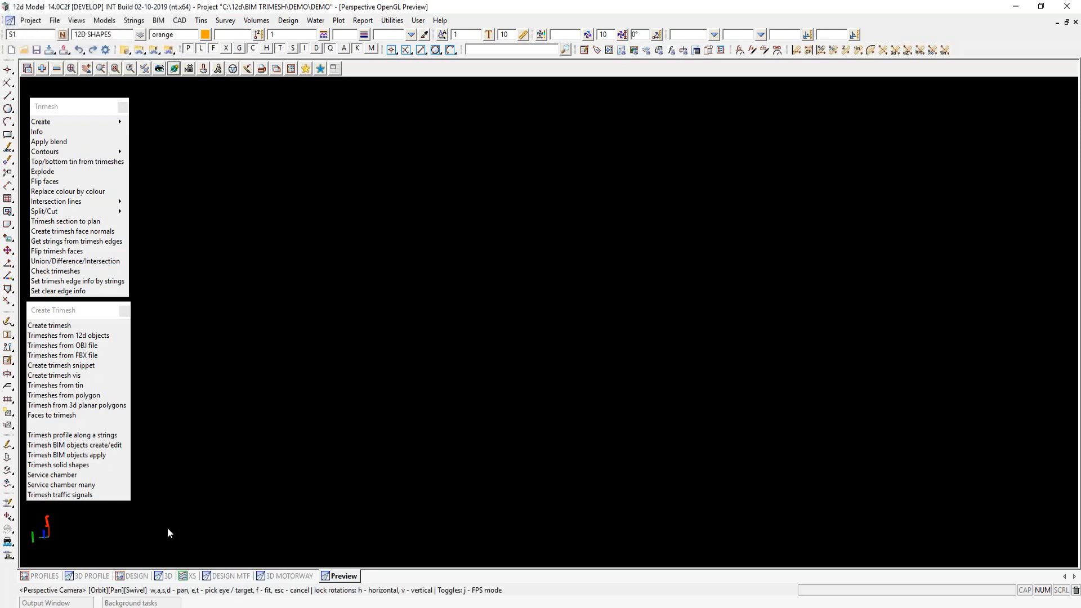
Switch to the 3D view with the fence strings and open the Trimesh BIM objects apply command.
left_click(164, 576)
scroll(607, 383, "down", 10)
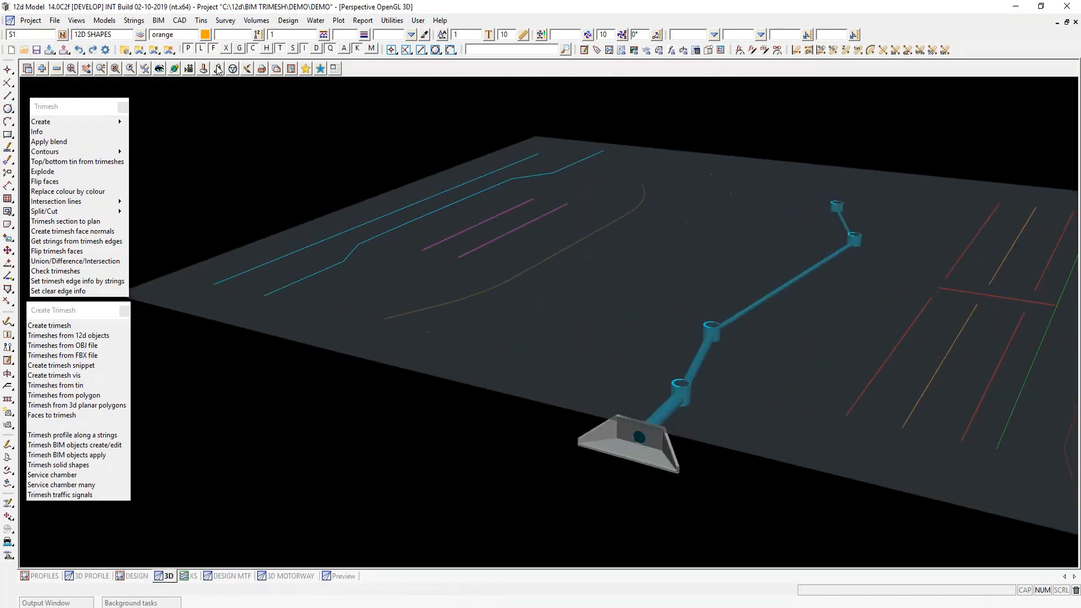
scroll(472, 251, "up", 2)
mouse_move(472, 249)
left_mouse_down()
mouse_move(461, 261)
mouse_move(476, 267)
left_mouse_up()
scroll(674, 312, "down", 2)
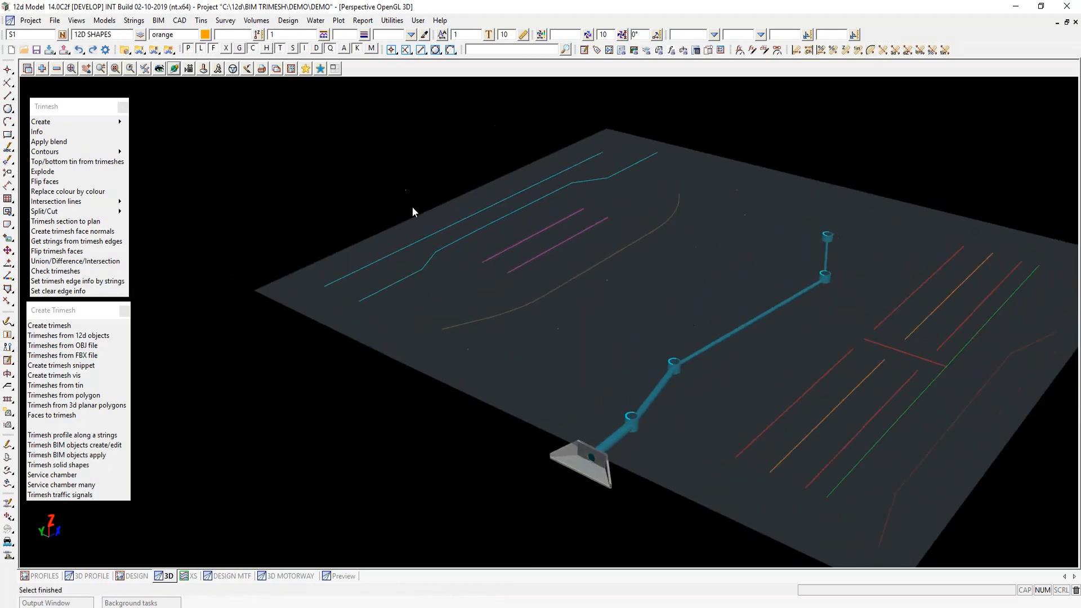
scroll(412, 208, "up", 3)
scroll(501, 272, "down", 3)
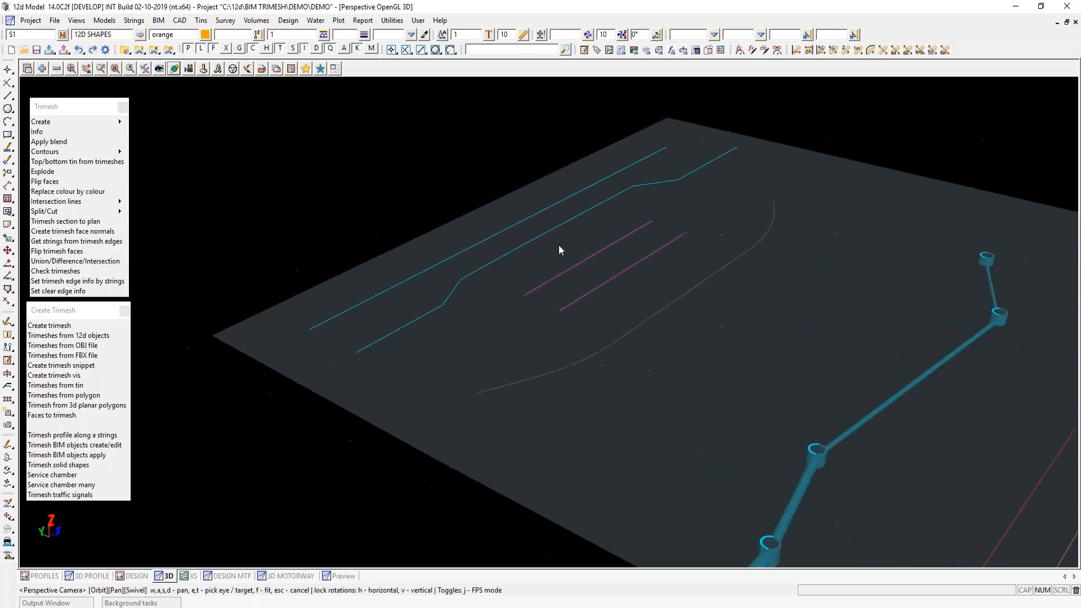
scroll(492, 265, "up", 2)
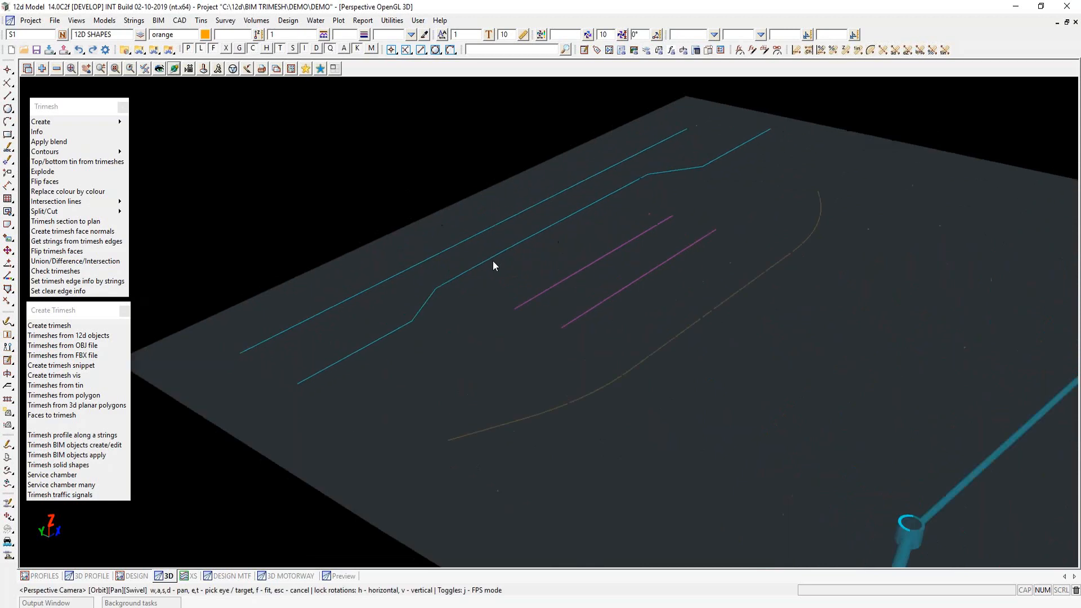
left_click(96, 456)
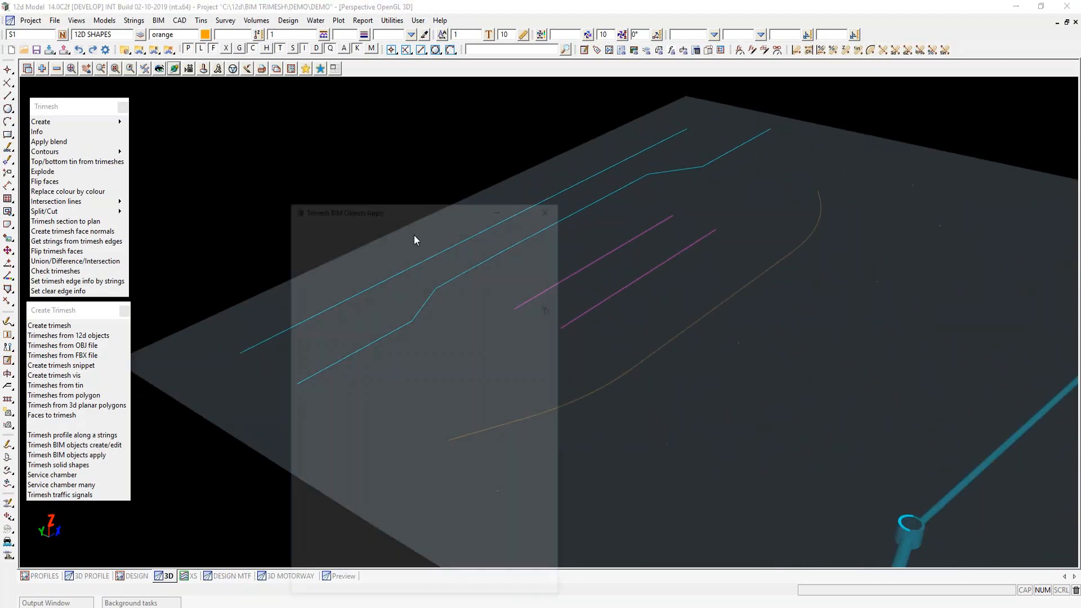
left_click_drag(429, 210, 868, 83)
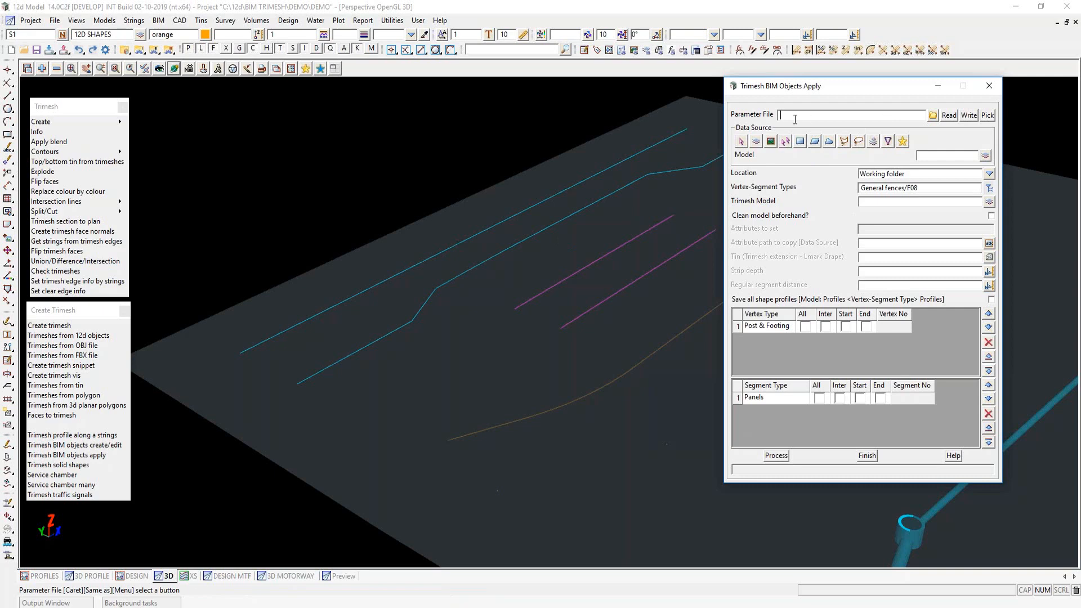
Pick the straight cyan string F1 of model 12D FENCE as the data source.
left_click(740, 141)
left_click(468, 238)
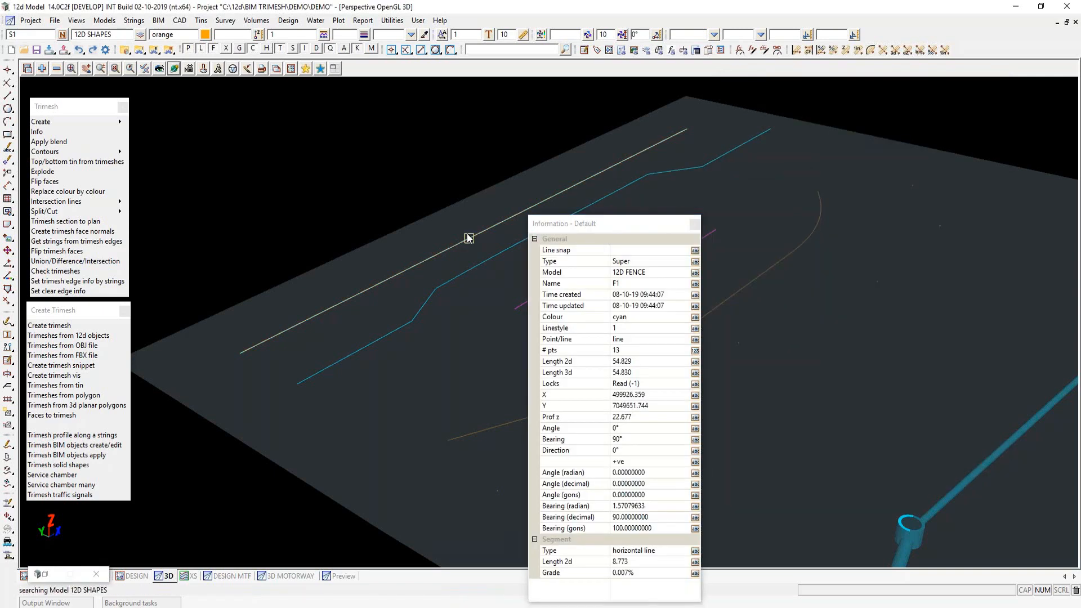
middle_click(468, 238)
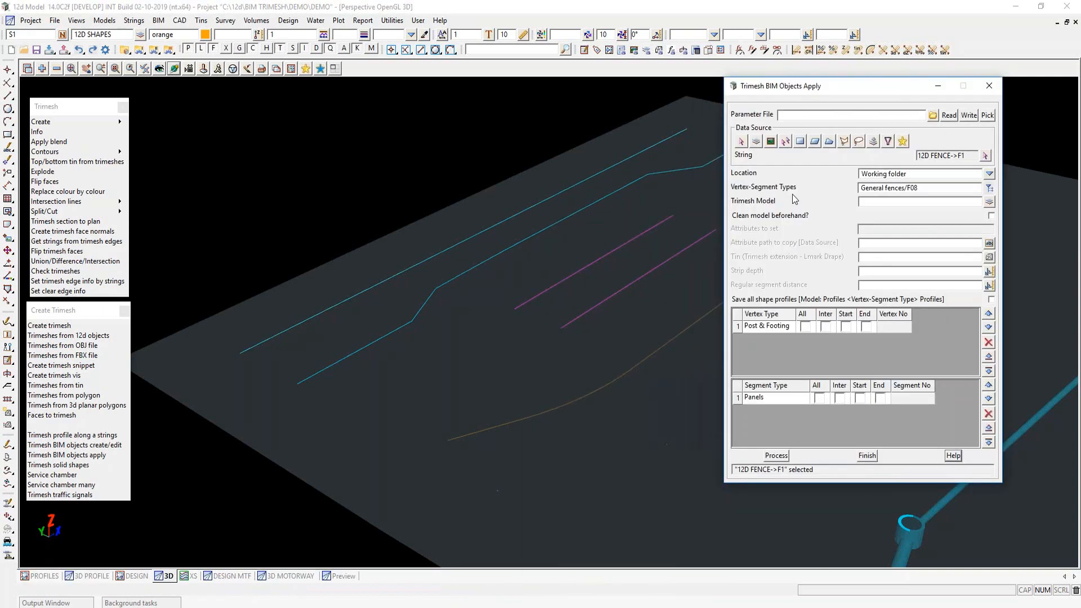
Choose General fences/BF Type A as the vertex-segment type for the 12D FENCE->F1 string, keeping the working folder as location.
left_click(989, 175)
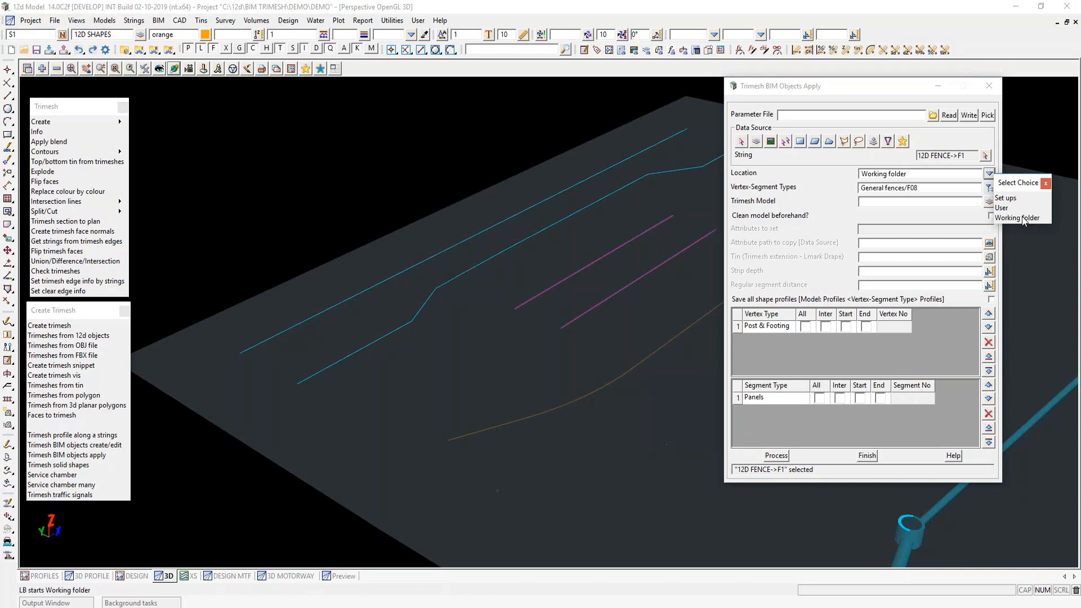
left_click(1045, 183)
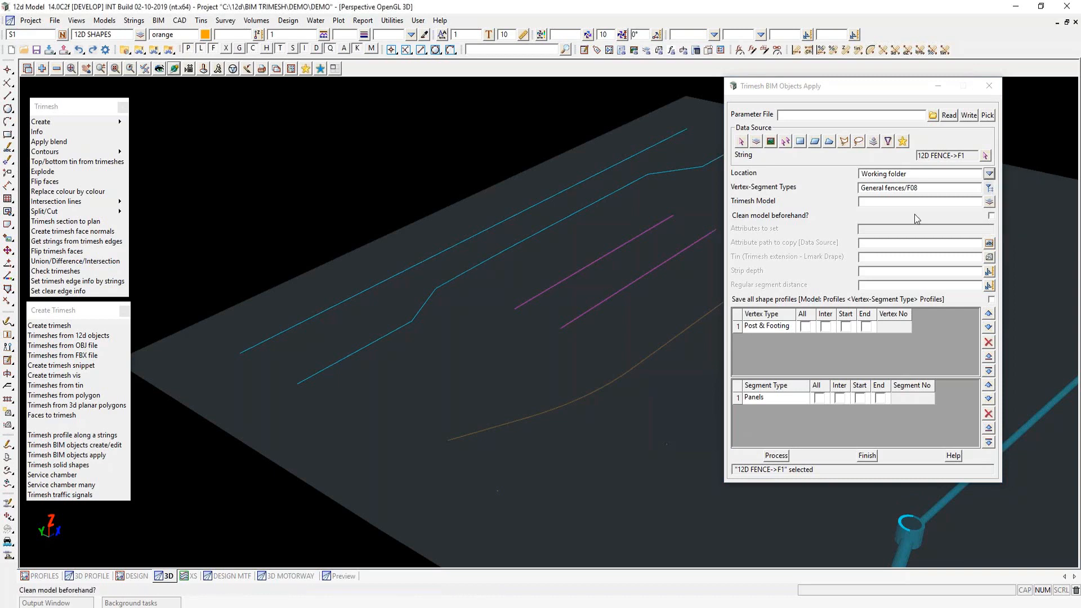
left_click(989, 189)
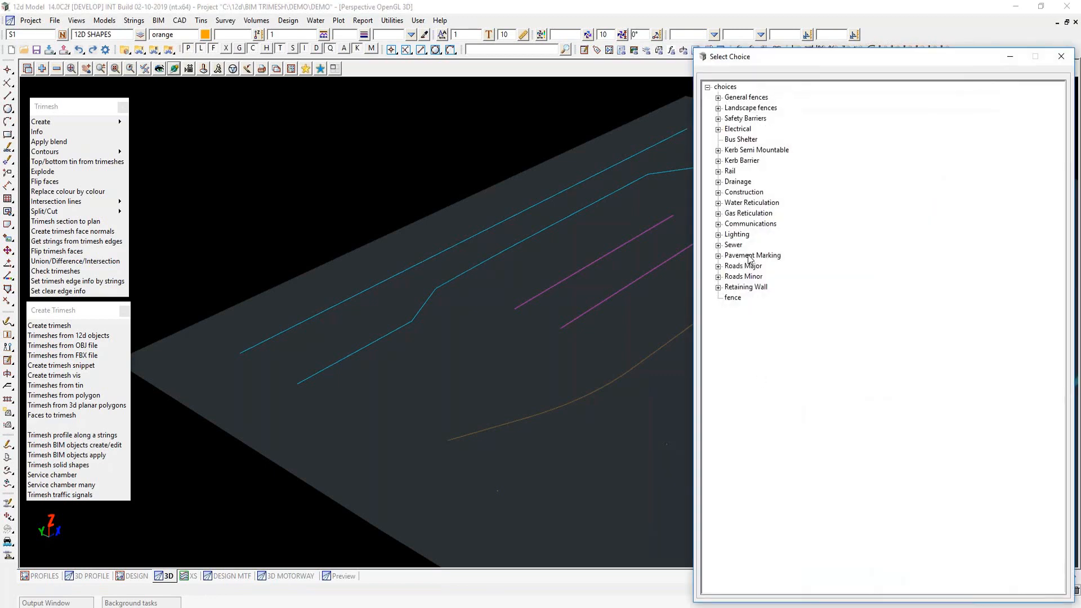
left_click(719, 99)
double_click(750, 130)
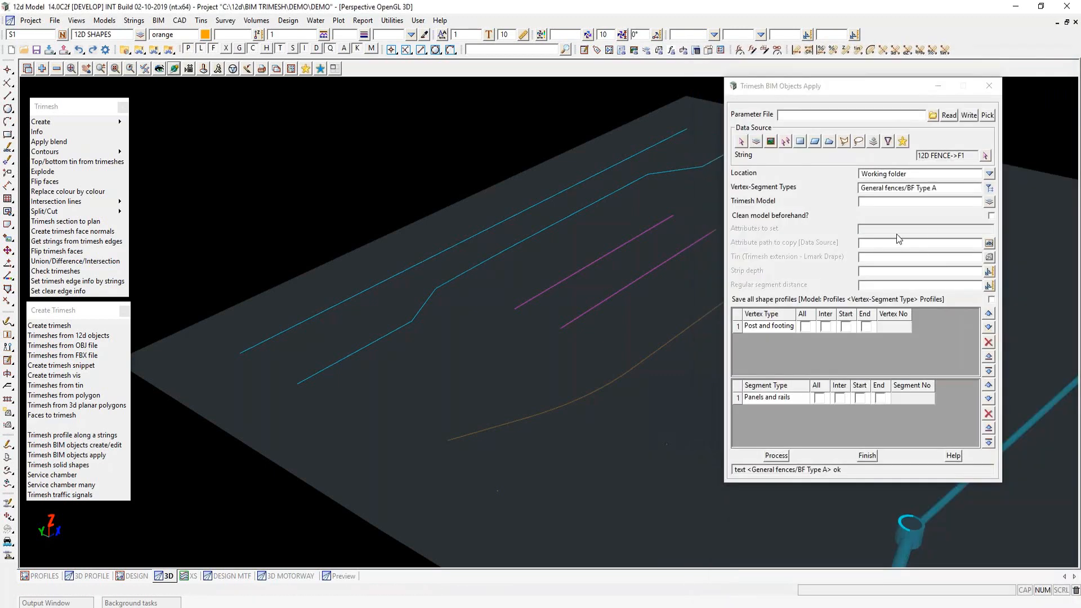
Set the trimesh model to TM DEMO and have it cleaned beforehand.
left_click(989, 202)
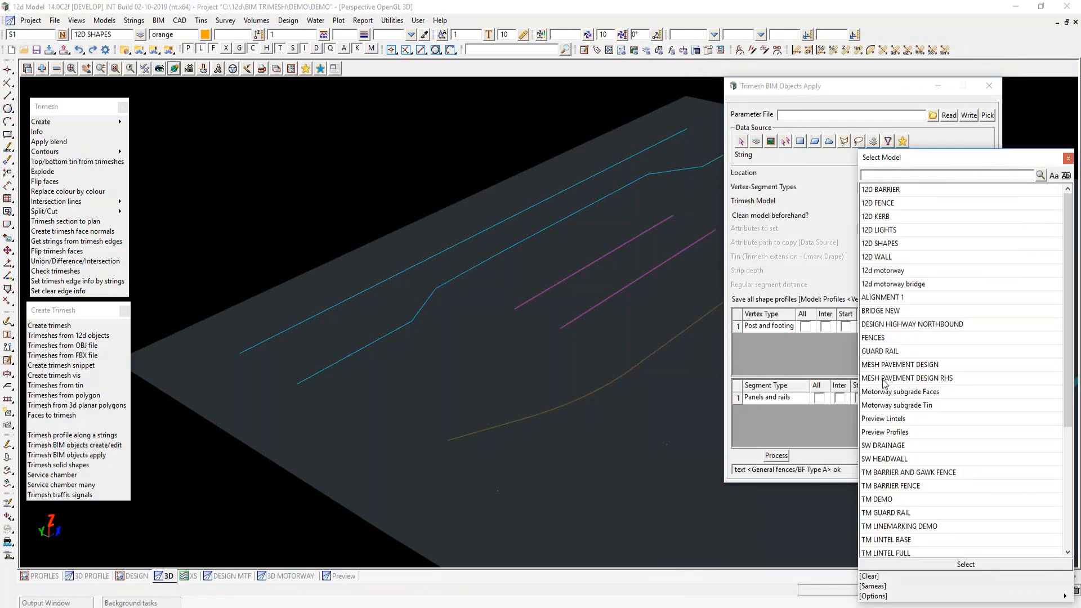
double_click(878, 499)
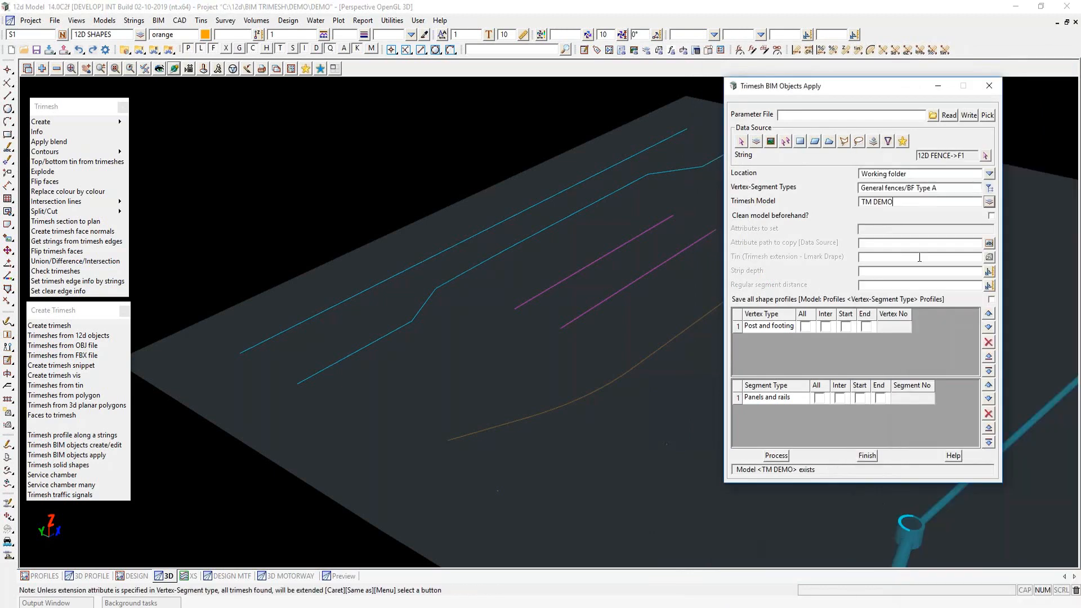
left_click(991, 215)
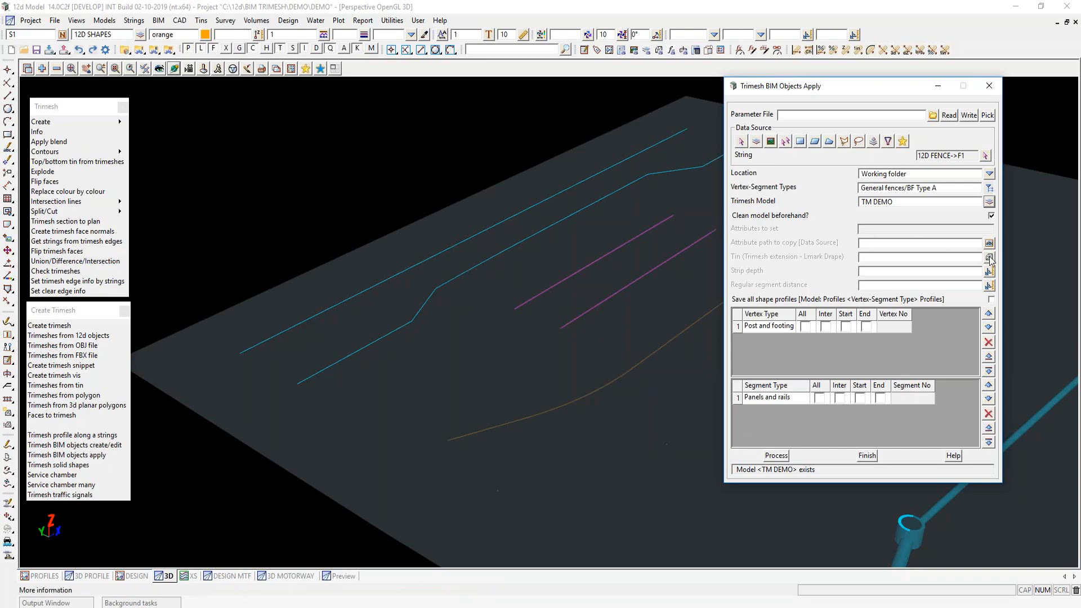
Set the regular segment distance to 2.5, apply the post and panel types to all vertices and segments, and process the fence.
left_click(862, 285)
type("2.5")
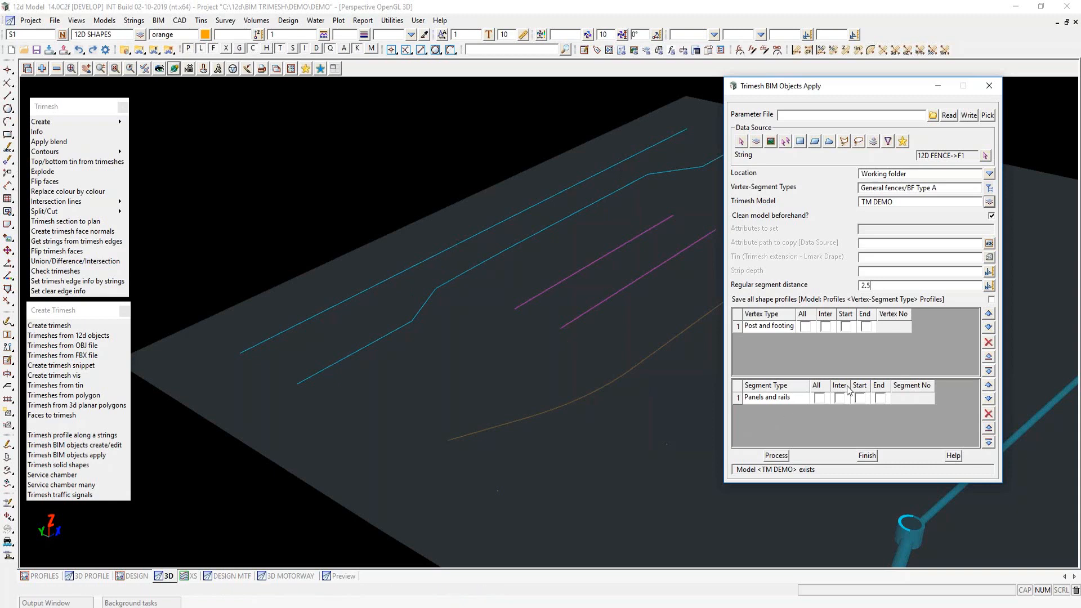
left_click(805, 326)
left_click(819, 398)
left_click(769, 457)
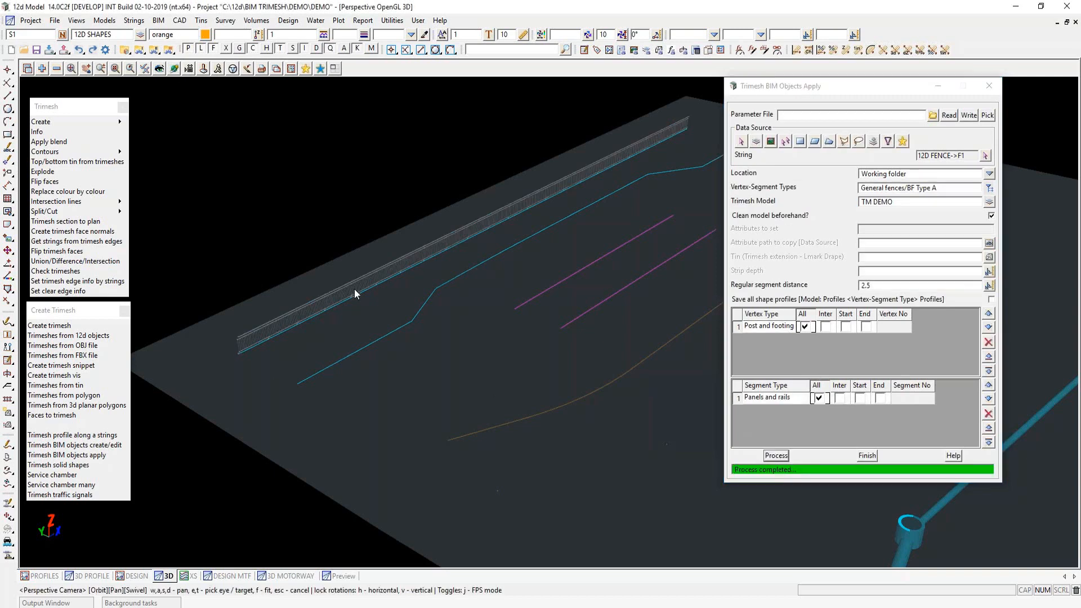
Examine the generated BF Type A fence's posts, panels and rails up close in the 3D view.
left_click_drag(353, 289, 410, 265)
scroll(294, 326, "up", 5)
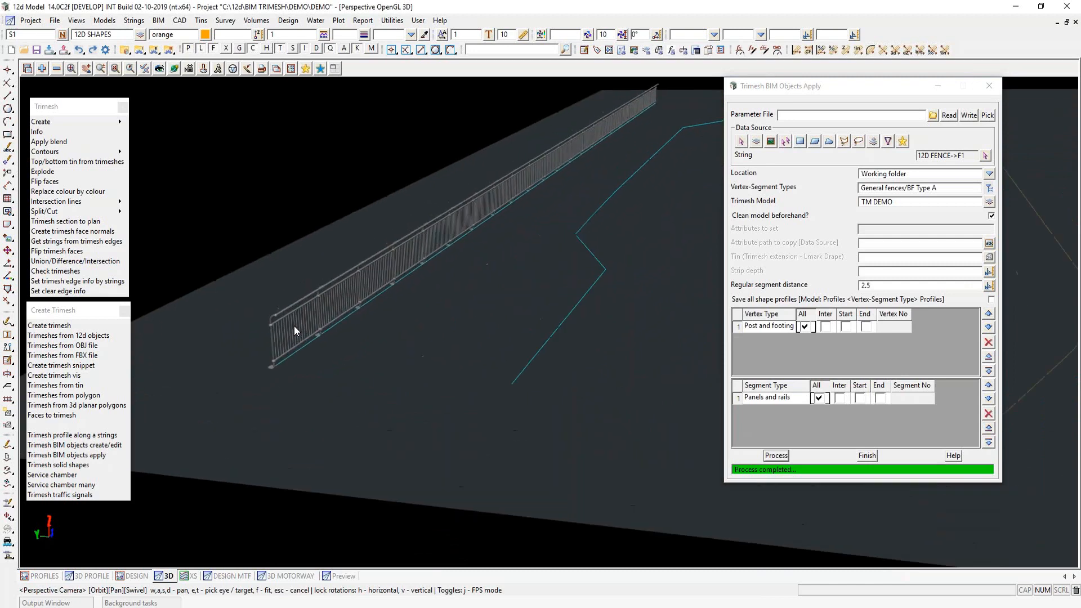
left_click_drag(295, 325, 313, 308)
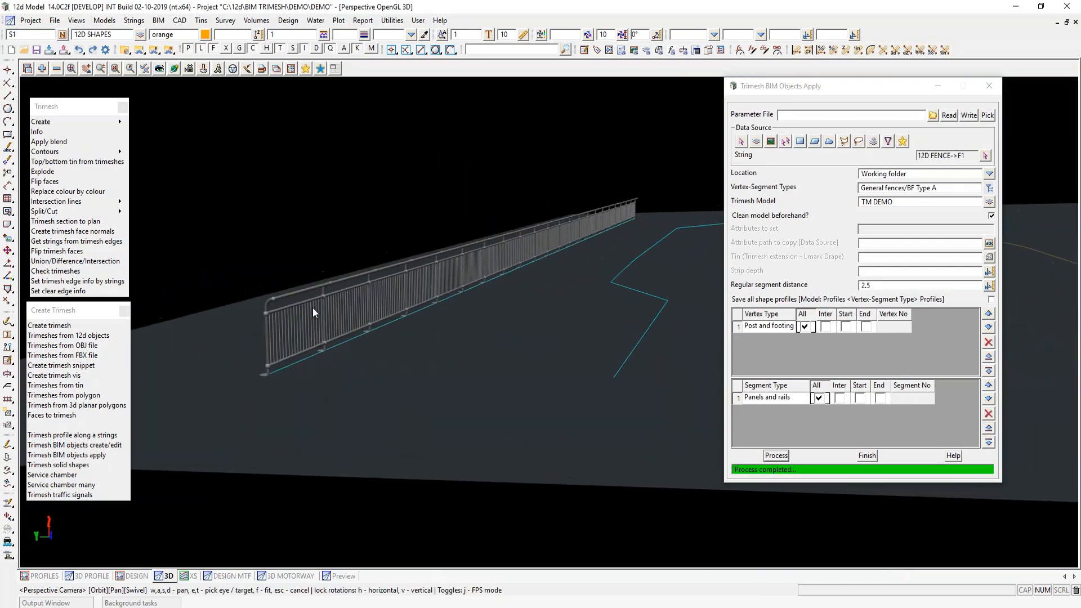
scroll(340, 314, "down", 2)
scroll(424, 295, "up", 2)
left_click_drag(427, 291, 452, 299)
scroll(534, 262, "down", 2)
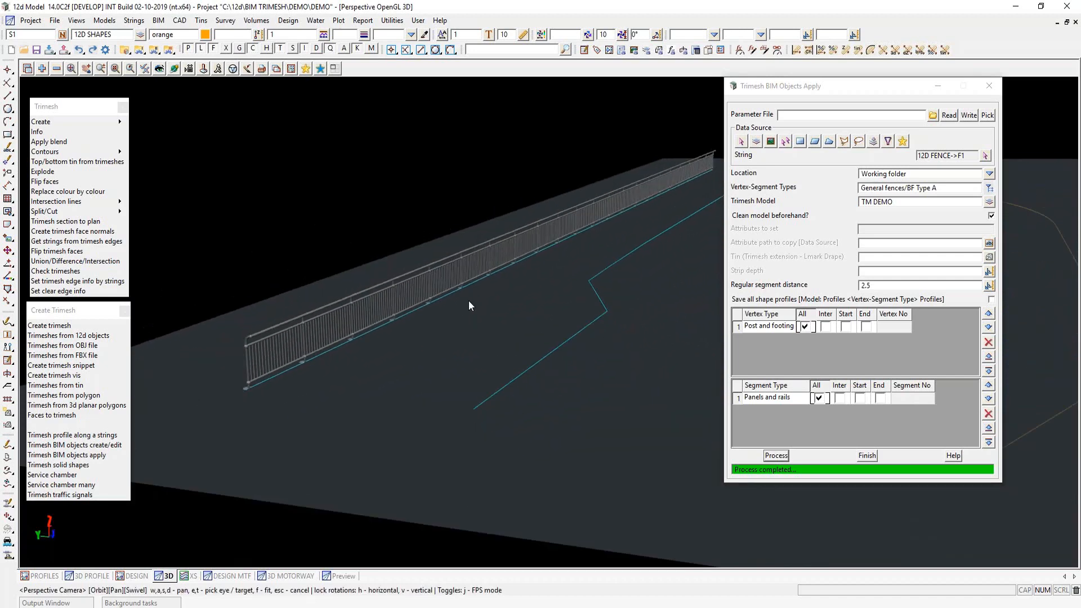
Change the segment type from Panels and rails to Panel LOD 100 and reprocess the fence.
left_click(785, 401)
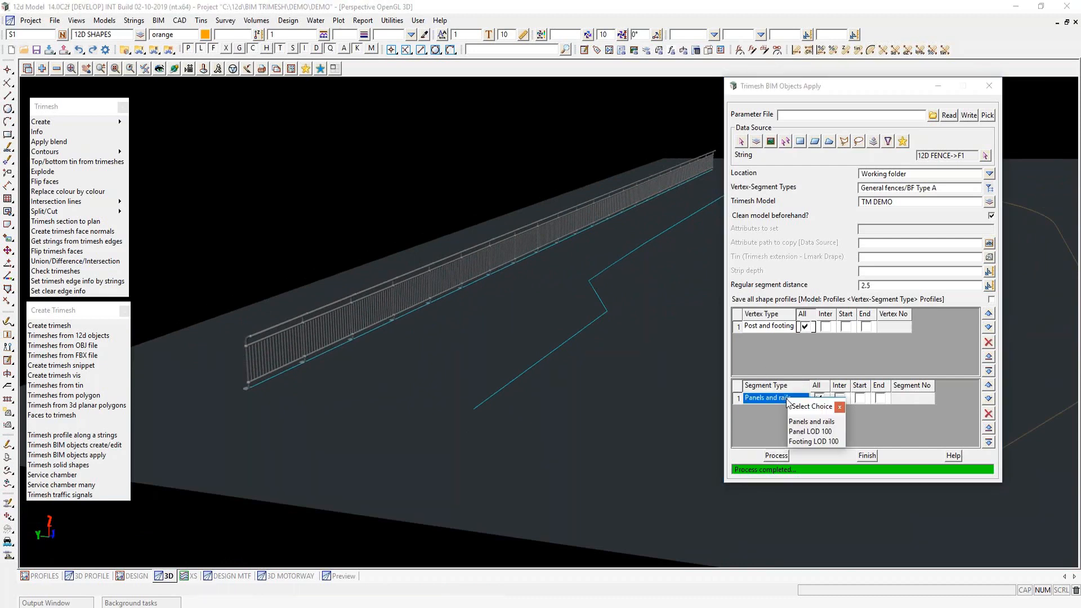
left_click(818, 428)
left_click(775, 456)
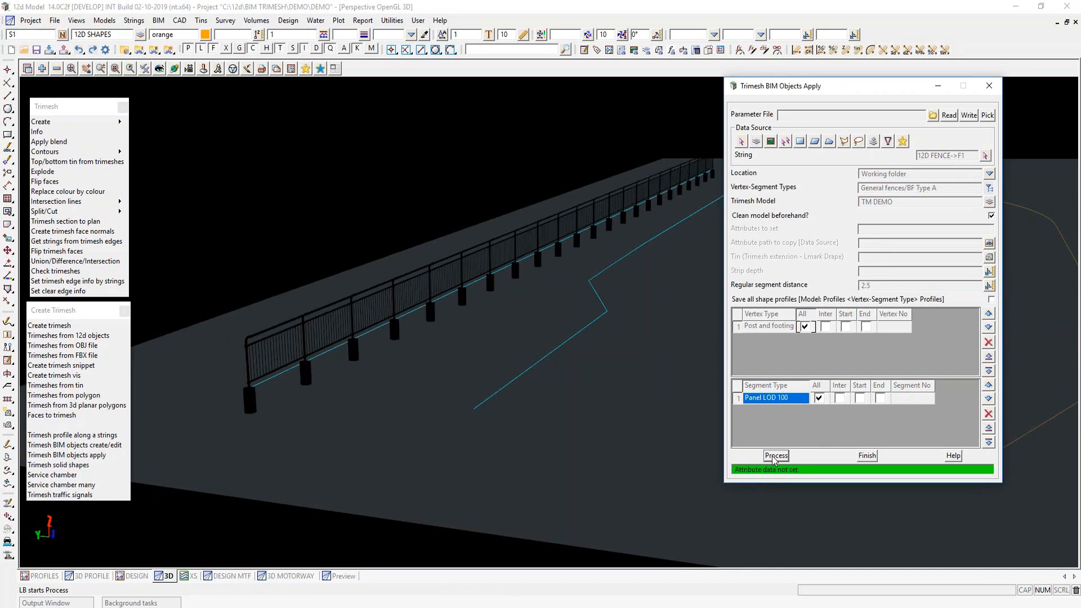
left_click(775, 456)
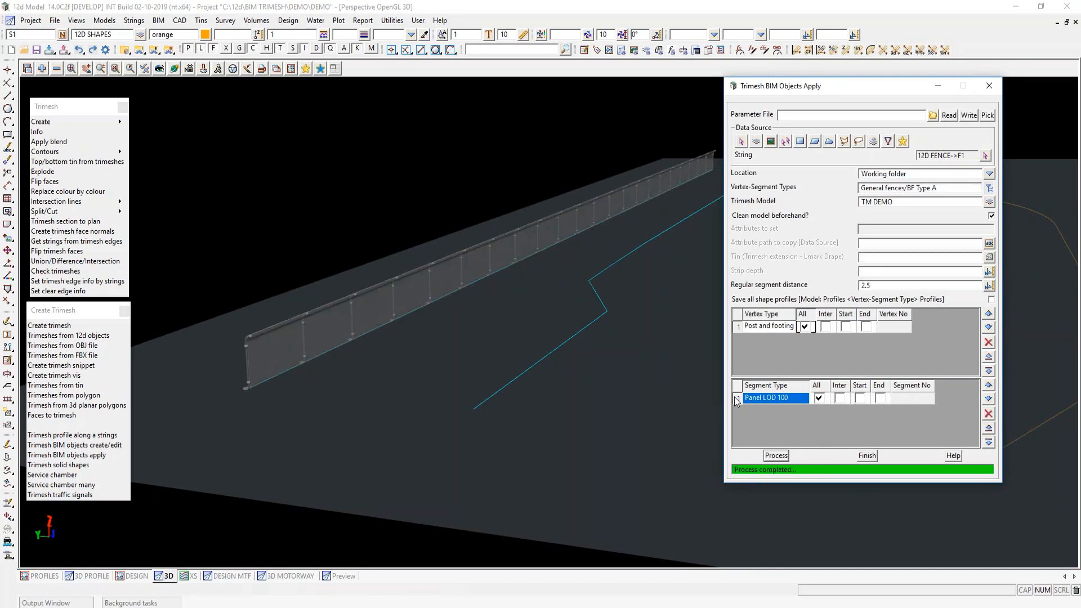
Add Footing LOD 100 as a second segment type applied to all segments and reprocess the fence.
left_click(989, 444)
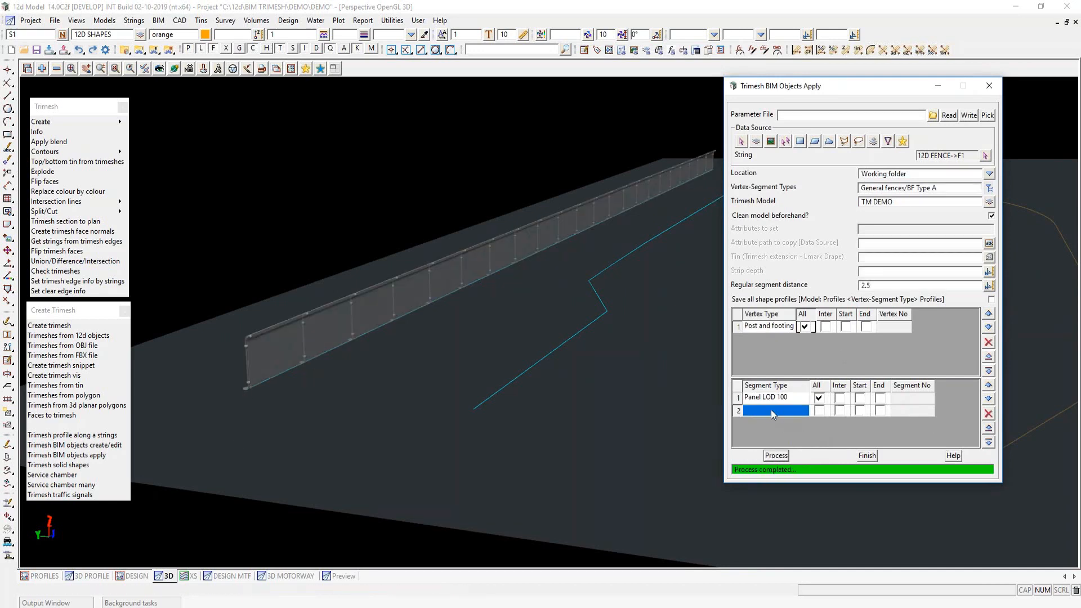
left_click(770, 409)
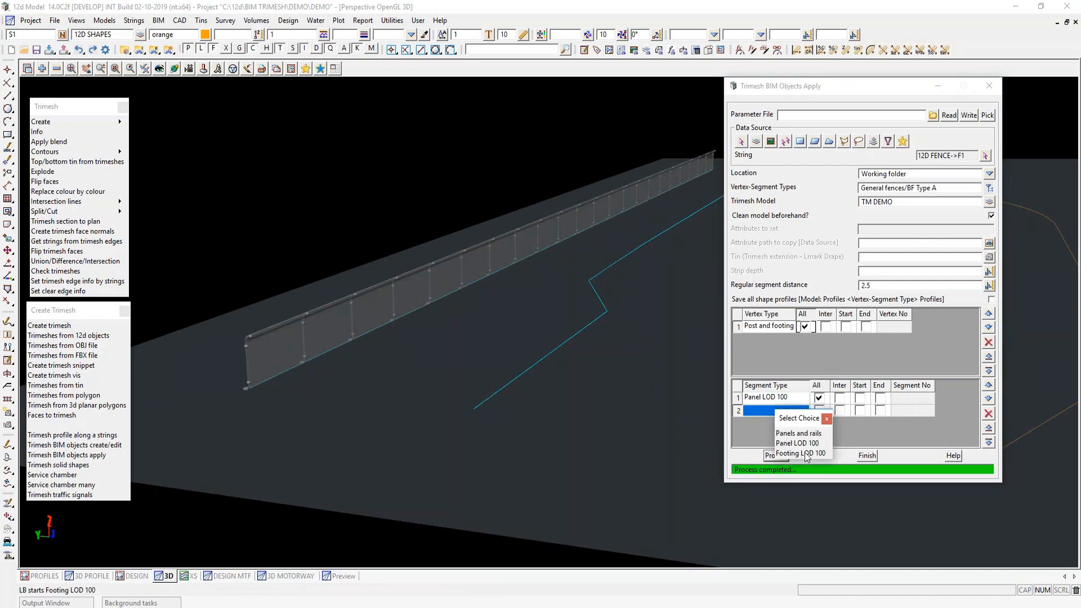
left_click(807, 453)
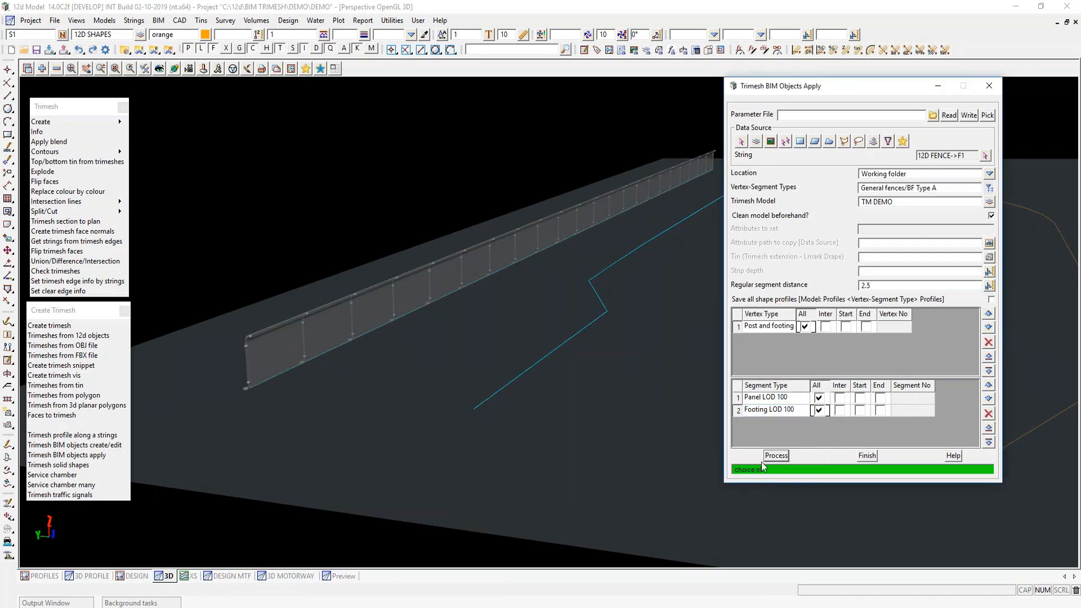
left_click(776, 456)
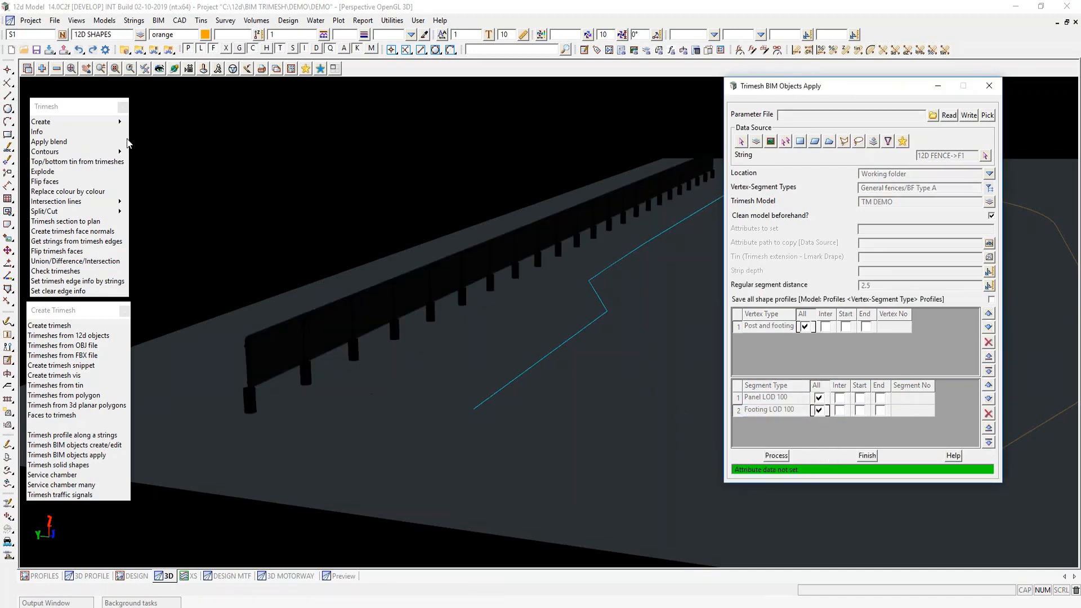
Stop applying the Post and footing vertex type to all vertices and reprocess the fence.
left_click(174, 68)
left_click_drag(365, 304, 450, 276)
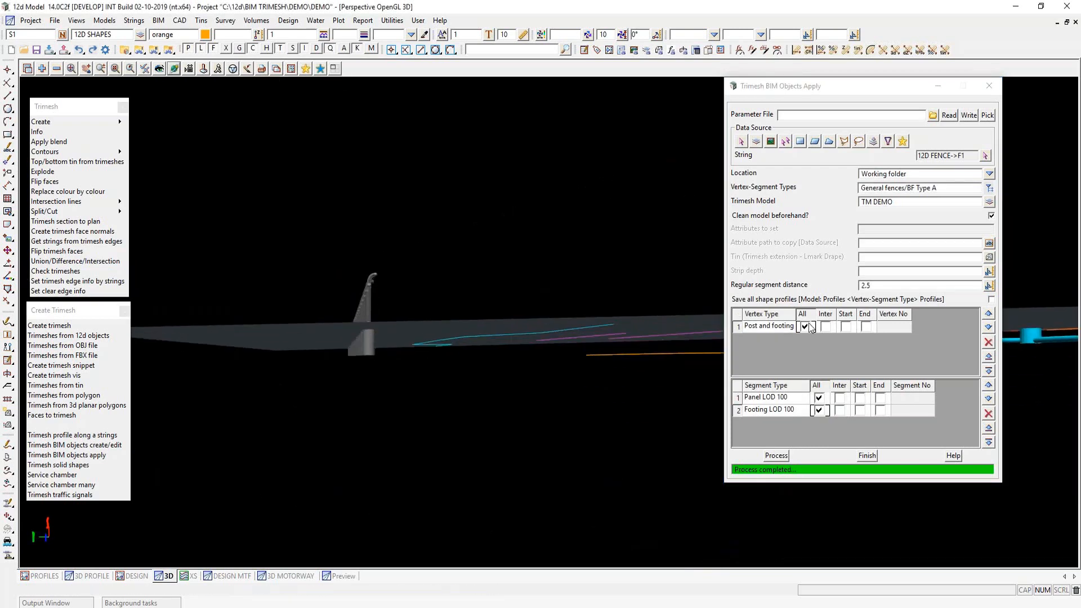
left_click(805, 327)
left_click(776, 456)
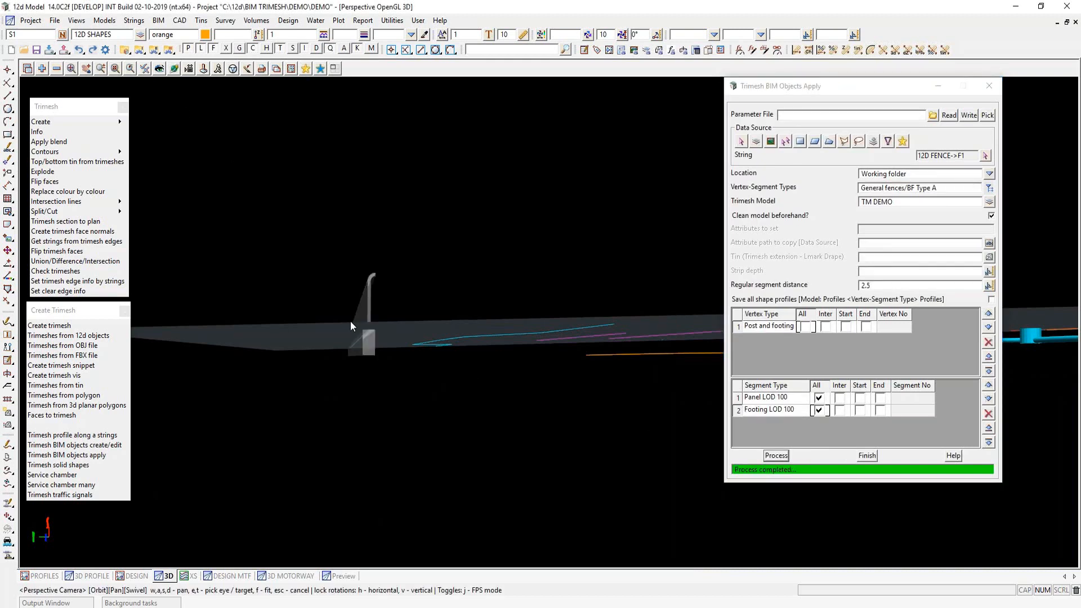
Examine the simplified LOD 100 panel and footing from the fence's end and along its length.
left_click_drag(346, 318, 359, 338)
scroll(360, 334, "up", 1)
scroll(350, 294, "up", 6)
left_click_drag(358, 296, 345, 318)
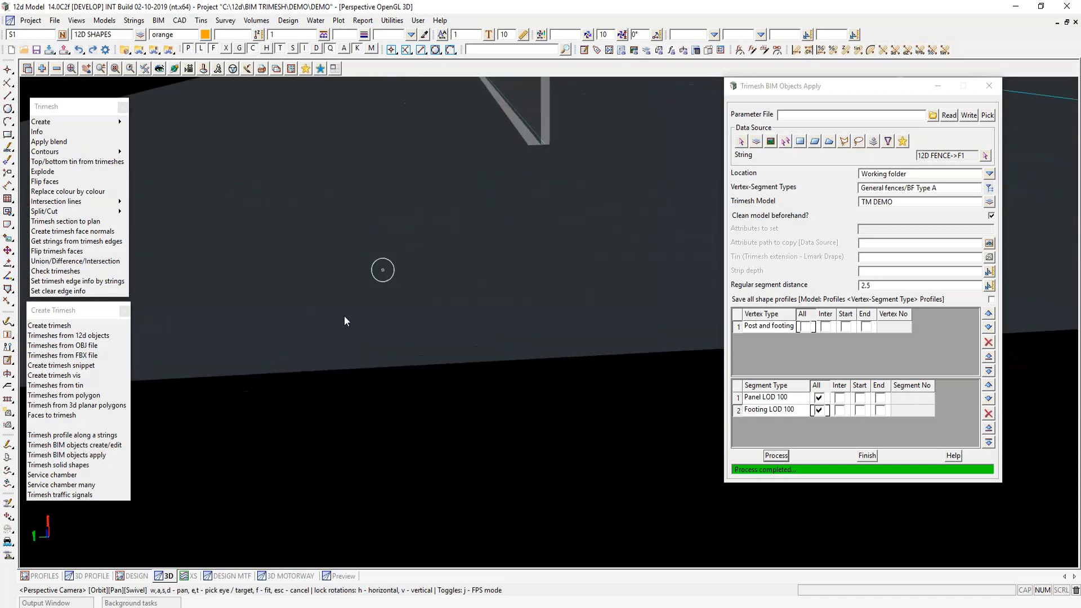
left_click_drag(536, 198, 465, 223)
scroll(224, 298, "down", 10)
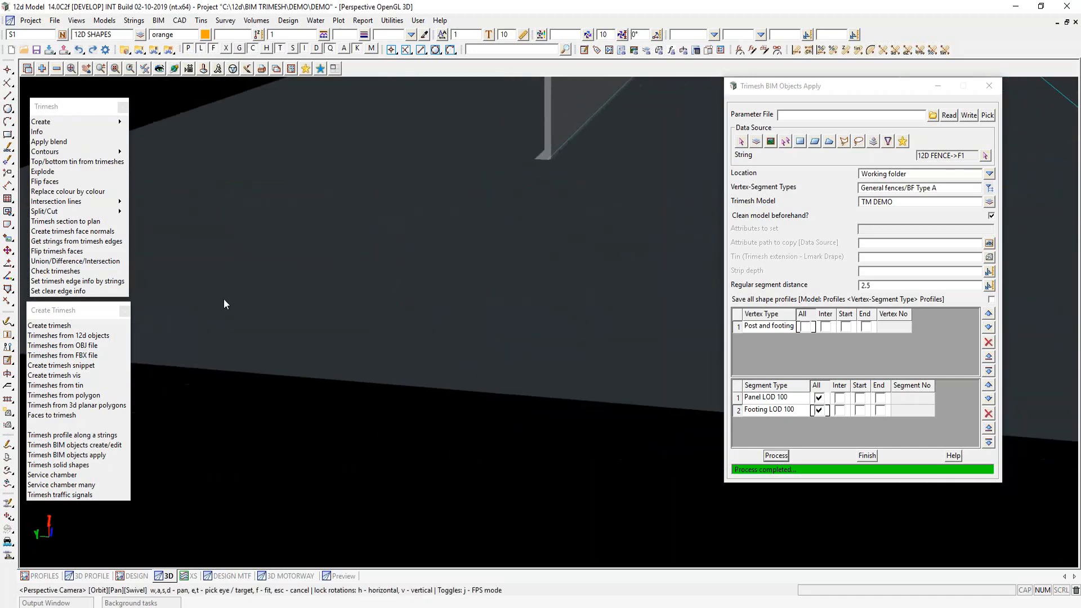
scroll(237, 292, "down", 8)
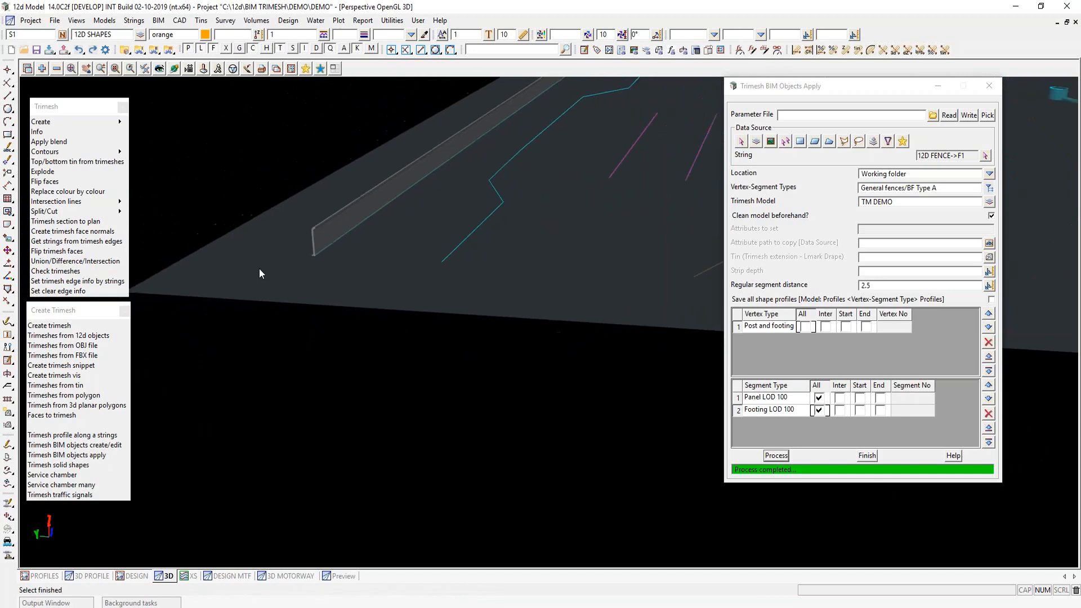
left_click_drag(355, 225, 520, 202)
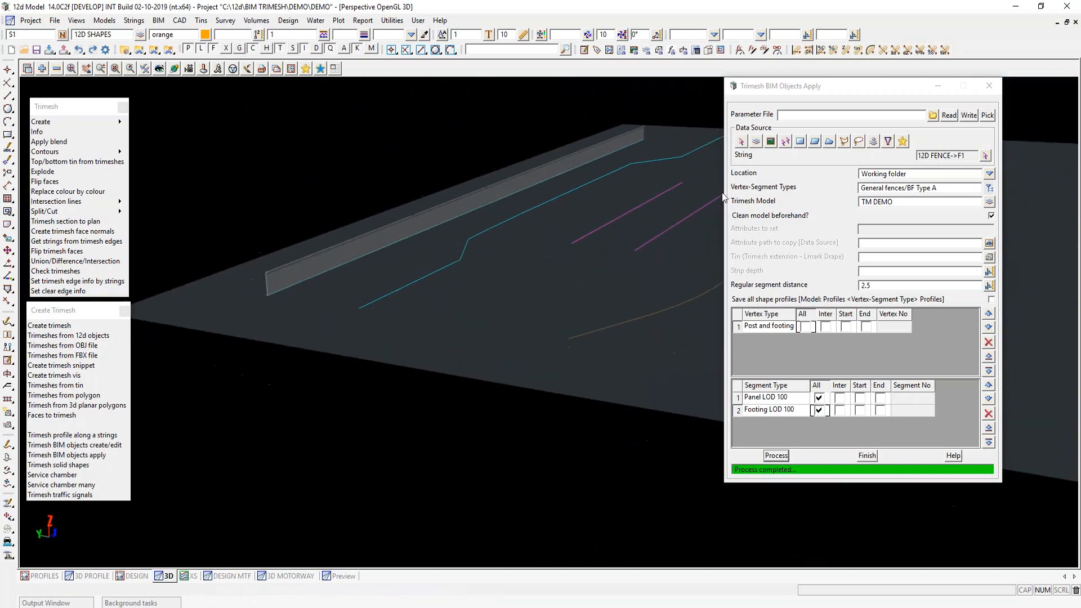
Pick the angled 12D FENCE->F2 string as data source and choose fence as its vertex-segment type.
left_click(985, 156)
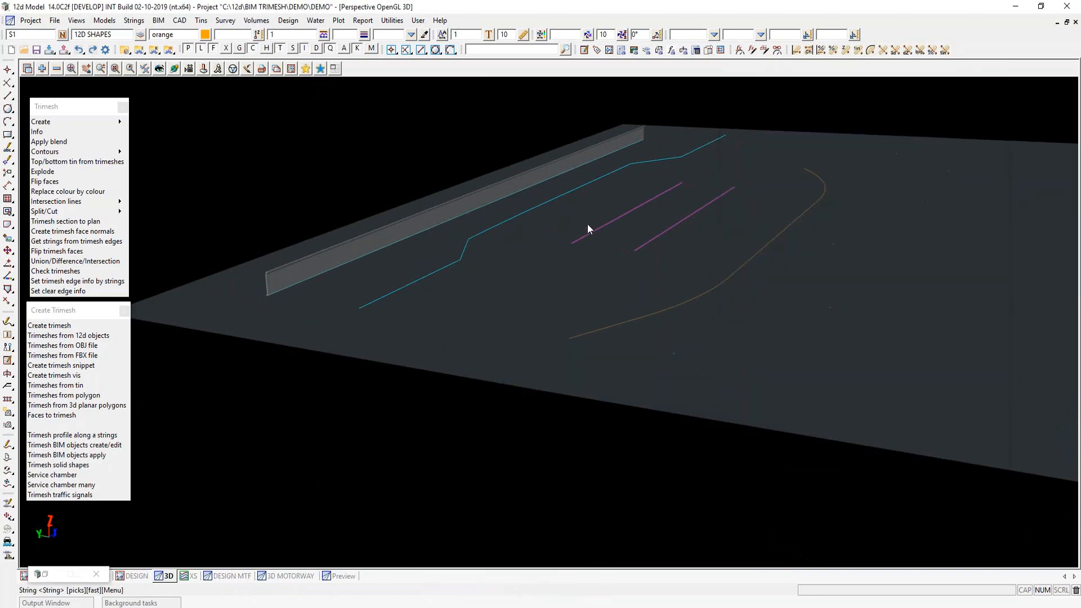
left_click(515, 218)
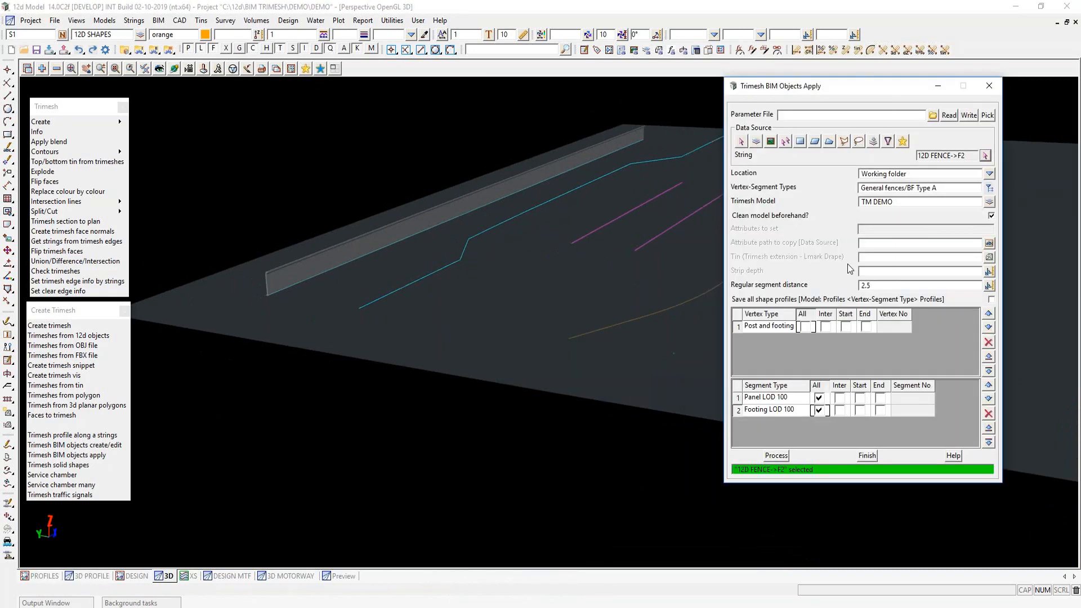
left_click(990, 186)
double_click(732, 298)
Apply the posts footing type to all vertices and the panel type to all segments, then process the second fence.
left_click(804, 327)
left_click(818, 398)
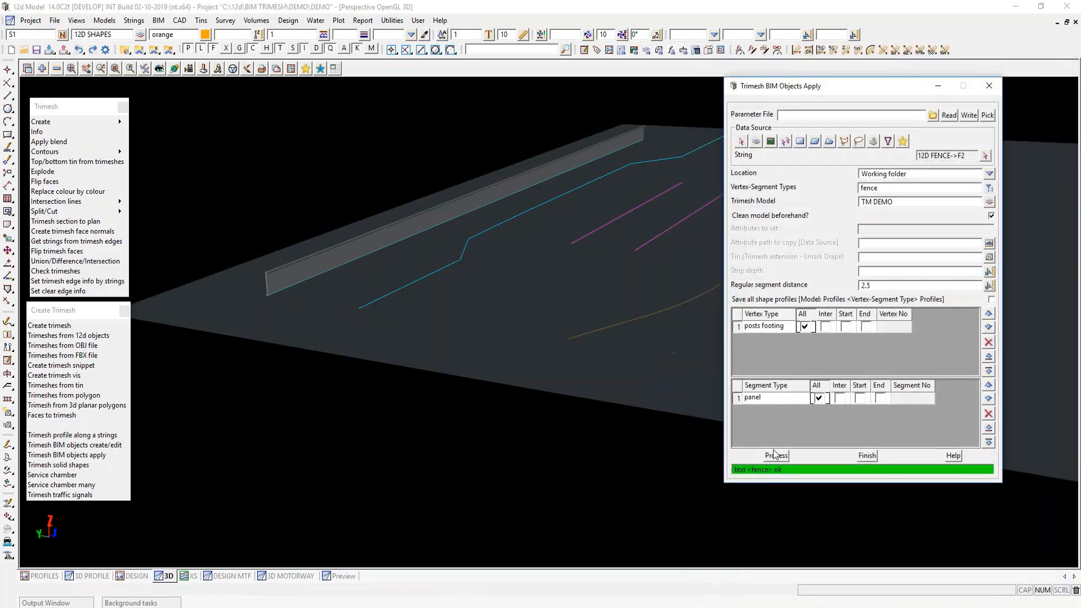
left_click(770, 456)
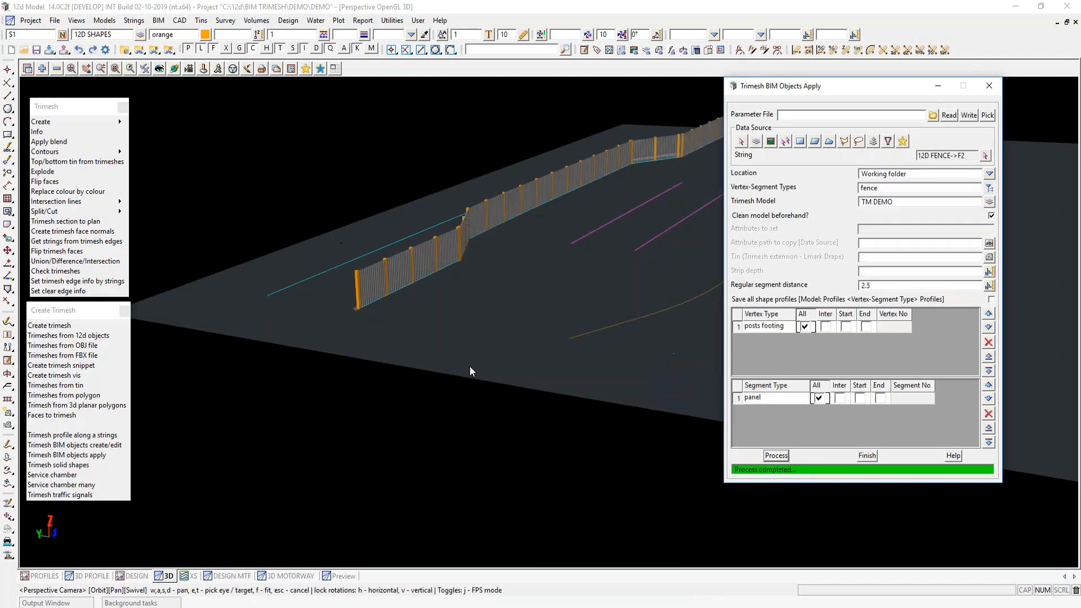
scroll(272, 333, "down", 2)
scroll(543, 247, "up", 5)
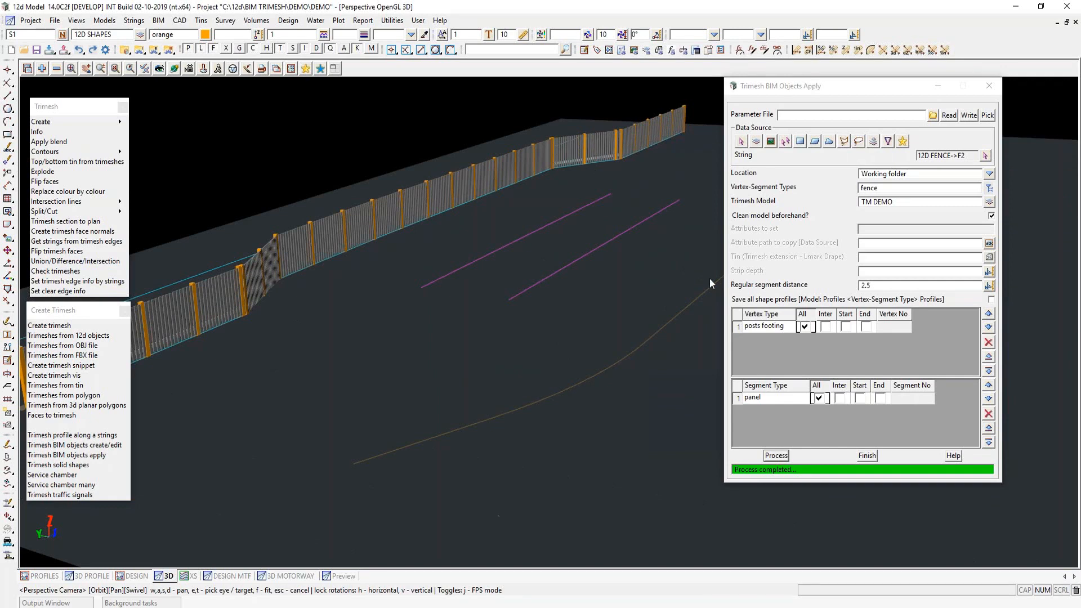
Pick the 12D BARRIER->B1 string and choose Safety Barriers/Guard Rail W Thrie Beam plus Terminals as its vertex-segment type.
left_click(989, 154)
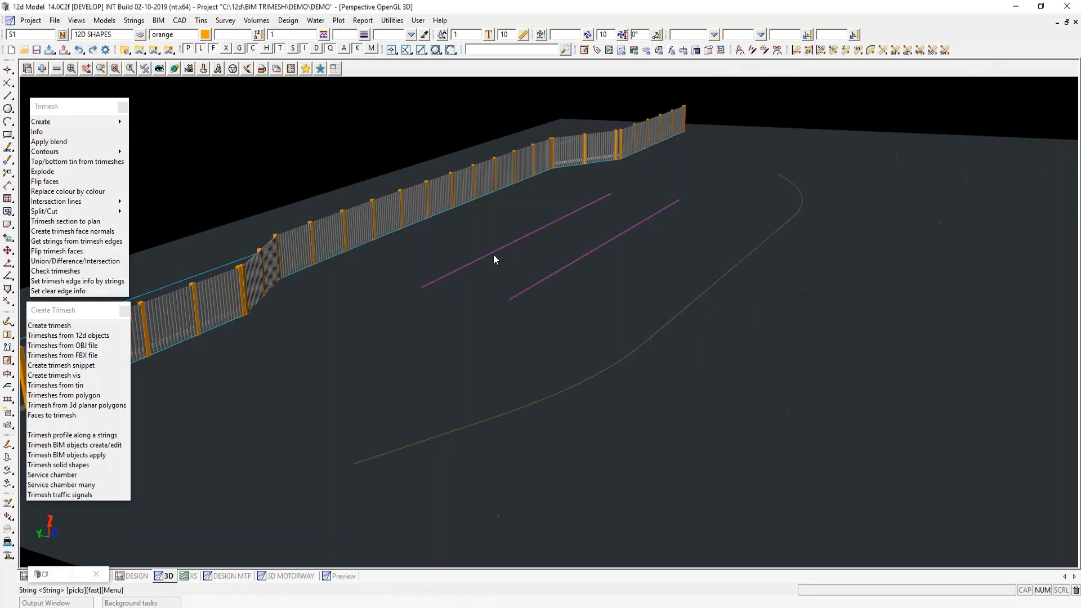
left_click(494, 256)
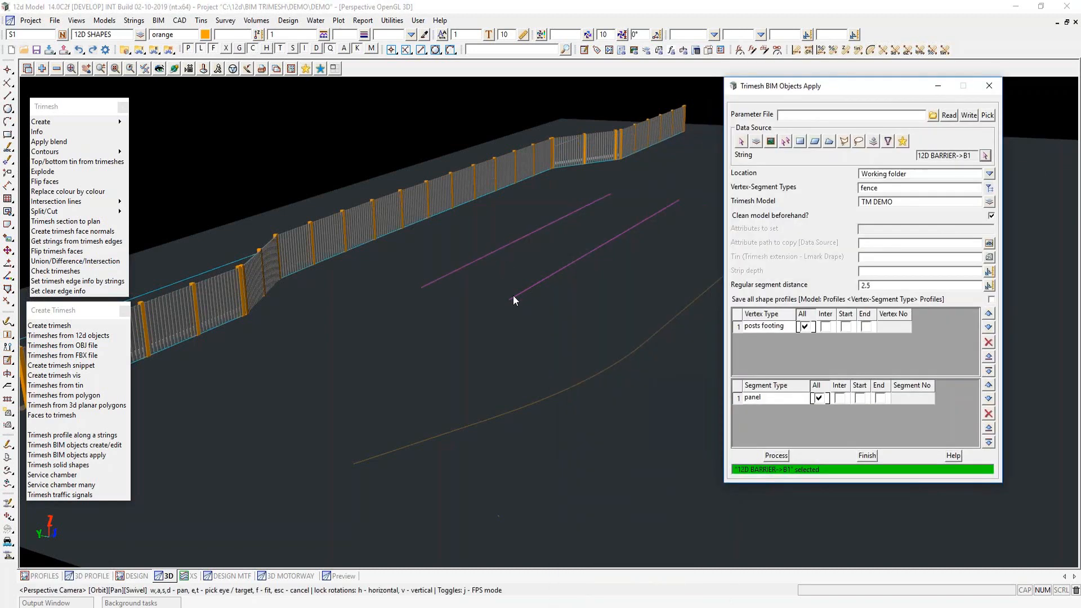
left_click(989, 188)
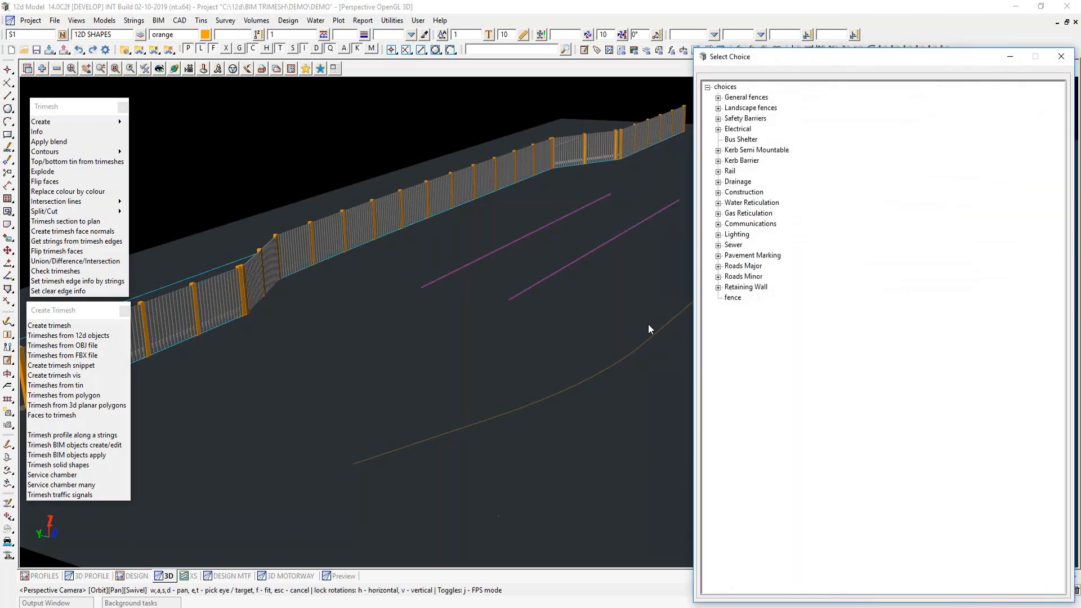
left_click(718, 119)
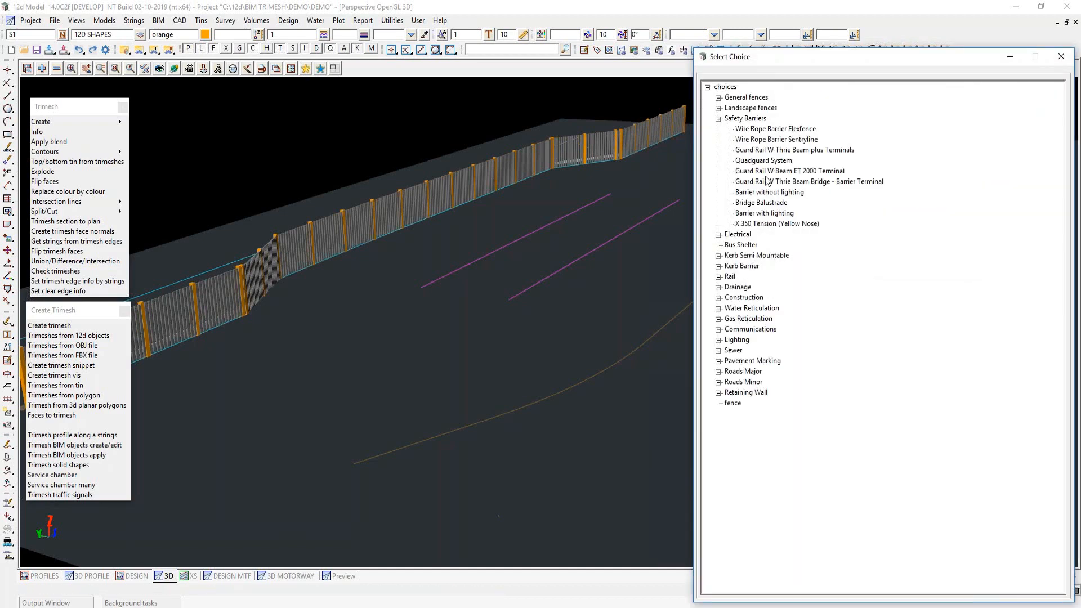
double_click(811, 149)
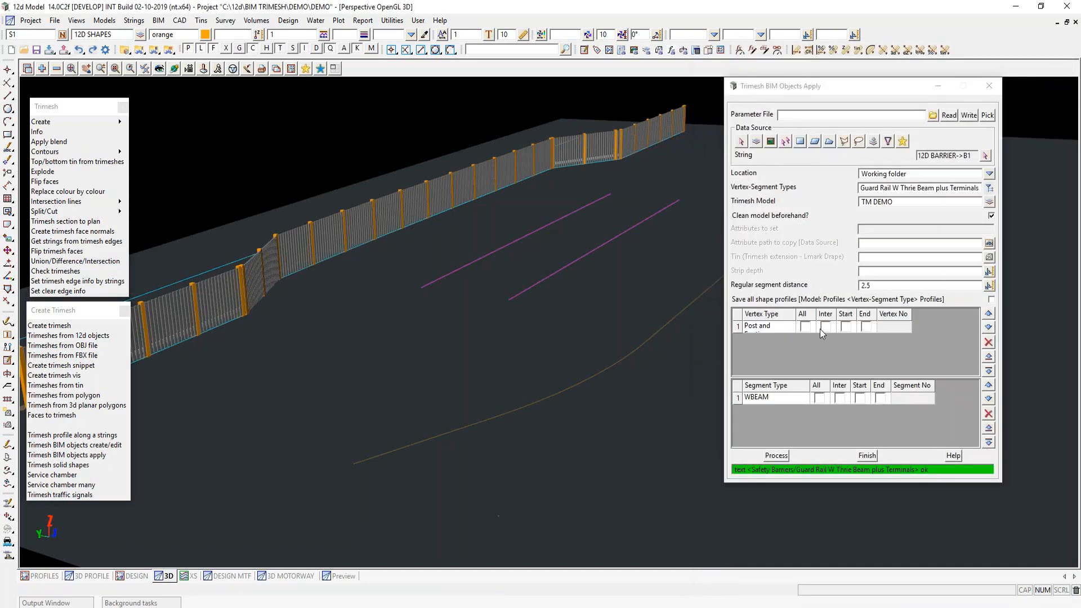
Set the Tin to Roadway, apply Post and Footing to all vertices and WBEAM to all segments, and process the guard rail.
left_click(989, 256)
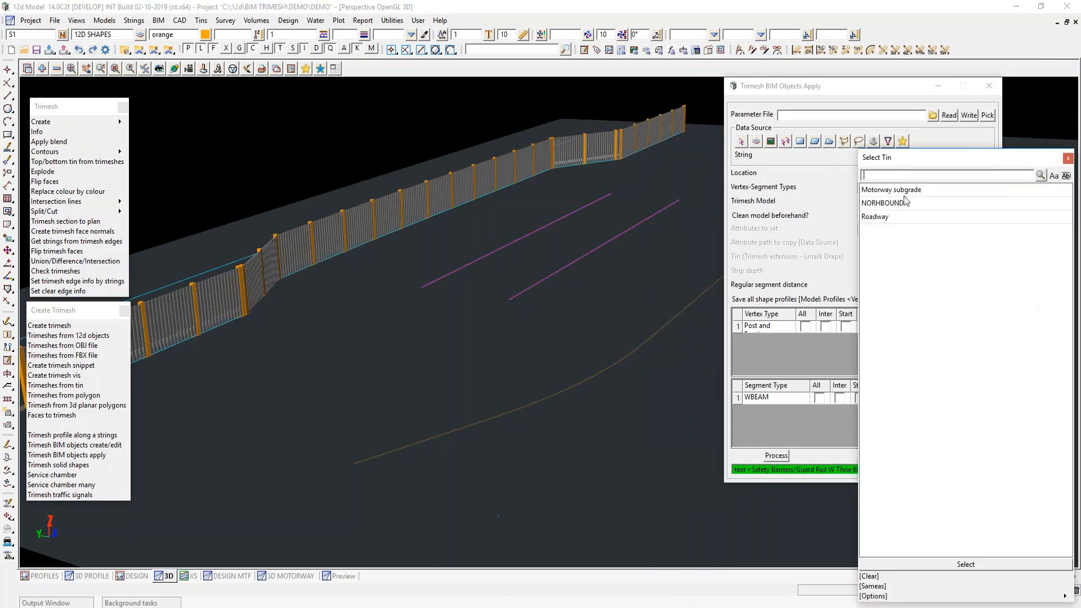
double_click(868, 218)
left_click(804, 326)
left_click(818, 398)
left_click(775, 455)
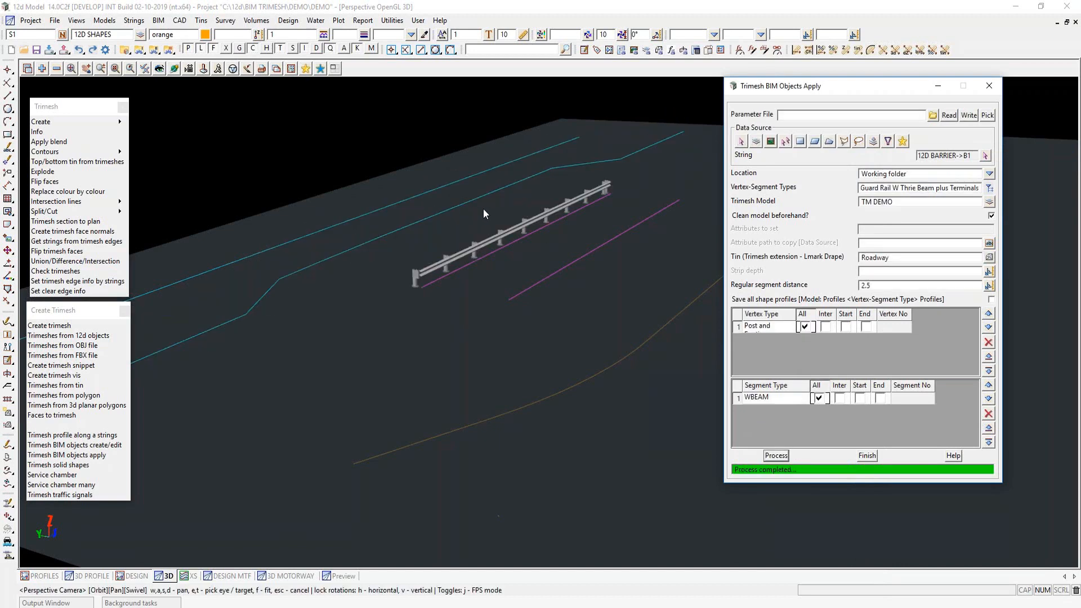
scroll(483, 208, "up", 3)
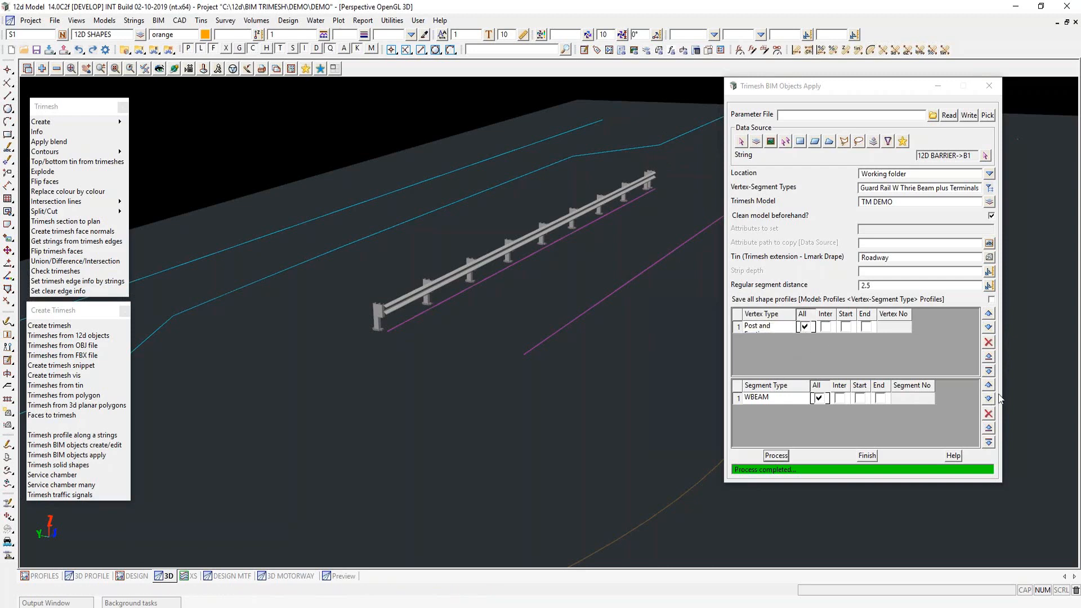
Add a second vertex type, Melt with Flare App, at the start vertex of the guard rail and process it.
left_click(990, 373)
left_click(764, 340)
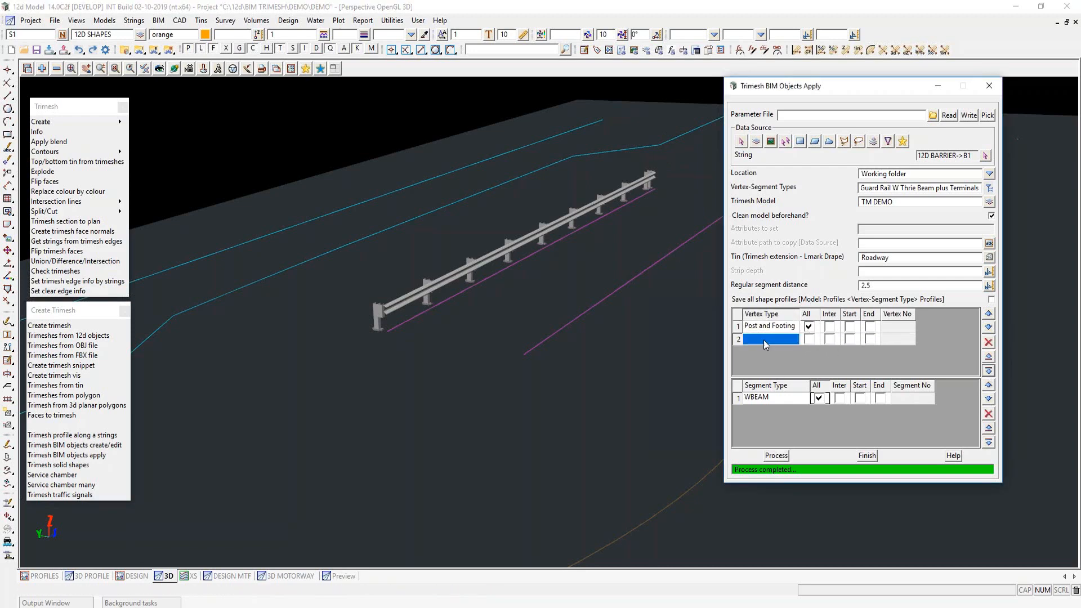
left_click(763, 339)
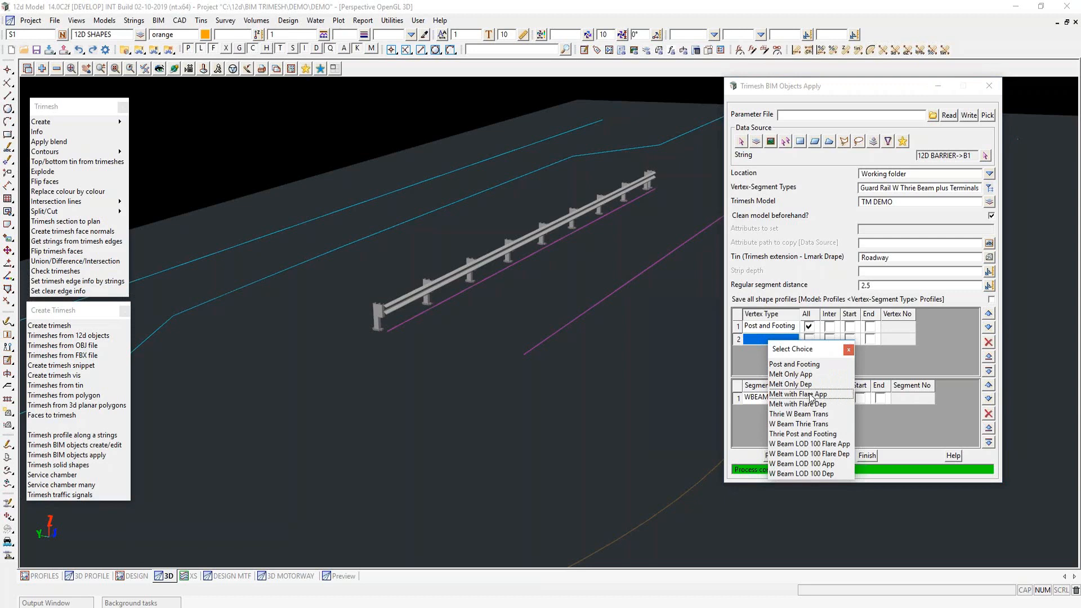
left_click(811, 394)
left_click(850, 339)
left_click(774, 456)
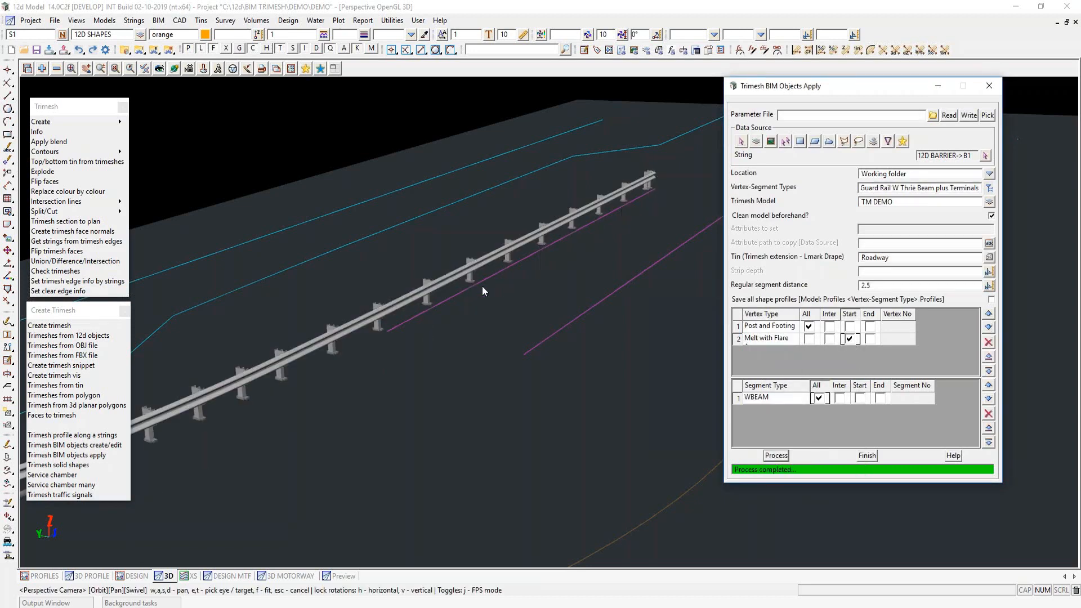
Examine the flared approach terminal at the guard rail's start and how it joins the rail.
scroll(486, 287, "down", 3)
scroll(350, 345, "up", 1)
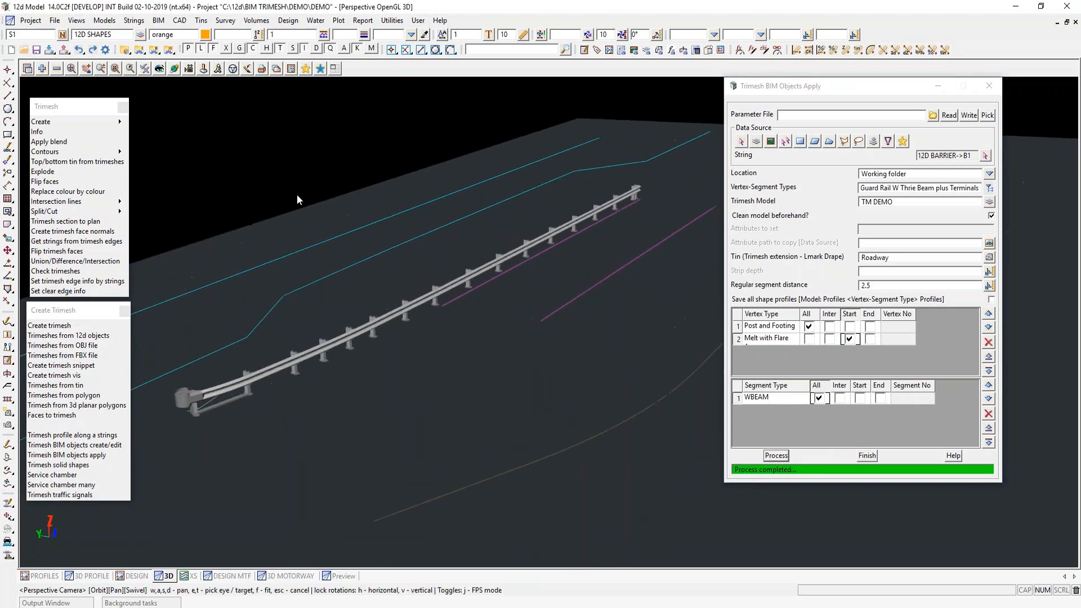
left_click(172, 69)
left_click_drag(413, 322, 285, 355)
scroll(285, 356, "up", 2)
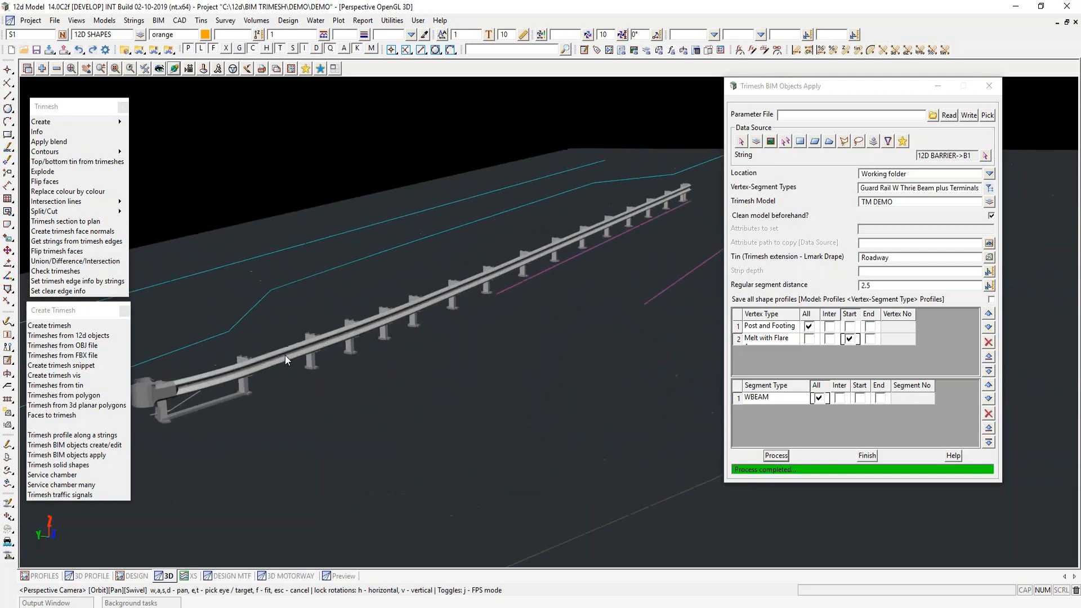
scroll(481, 316, "up", 2)
scroll(481, 316, "down", 4)
scroll(429, 339, "up", 2)
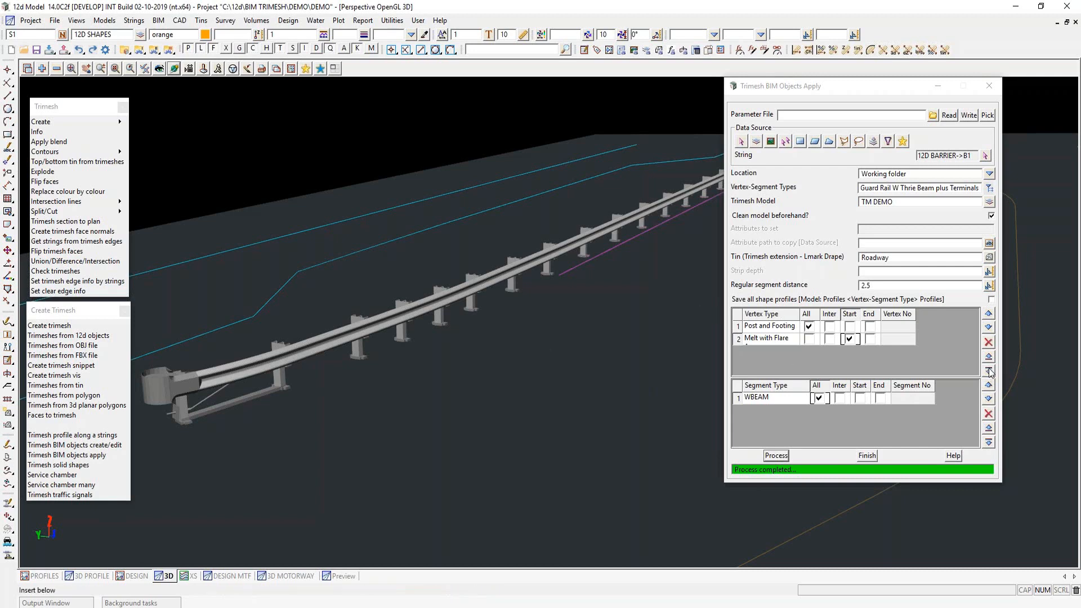
Add a third vertex type, Melt Only Dep, at the guard rail's end vertex and process it.
left_click(849, 356)
double_click(775, 350)
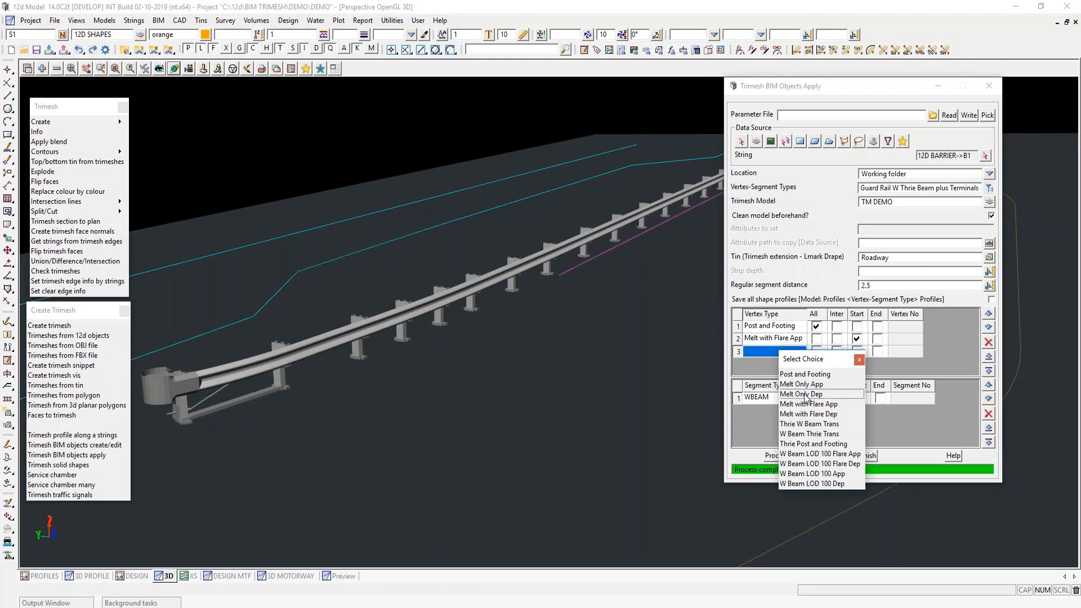
left_click(806, 394)
left_click(877, 351)
left_click(776, 455)
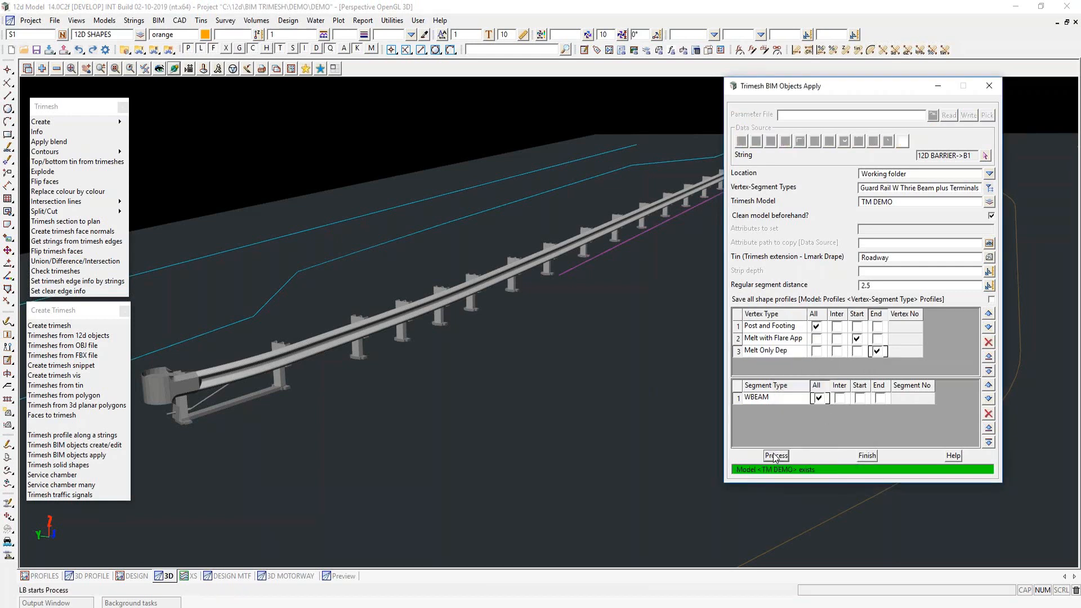
scroll(283, 396, "down", 3)
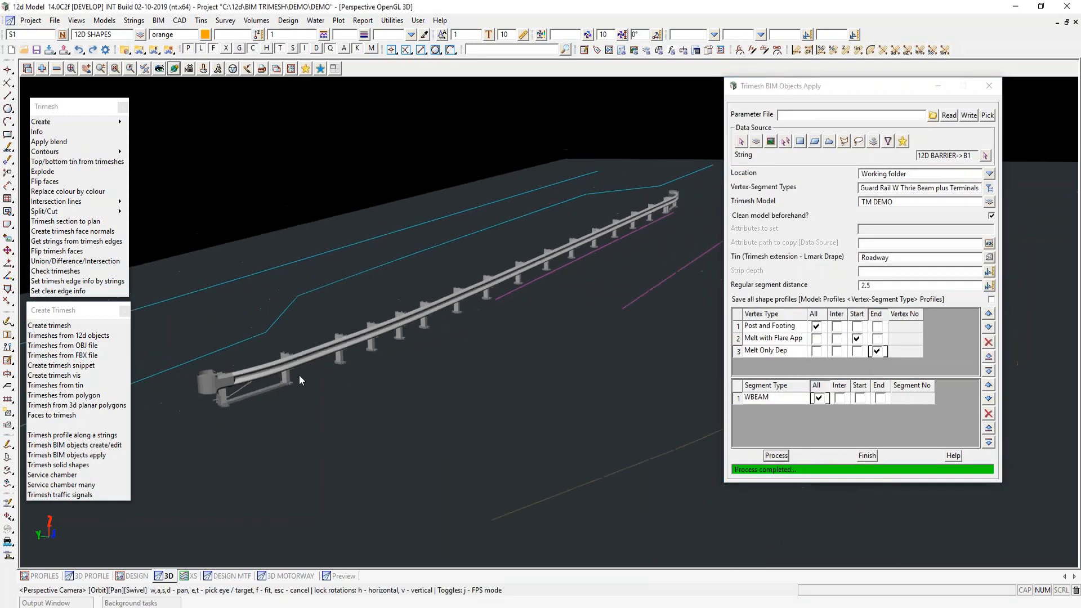
scroll(684, 203, "up", 5)
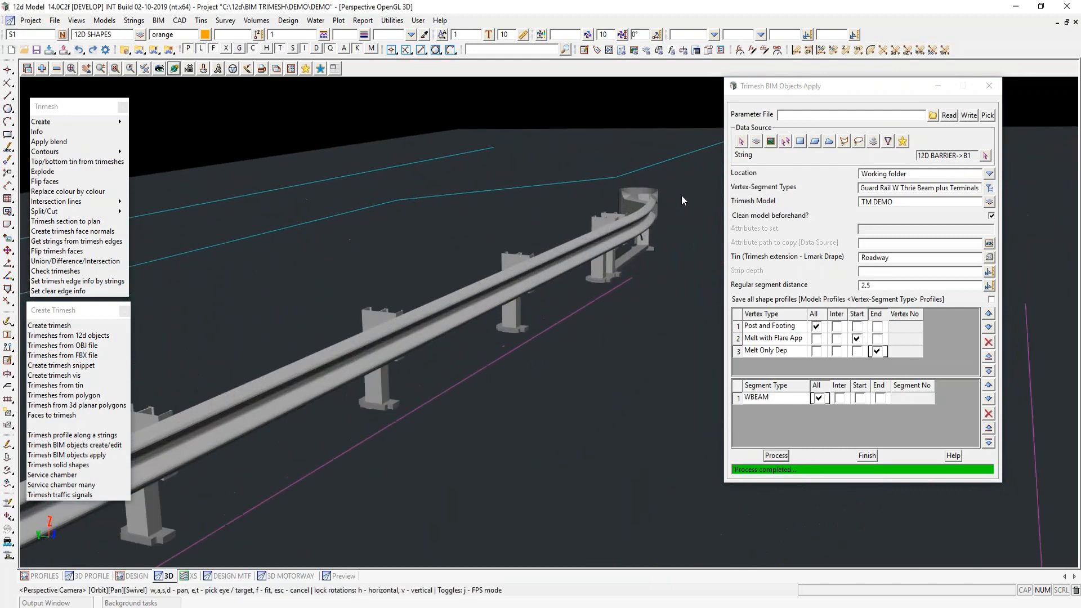
scroll(682, 195, "down", 5)
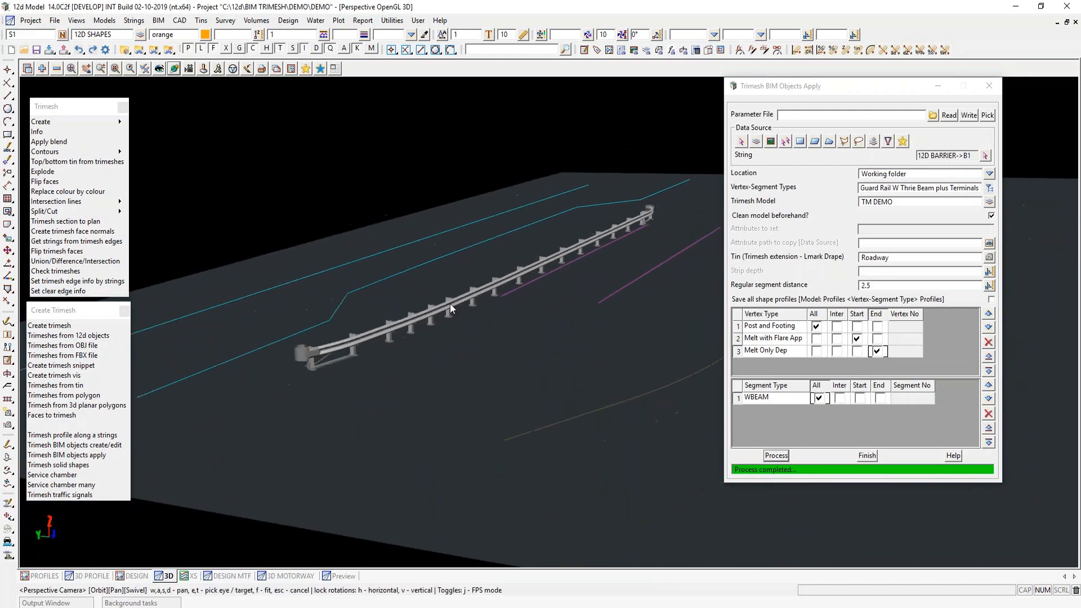
Pick the 12D BARRIER->B2 string and choose Safety Barriers/Wire Rope Barrier Flexfence as its vertex-segment type.
scroll(460, 306, "up", 2)
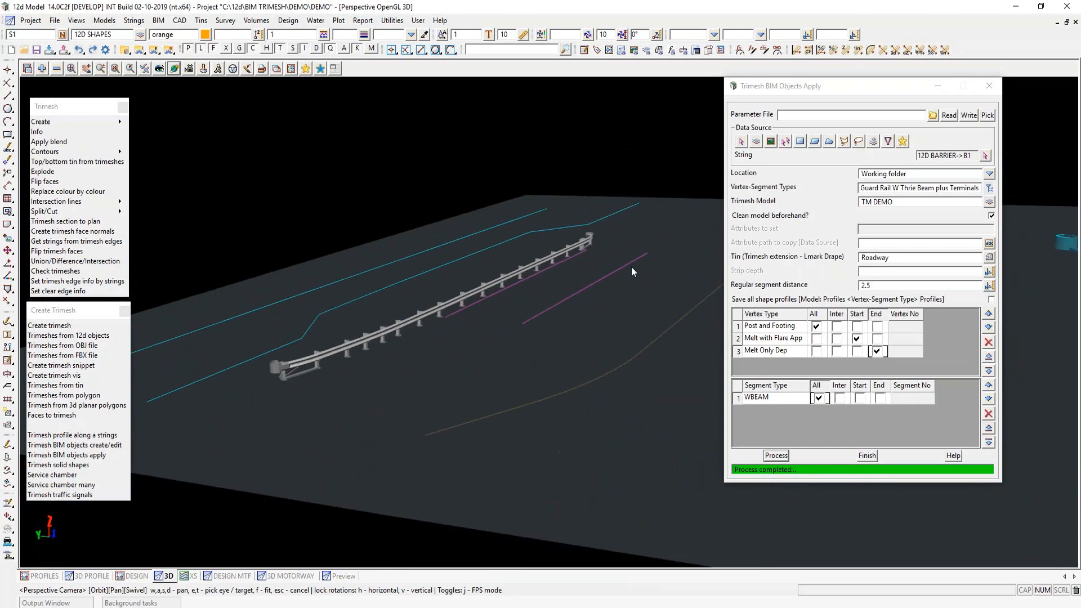
scroll(608, 272, "up", 3)
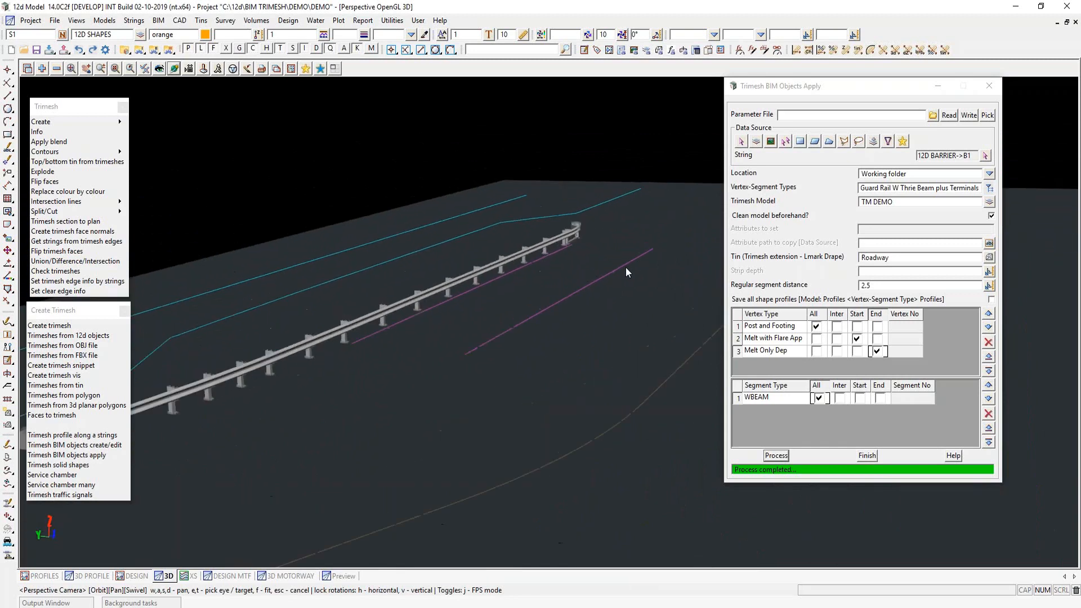
left_click(985, 157)
left_click(551, 309)
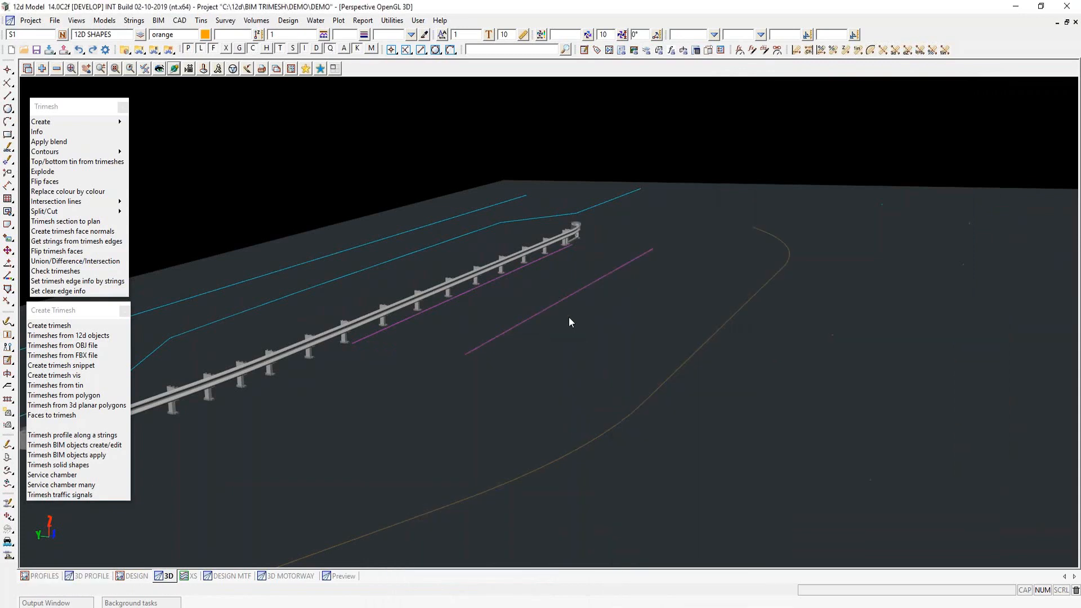
left_click(989, 189)
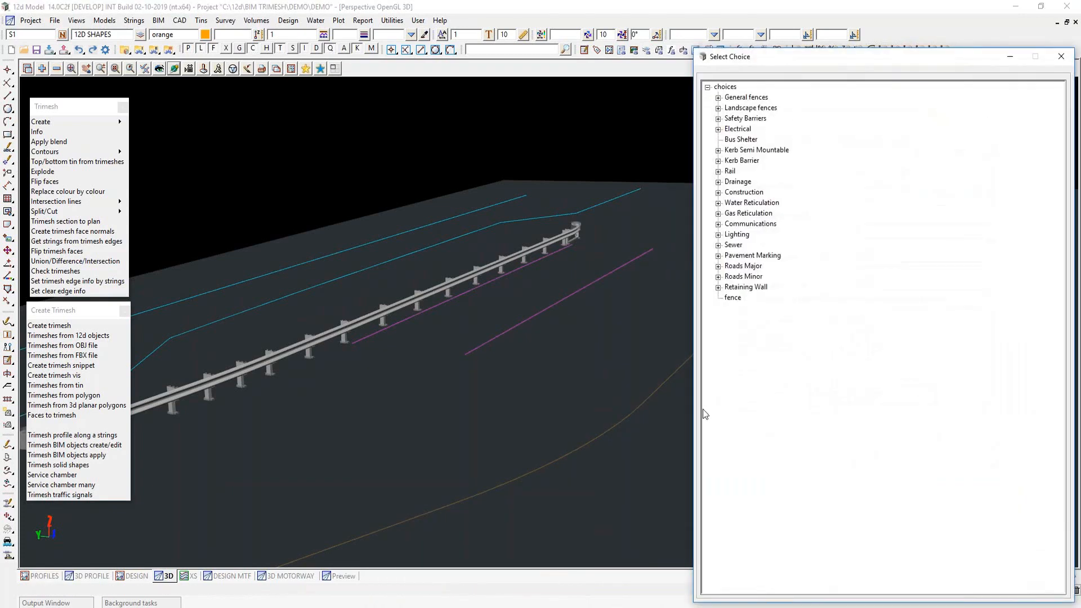
left_click(718, 119)
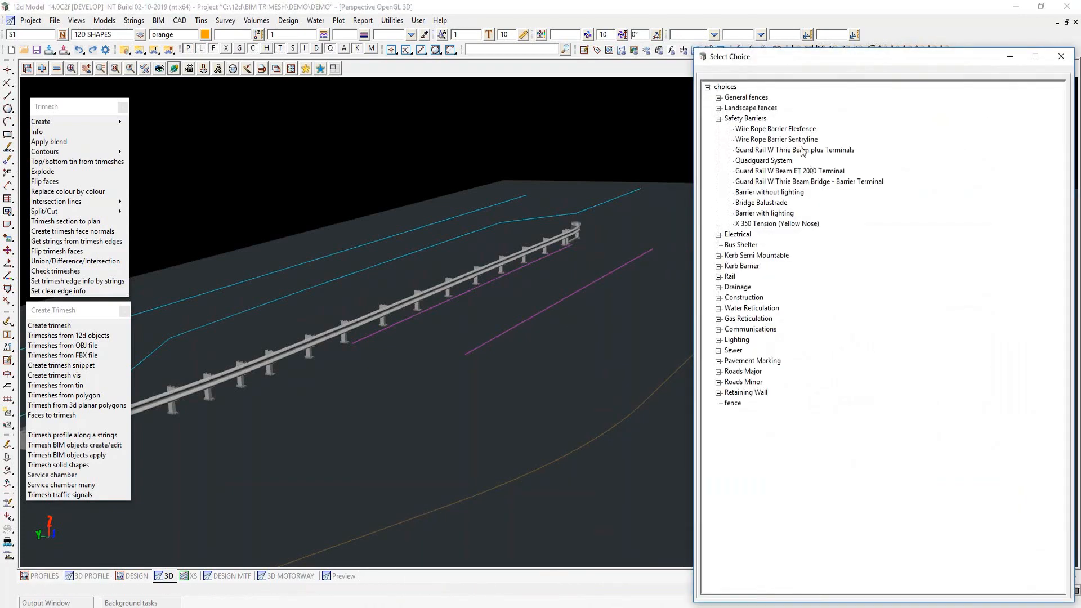
double_click(794, 132)
Apply Post and footings to all vertices and Wire rope to all segments, and process the wire rope barrier.
left_click(804, 326)
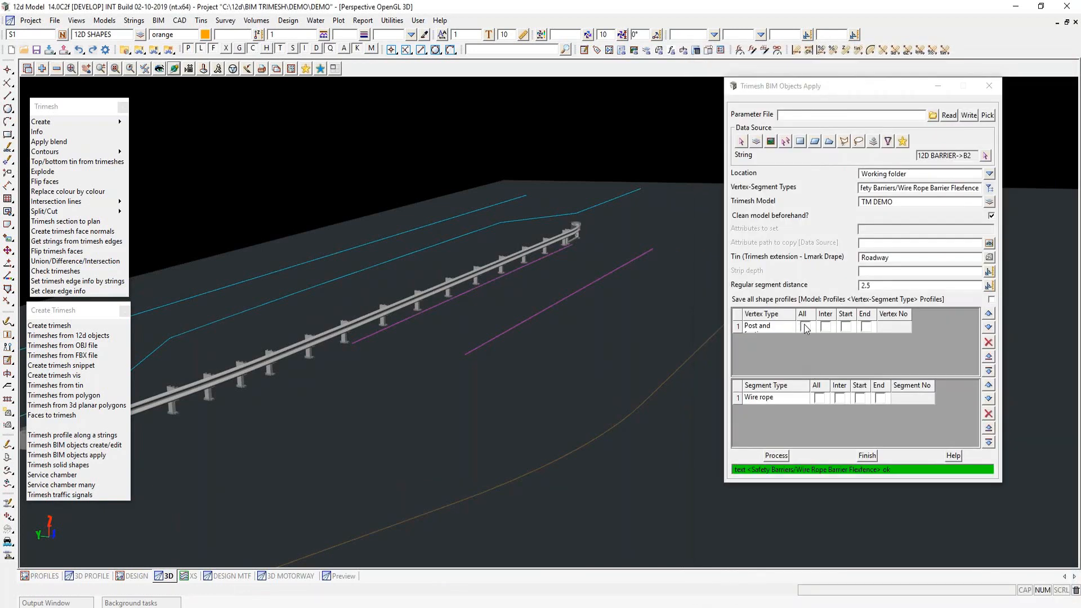
left_click(819, 398)
left_click(776, 456)
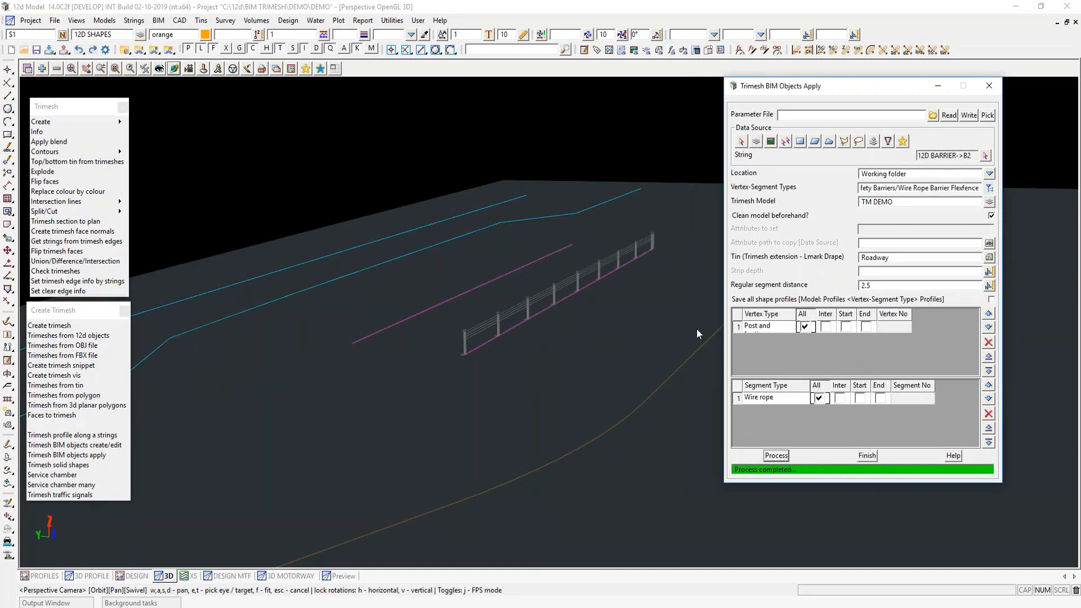
Add a second vertex type, Terminal App End, at the wire rope barrier's start vertex and process it.
left_click(986, 371)
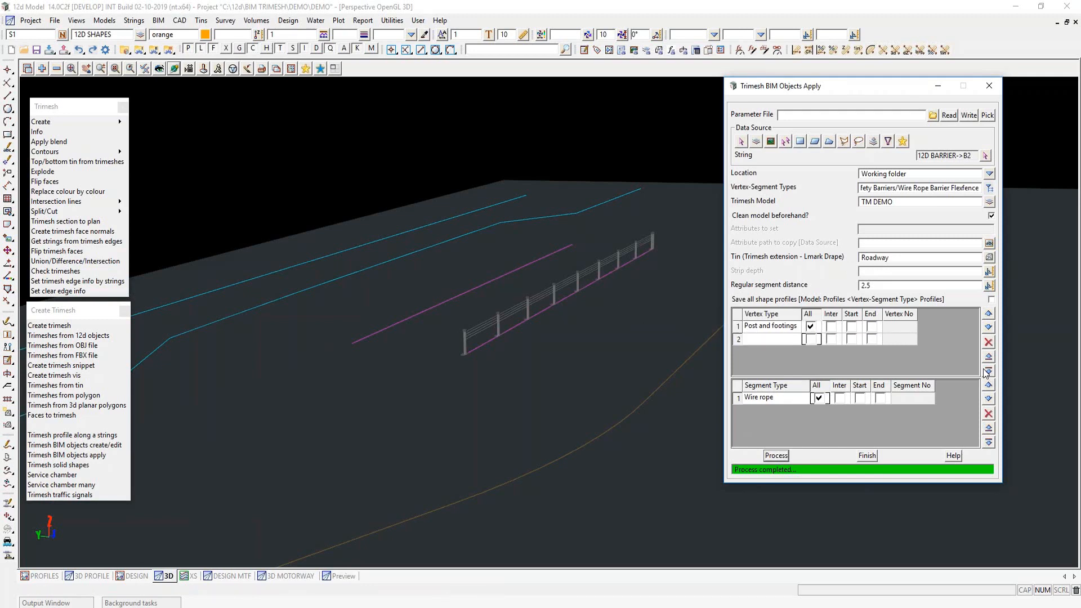
left_click(767, 340)
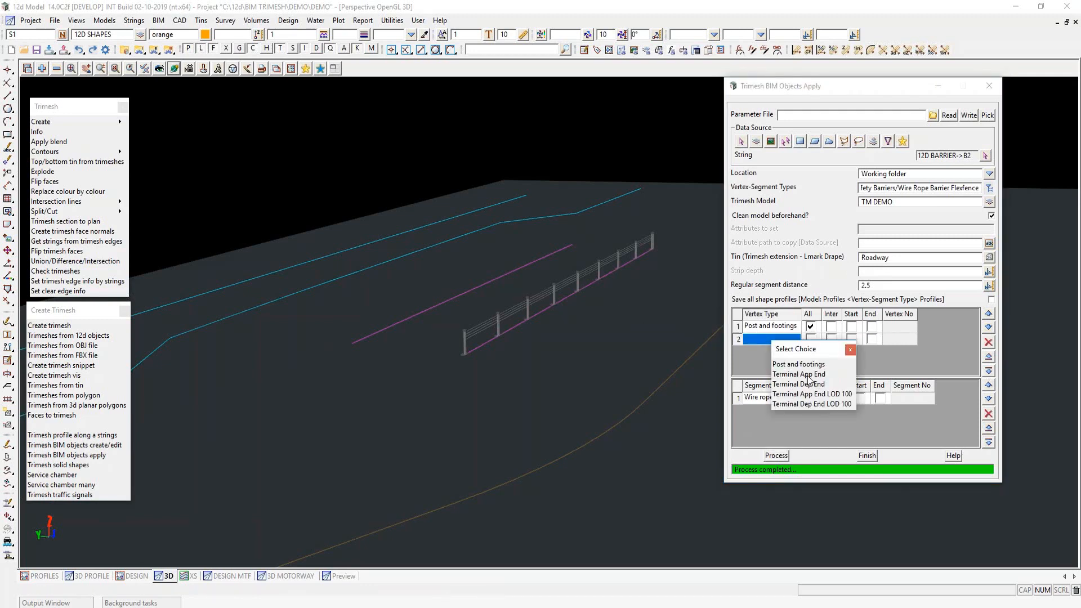
left_click(807, 374)
left_click(850, 339)
left_click(776, 456)
Examine the wire rope barrier's start terminal and its post footings from above and below the road surface.
left_click_drag(566, 282, 522, 309)
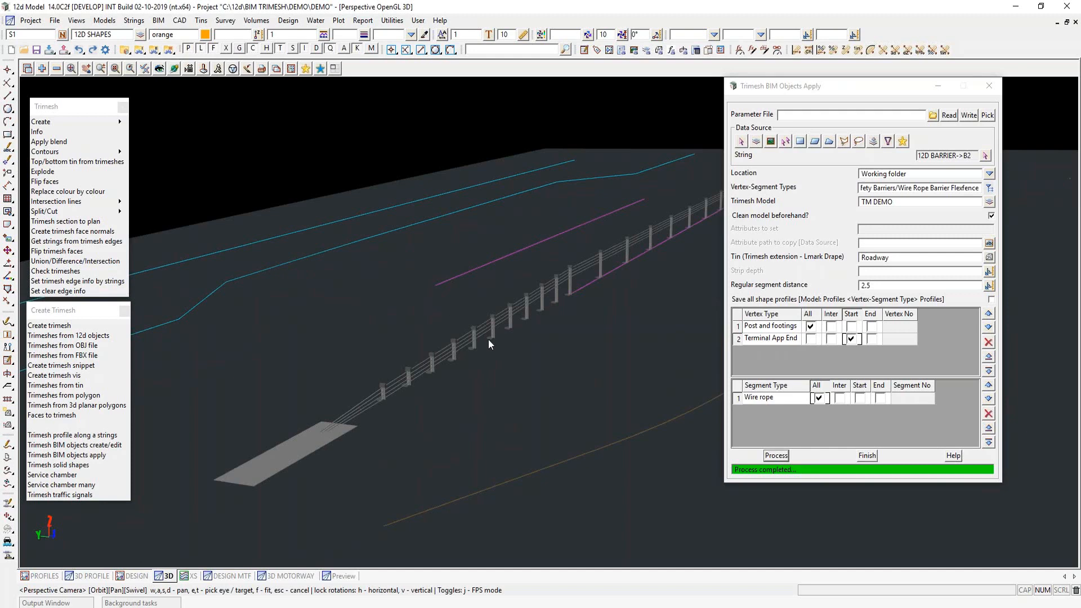
mouse_move(485, 332)
left_mouse_down()
mouse_move(498, 293)
mouse_move(491, 329)
left_mouse_up()
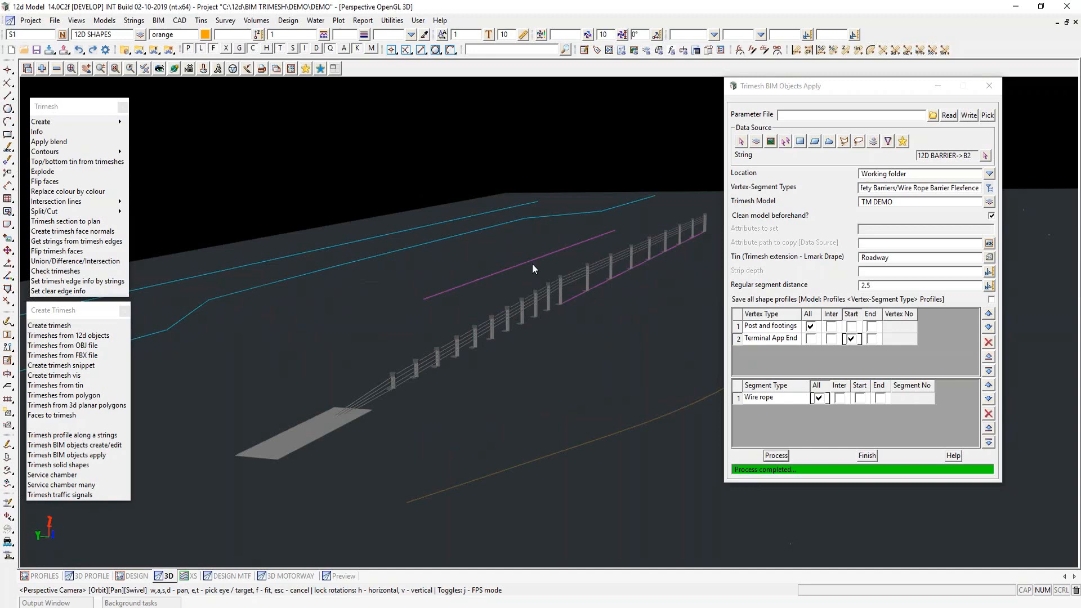
scroll(454, 298, "down", 3)
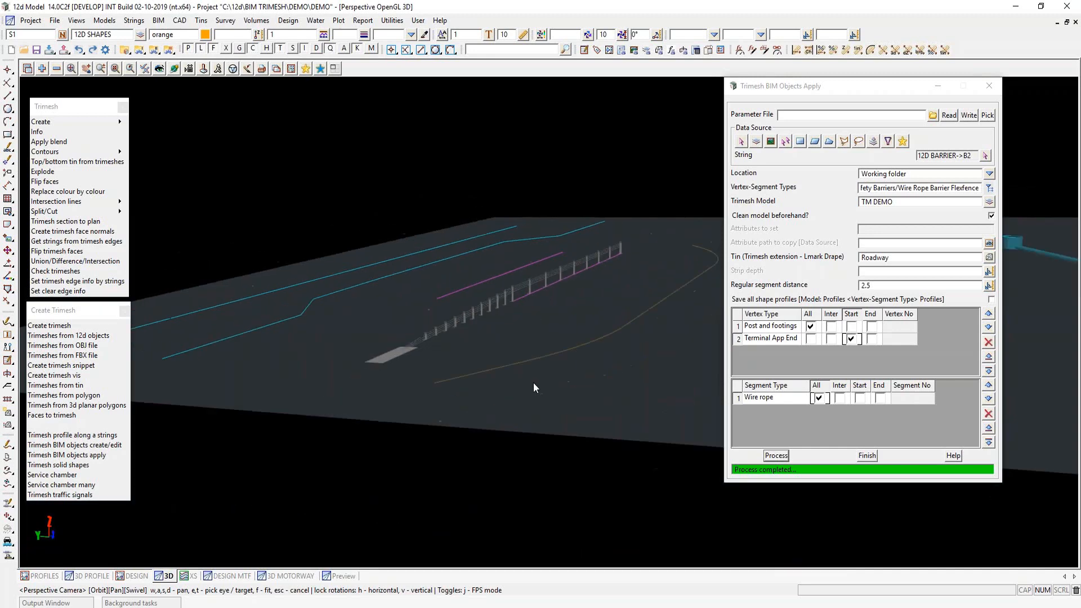
scroll(568, 343, "up", 2)
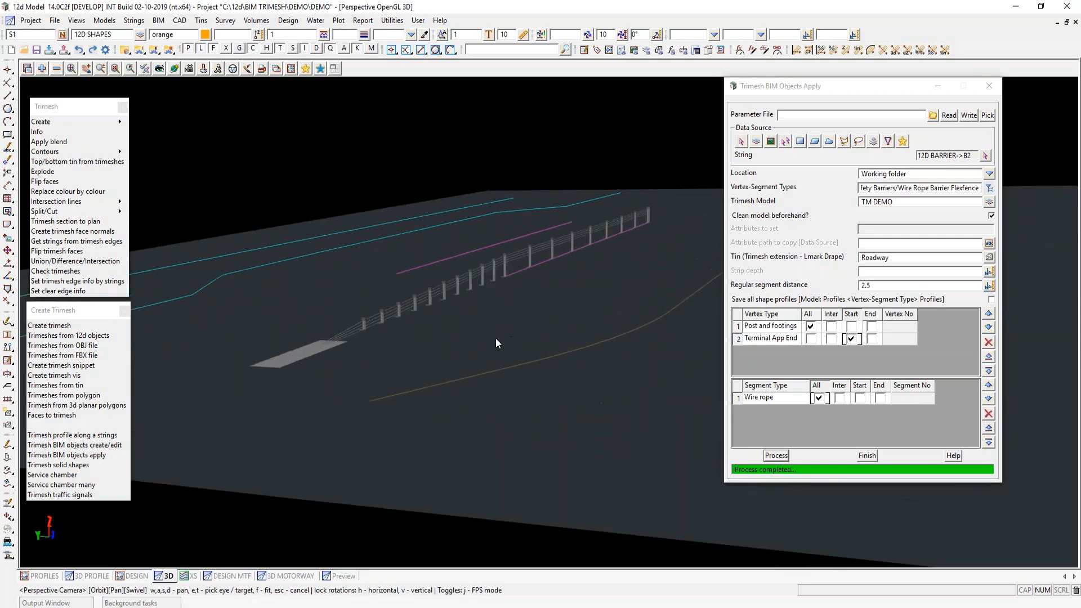
middle_click_drag(497, 338, 580, 323)
scroll(336, 340, "down", 2)
scroll(570, 329, "up", 2)
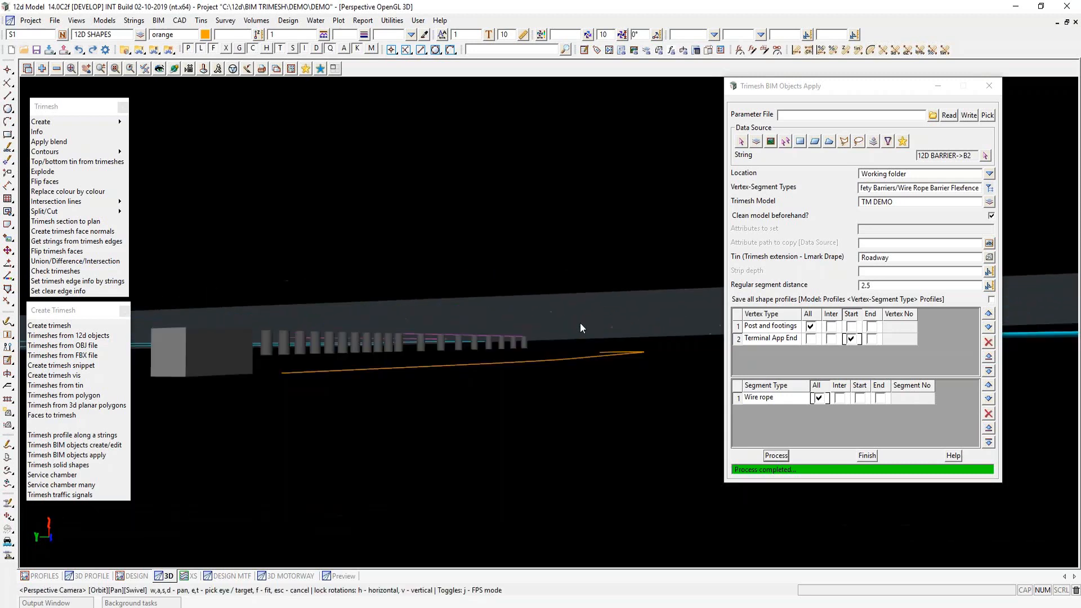
Pick the 12D KERB->B2 string below the surface and choose Communications/1 Conduit x 300 Trench as its vertex-segment type.
left_click(986, 156)
left_click(513, 364)
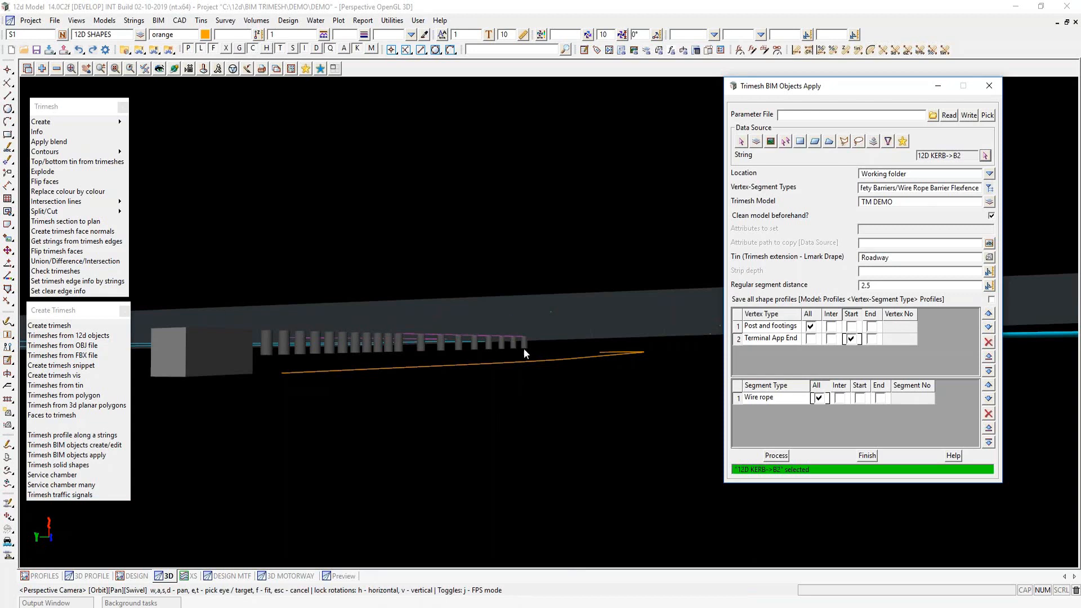
left_click(174, 68)
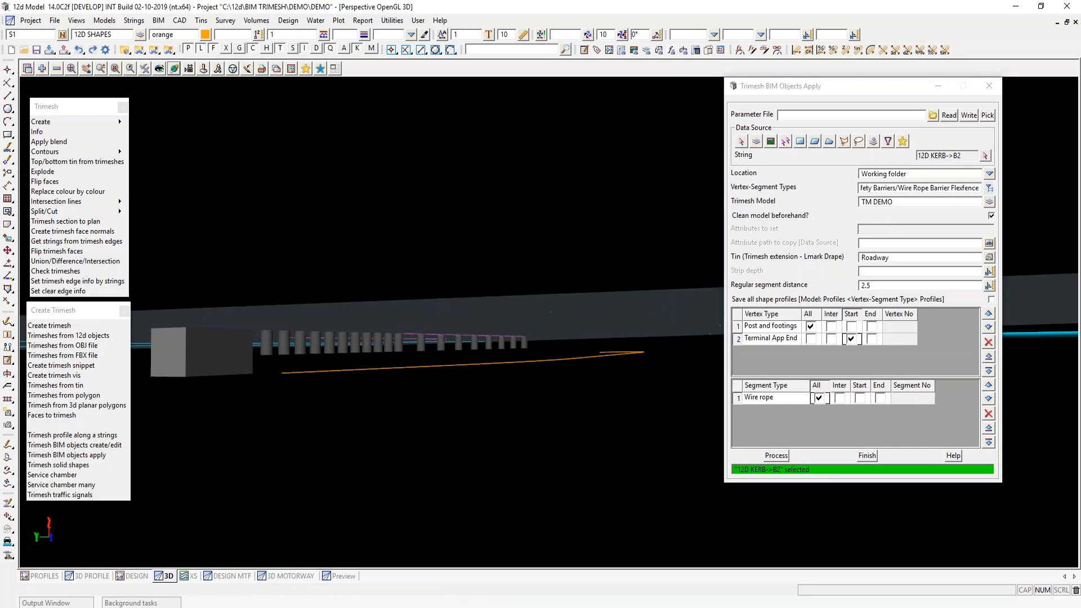
left_click(989, 188)
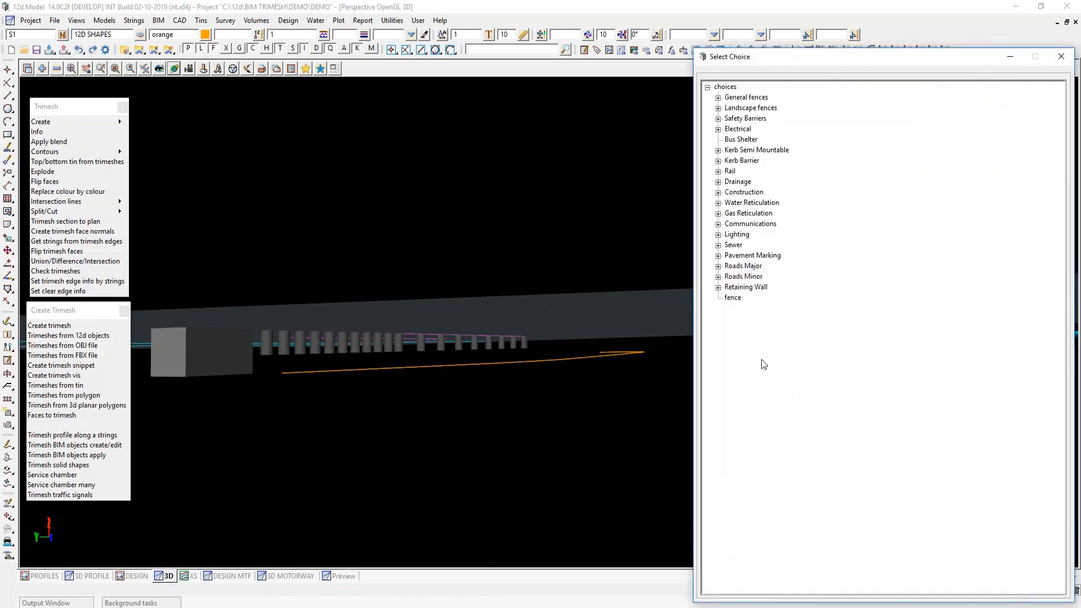
left_click(718, 224)
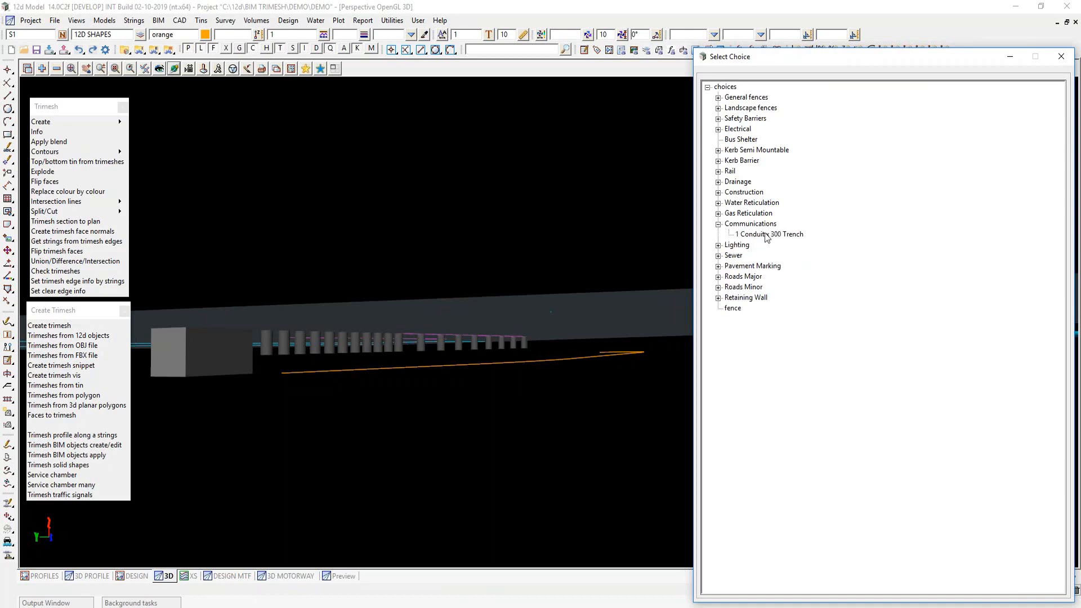
double_click(766, 234)
Apply the Trench type to all segments, clear the Tin, and set the regular segment distance to 1.
left_click(818, 399)
left_click_drag(890, 257, 865, 260)
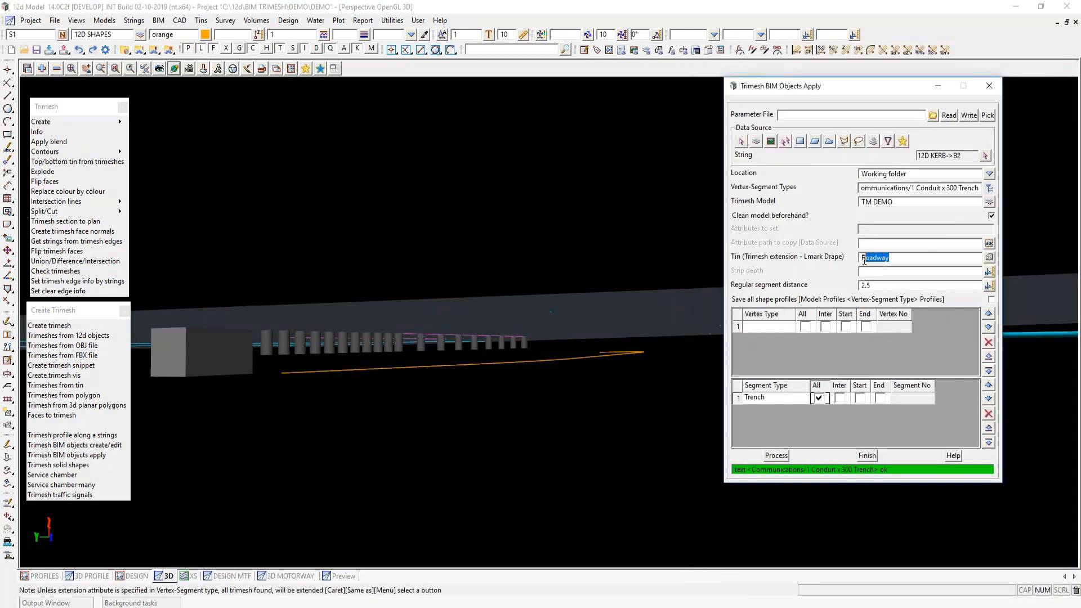
key("BackSpace")
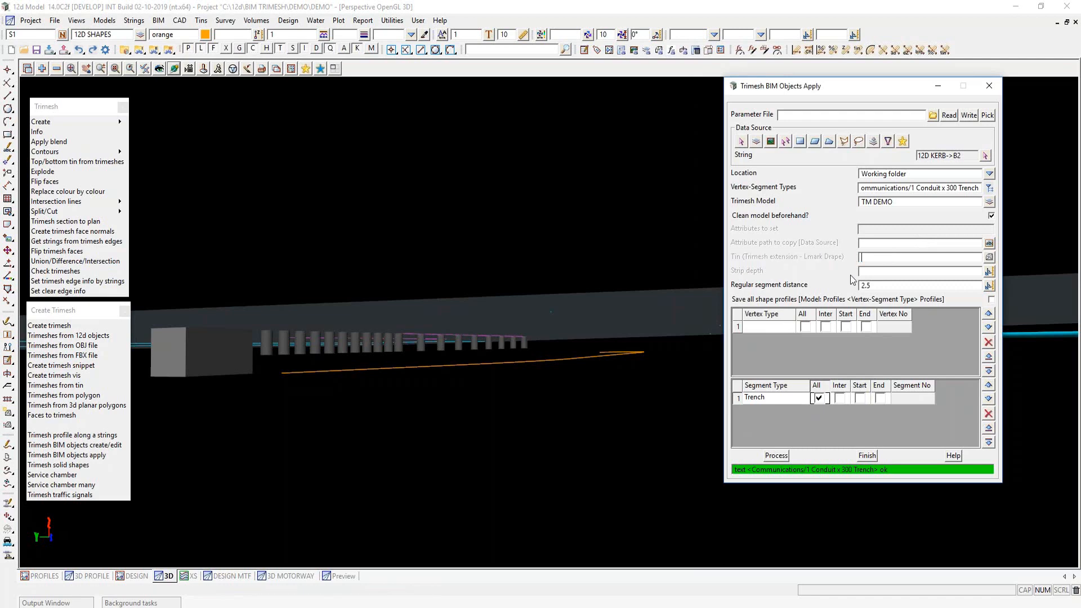
key("Tab")
type("1")
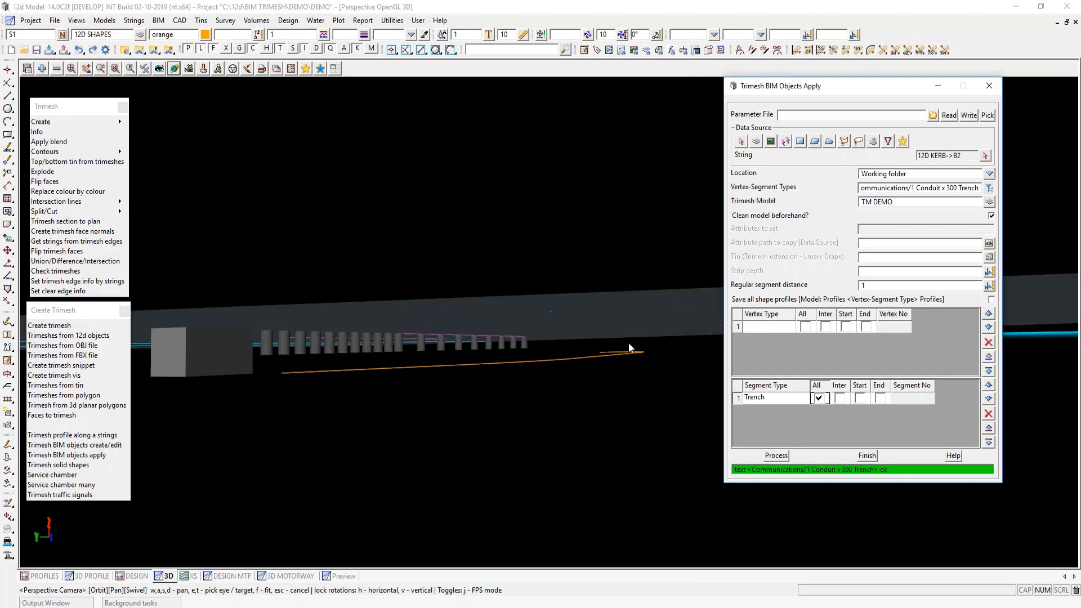
Process the conduit trench along the kerb string and check its end face below the road surface.
left_click(775, 456)
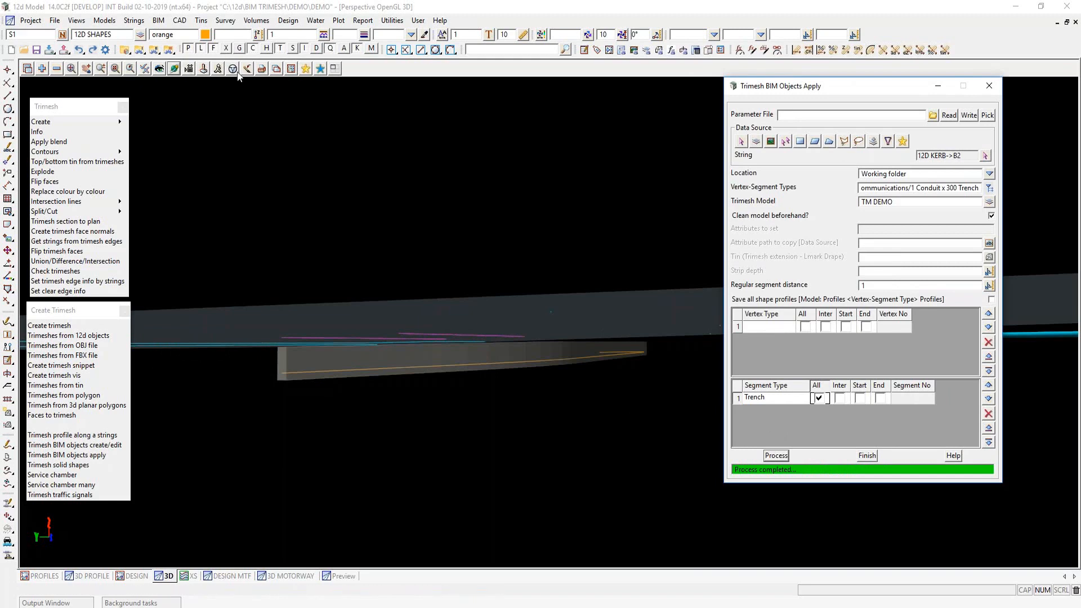
left_click_drag(380, 359, 421, 362)
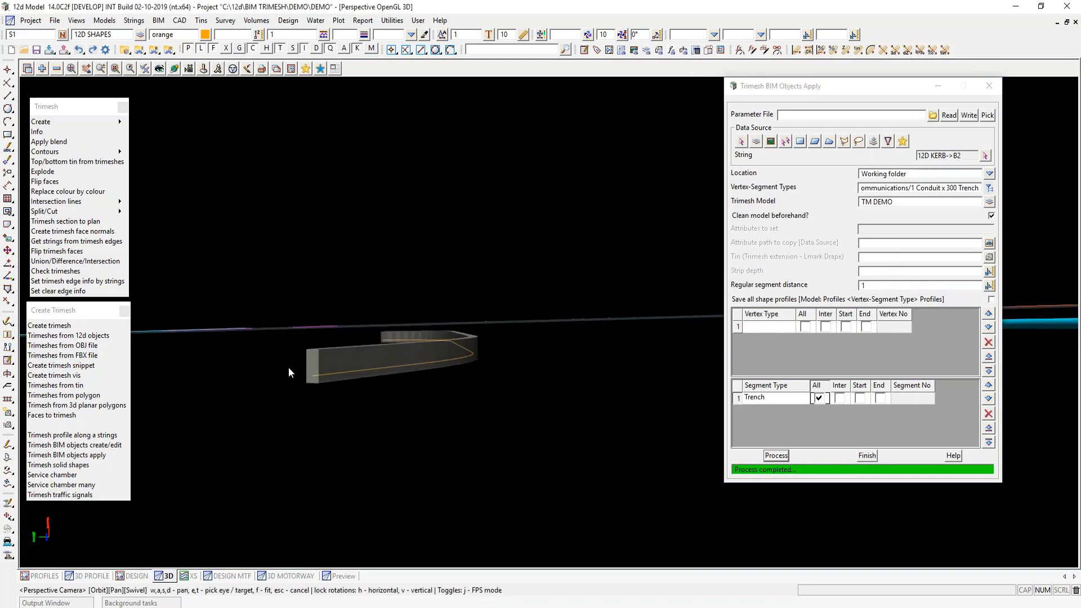
scroll(299, 364, "up", 4)
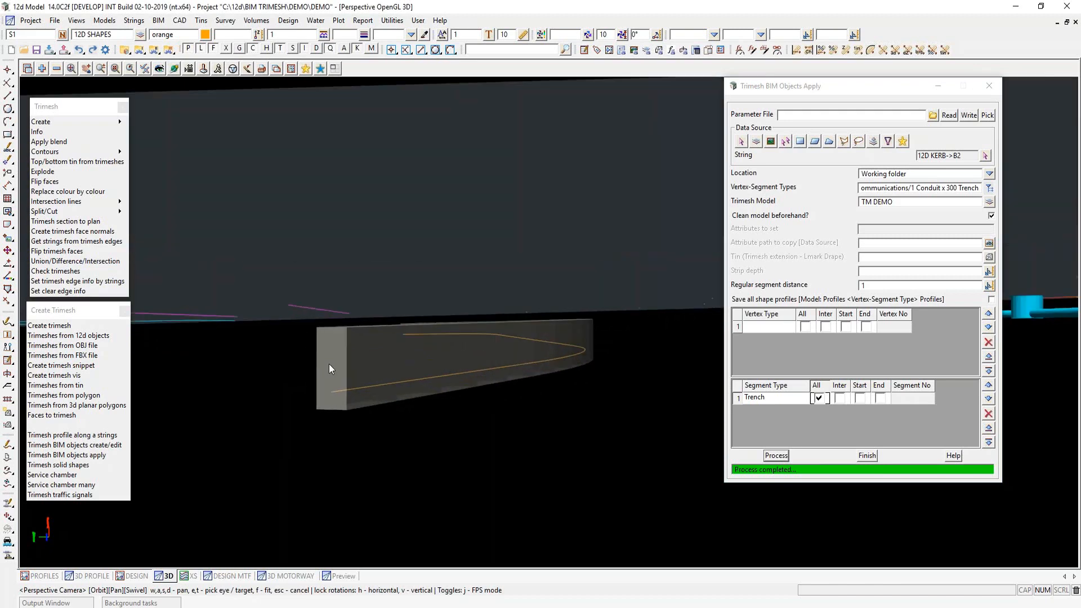
scroll(338, 363, "down", 3)
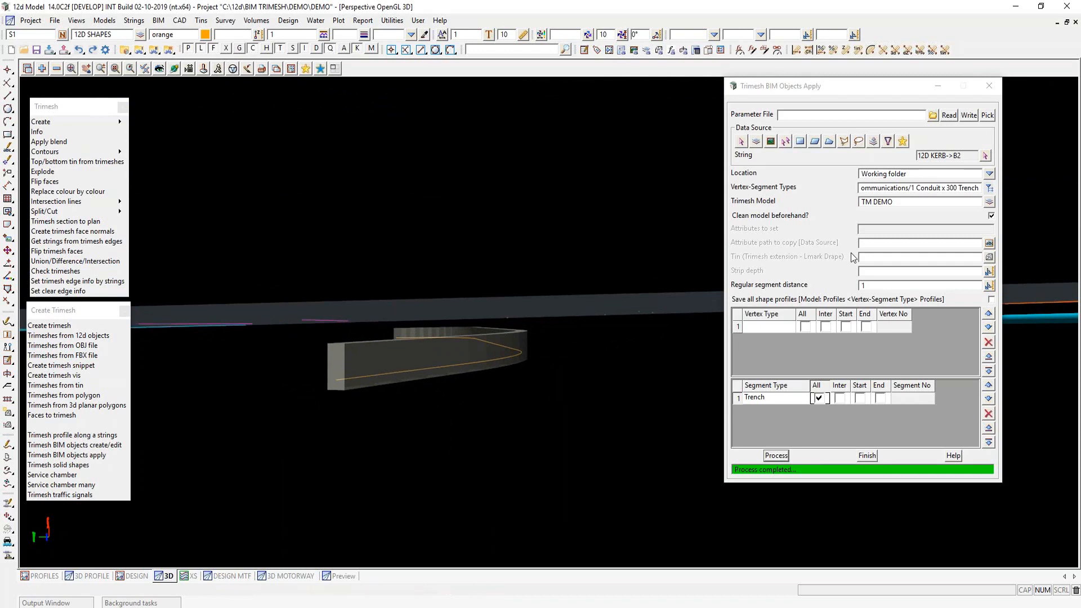
Set the Tin to Roadway and reprocess the conduit trench so it extends up to the road surface.
left_click(990, 257)
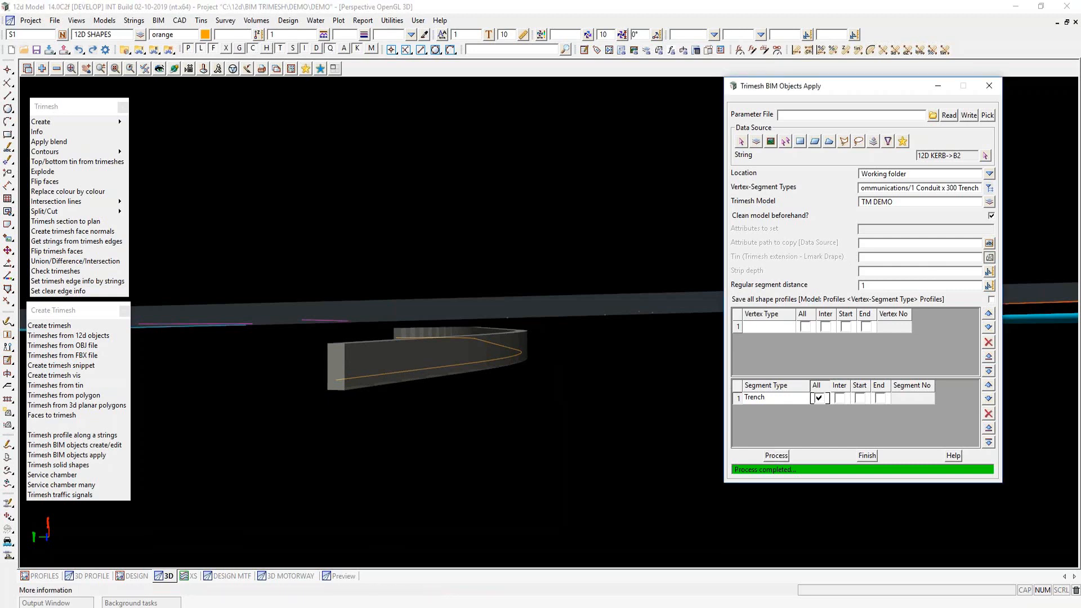
left_click(871, 217)
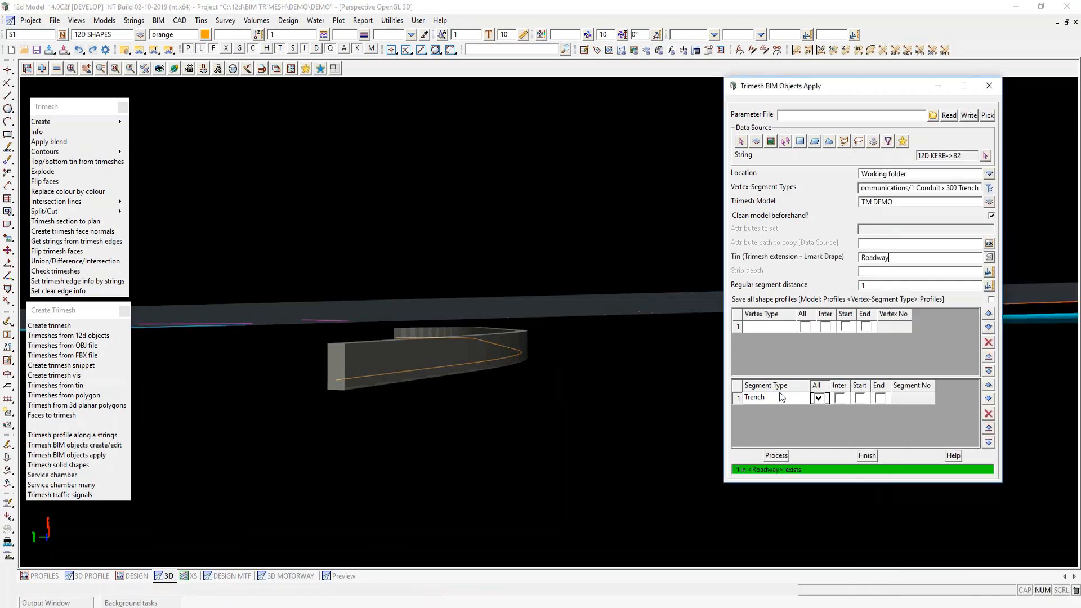
left_click(777, 456)
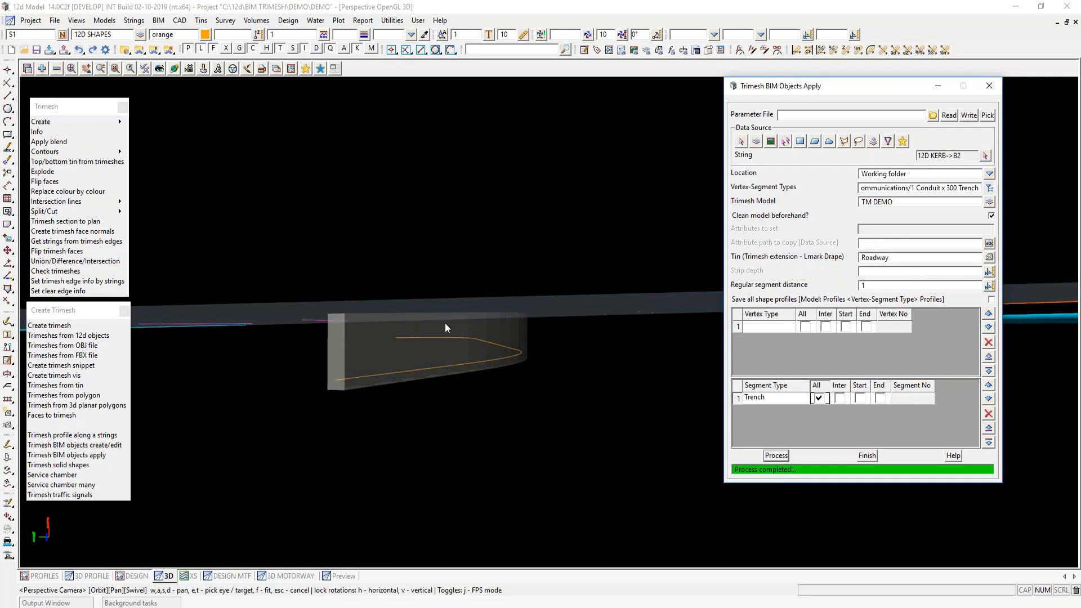
Pick the drainage pipe network string SW DRAINAGE->A1 as the data source.
left_click(174, 68)
left_click_drag(408, 321, 278, 350)
scroll(257, 321, "down", 8)
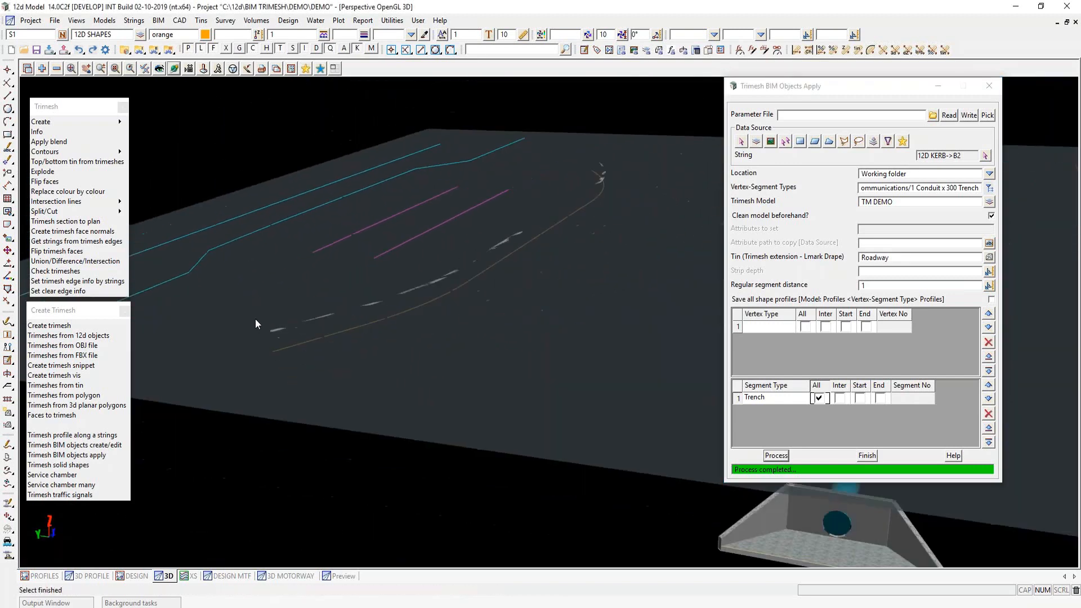
scroll(256, 319, "down", 5)
scroll(525, 316, "up", 8)
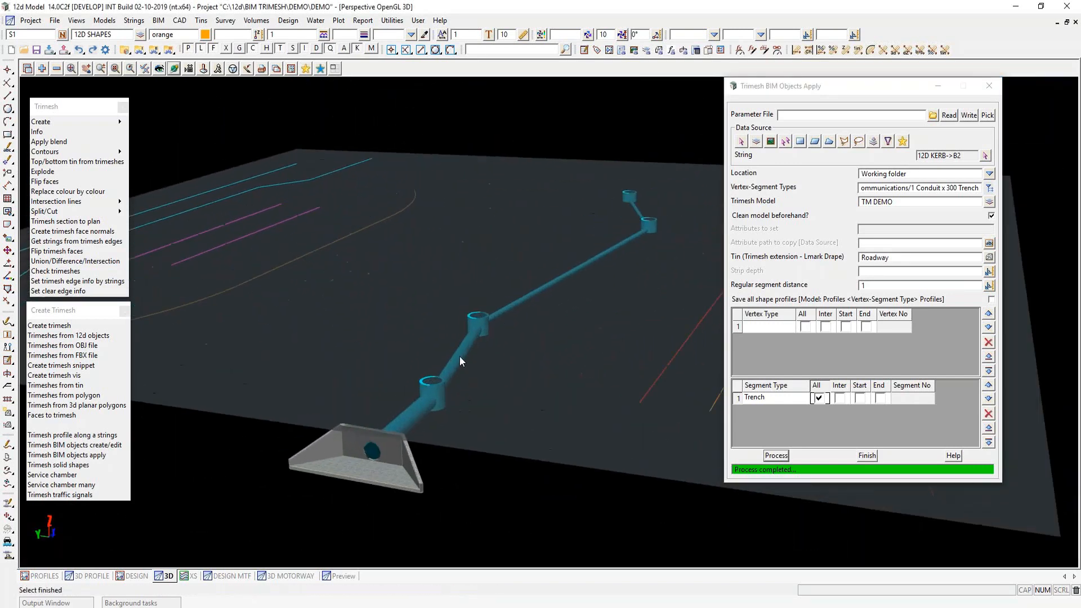
scroll(491, 349, "up", 1)
left_click(987, 154)
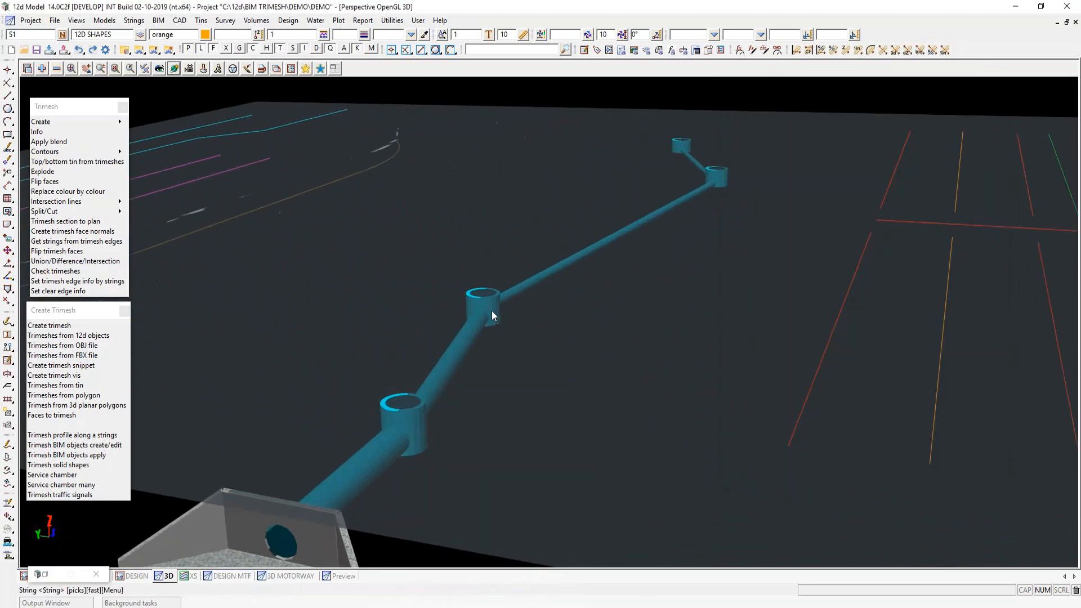
left_click(490, 309)
left_click(491, 308)
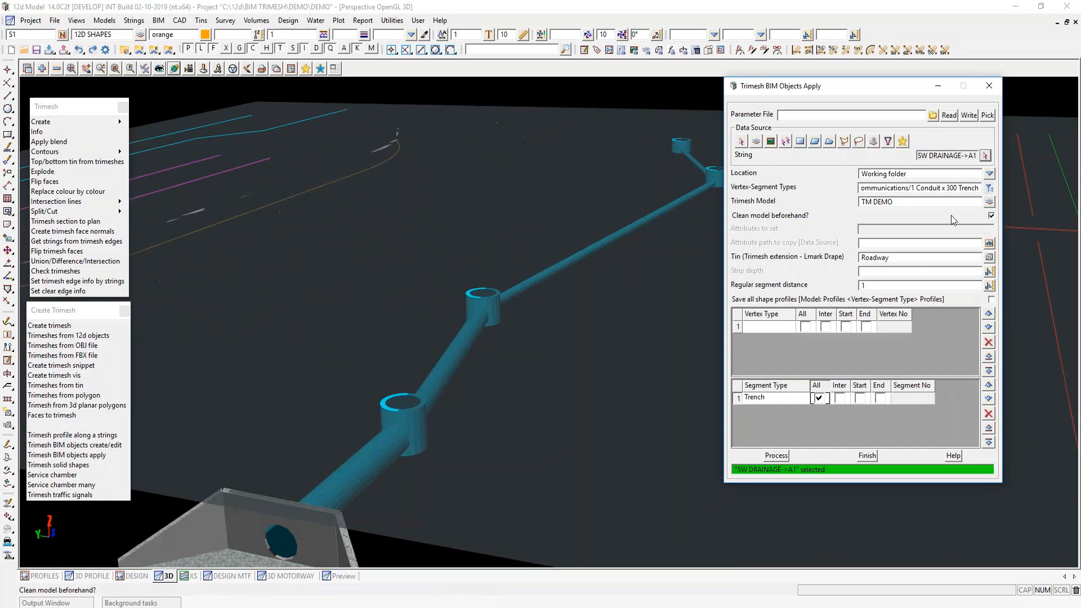
Choose Drainage/Trench as the vertex-segment type, apply Trench to all segments, and process the drainage string.
left_click(990, 187)
left_click(718, 182)
left_click(745, 193)
double_click(745, 192)
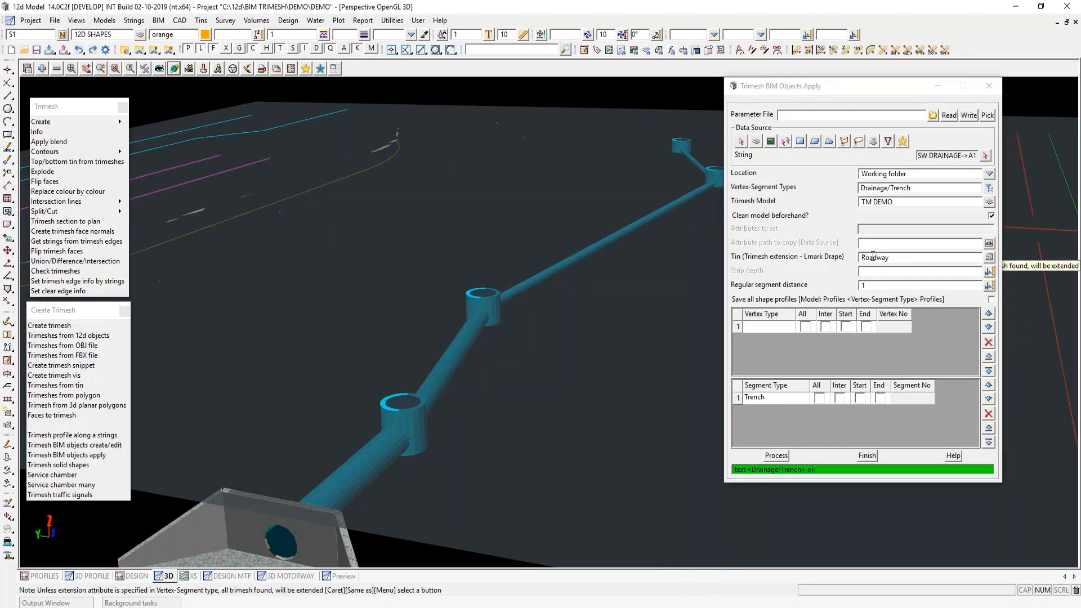
left_click(818, 397)
left_click(775, 456)
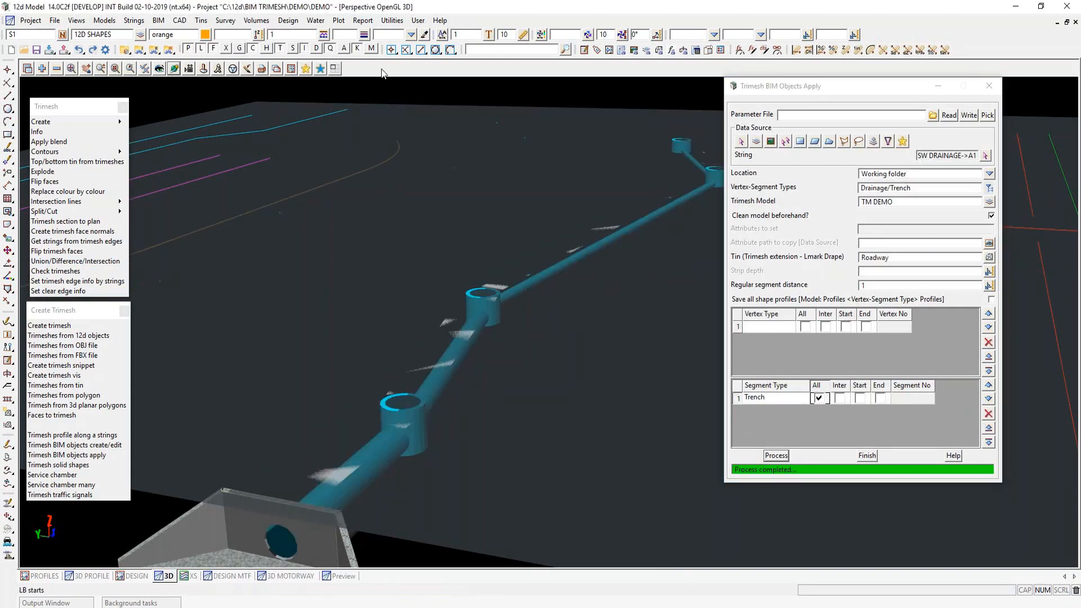
Examine the drainage trench around the pipes and pits in the 3D view and in the XS section view.
left_click_drag(416, 261, 491, 299)
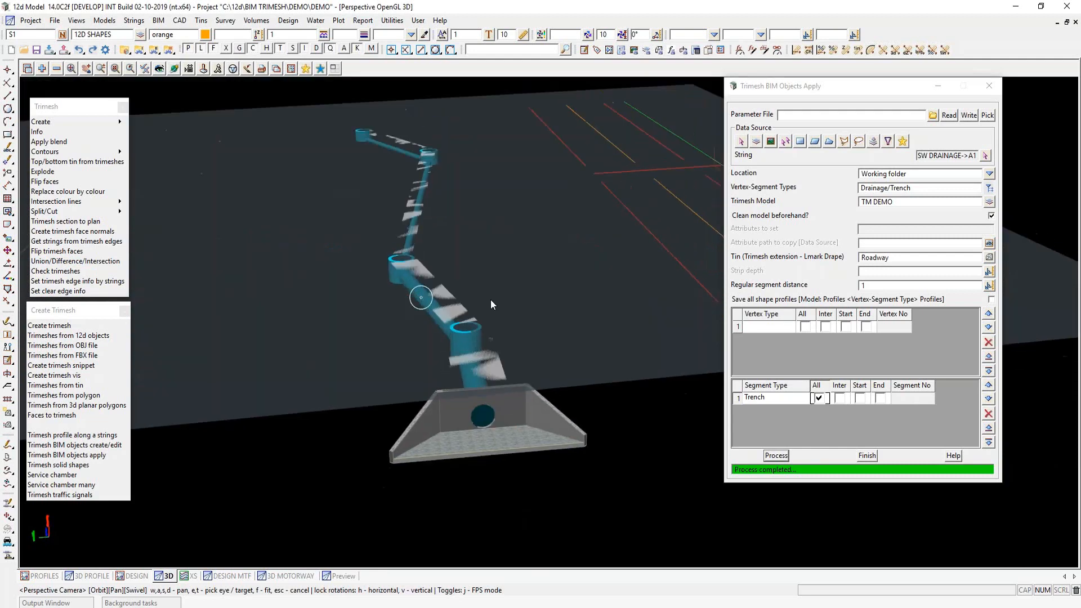
left_click(181, 577)
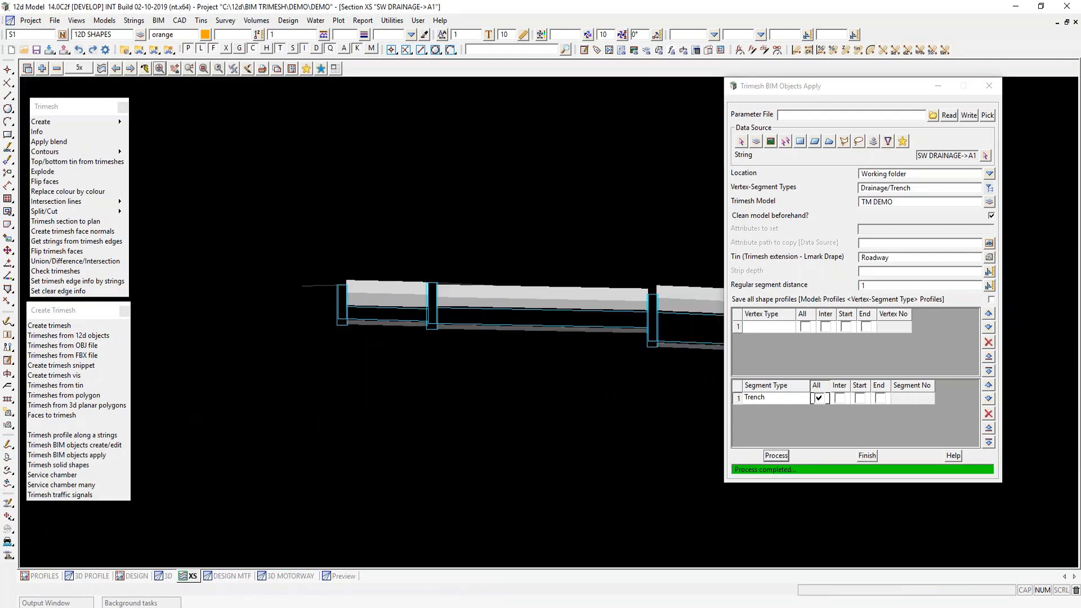
left_click(145, 68)
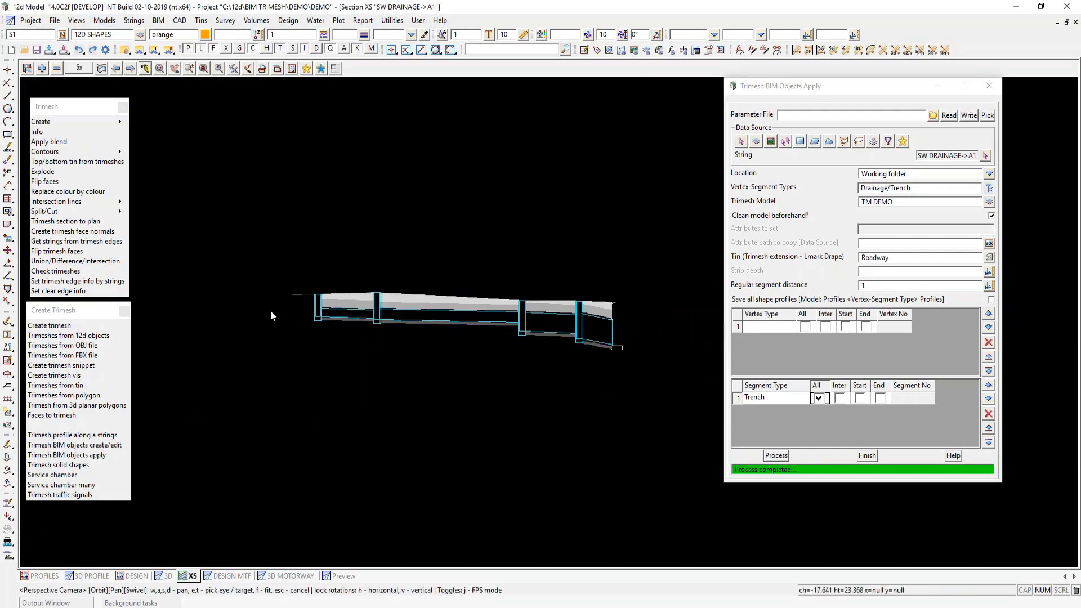
scroll(591, 321, "up", 2)
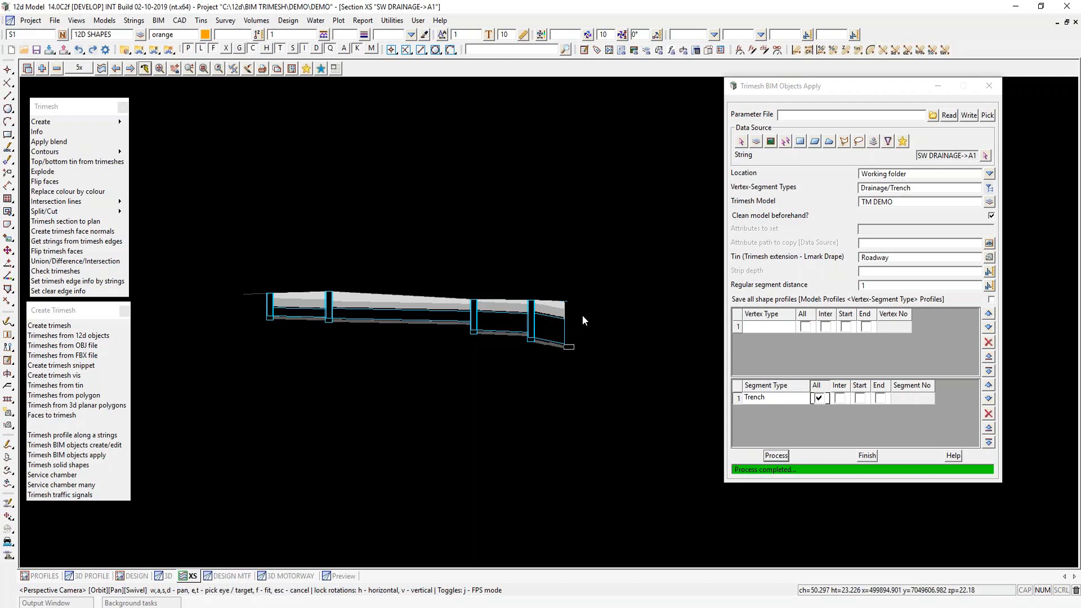
scroll(525, 299, "up", 2)
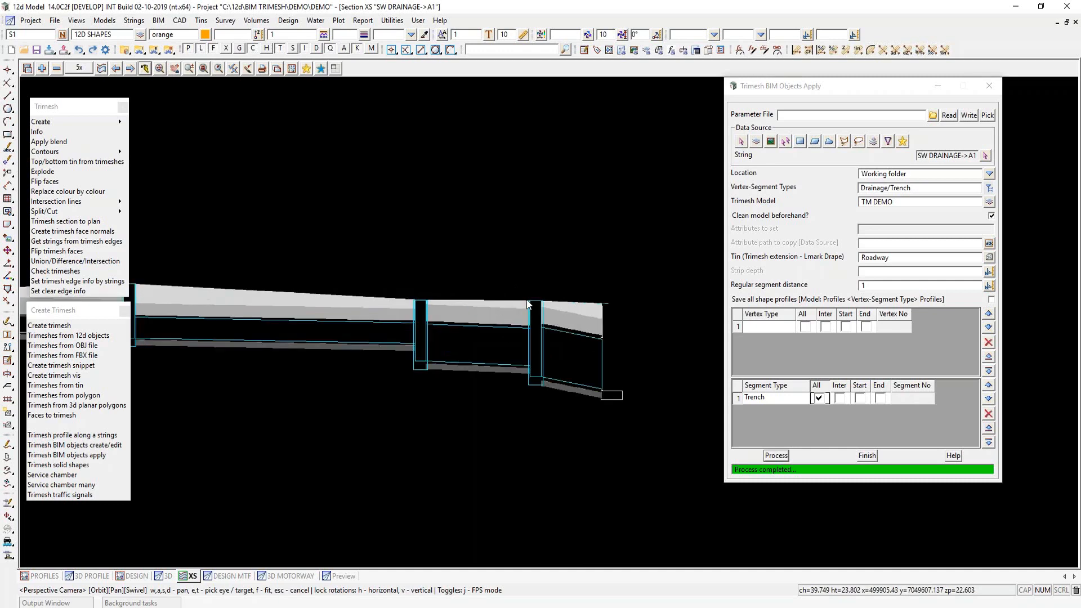
scroll(528, 304, "up", 1)
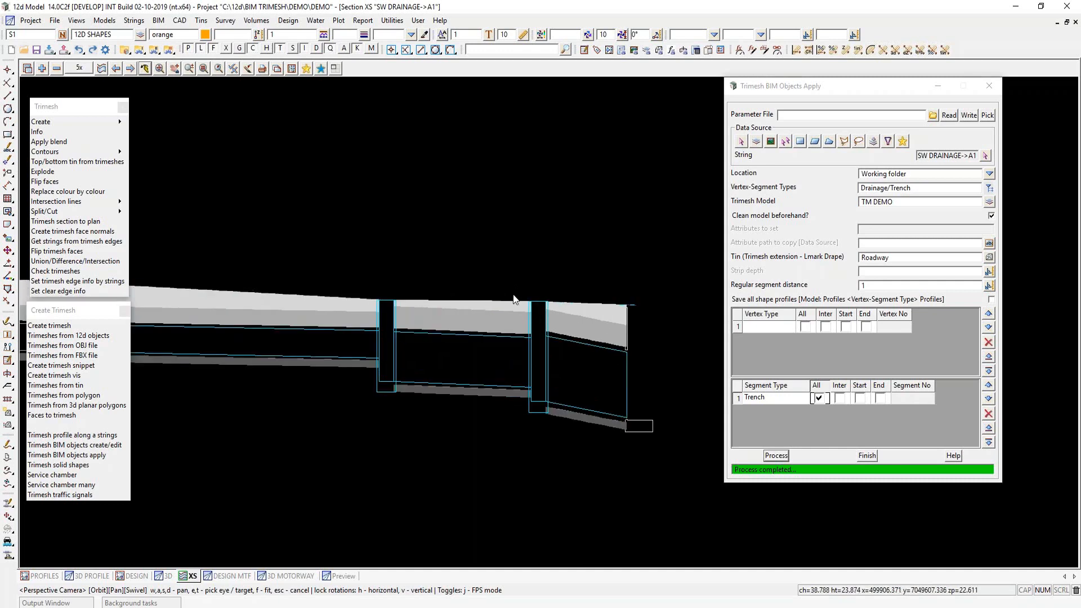
Inquire on the trench layers below and above the pipe between two adjacent pits in the section view.
key("F2")
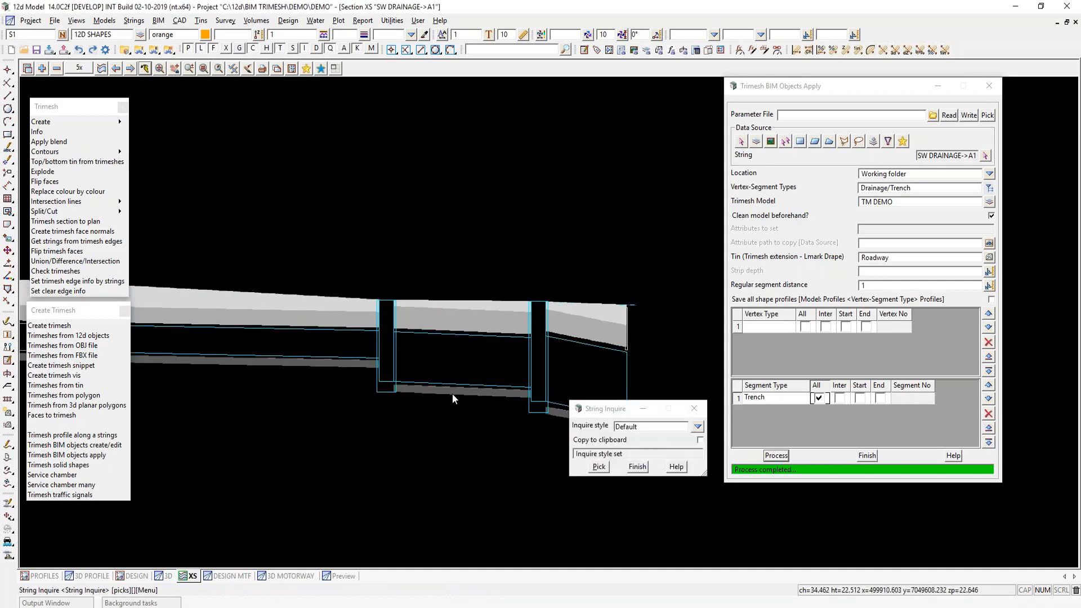
left_click(451, 393)
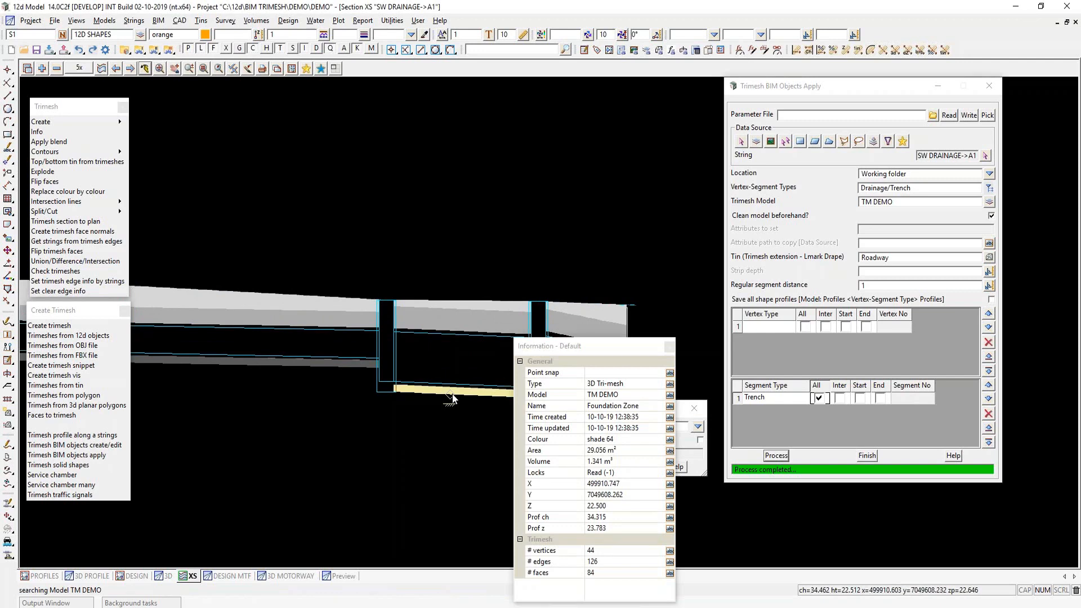
left_click(470, 320)
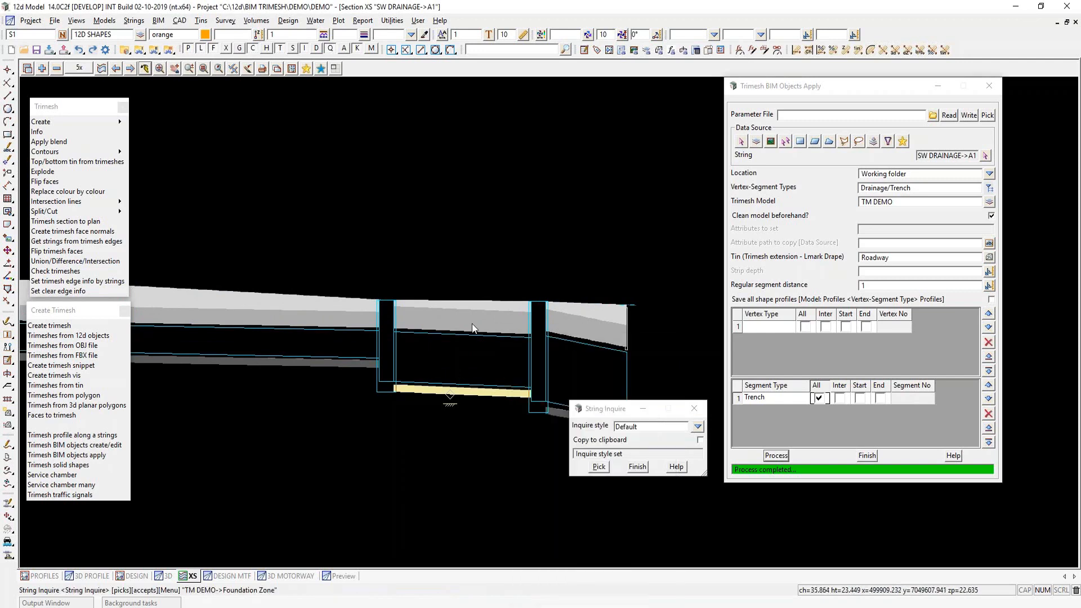
left_click(480, 305)
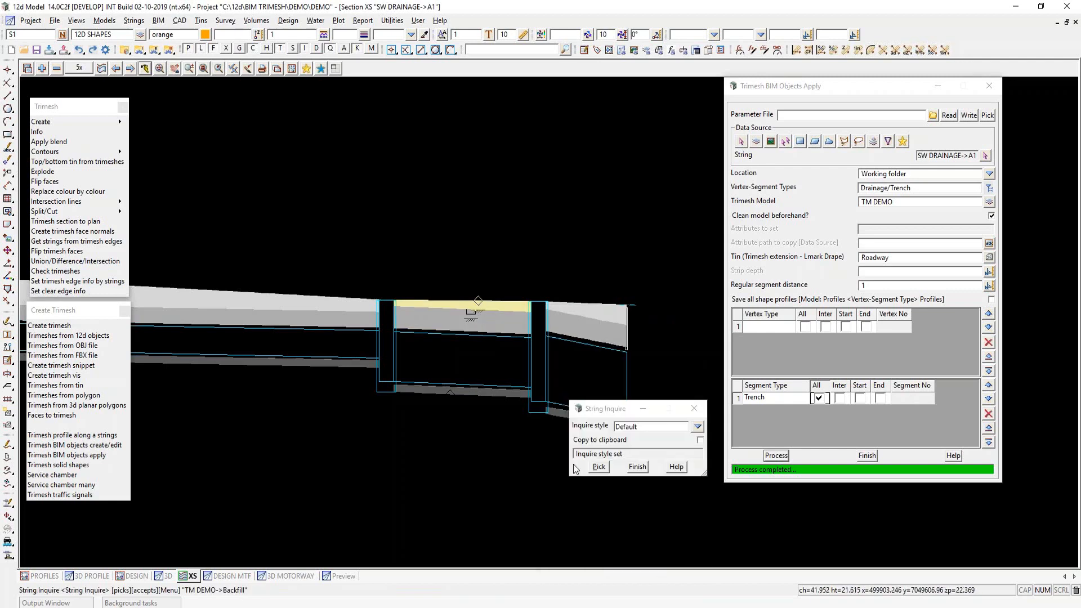
left_click(637, 466)
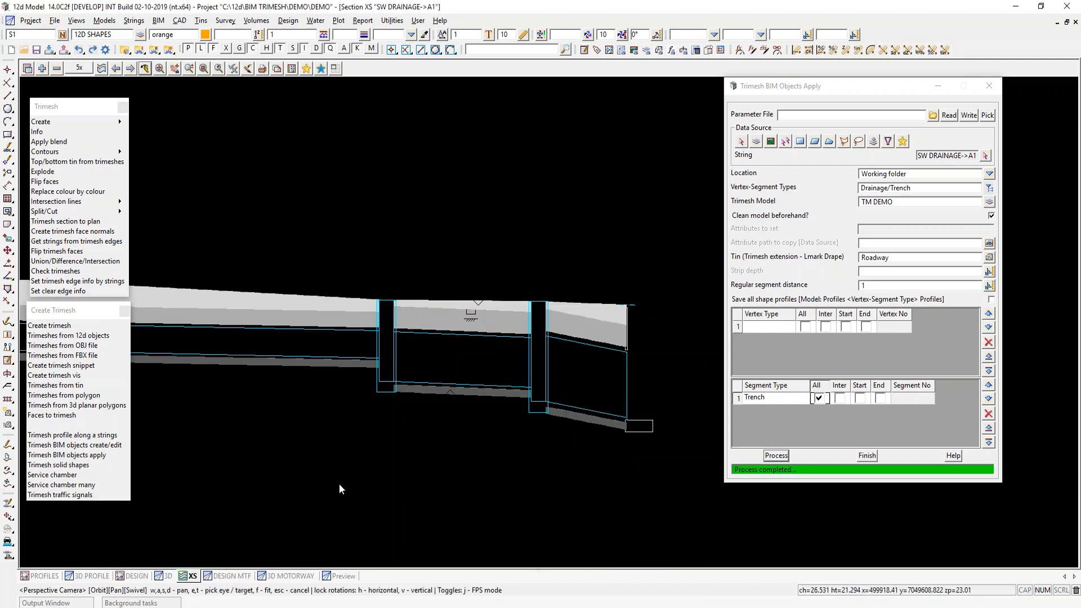
Return to the 3D view and pick the 12D WALL->W1 string at the road's edge as the data source.
left_click(164, 576)
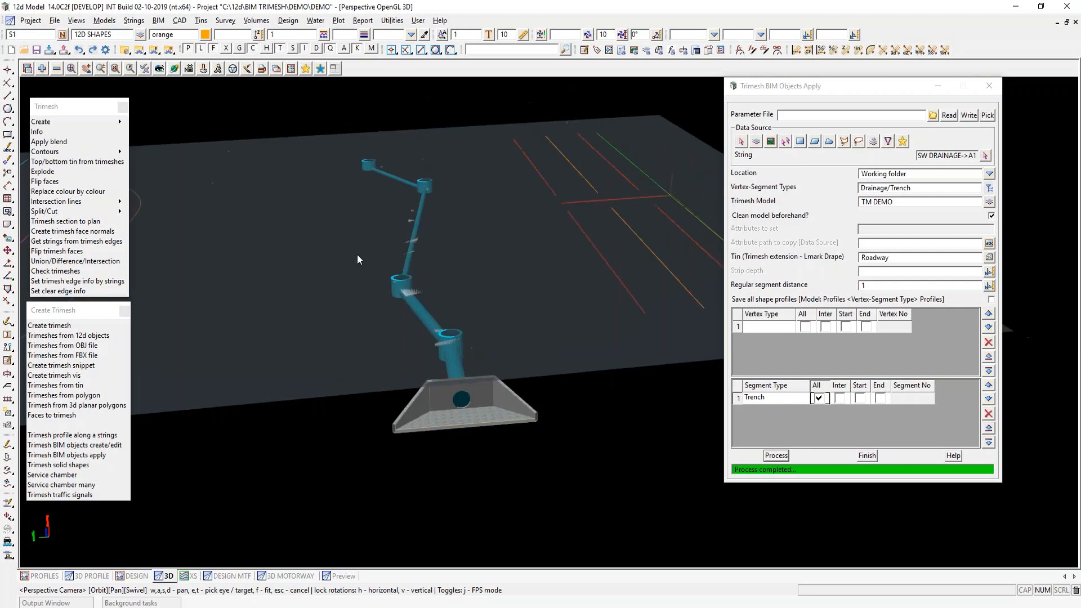
left_click_drag(472, 350, 271, 339)
scroll(271, 339, "down", 5)
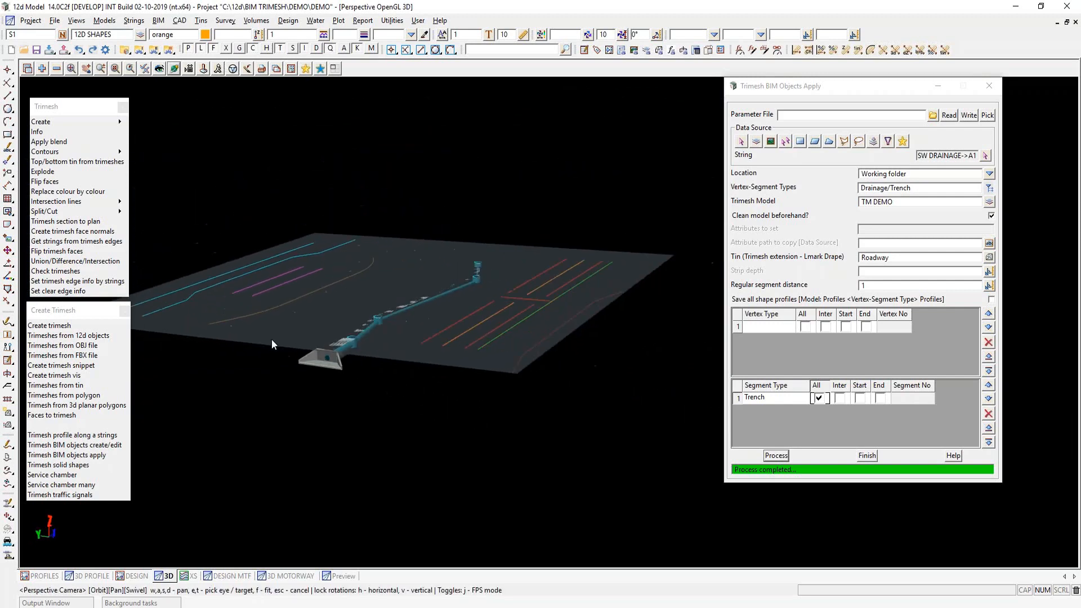
scroll(508, 325, "up", 7)
left_click(985, 155)
left_click(421, 376)
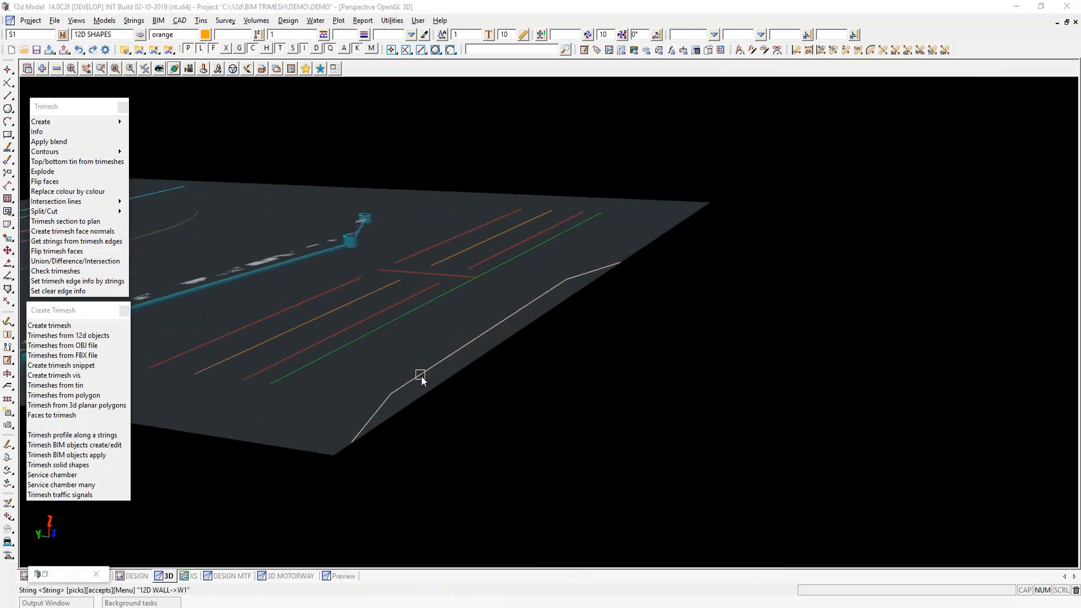
left_click(422, 377)
left_click_drag(420, 319, 413, 296)
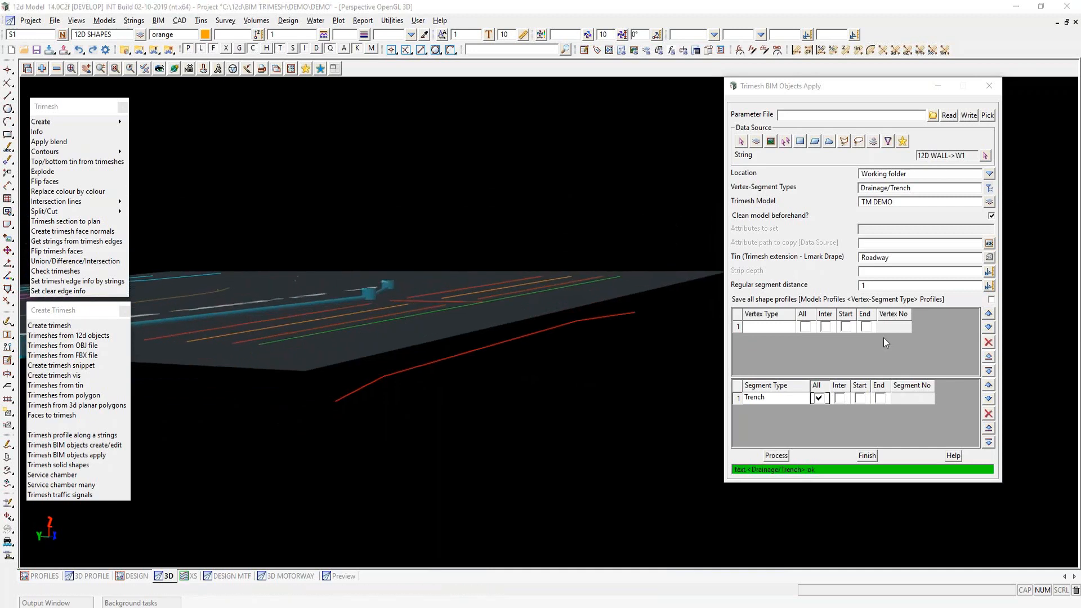
Choose Retaining Wall/Concrete as the vertex-segment type, apply Toe Out to all segments, and process the wall string.
left_click(989, 188)
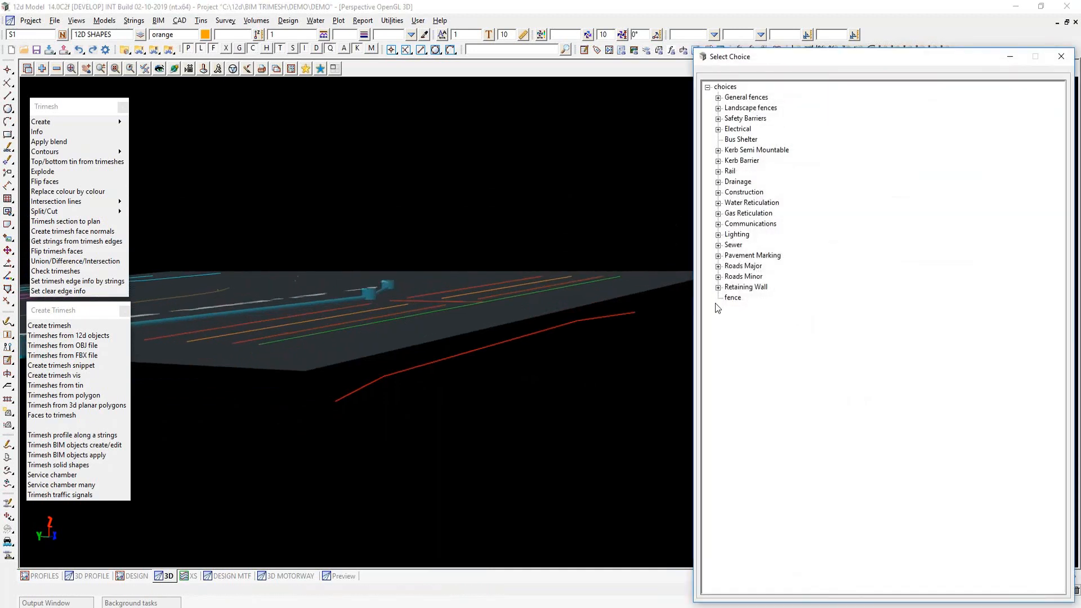
left_click(717, 287)
double_click(757, 297)
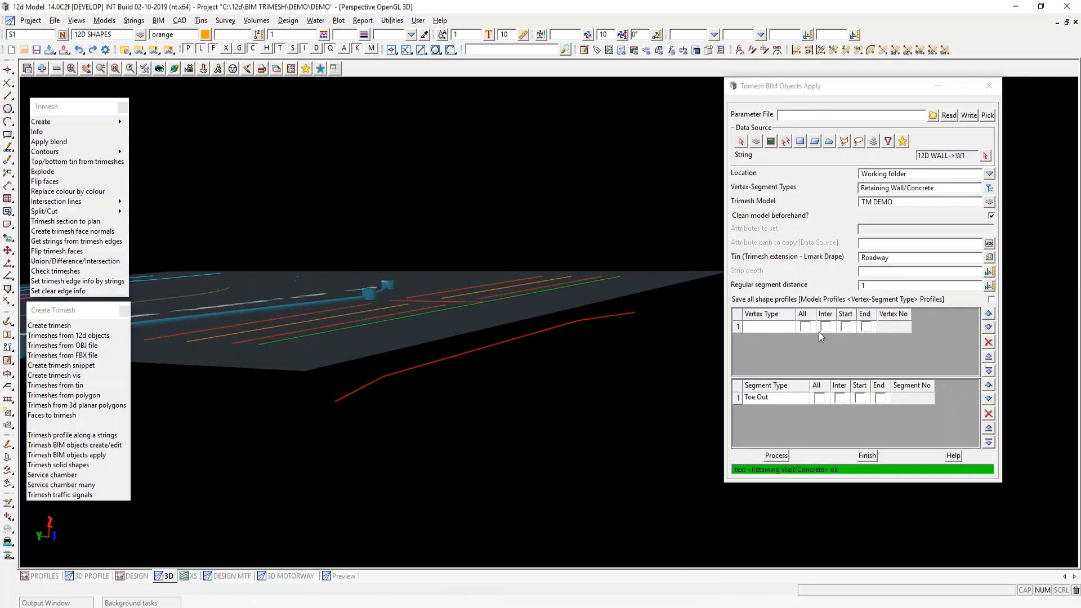
left_click(818, 398)
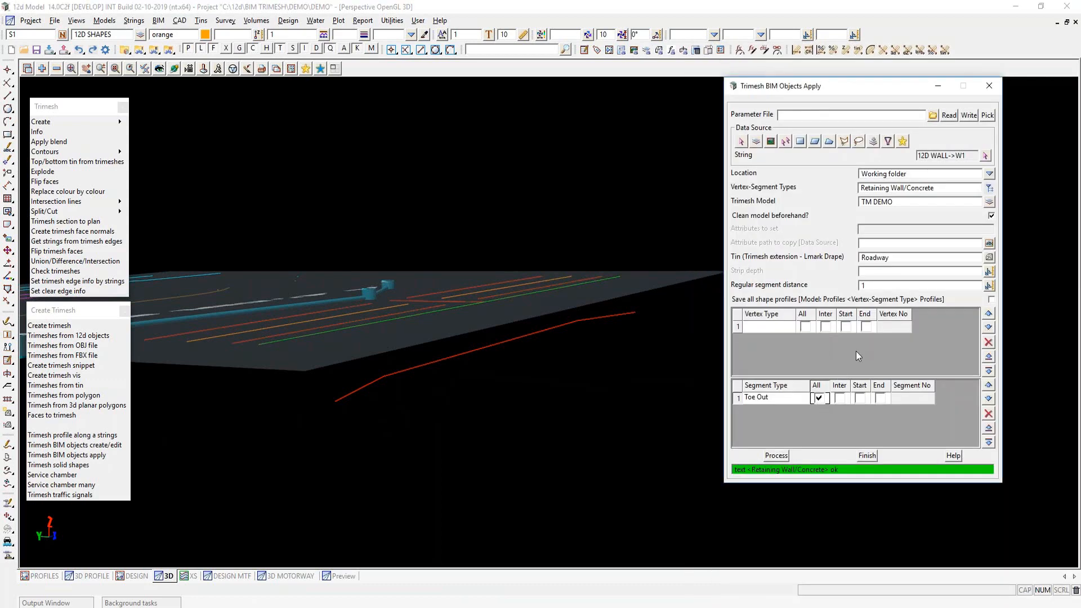
left_click(775, 456)
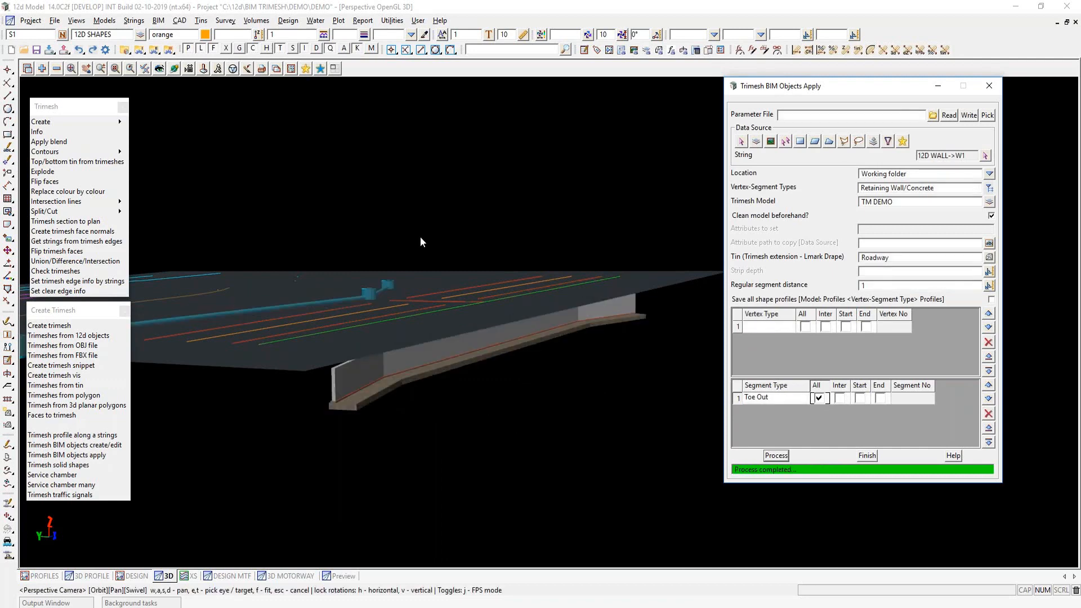
mouse_move(393, 356)
left_mouse_down()
mouse_move(400, 343)
mouse_move(403, 354)
left_mouse_up()
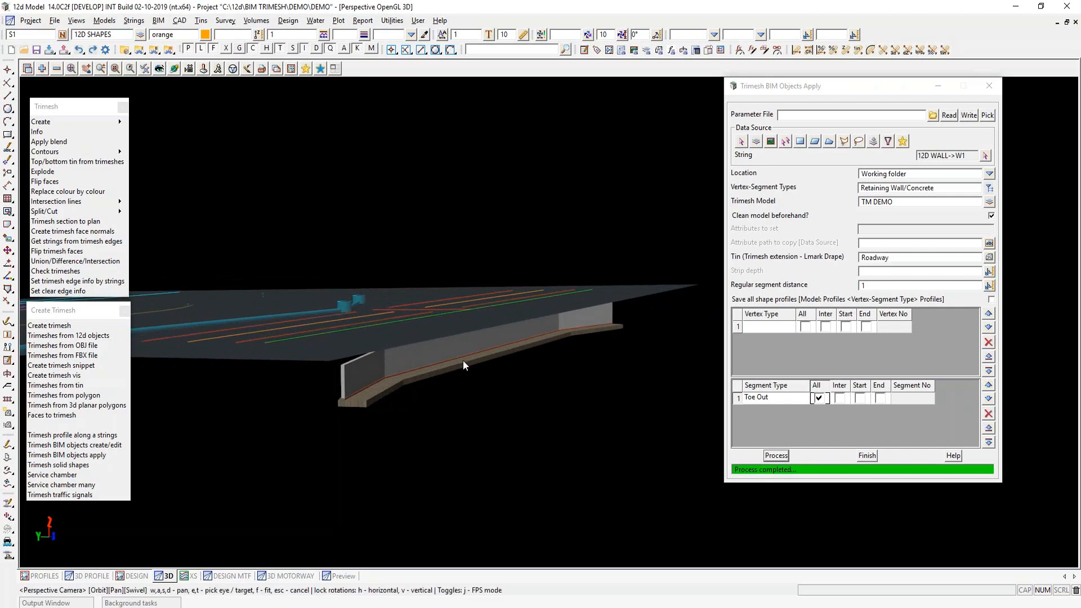
Open the attributes to set for the wall and choose the Trimesh Profile/Extend Trimesh to Tin custom attributes.
left_click(906, 228)
left_click(1063, 267)
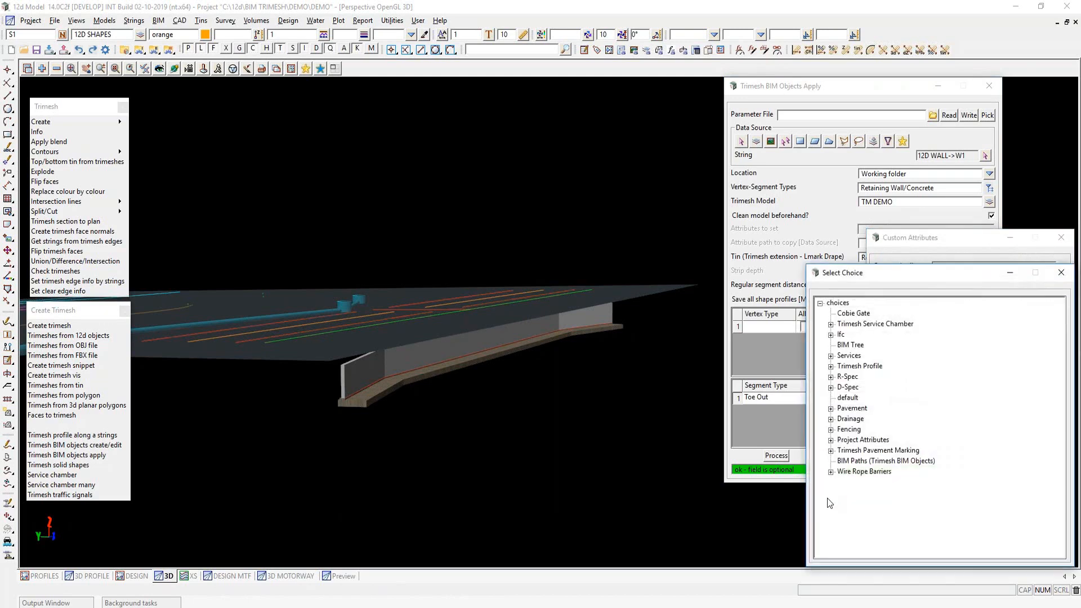
left_click(831, 366)
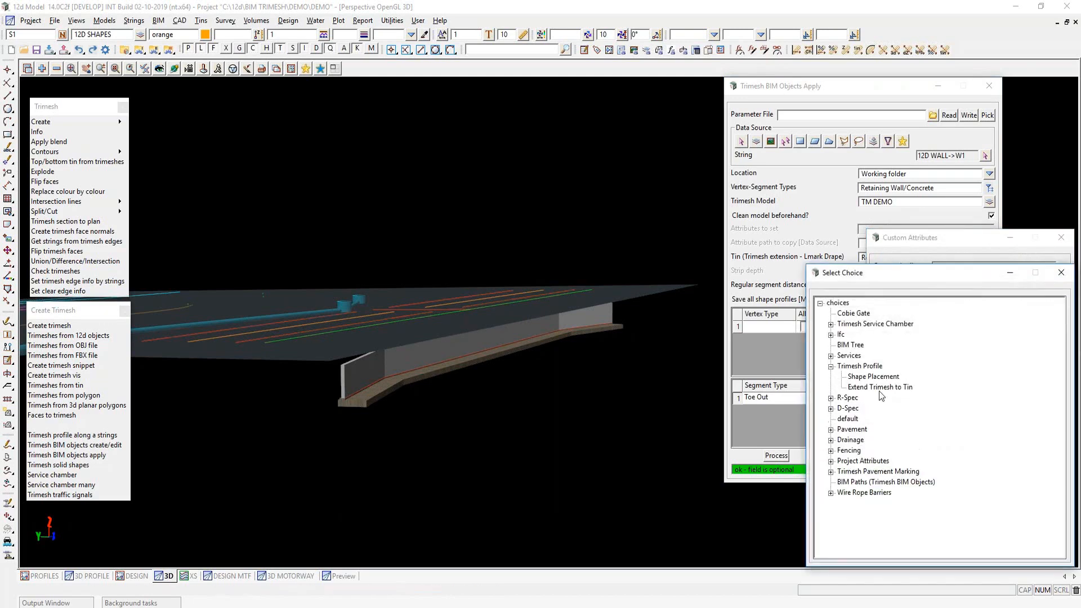
double_click(879, 387)
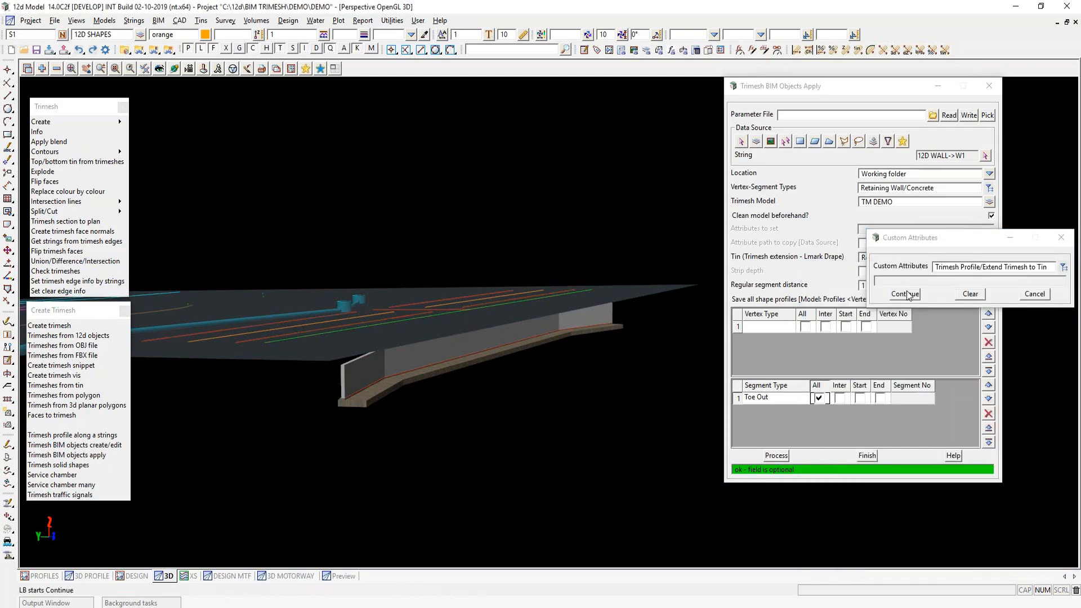
left_click(905, 294)
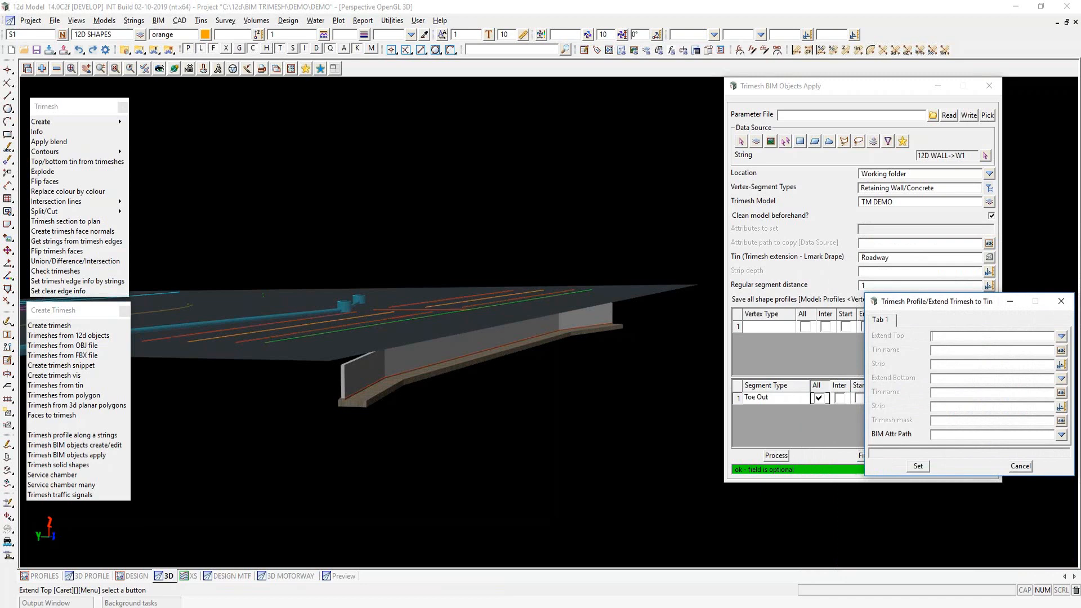
Set Extend Top to Yes, the Trimesh mask to Wall and the BIM Attr Path to BIM/Barrier, and apply these attributes.
left_click(1061, 336)
double_click(1023, 363)
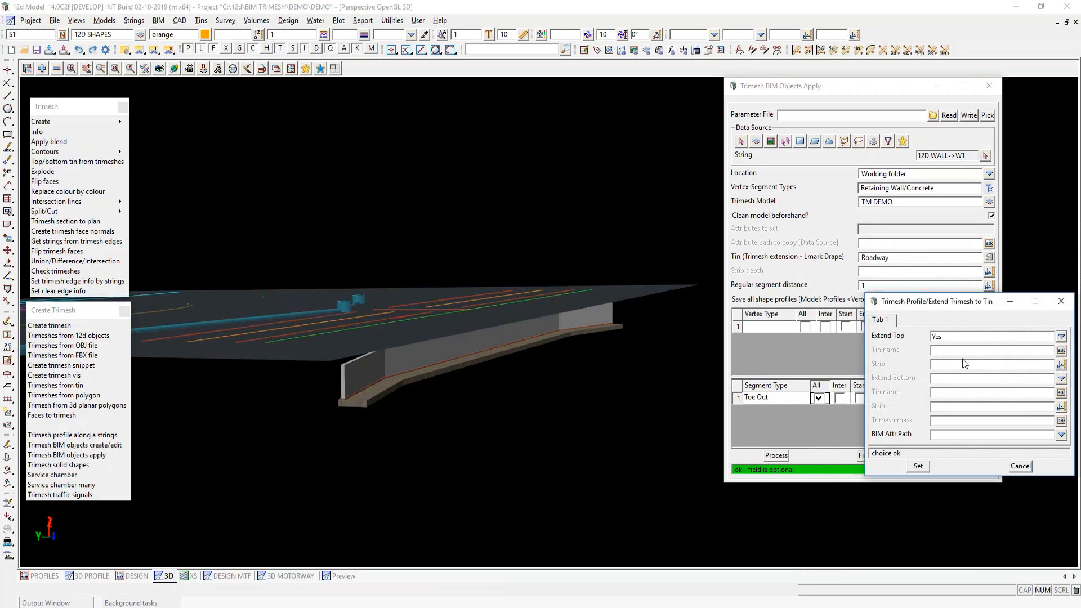
left_click(945, 421)
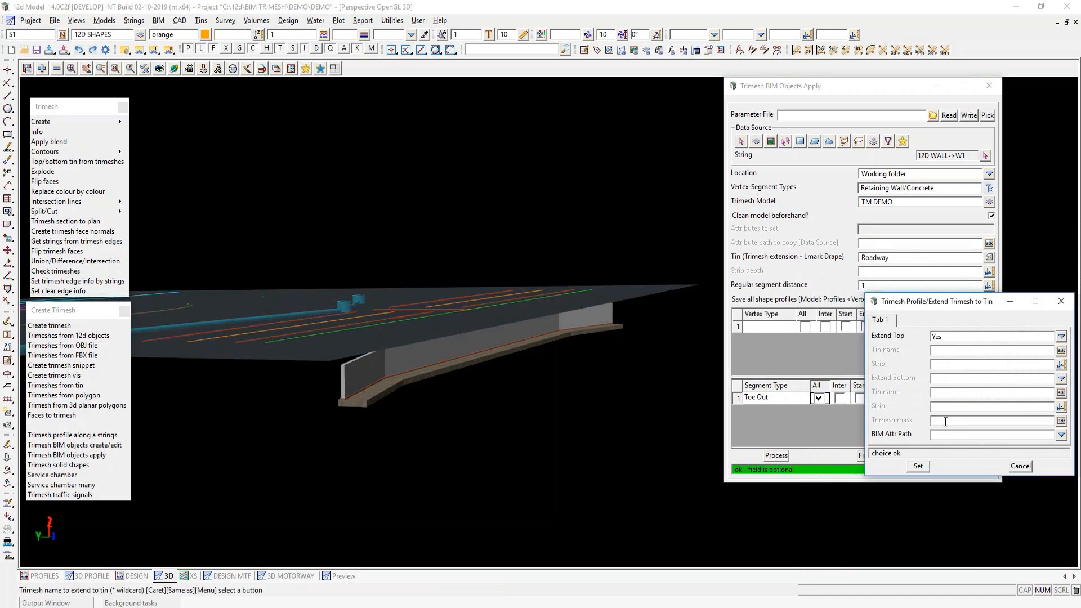
type("Wall")
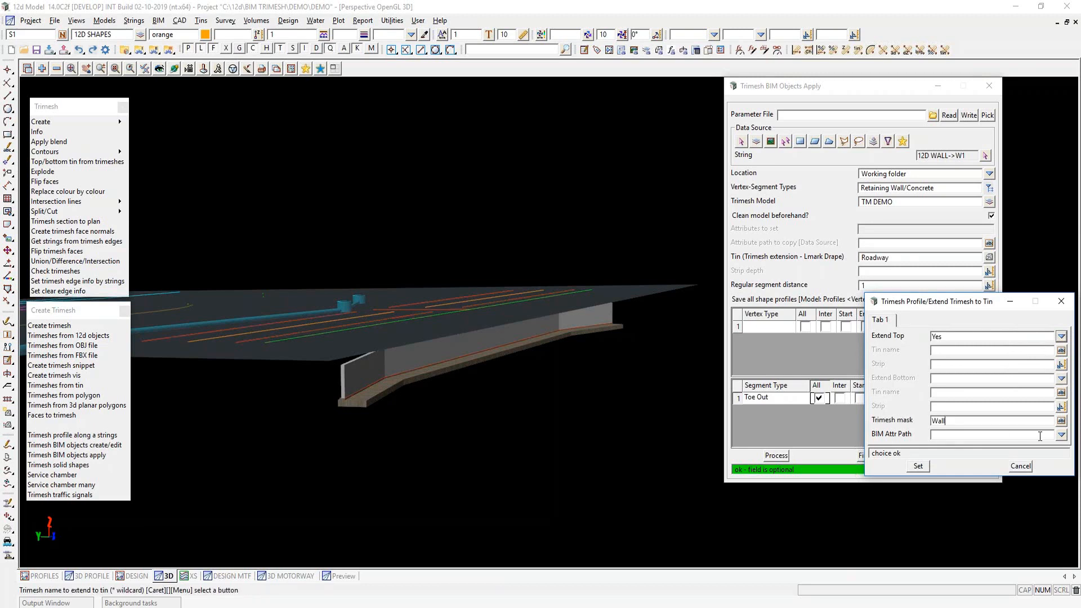
left_click(1061, 435)
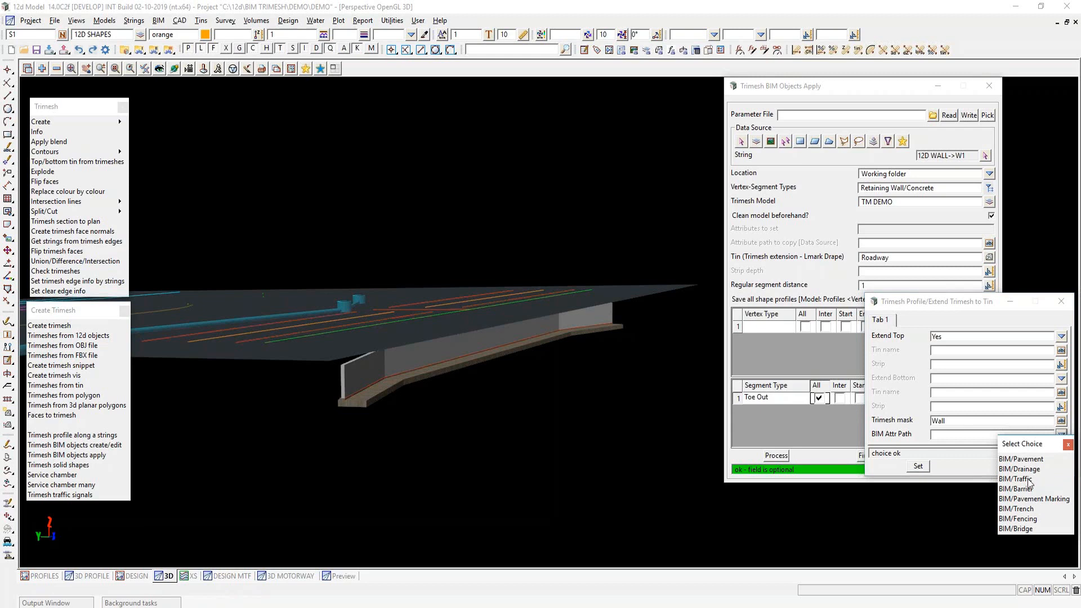
left_click(1030, 491)
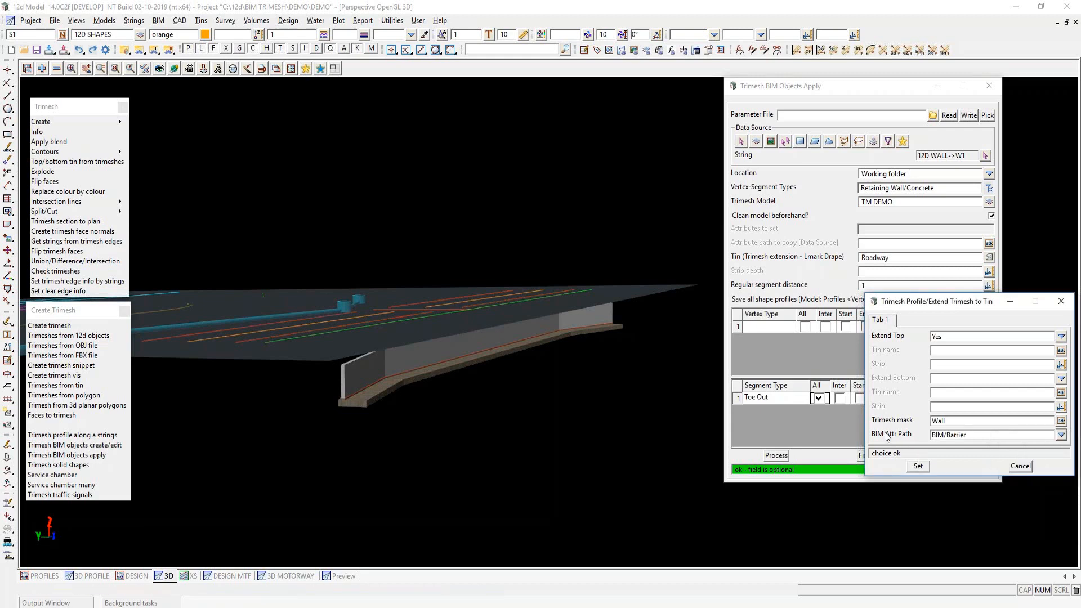
left_click(918, 466)
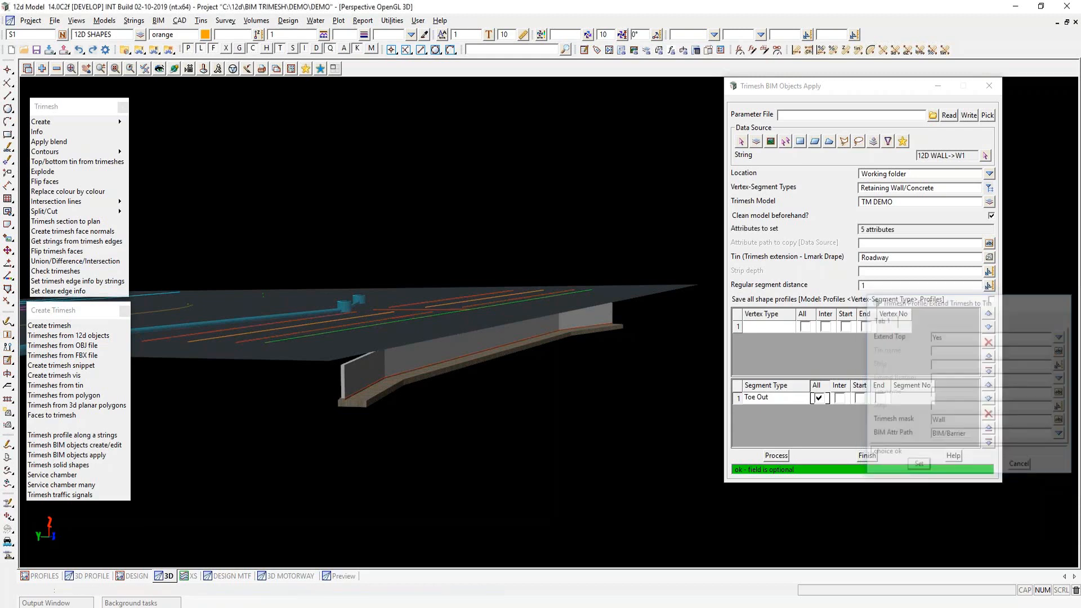
Reprocess the retaining wall string with the extend-to-tin attributes and inspect its top against the road surface from above.
left_click(776, 456)
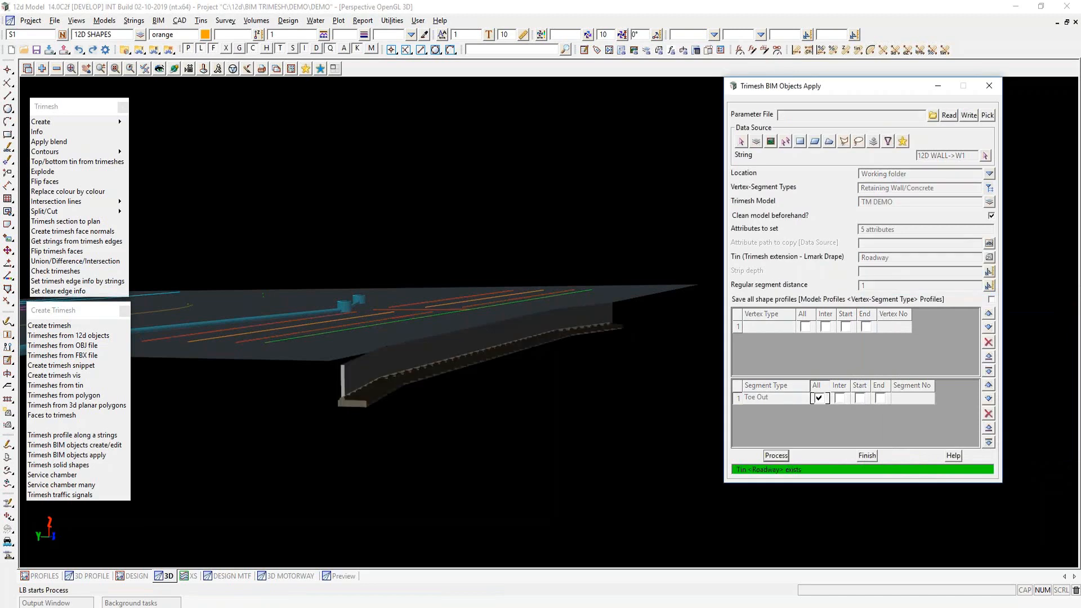
left_click(174, 68)
left_click(434, 341)
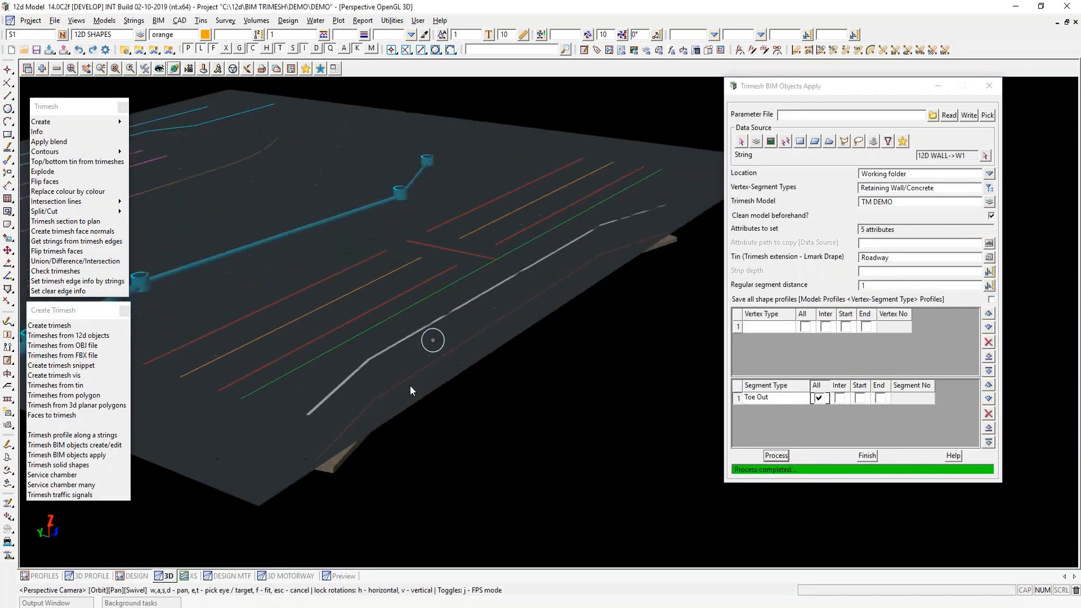
scroll(595, 373, "down", 4)
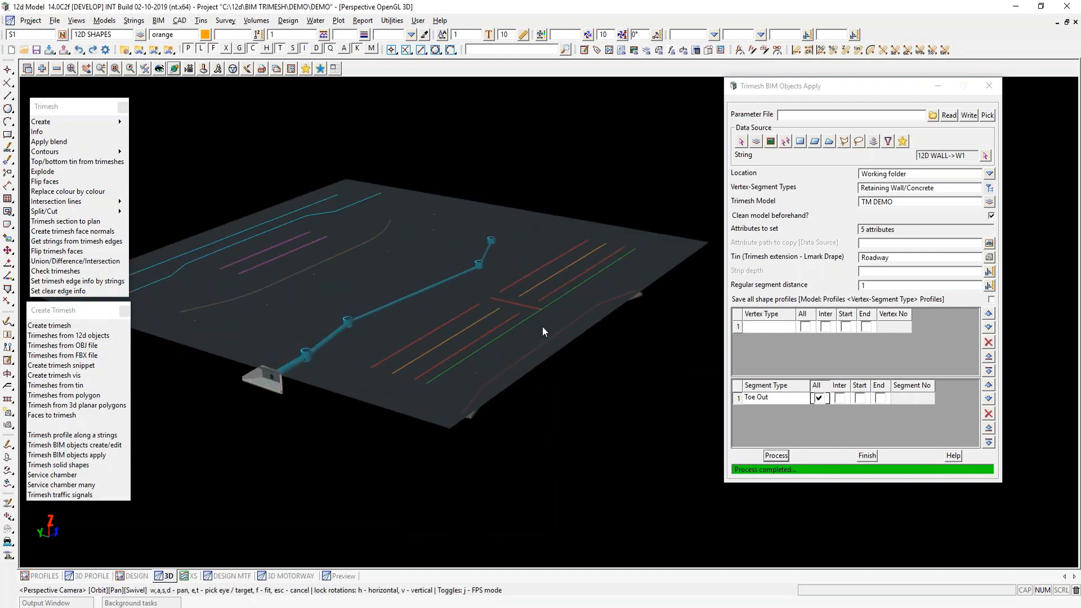
scroll(542, 317, "up", 2)
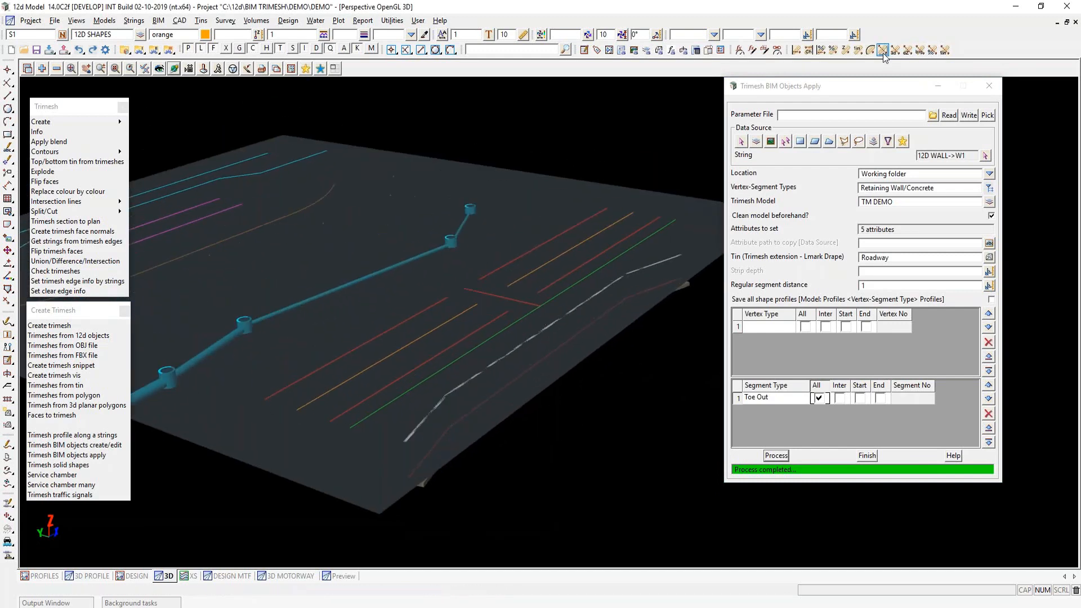
Pick the 12D KERB->L1 string as the data source and choose Pavement Marking/Linemarking with Edge Line on all segments.
left_click_drag(845, 85, 795, 34)
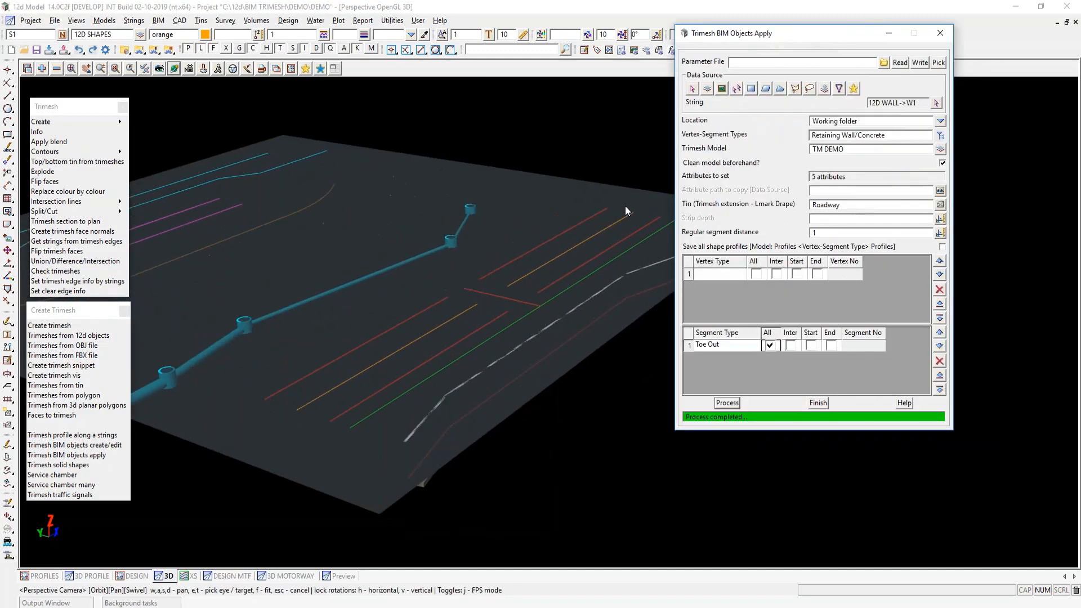
left_click(937, 104)
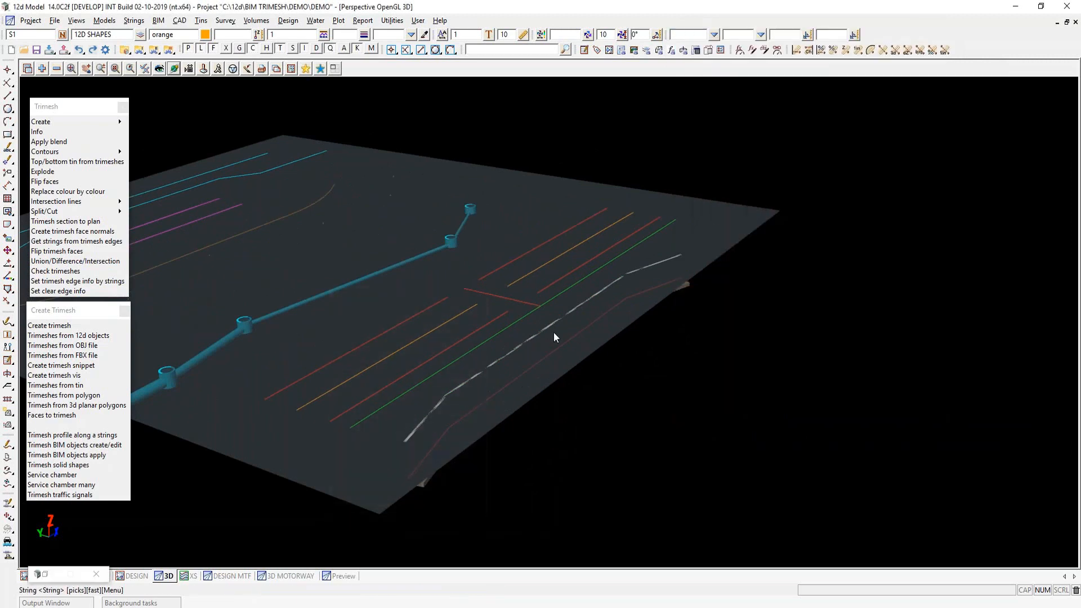
left_click(407, 323)
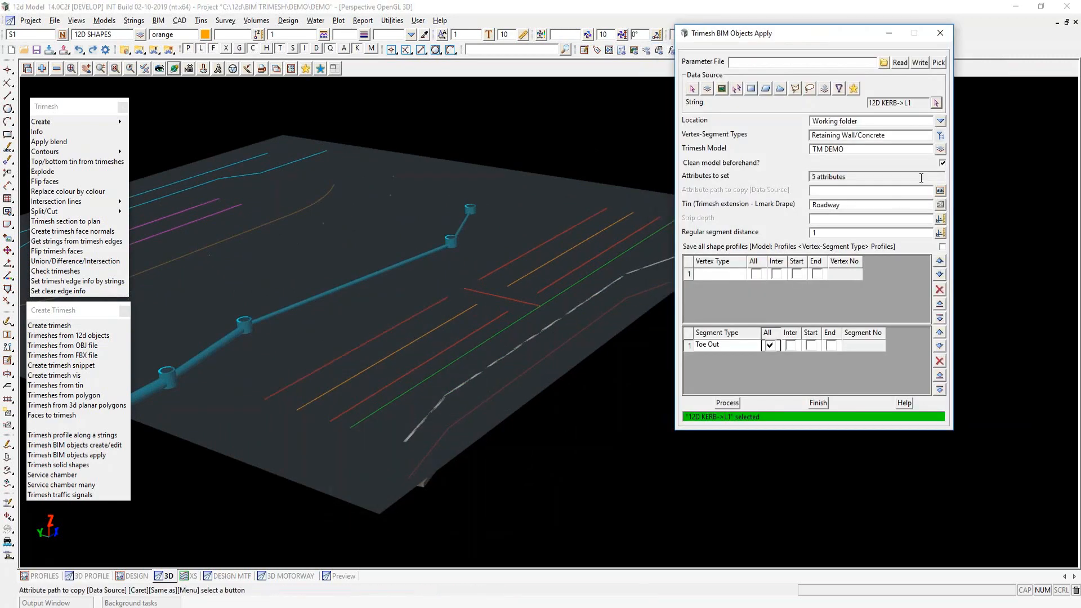
left_click(940, 136)
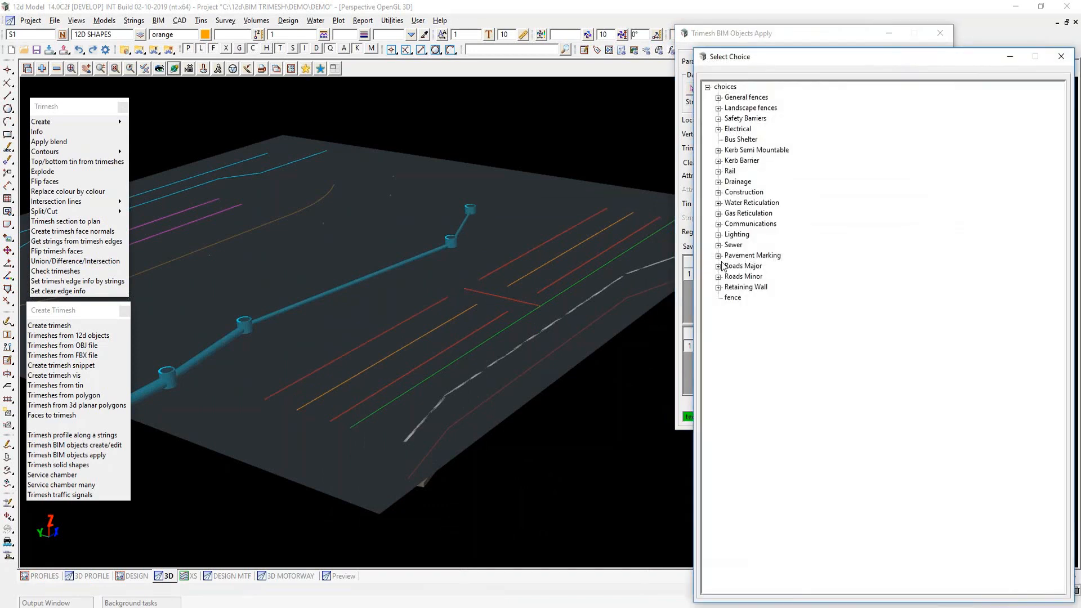
double_click(752, 287)
left_click(767, 345)
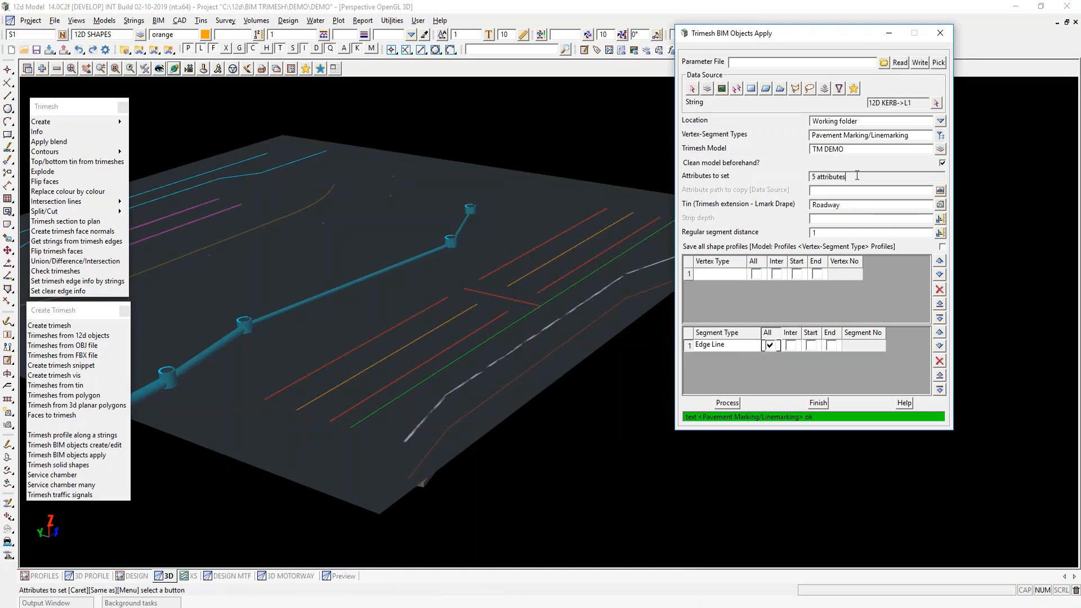
Clear the attributes to set and process the L1 kerb string as an edge line.
left_click(844, 177)
left_click(964, 241)
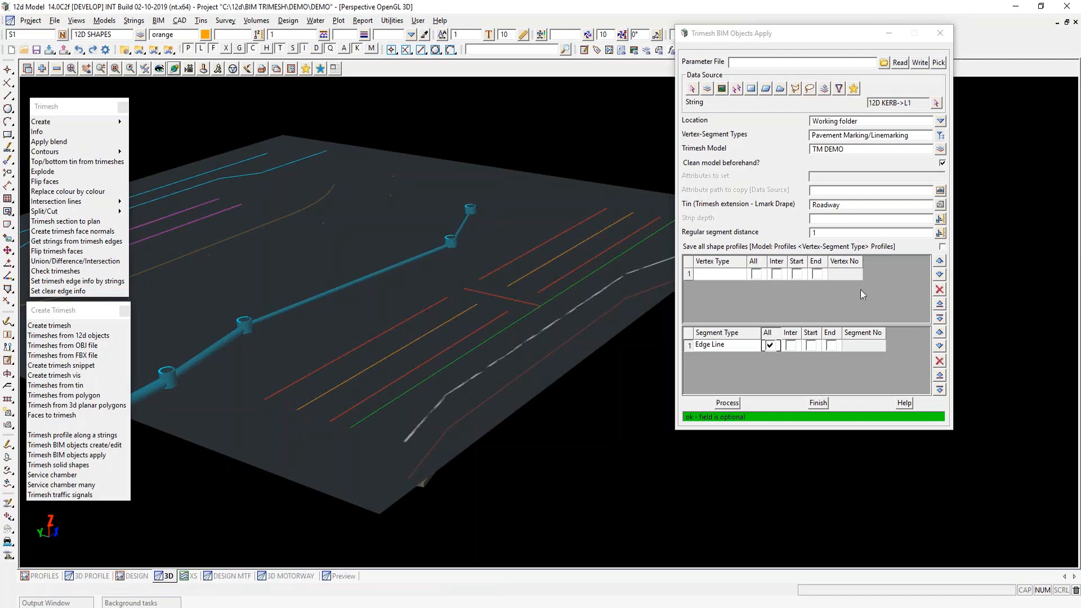
left_click(726, 403)
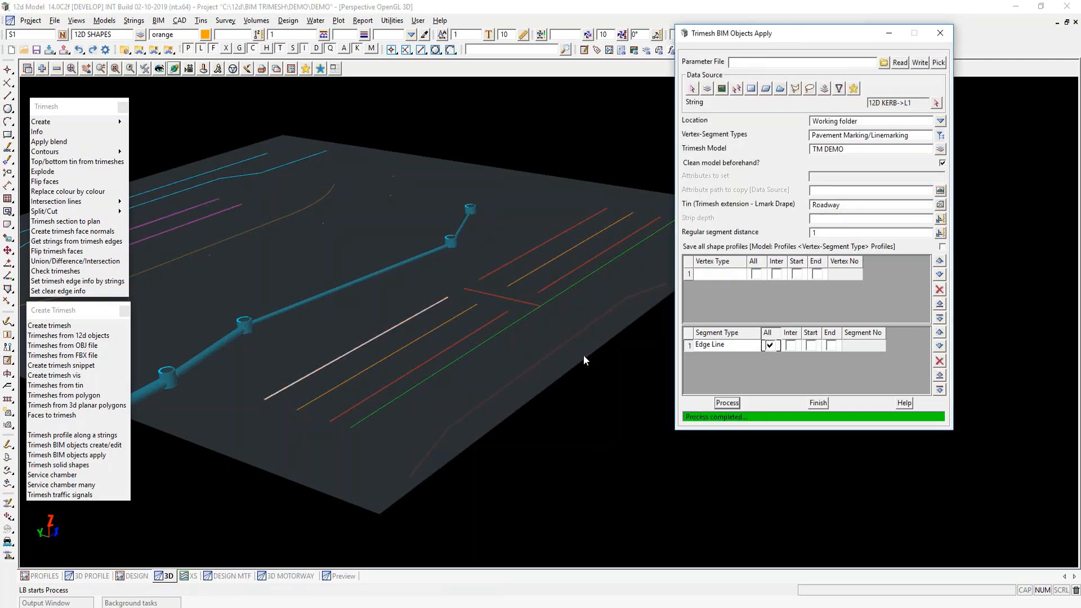
Turn off cleaning the model beforehand and pick the 12D KERB->L3 string as the data source.
left_click(942, 163)
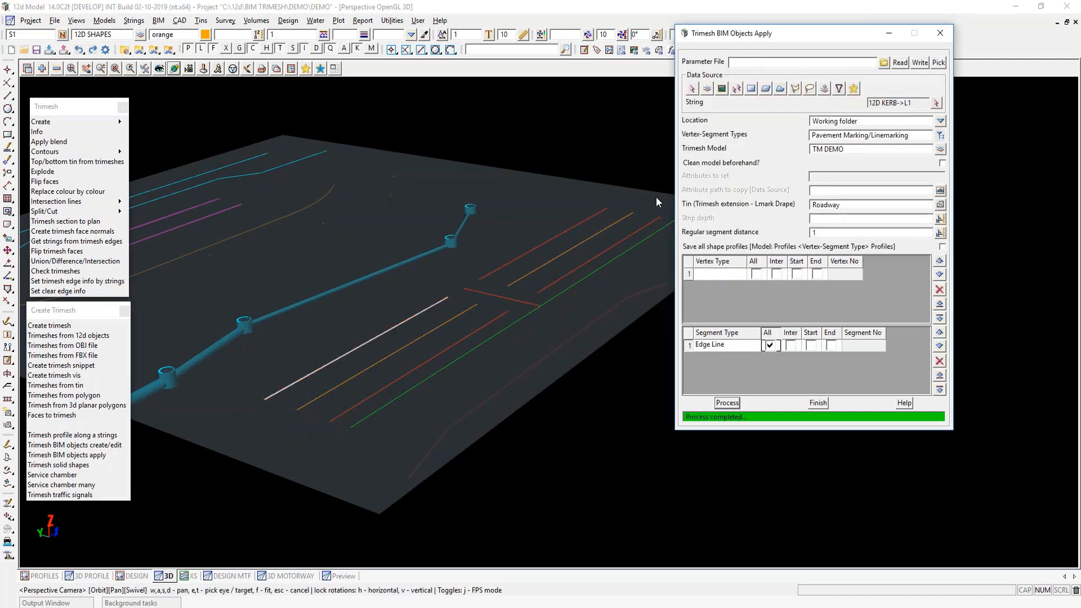
left_click(937, 103)
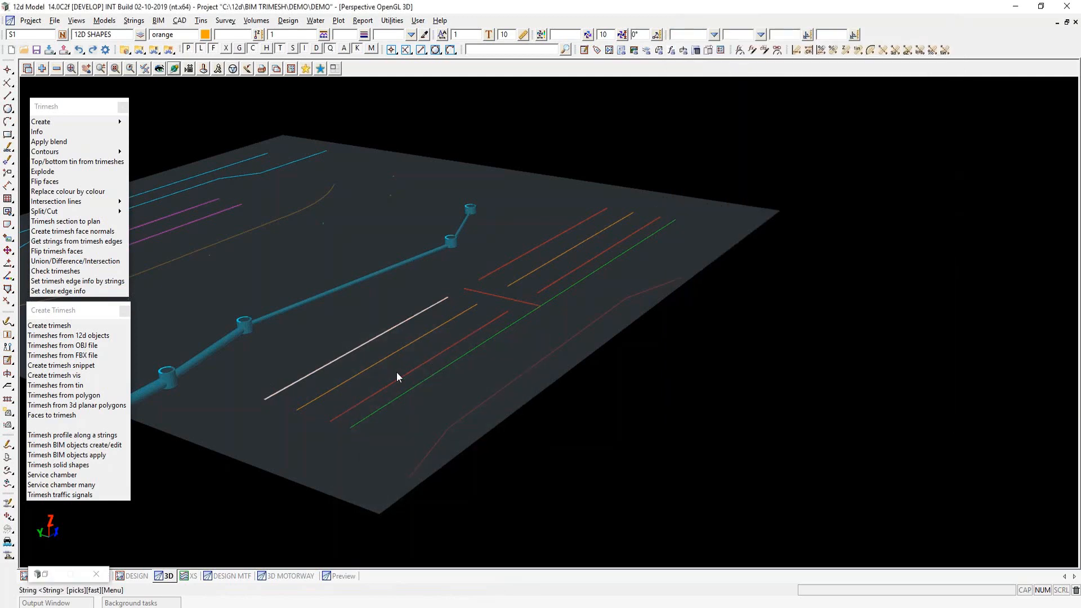
left_click(386, 360)
left_click(400, 379)
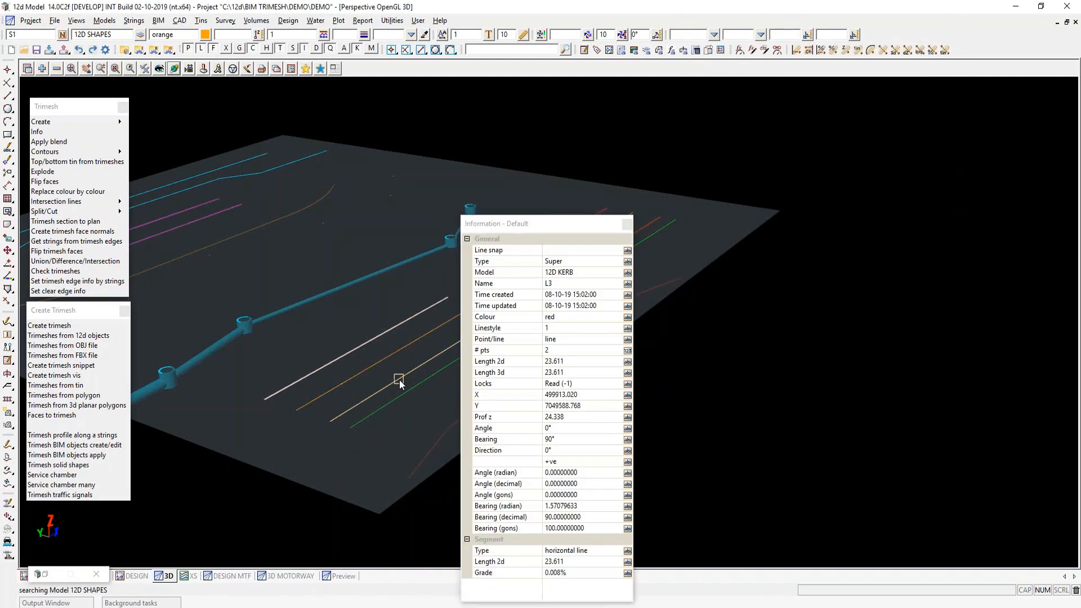
middle_click(400, 379)
Change the segment type to Continuity Line and process the L3 string.
left_click(734, 346)
left_click(734, 345)
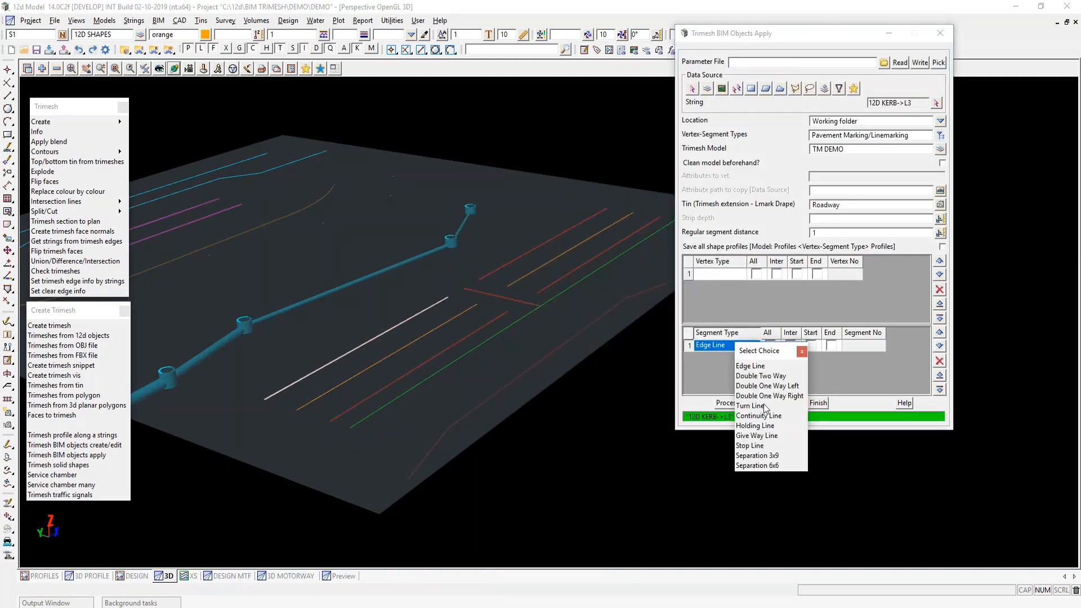
left_click(760, 416)
left_click(726, 403)
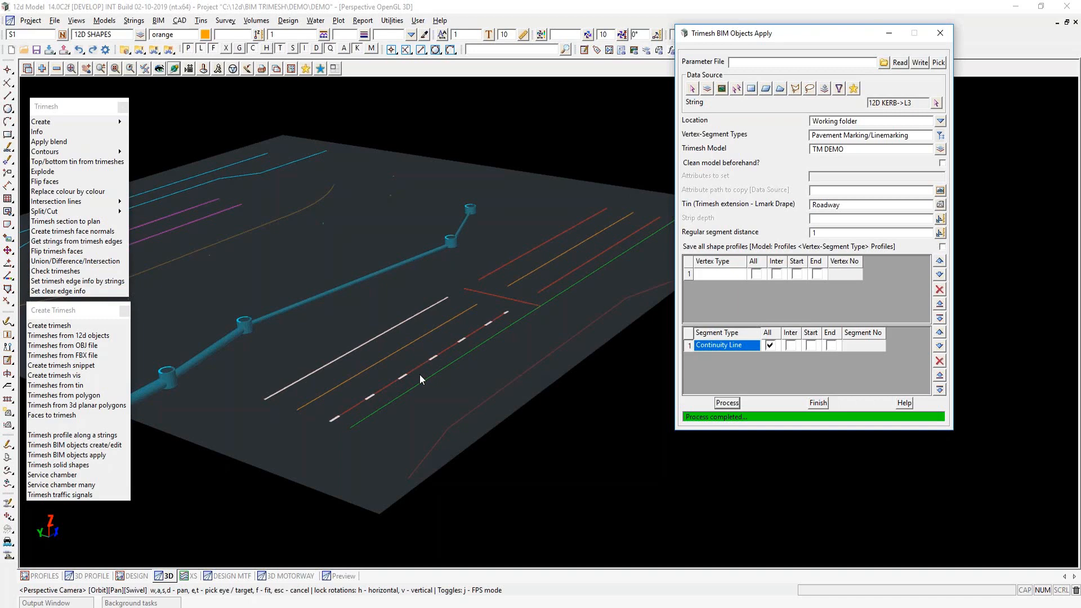
Pick the 12D KERB->L2 string between the two marked lines, set its segment type to Double Two Way and process it.
left_click(936, 102)
left_click(438, 324)
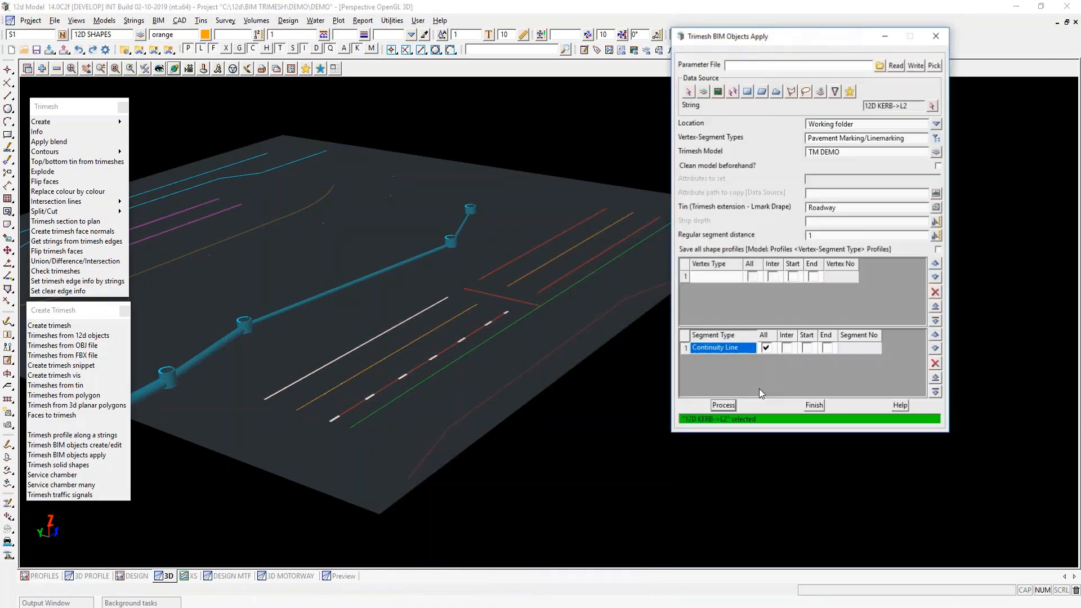
left_click(741, 349)
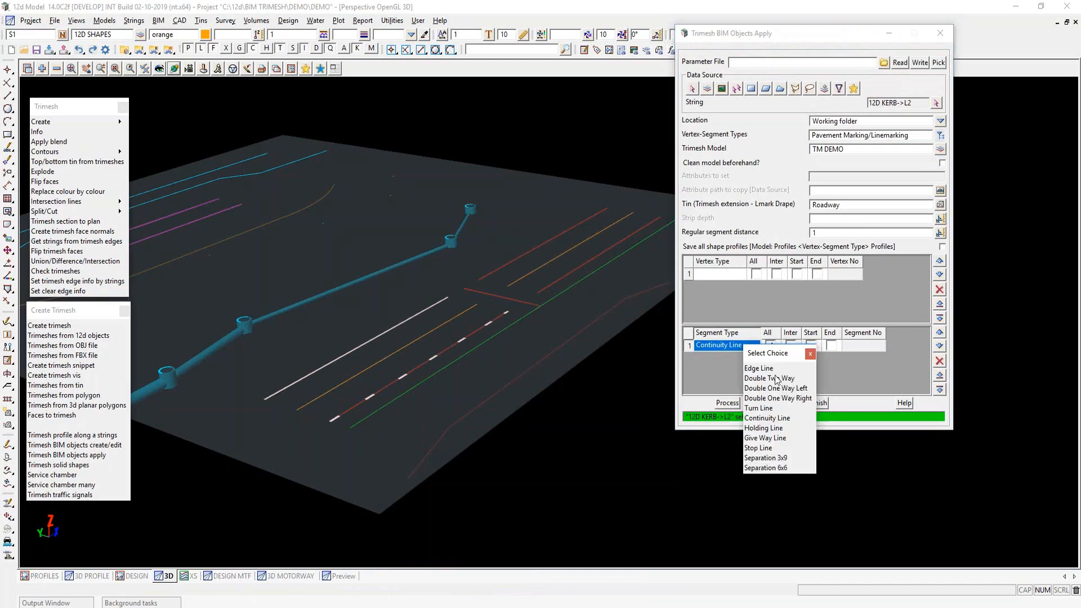
left_click(776, 378)
left_click(727, 402)
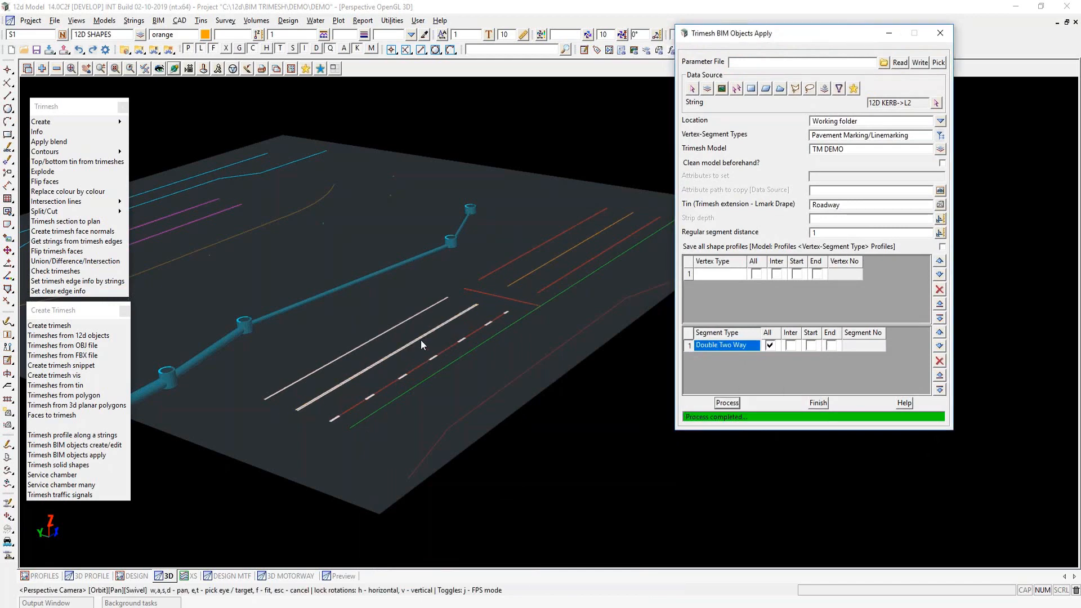
scroll(421, 340, "up", 3)
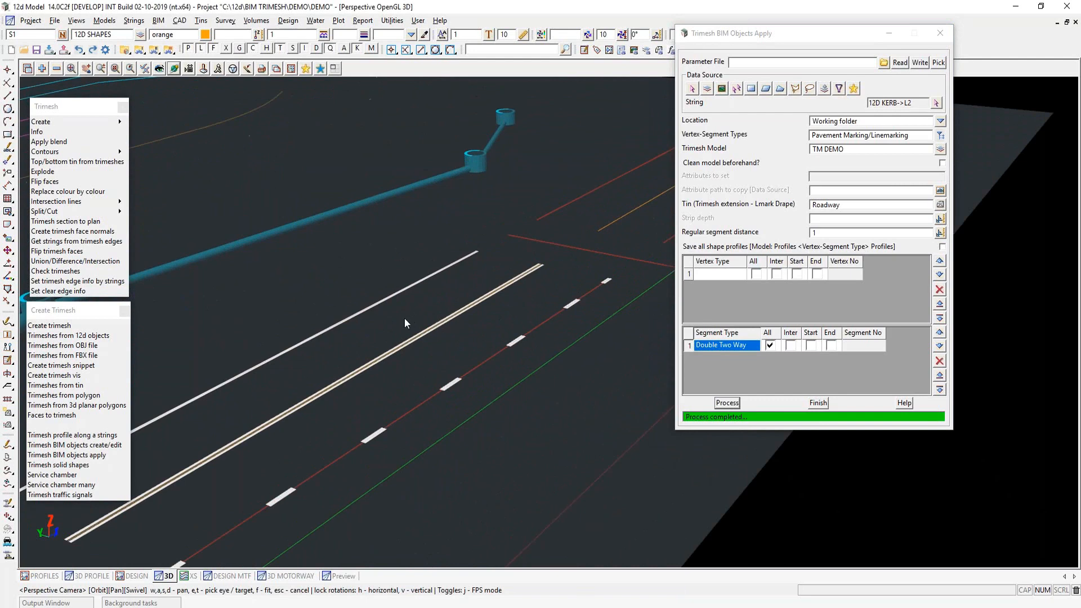
scroll(384, 329, "down", 4)
Pick the 12D KERB->L5 cross string, choose Pavement Marking/Pedestrian Crossing with White on all segments, and process it.
left_click(936, 100)
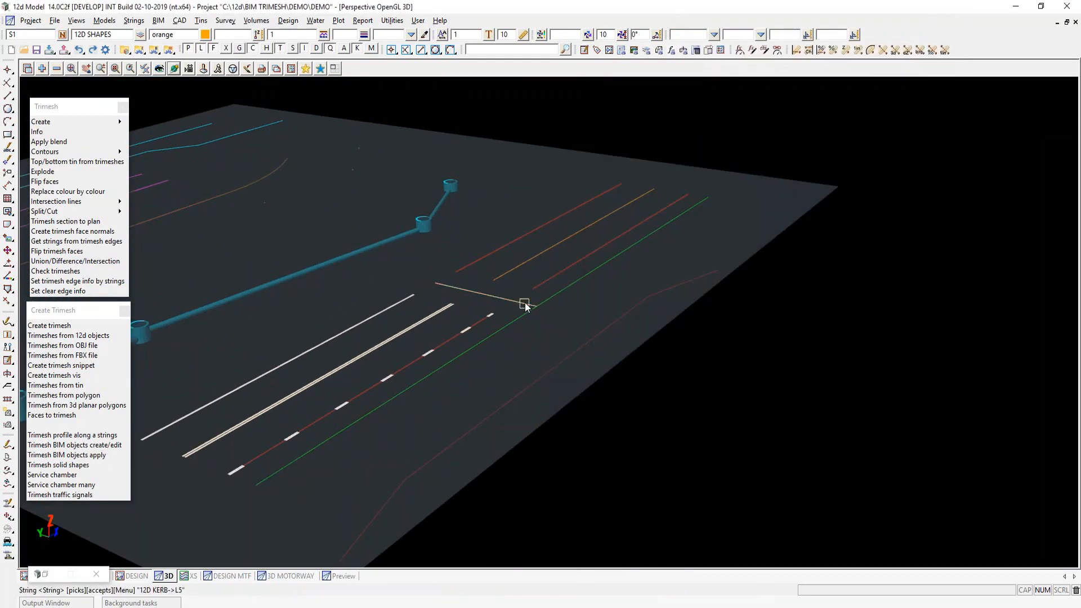
left_click(525, 306)
left_click(940, 135)
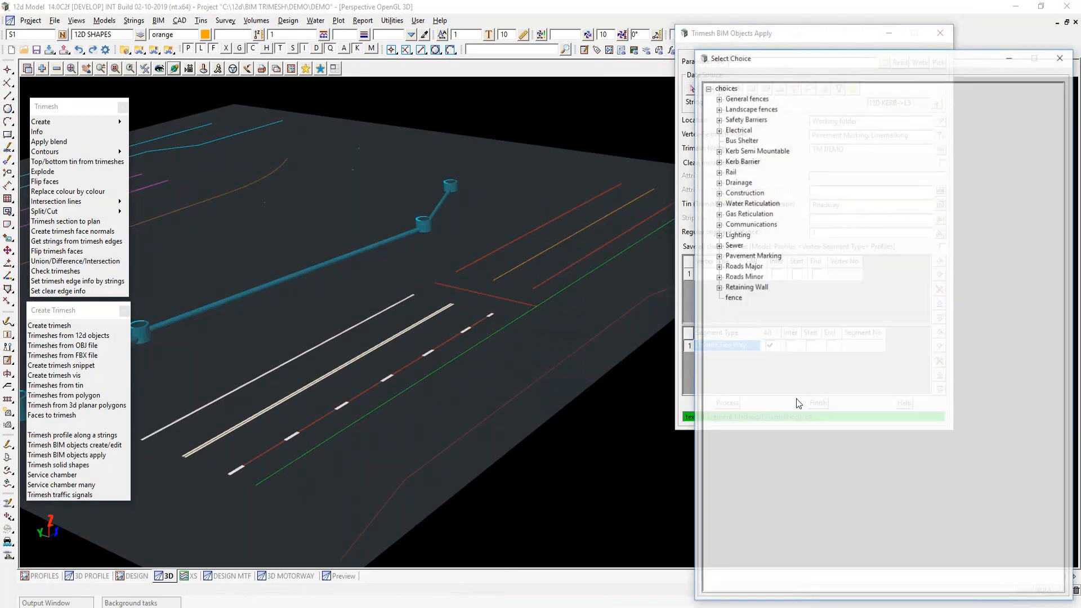
left_click(719, 257)
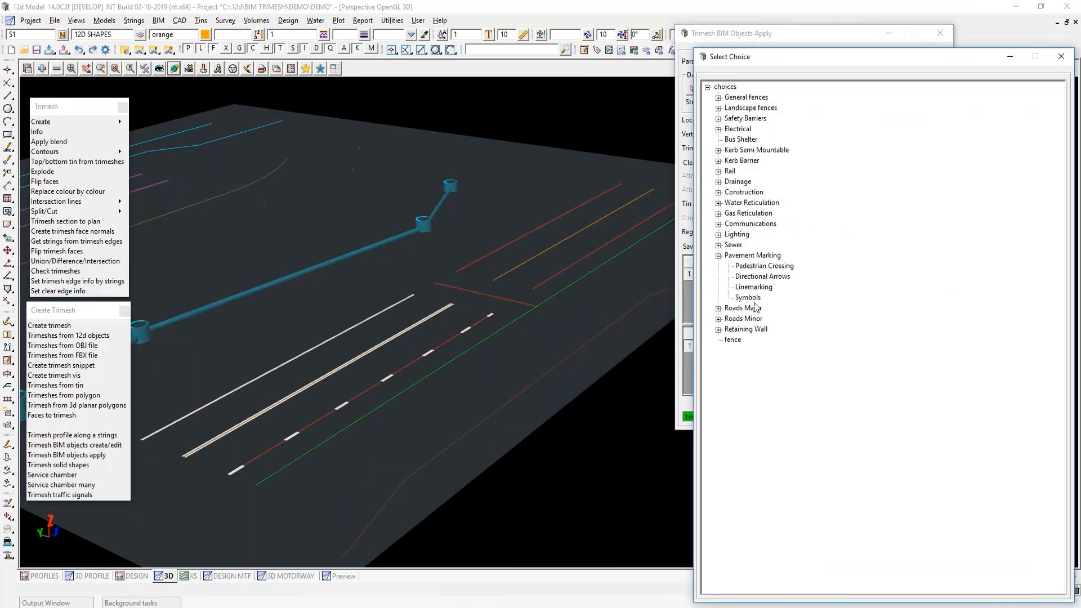
double_click(762, 266)
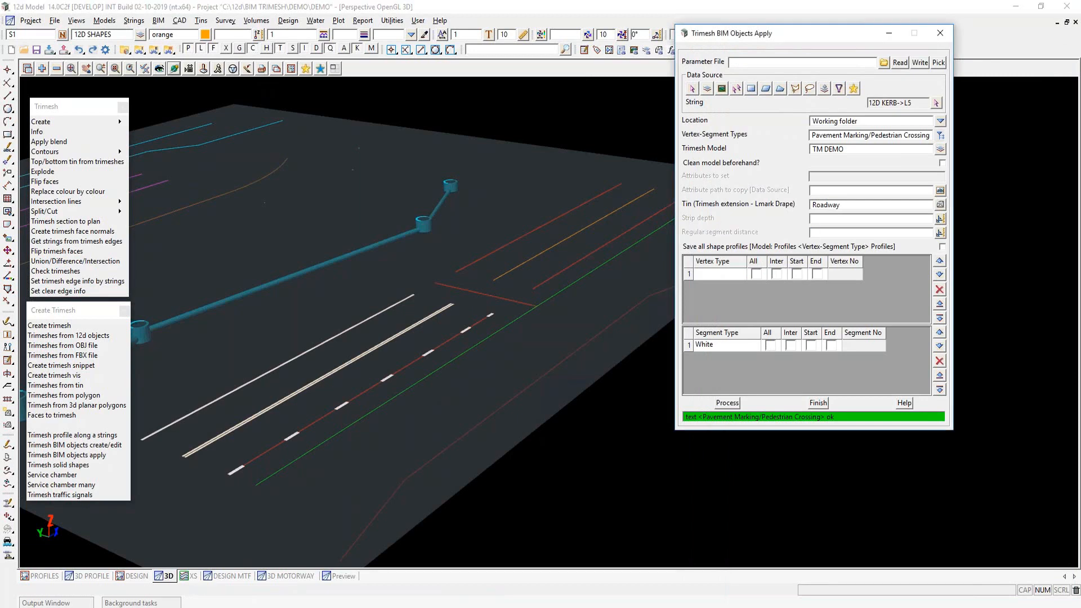
left_click(769, 345)
left_click(727, 403)
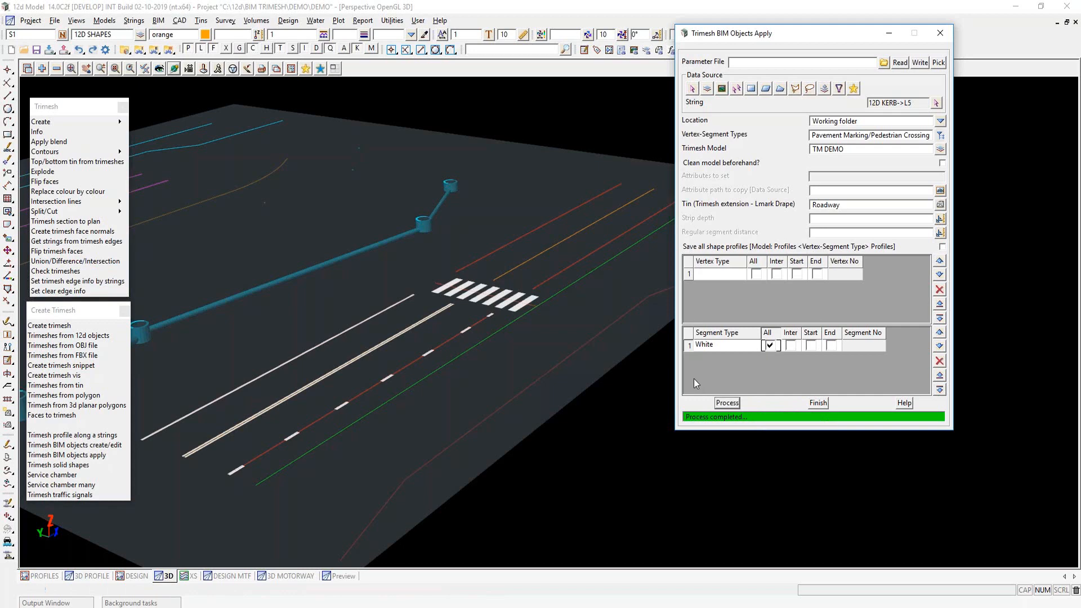
Pick the 12D KERB->L4 string as the data source and set the vertex-segment types to Pavement Marking/Symbols.
left_click(936, 102)
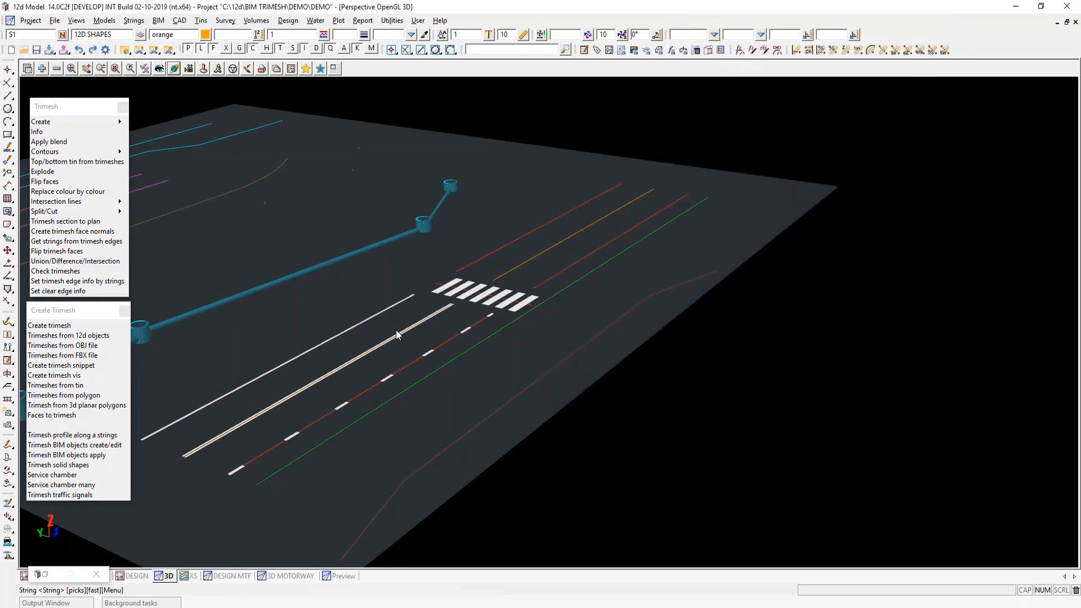
left_click(446, 365)
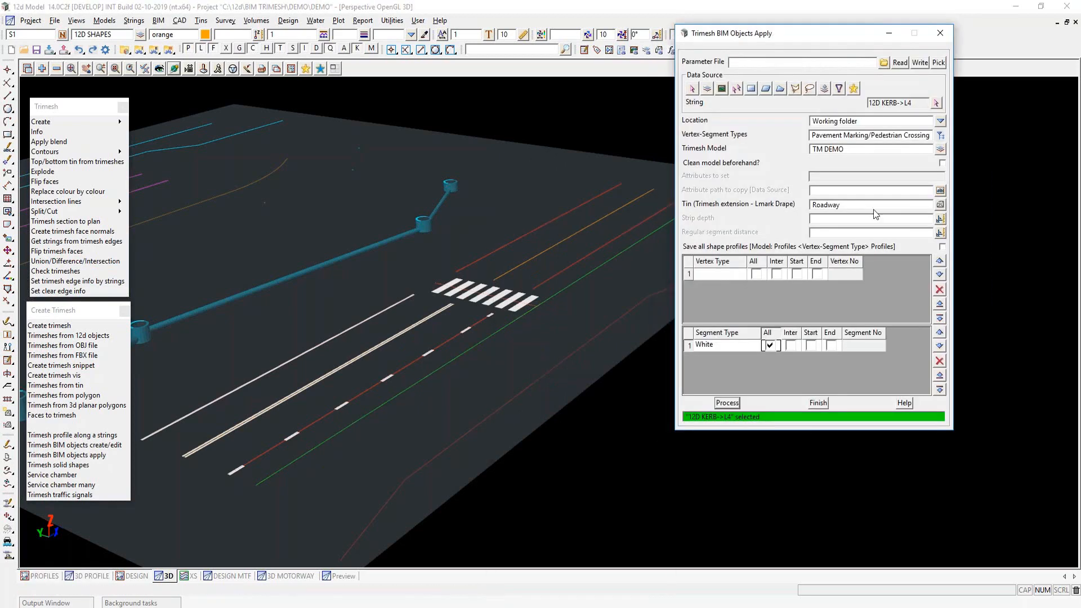
left_click(941, 136)
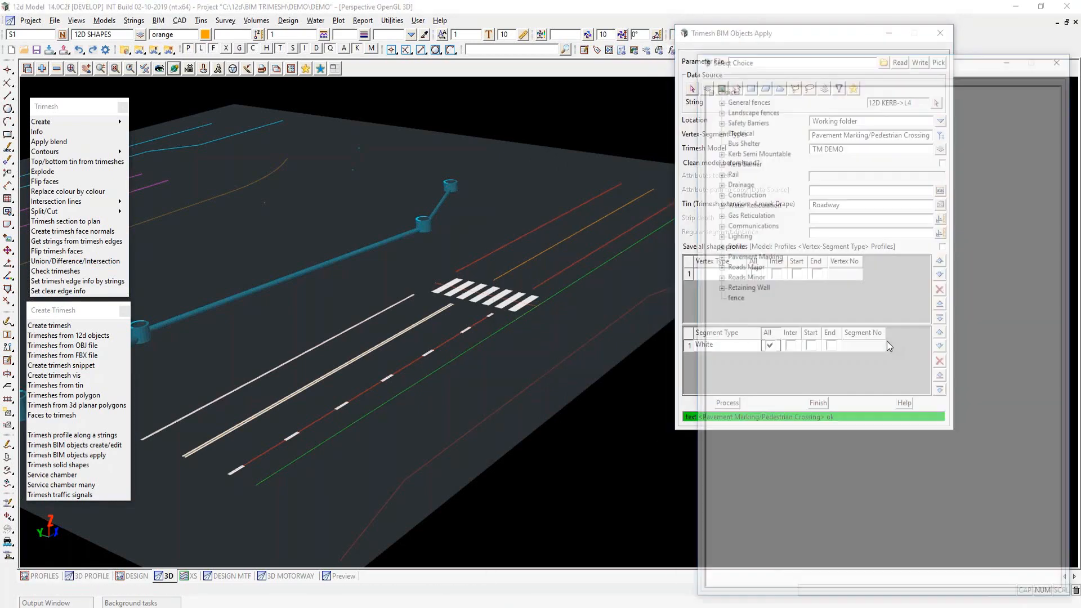
left_click(719, 256)
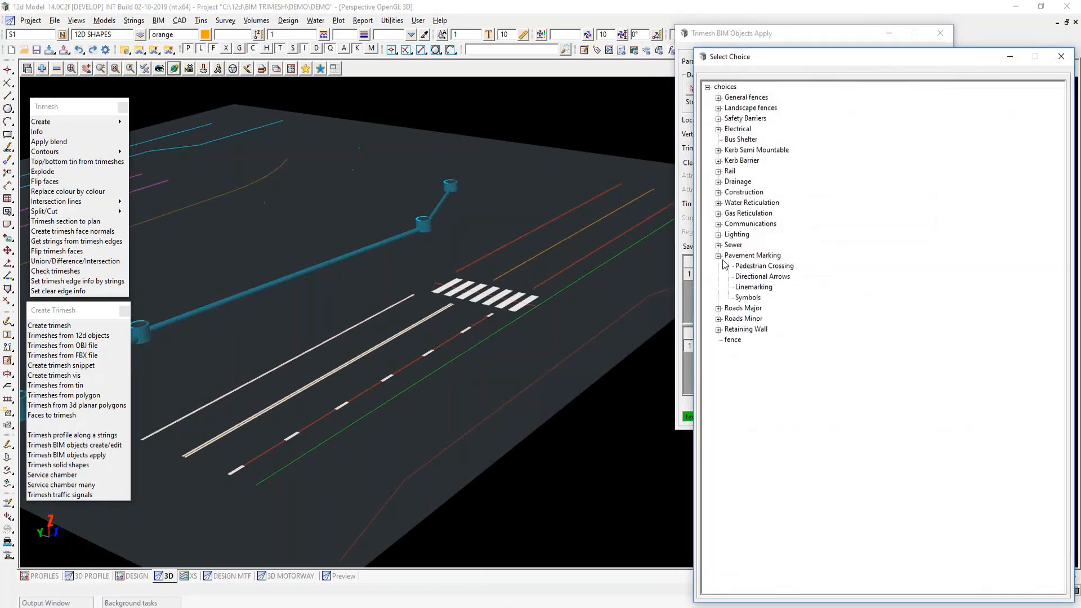
double_click(752, 298)
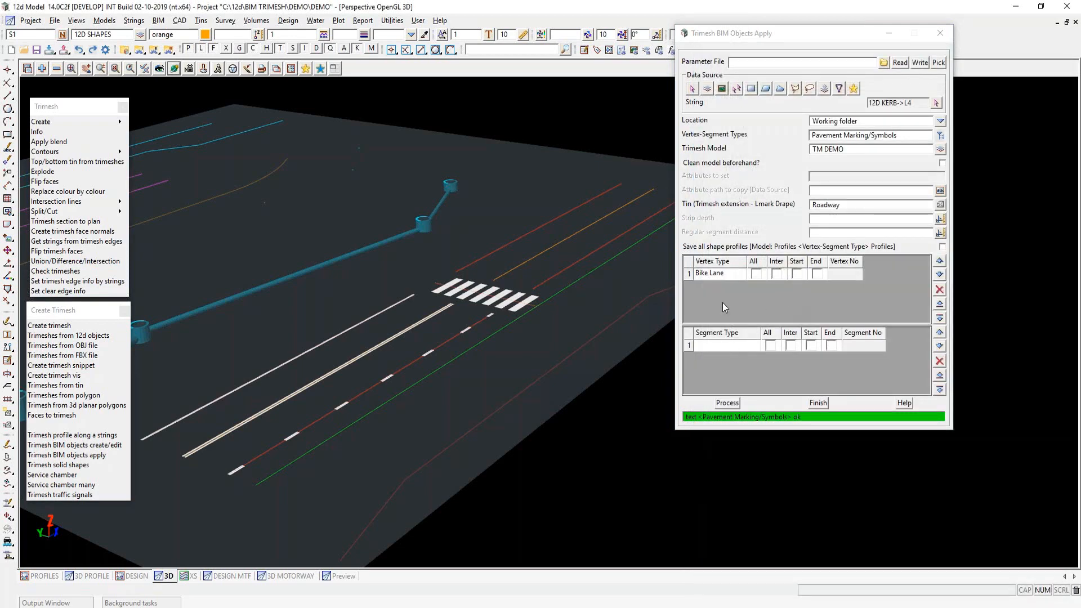
Place Bike Lane Plus Arrow symbols on all vertices of the L4 string with a regular segment distance of 10, and process it.
left_click(718, 273)
right_click(718, 273)
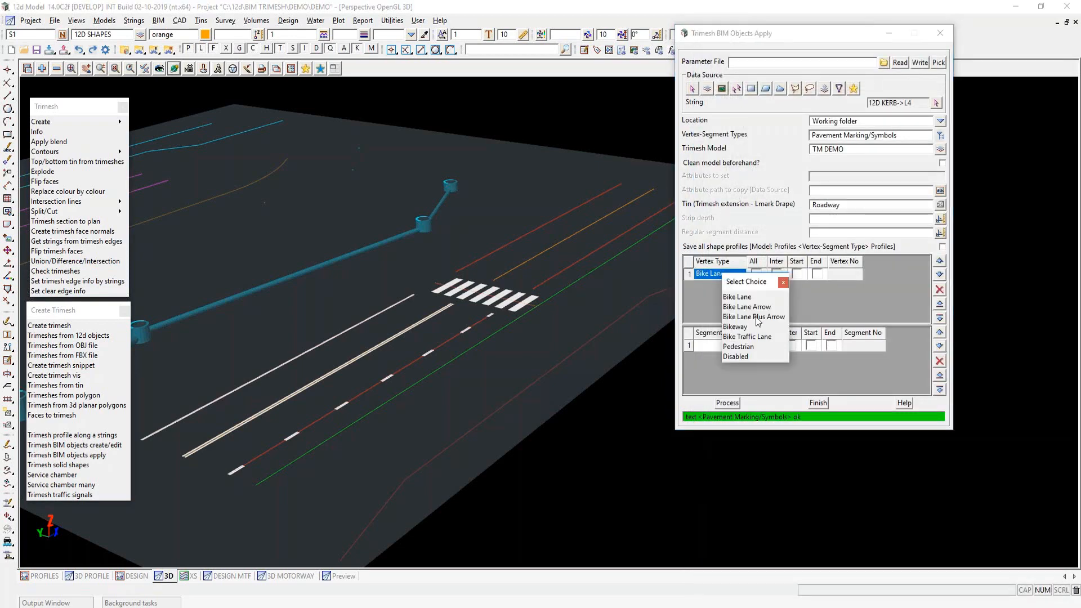
double_click(756, 317)
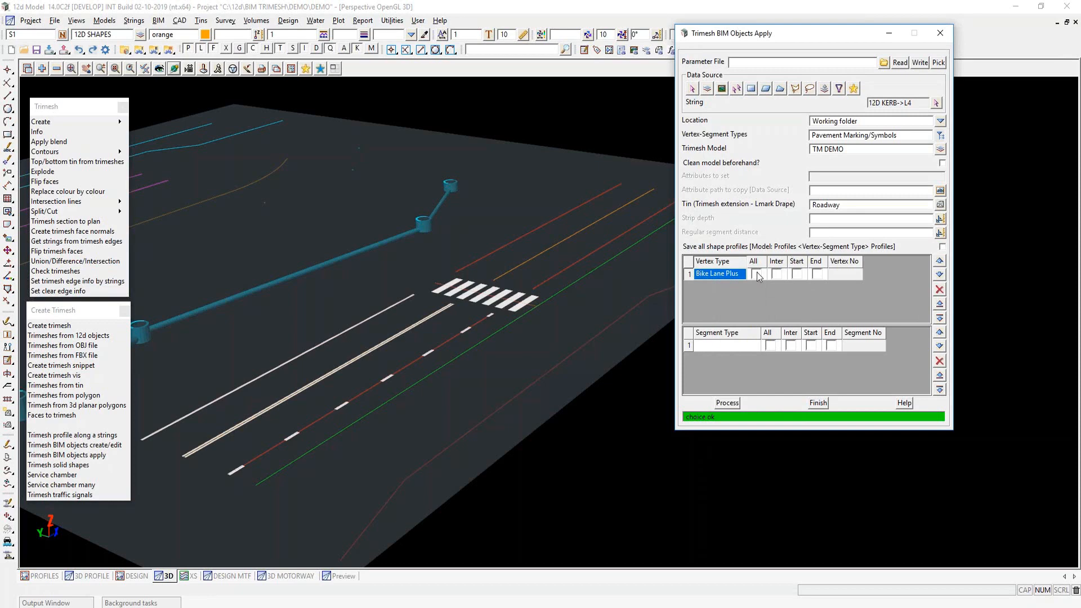
left_click(756, 274)
left_click(826, 232)
type("10")
left_click(727, 402)
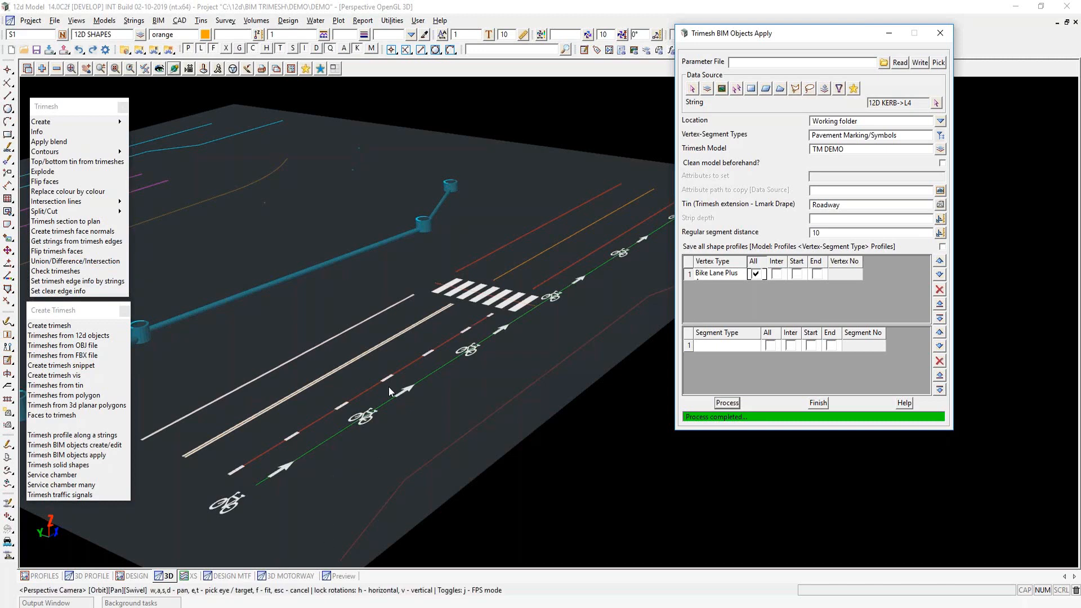
In the DESIGN MTF view, load the MOTORWAY FENCE.12dvsa parameter file and process it to generate the motorway fence.
left_click(222, 578)
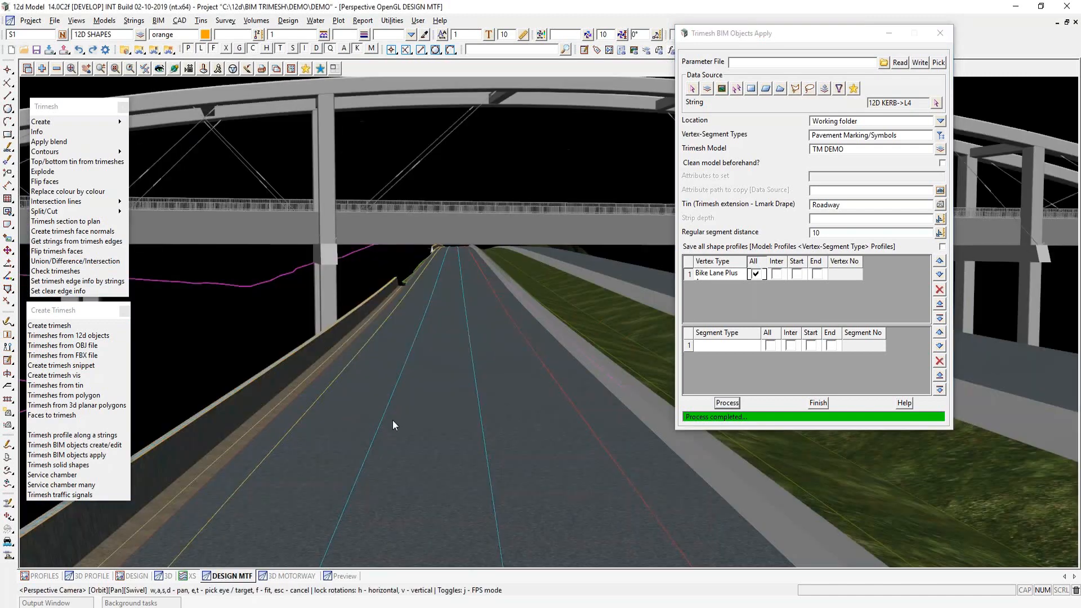
left_click_drag(823, 36, 912, 18)
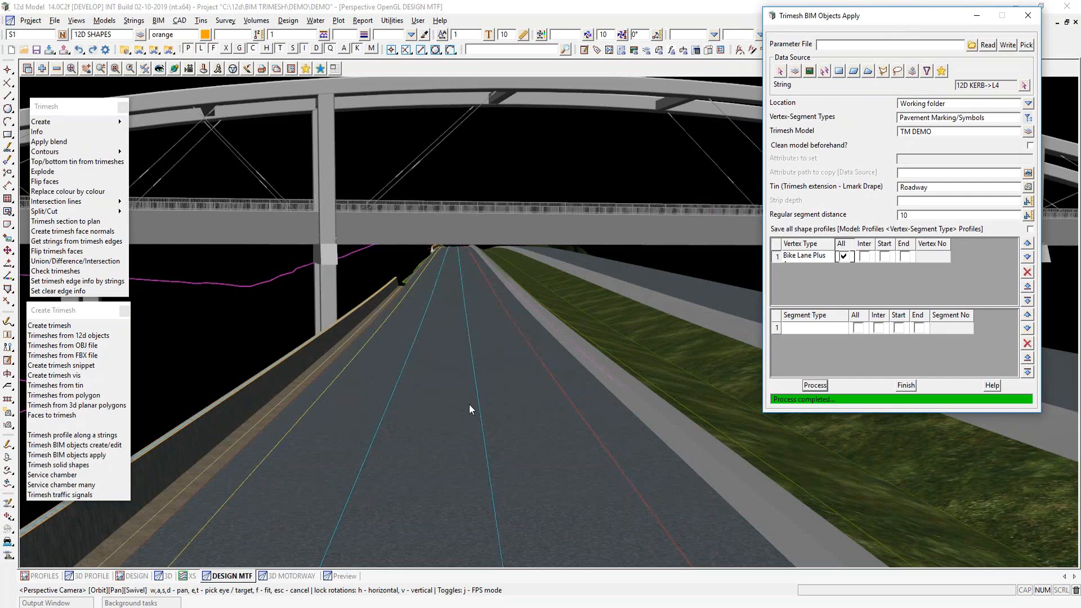
left_click(972, 44)
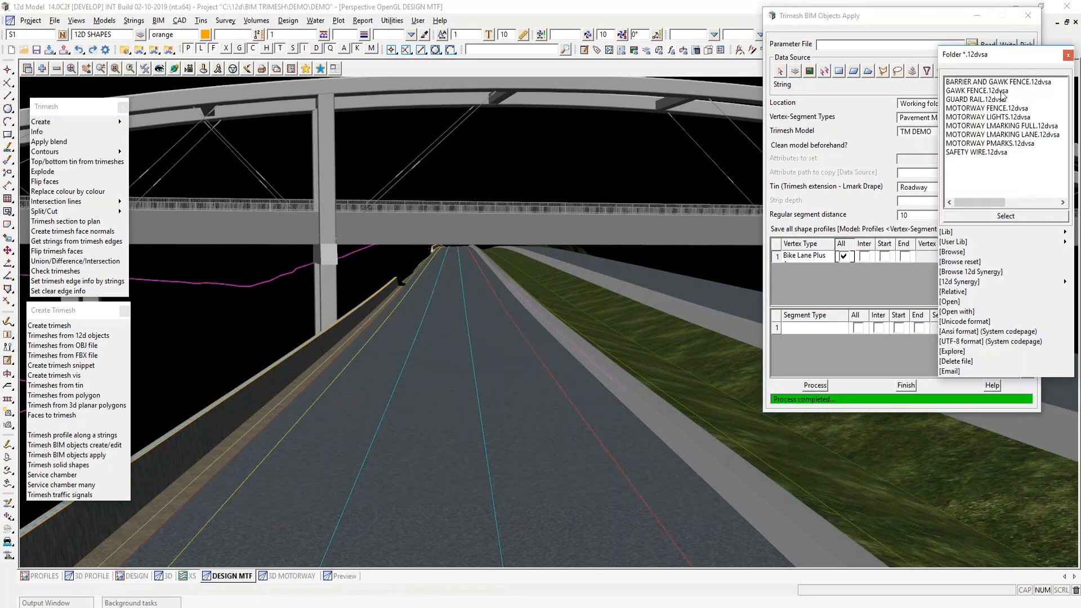
double_click(969, 108)
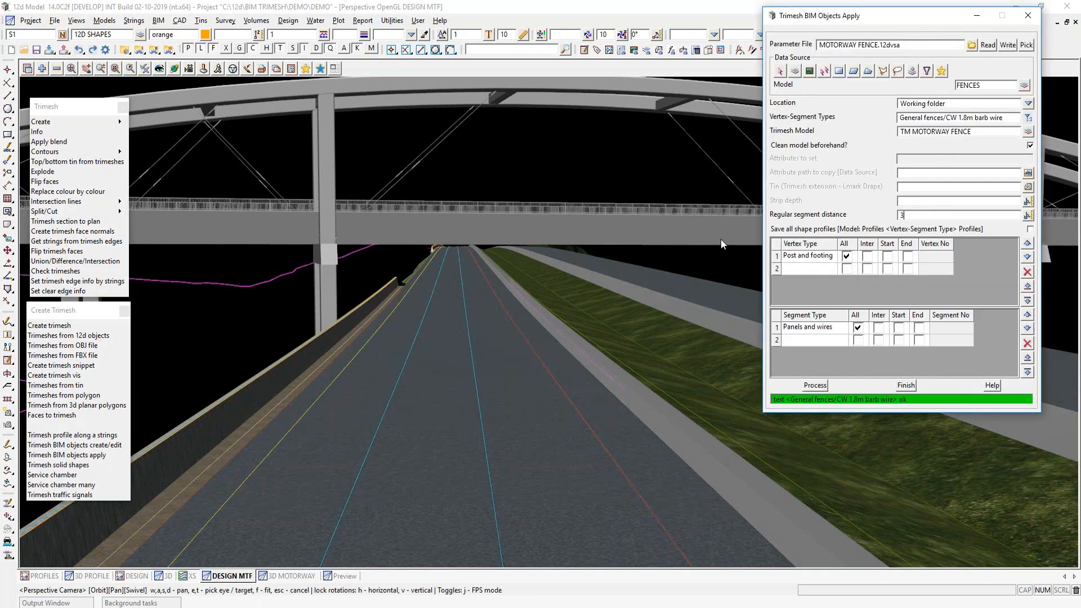
left_click(815, 385)
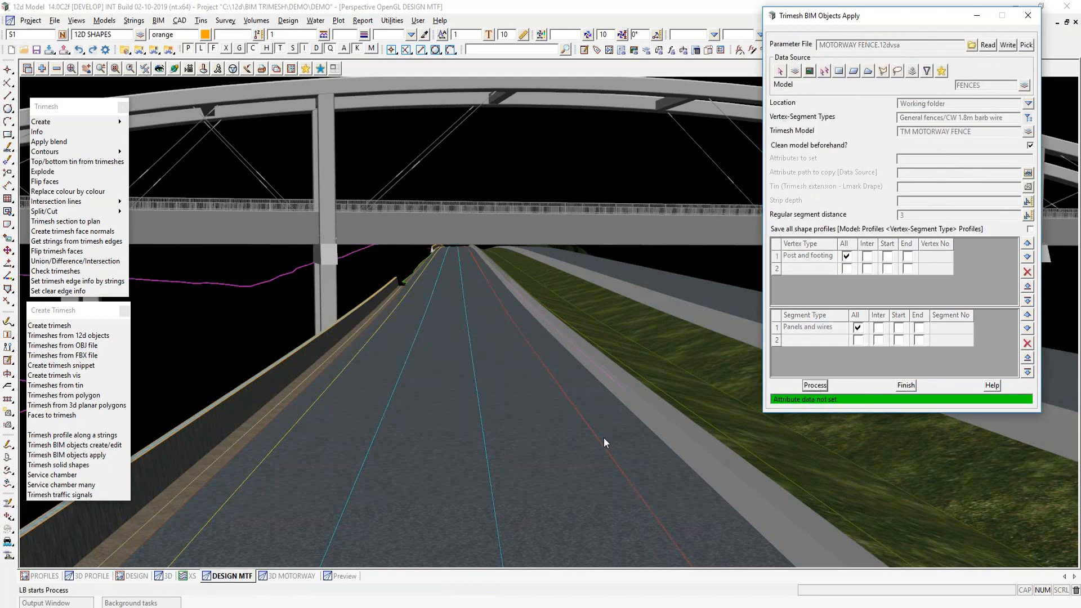
left_click(479, 365)
scroll(479, 365, "down", 4)
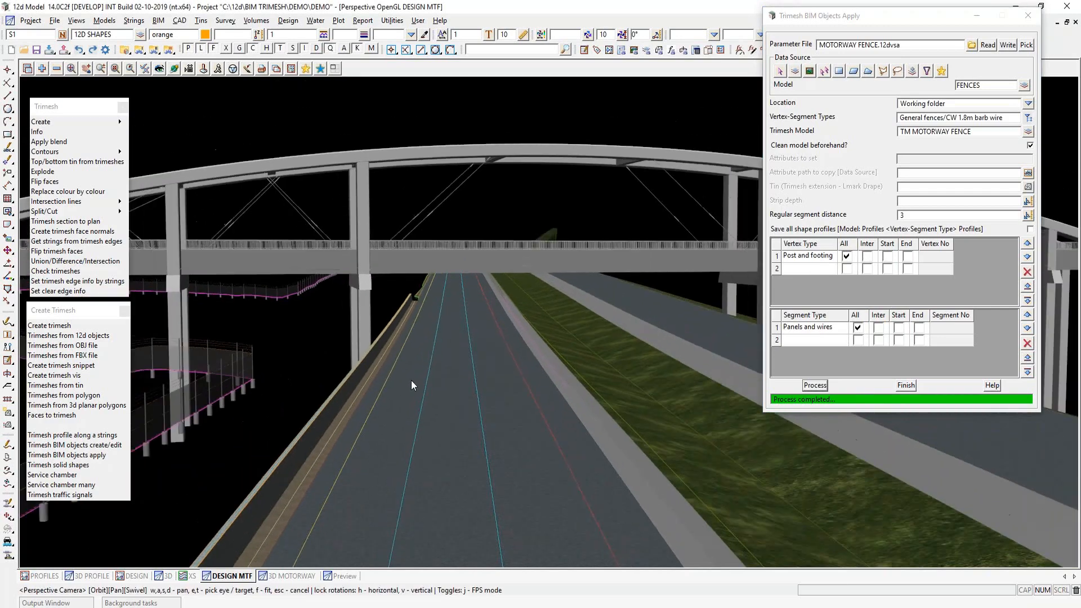
scroll(397, 376, "up", 2)
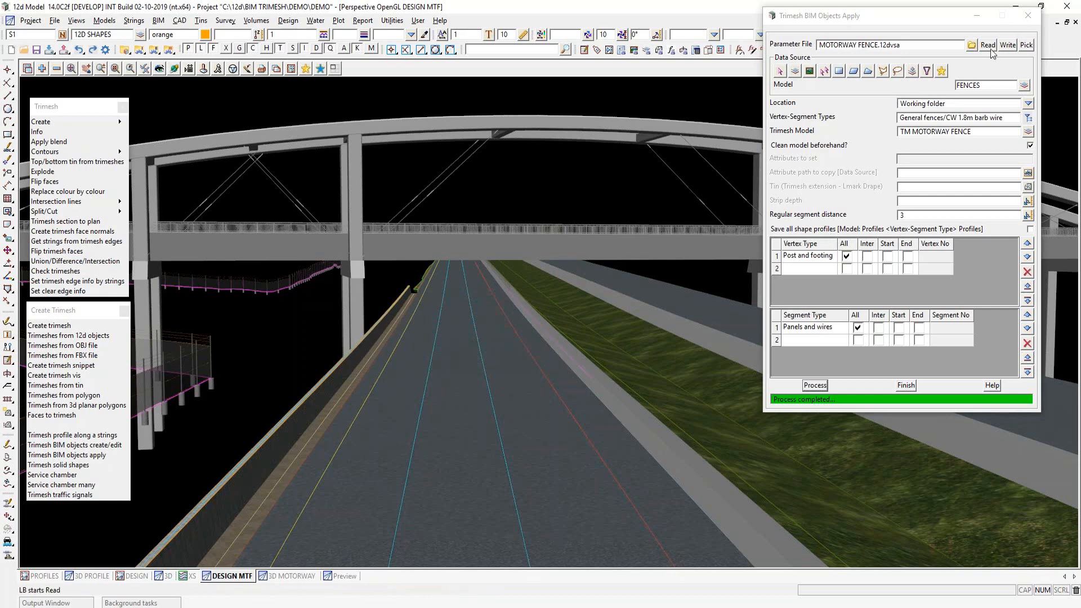
Load the GAWK FENCE.12dvsa parameter file and process it to generate the anti-gawk screen.
left_click(972, 45)
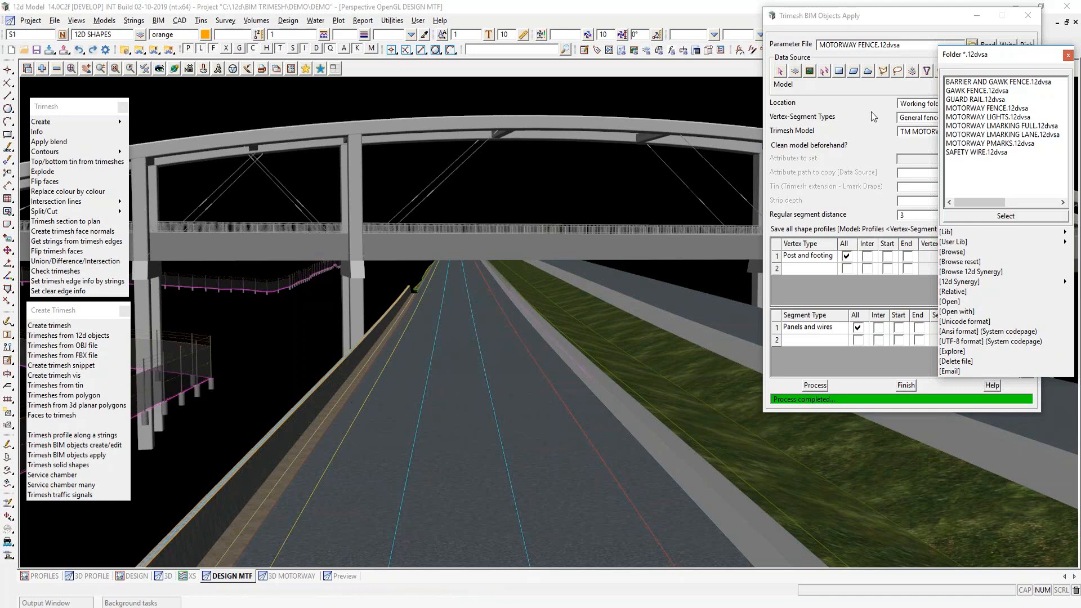
double_click(966, 92)
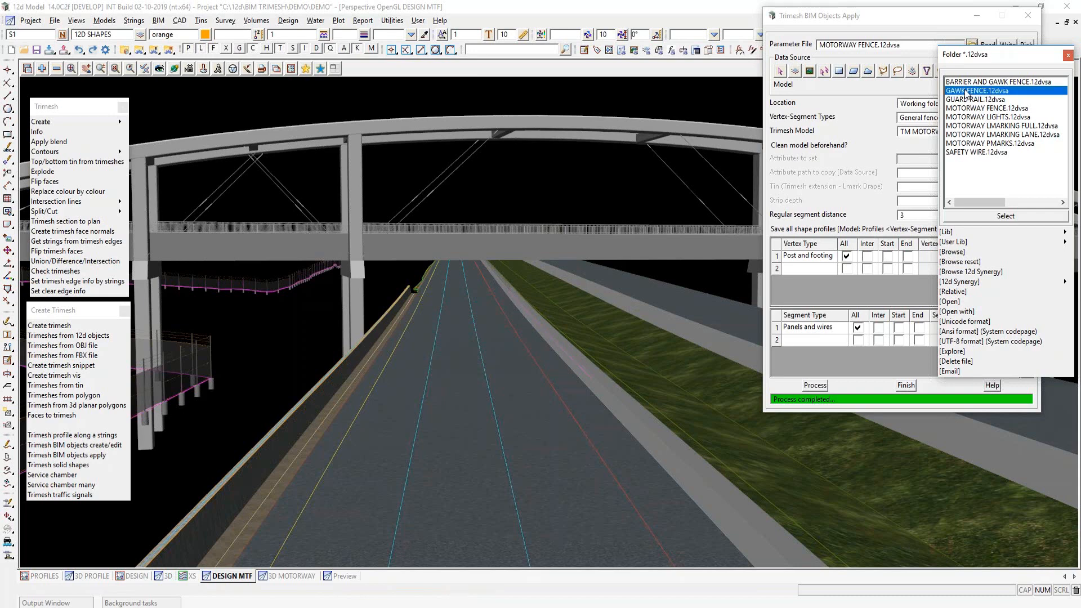
left_click(988, 45)
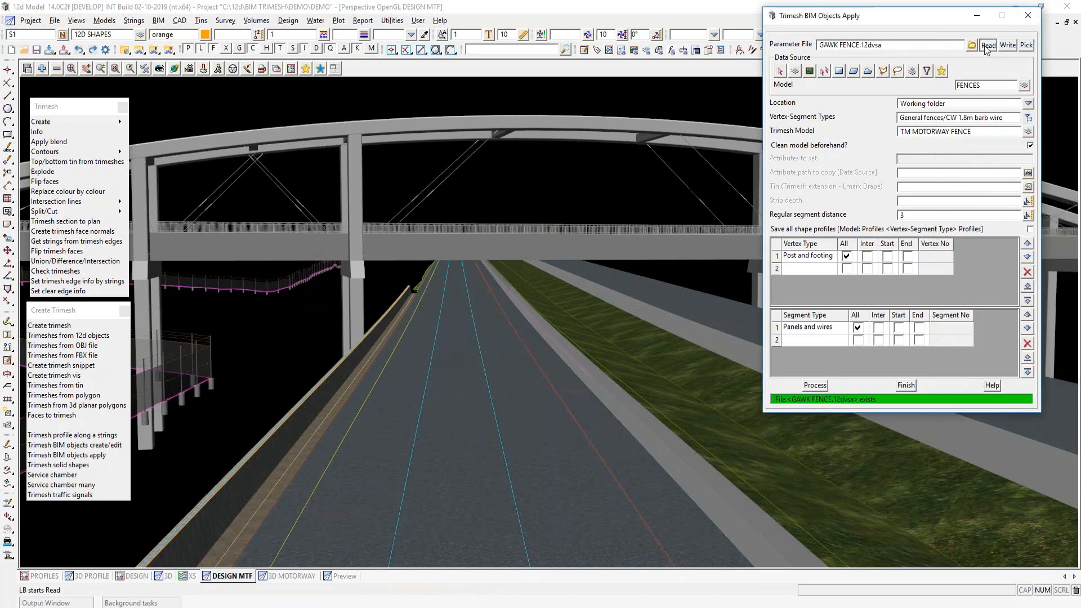
left_click(813, 386)
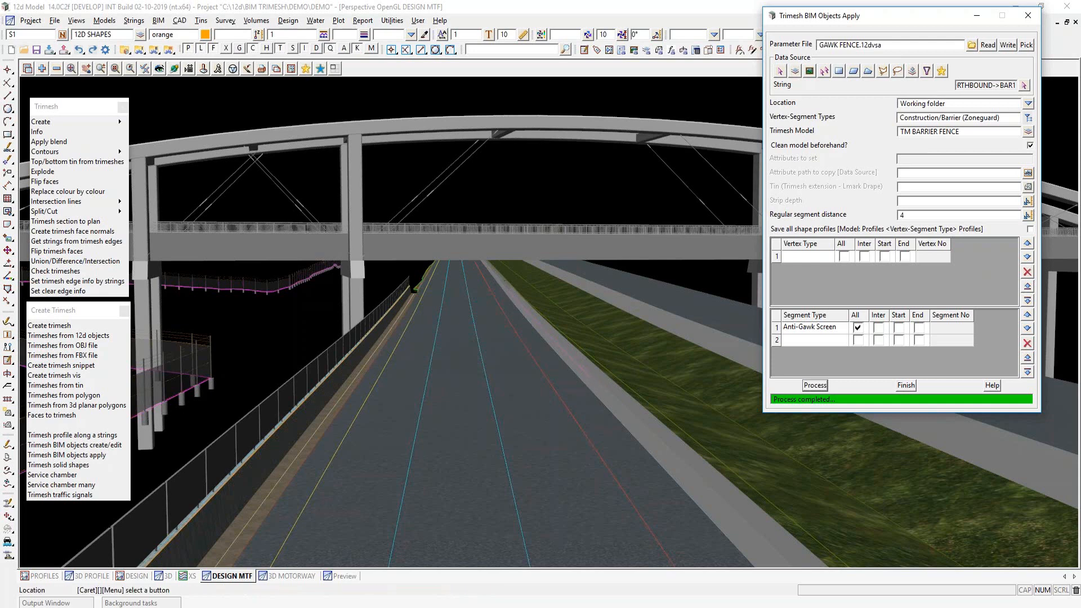
Load the BARRIER AND GAWK FENCE.12dvsa parameter file and process it to generate the combined barrier and anti-gawk fence.
left_click(972, 44)
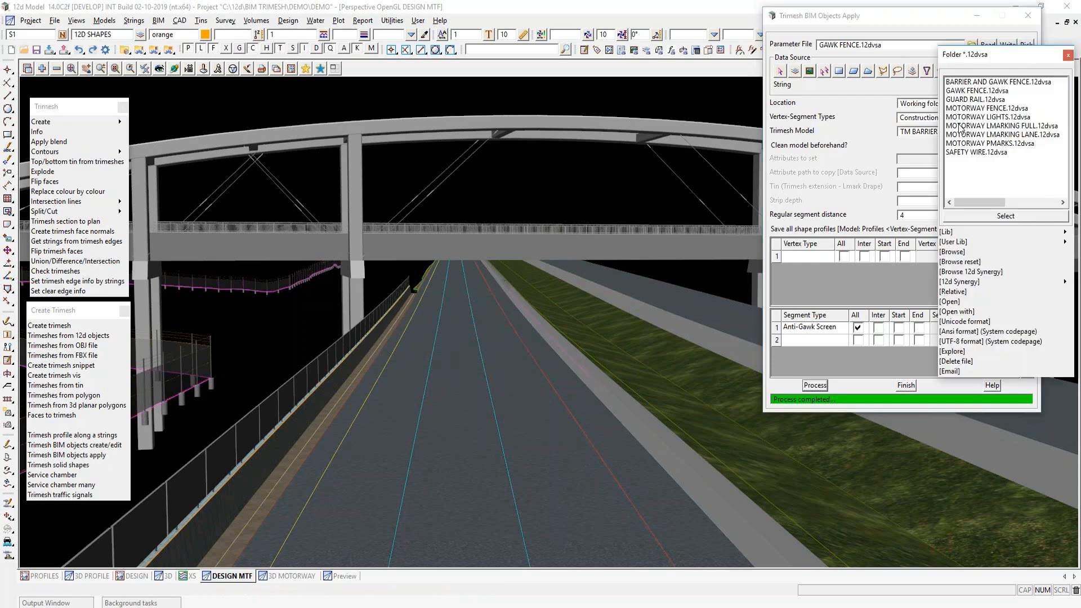
double_click(977, 82)
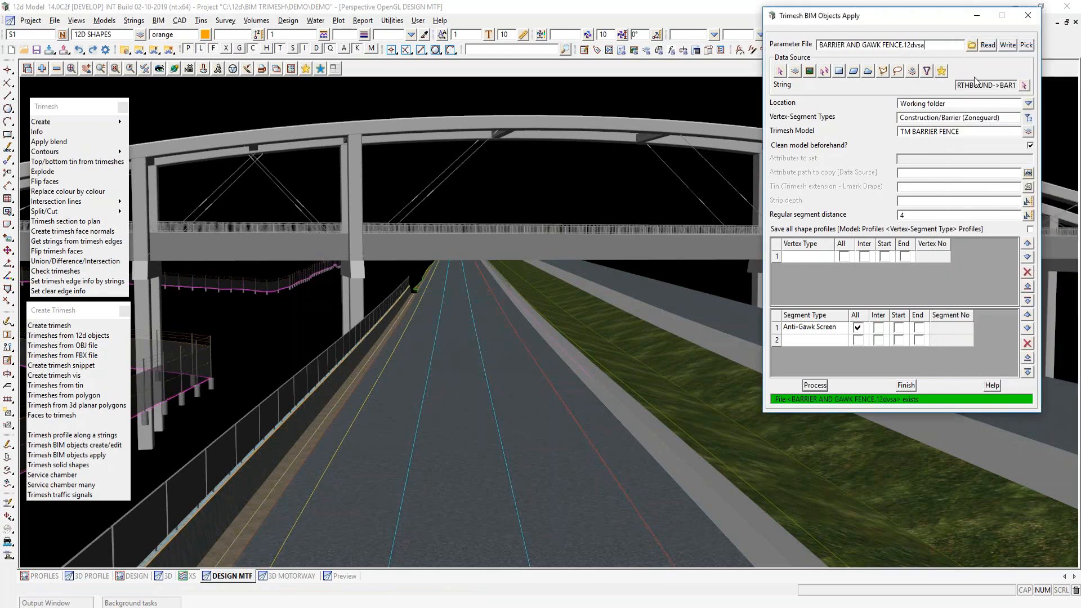
left_click(987, 45)
left_click(812, 387)
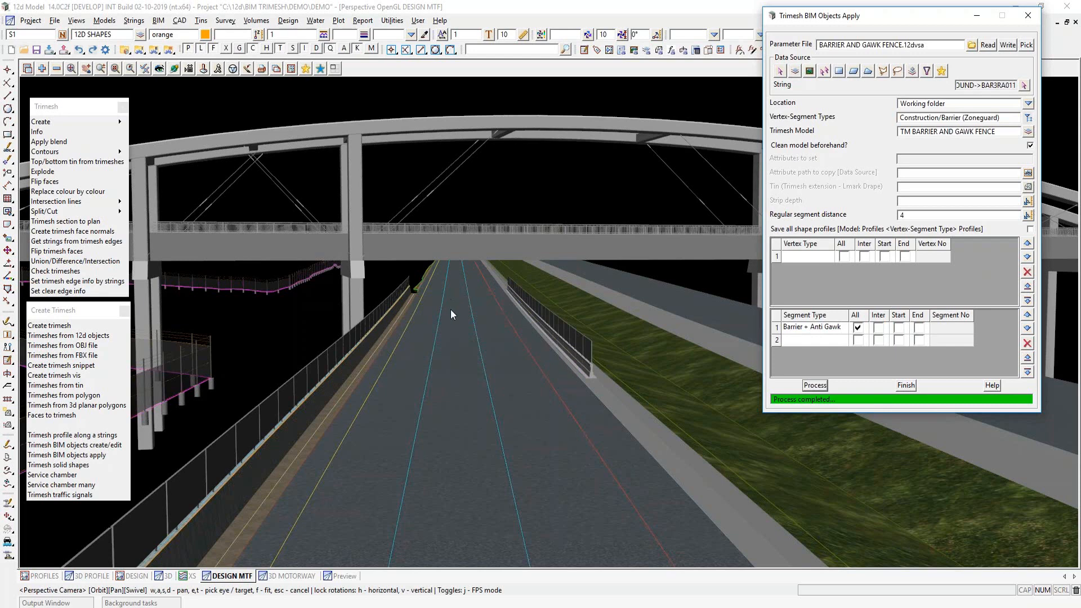
Load the GUARD RAIL.12dvsa parameter file and process it to generate the guard rail along the motorway.
left_click(974, 45)
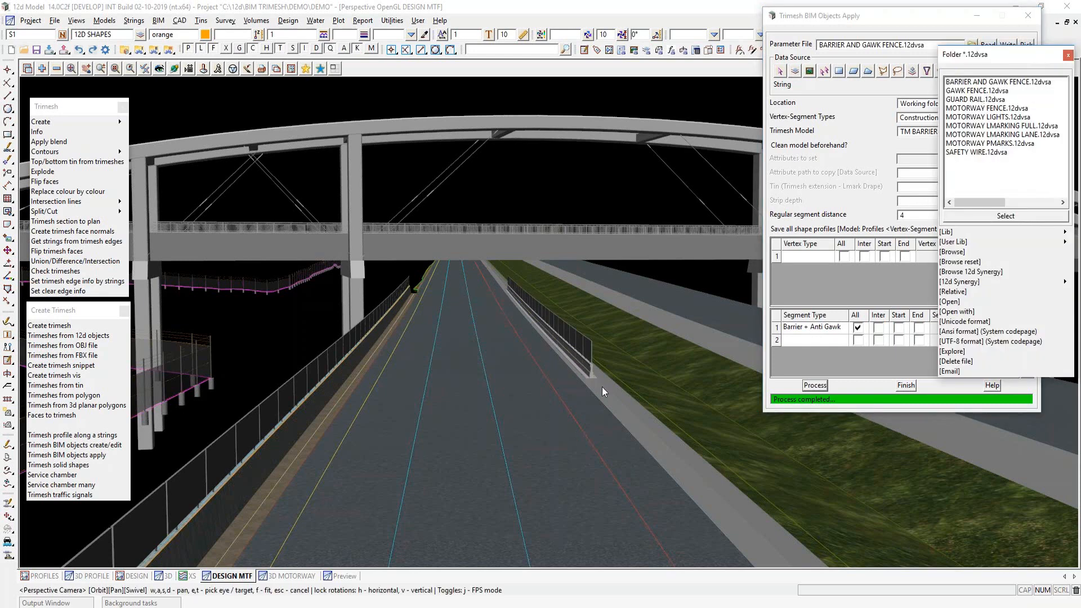
double_click(968, 100)
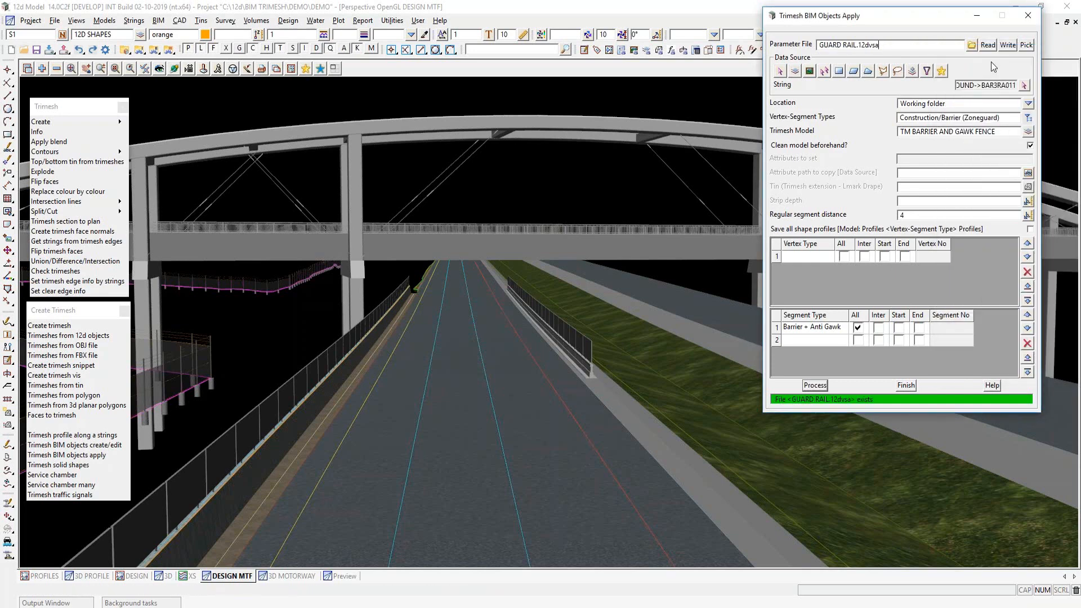
left_click(988, 45)
left_click(825, 384)
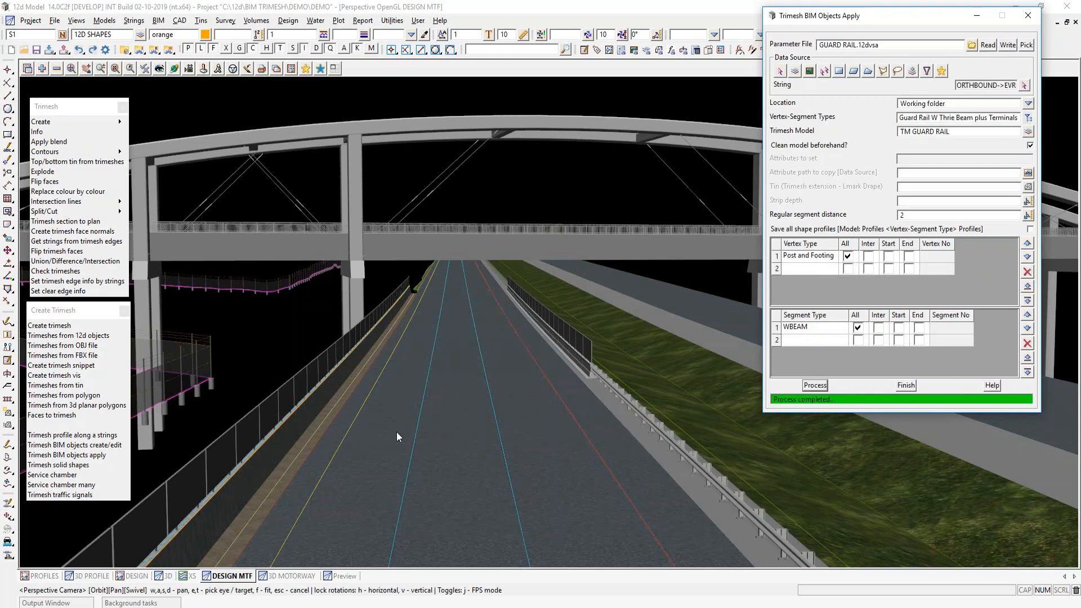
Load the MOTORWAY LIGHTS.12dvsa parameter file and process it to generate the freeway lights.
left_click(973, 45)
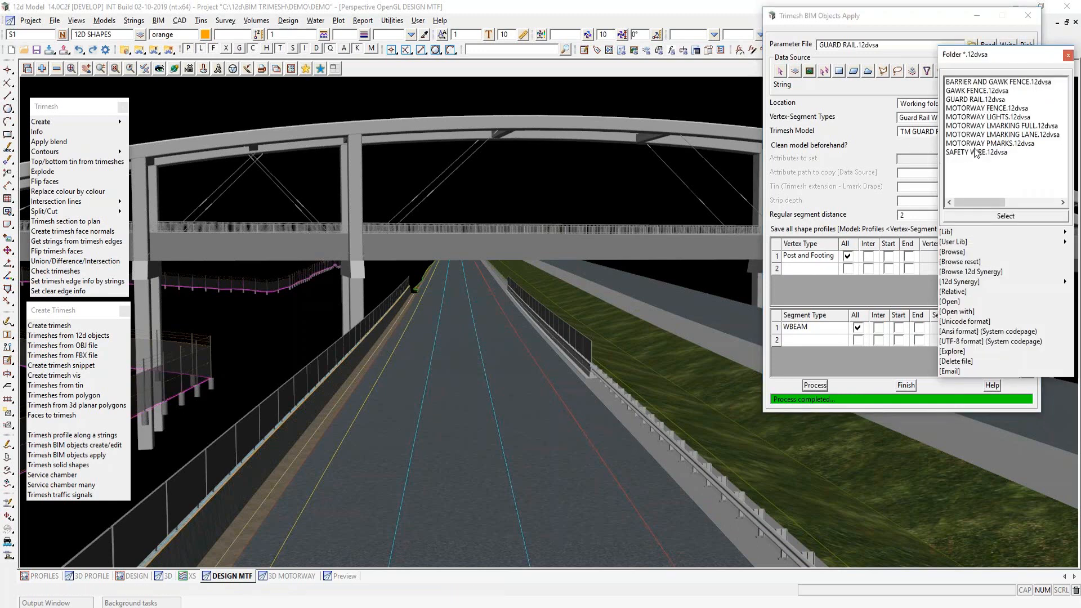
double_click(979, 117)
left_click(995, 49)
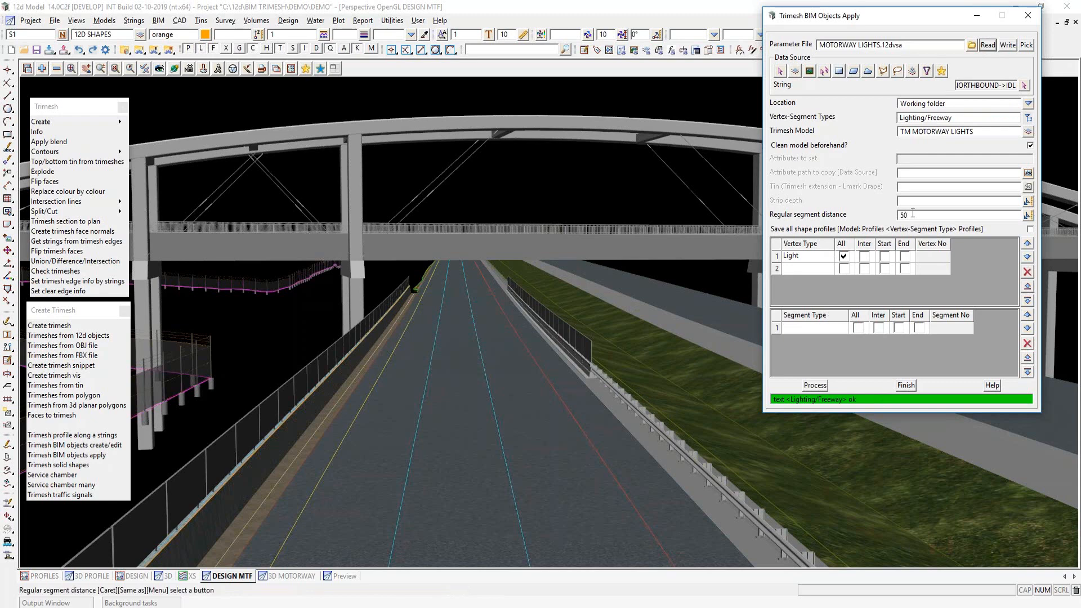
left_click(814, 386)
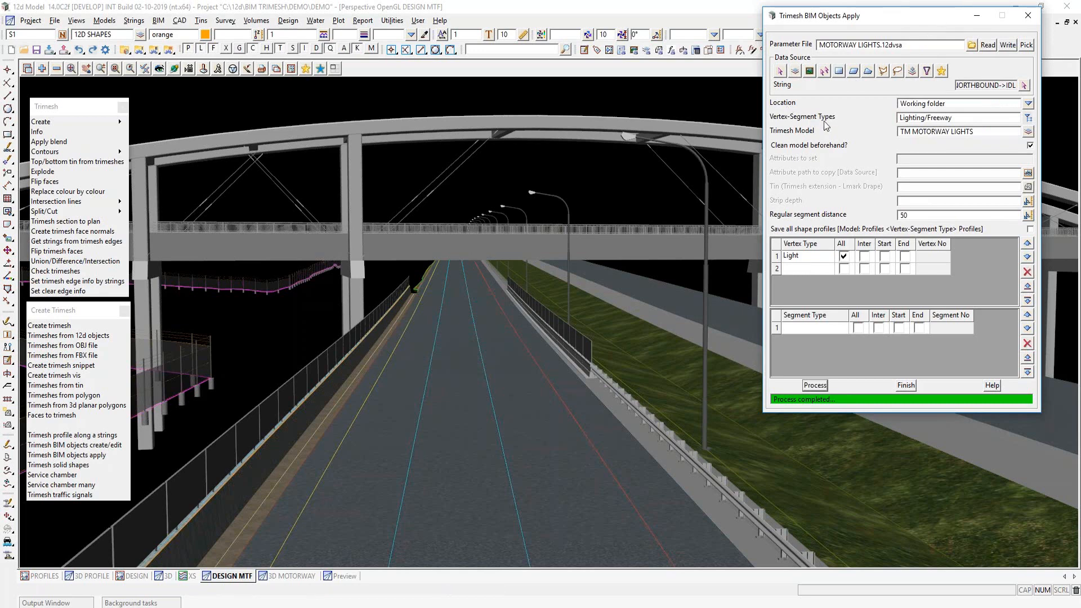
Load the MOTORWAY LMARKING FULL.12dvsa parameter file and process it to generate the solid edge lines.
left_click(972, 45)
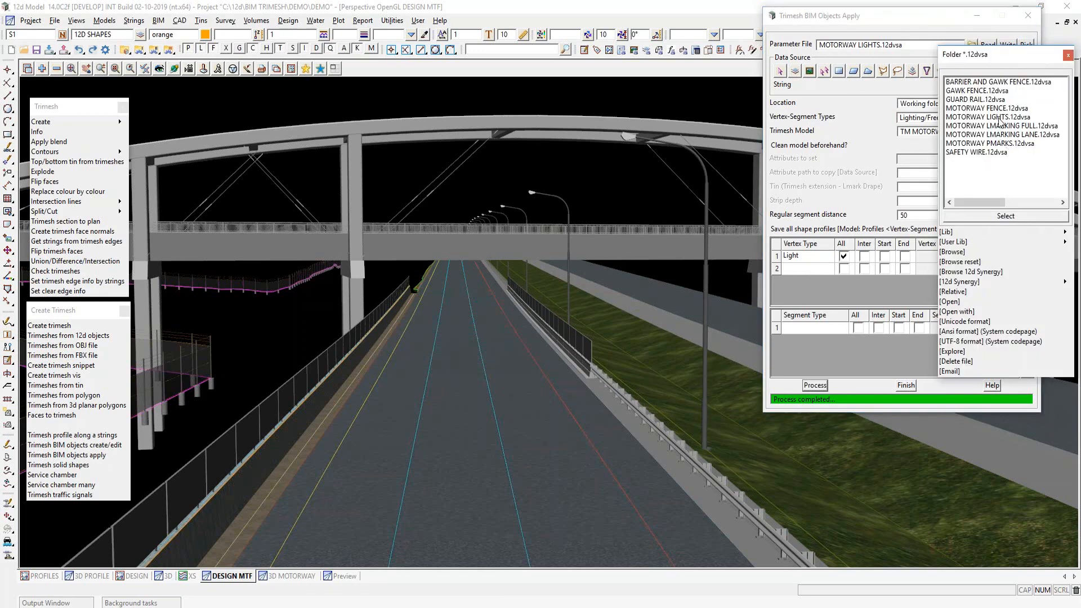
double_click(1000, 126)
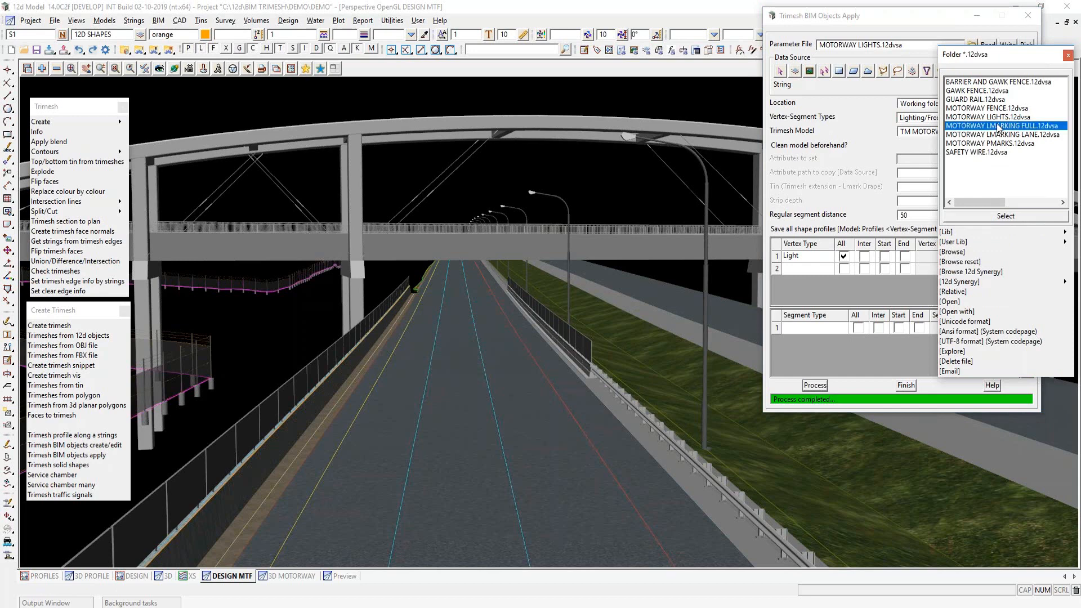
left_click(989, 46)
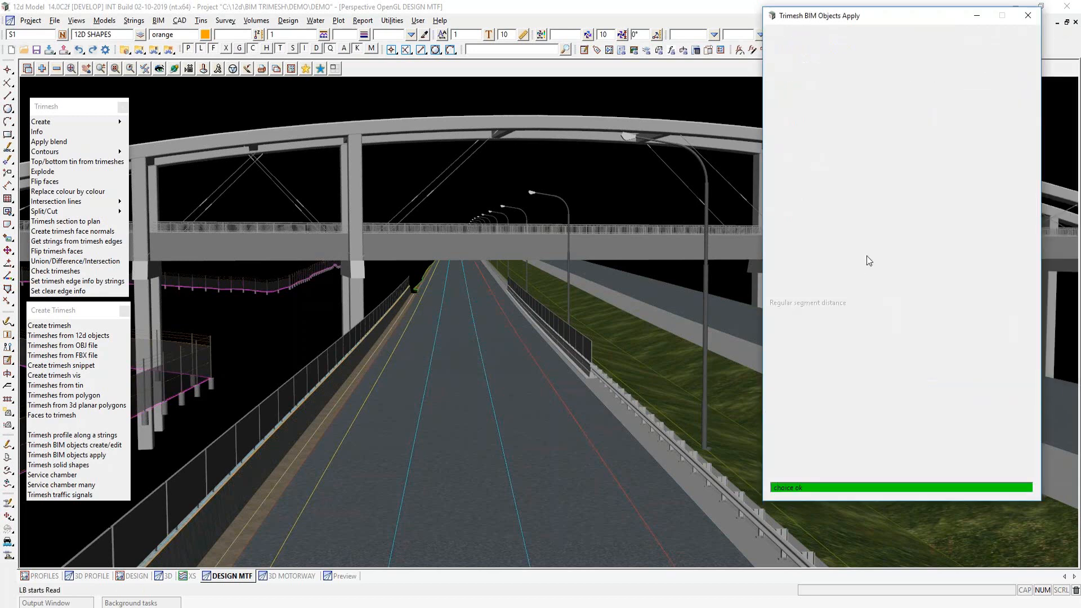
left_click(815, 474)
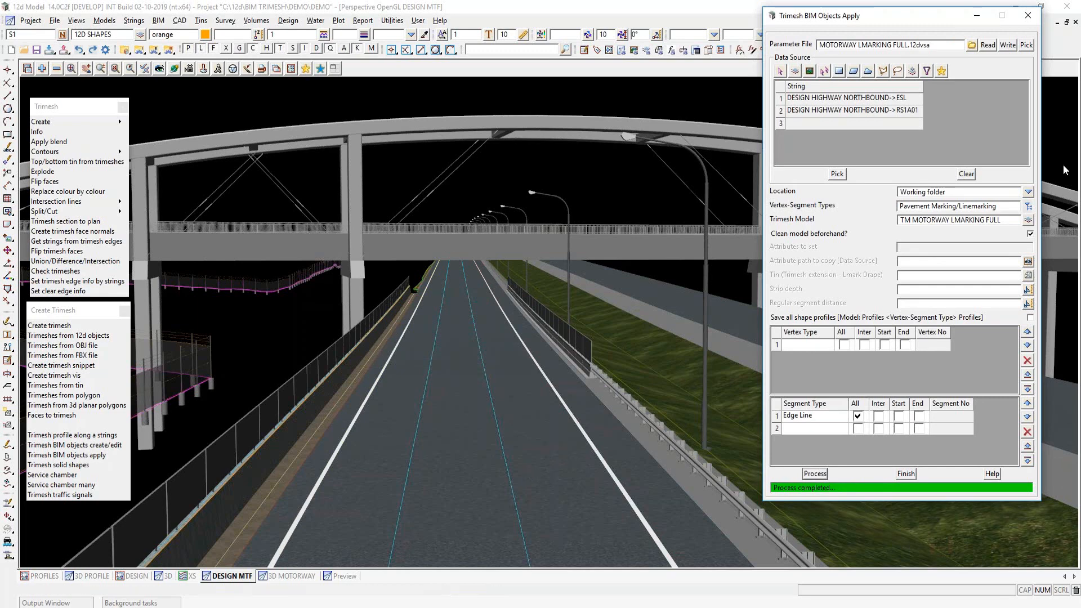
Load the MOTORWAY LMARKING LANE.12dvsa parameter file and process it to generate the dashed lane lines.
left_click(971, 46)
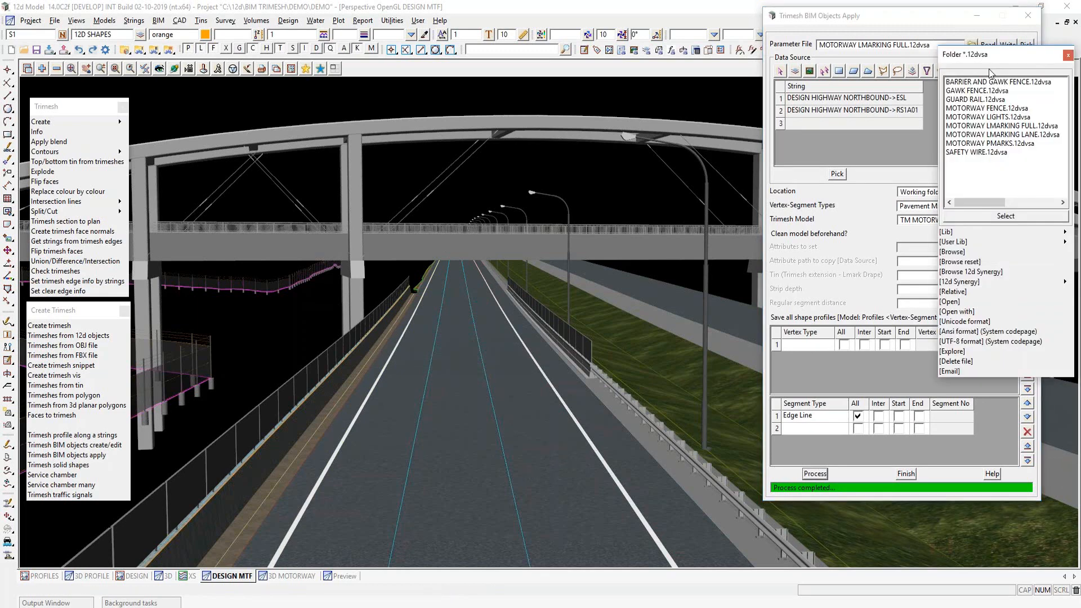
double_click(998, 135)
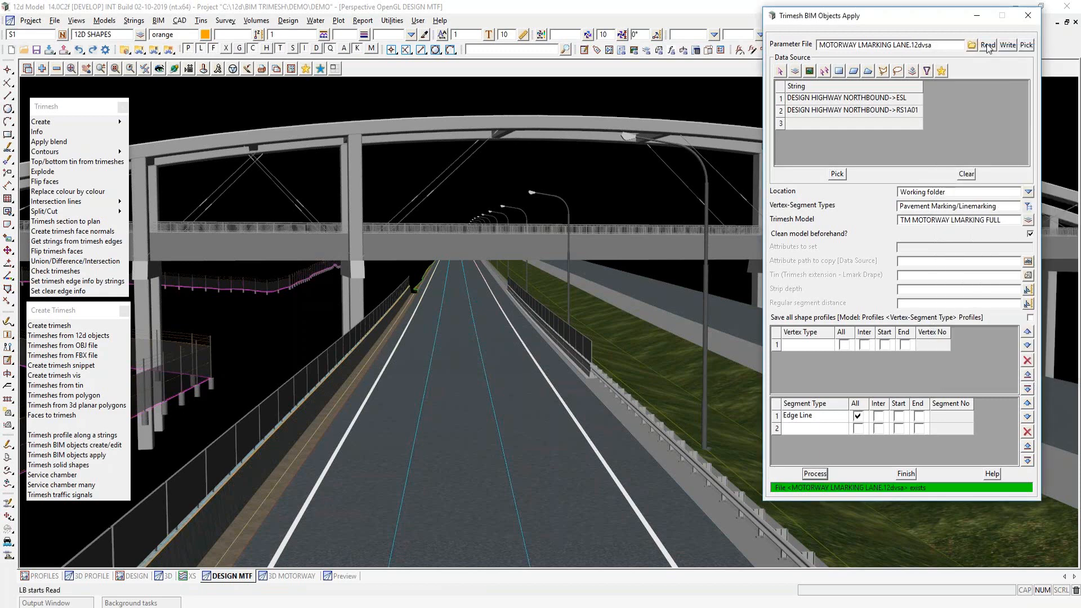
left_click(988, 45)
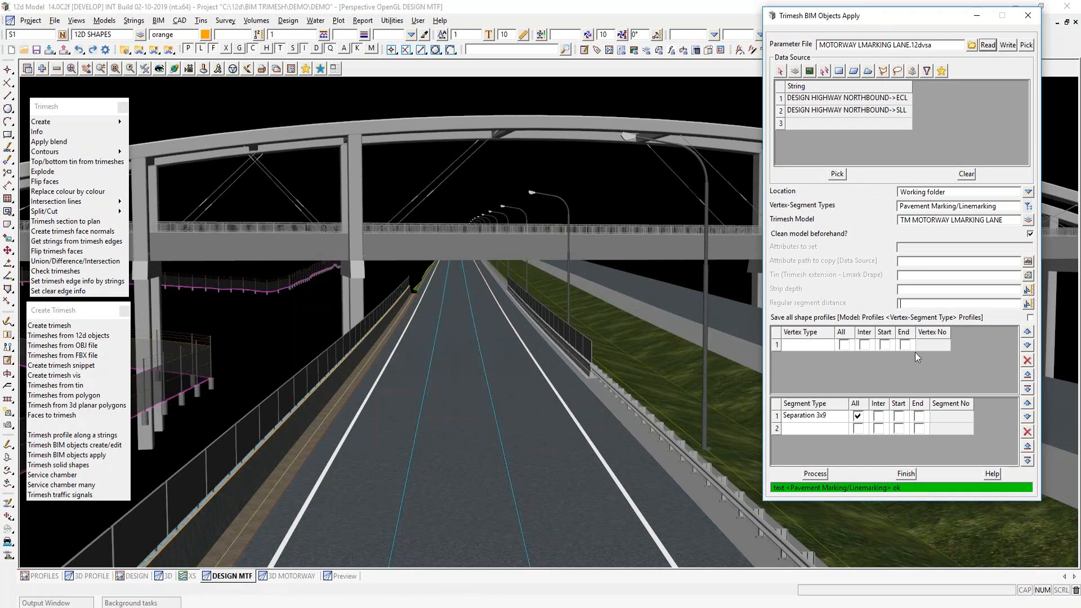
left_click(815, 473)
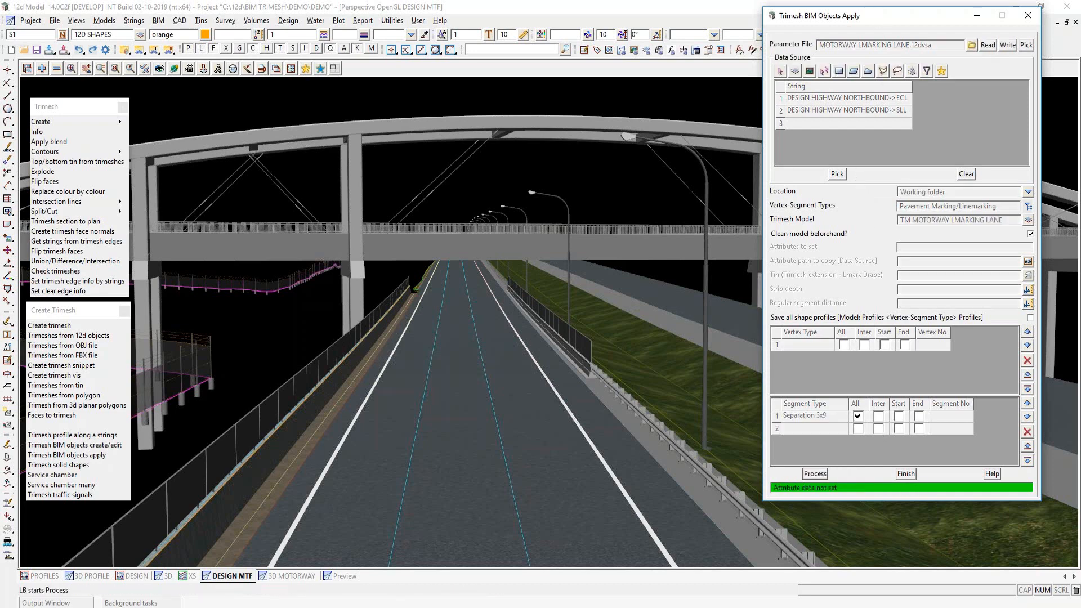
Load the MOTORWAY PMARKS.12dvsa parameter file and process it to generate the merge-right arrows along the motorway.
left_click(972, 46)
left_click(993, 144)
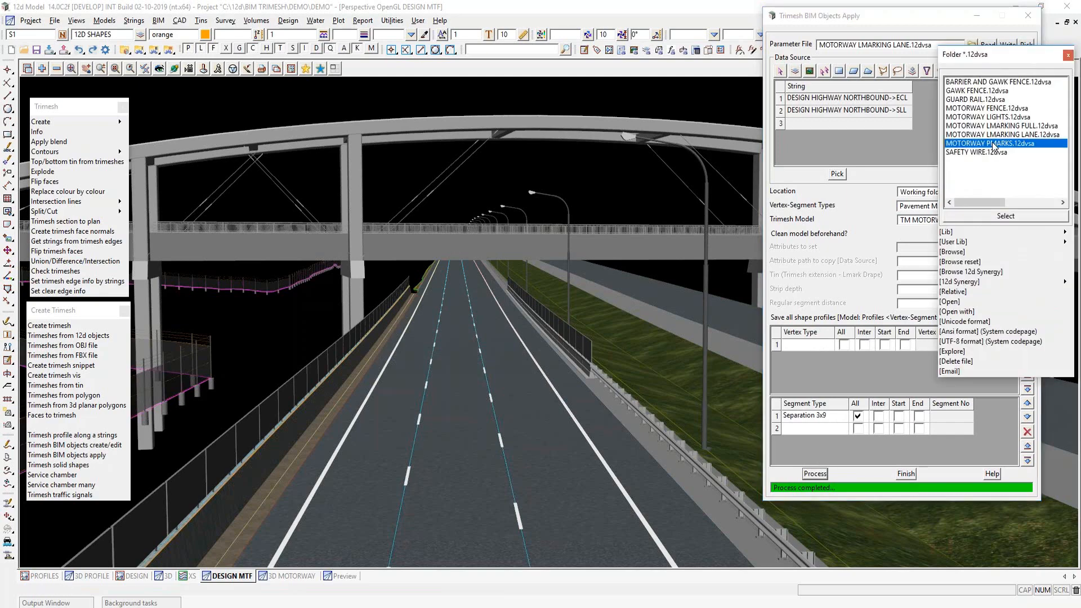
left_click(993, 144)
left_click(989, 44)
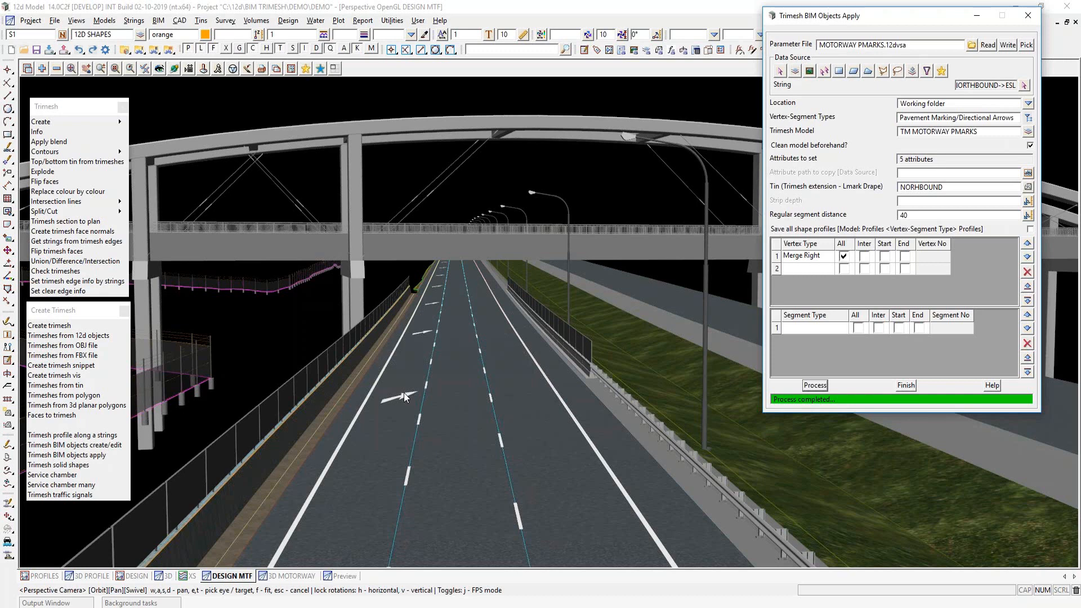
Review the directional arrows' custom attributes for offset and draping to the tin, without changing them.
left_click(910, 160)
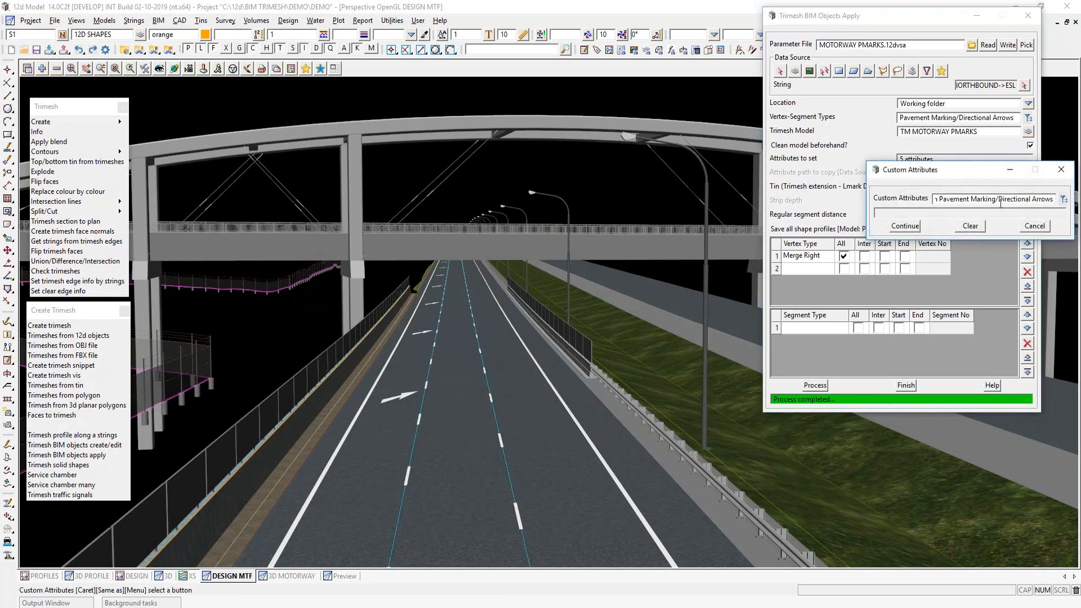
left_click(904, 226)
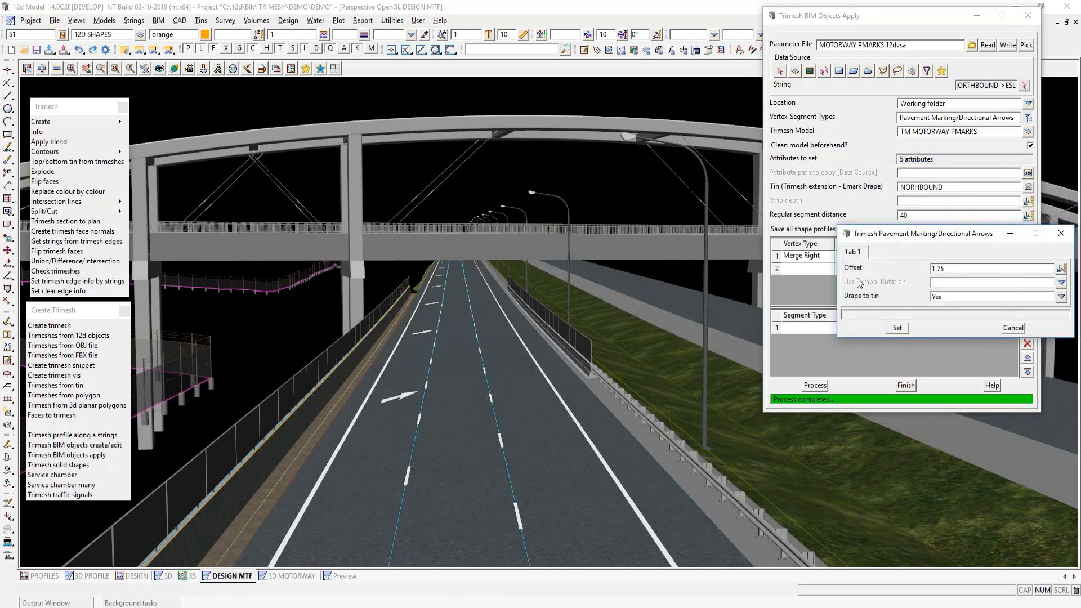
left_click(1014, 328)
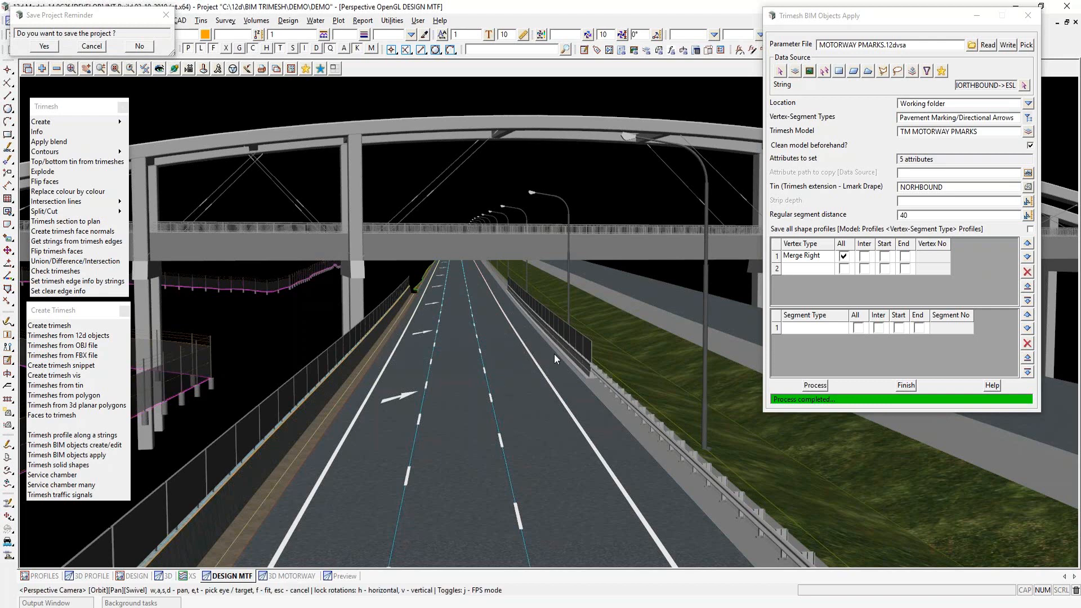
Switch to the 3D MOTORWAY view and pick the red motorway string as the data source.
left_click(294, 576)
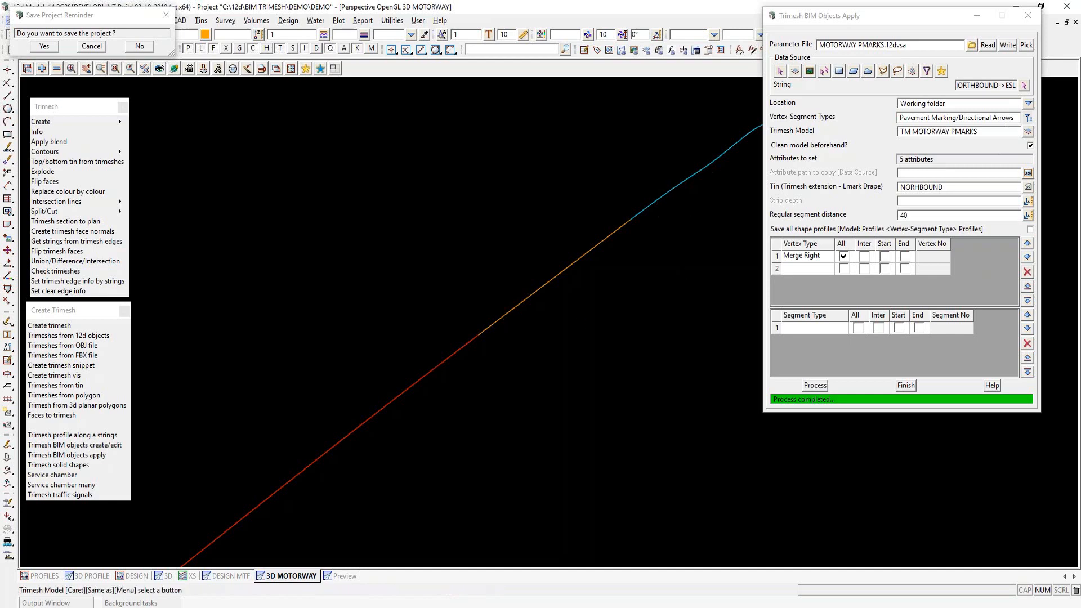
left_click(1024, 85)
left_click(434, 364)
left_click(465, 358)
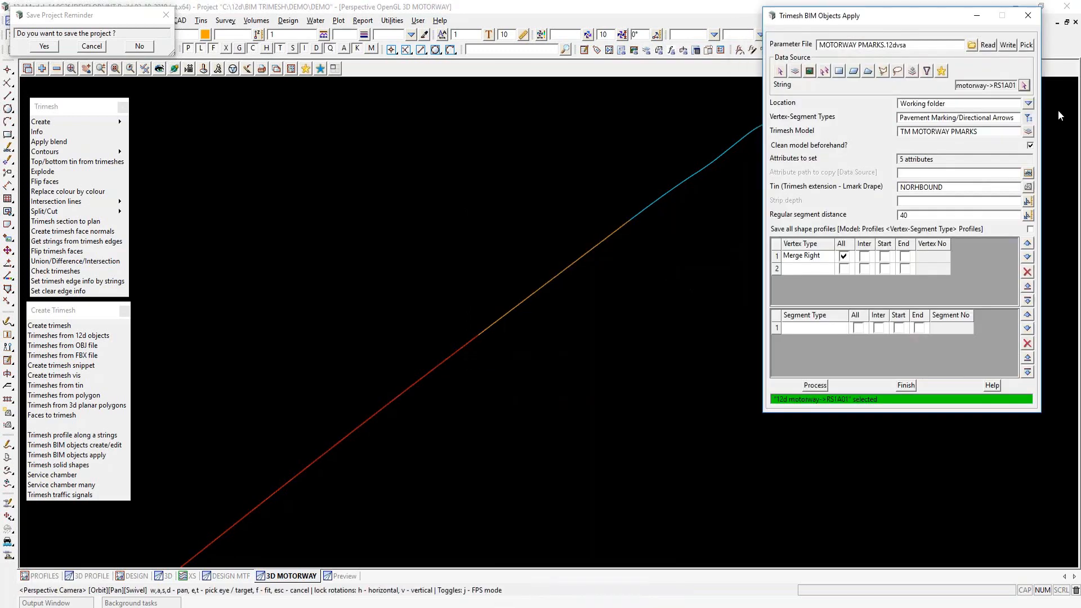
Set the vertex-segment type to 8 Lane Median Small from the Roads Major group.
left_click(1028, 117)
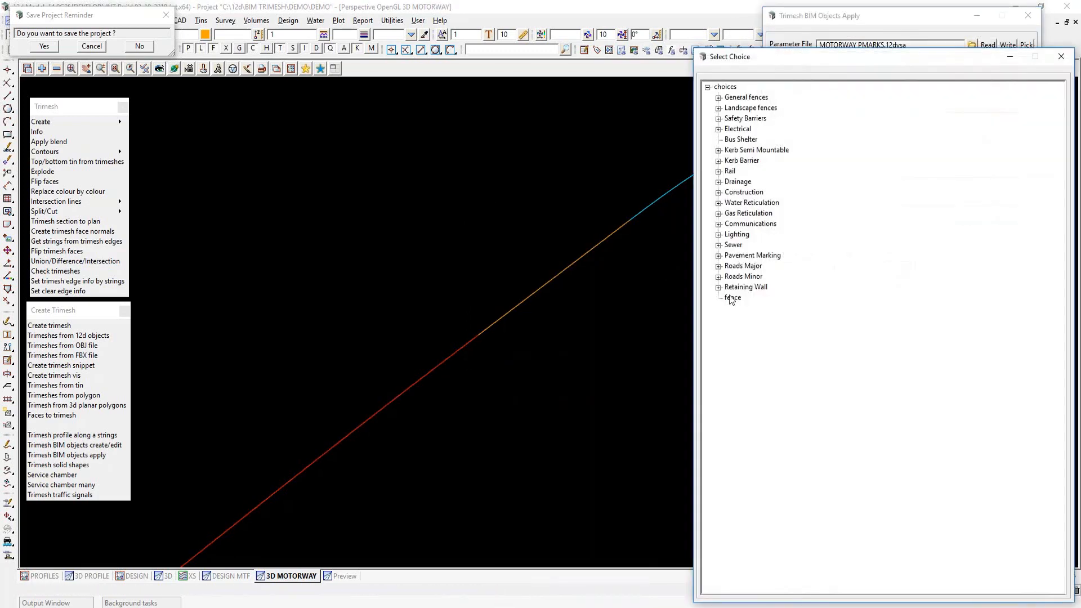
left_click(719, 266)
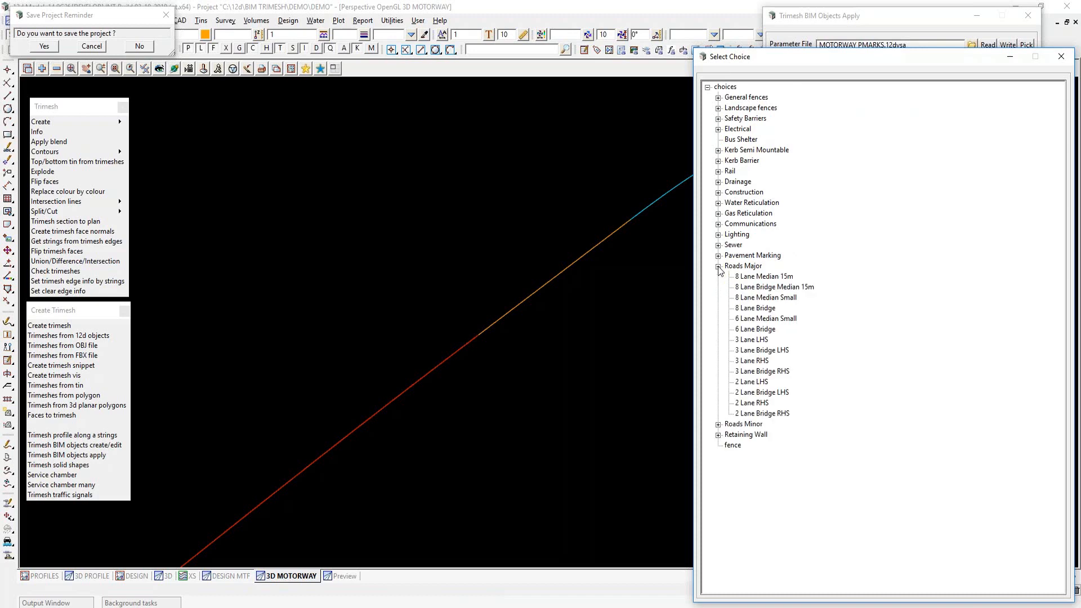
double_click(769, 298)
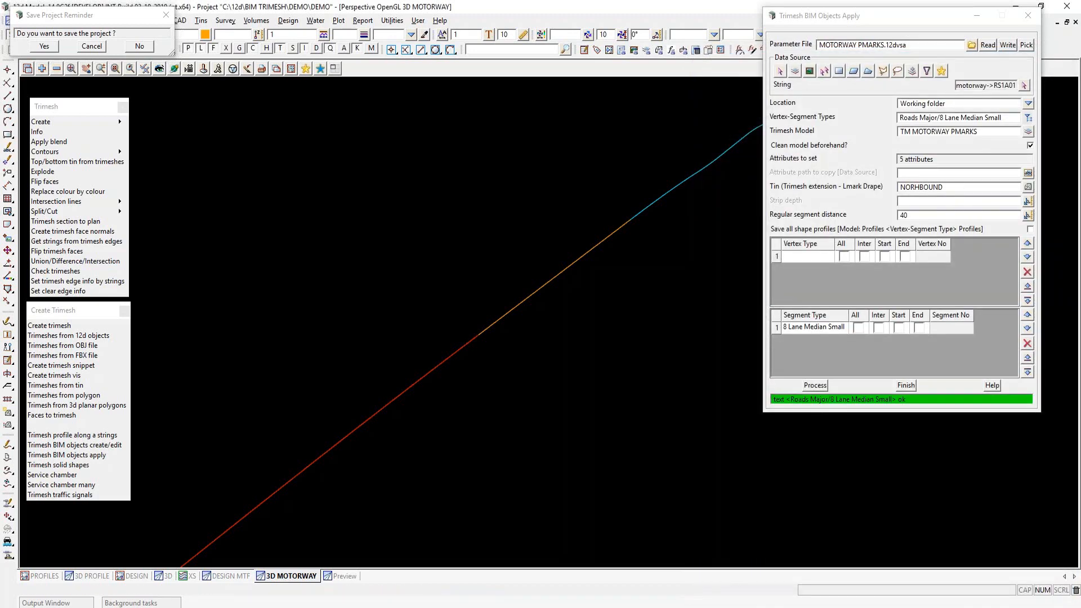
Clear the custom attributes and the drape tin, and set the regular segment distance to 10.
left_click(957, 159)
left_click(967, 225)
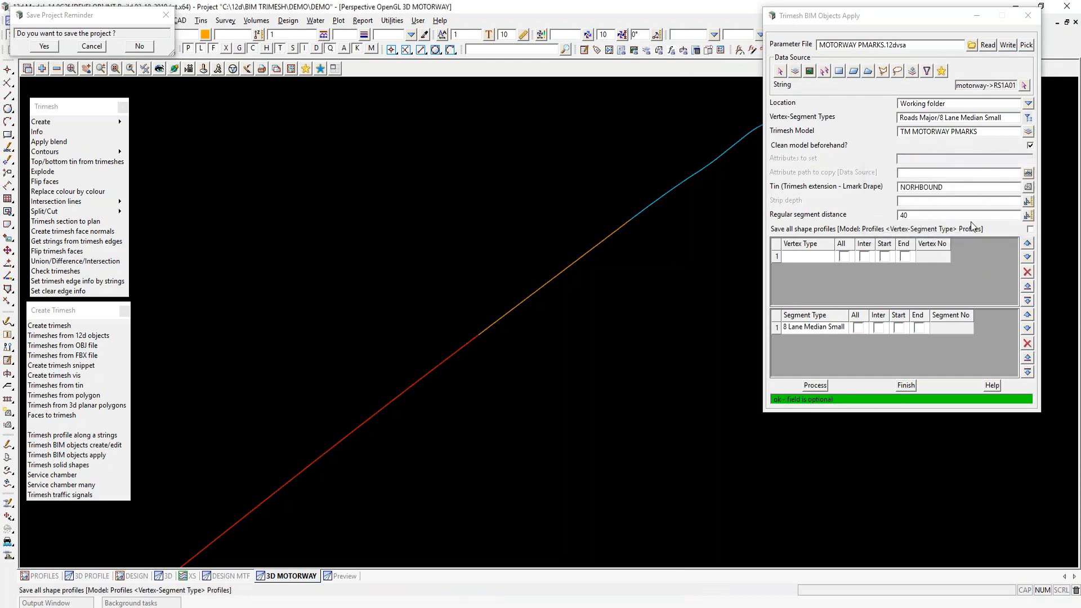
double_click(959, 186)
key("BackSpace")
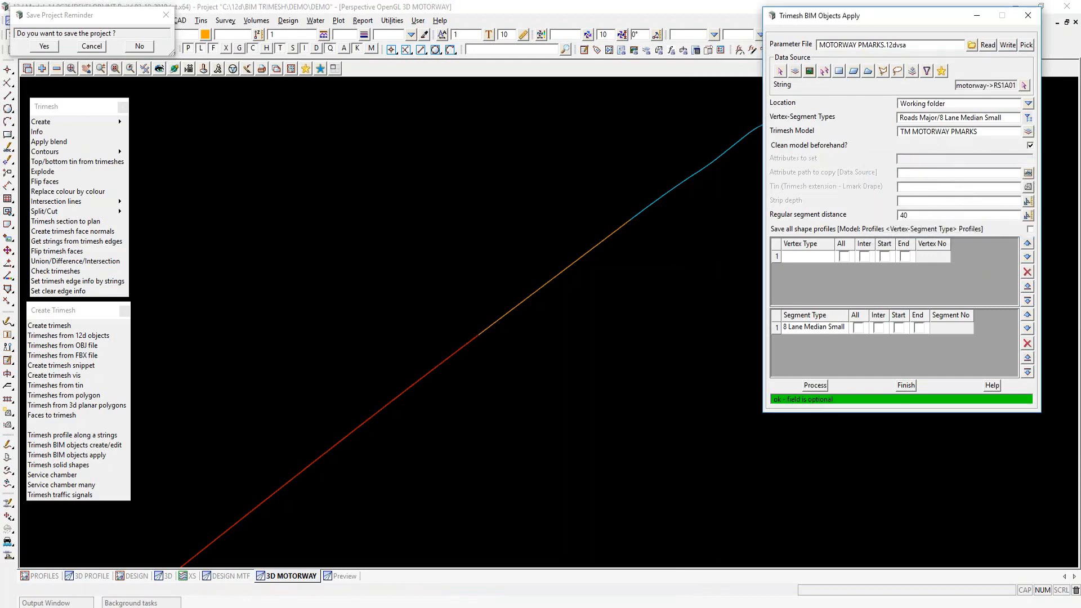
double_click(896, 216)
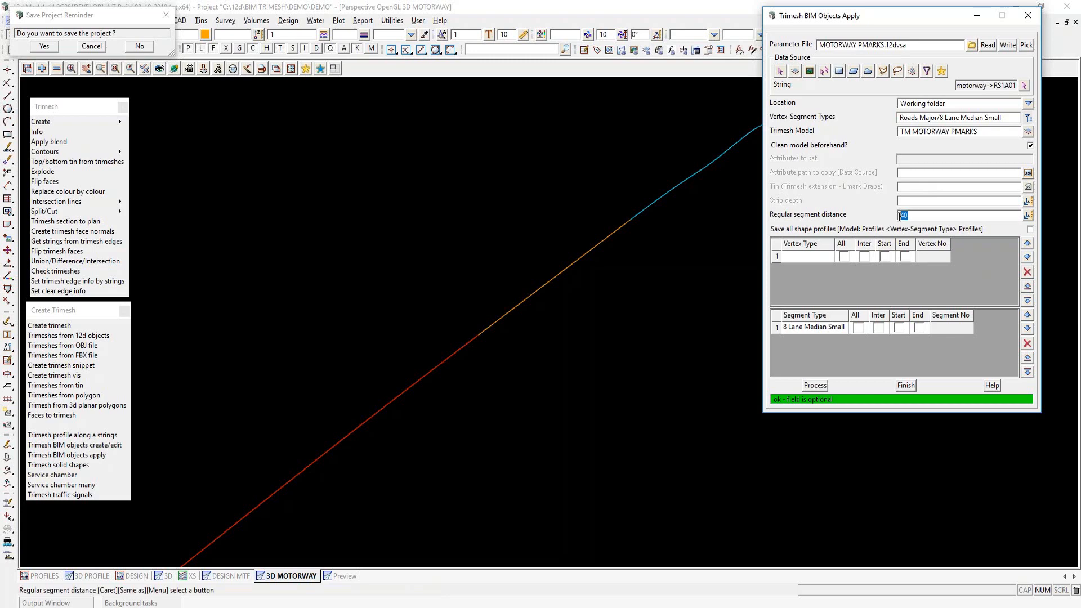
type("10")
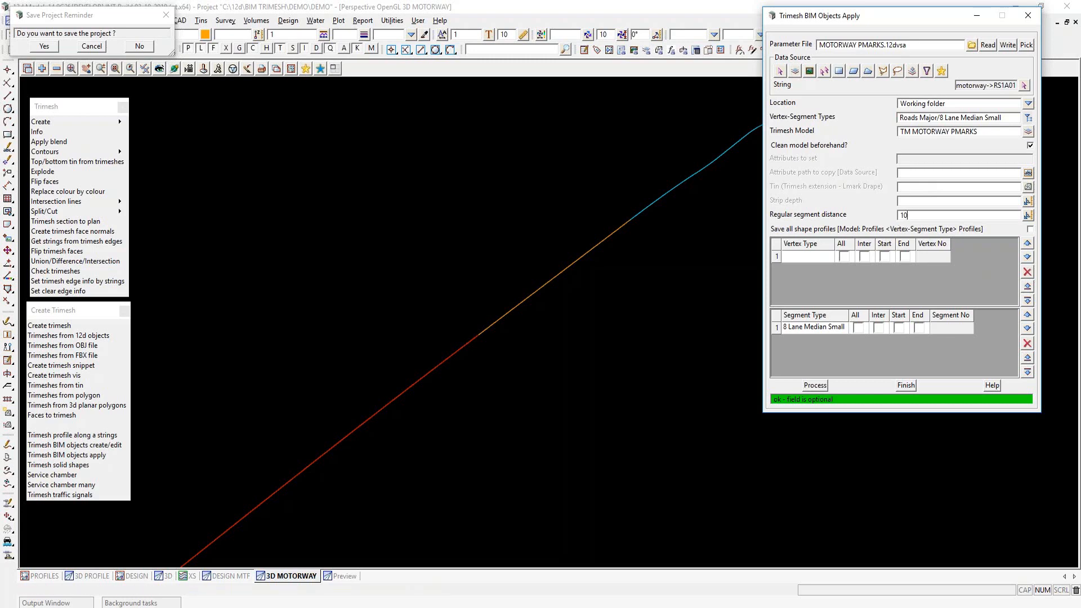
Apply 8 Lane Median Small to all segments and process the road into the TM MOTORWAY trimesh model.
left_click(857, 327)
left_click(814, 386)
left_click(1028, 131)
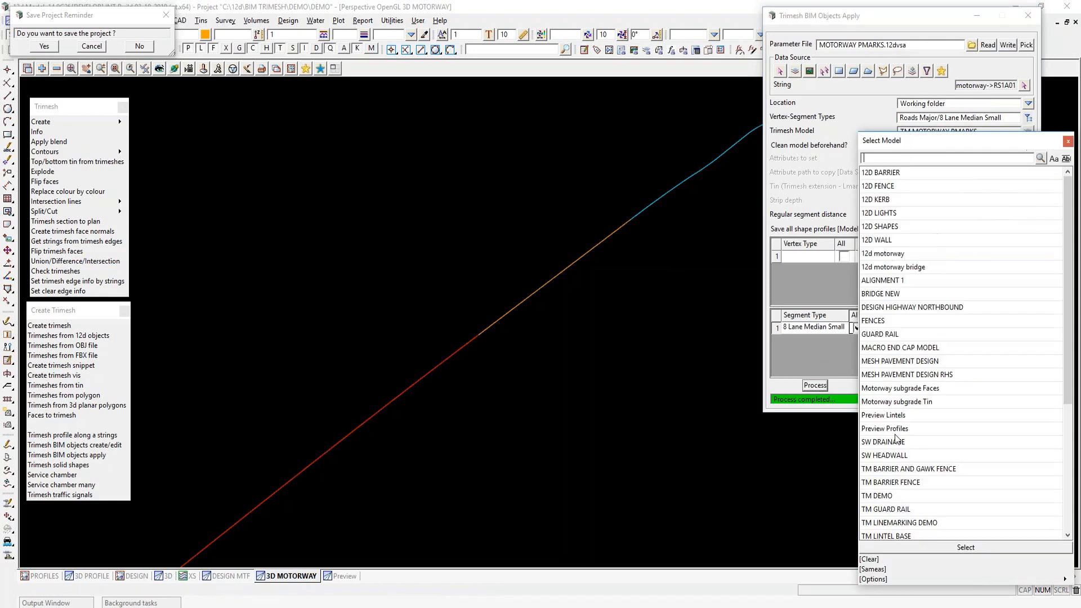
scroll(900, 500, "down", 1)
double_click(886, 510)
left_click(814, 385)
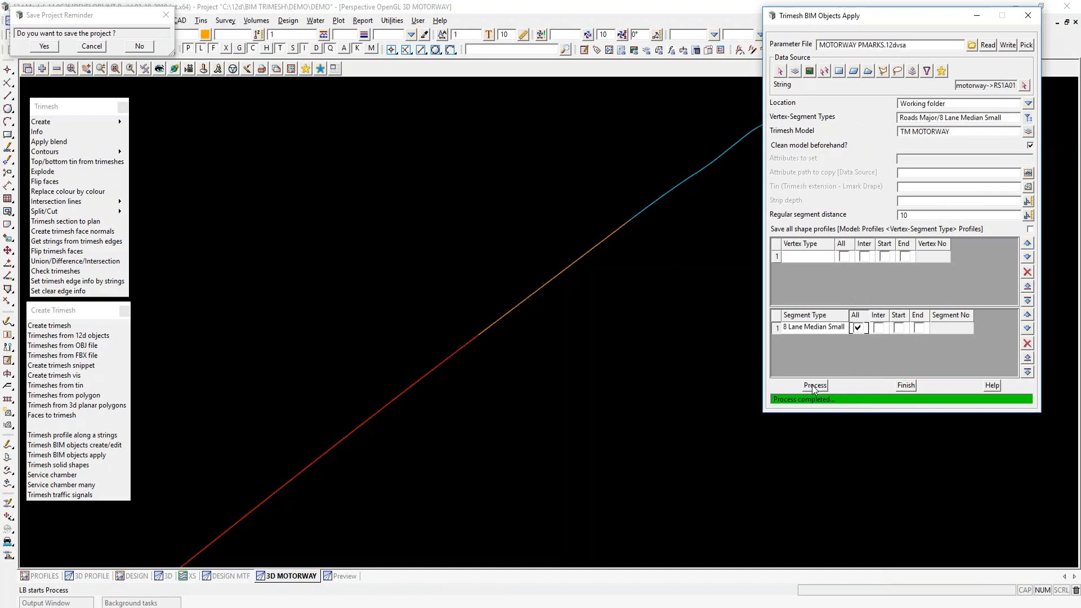
Add the TM MOTORWAY model to the 3D MOTORWAY view.
left_click(534, 68)
left_click(56, 68)
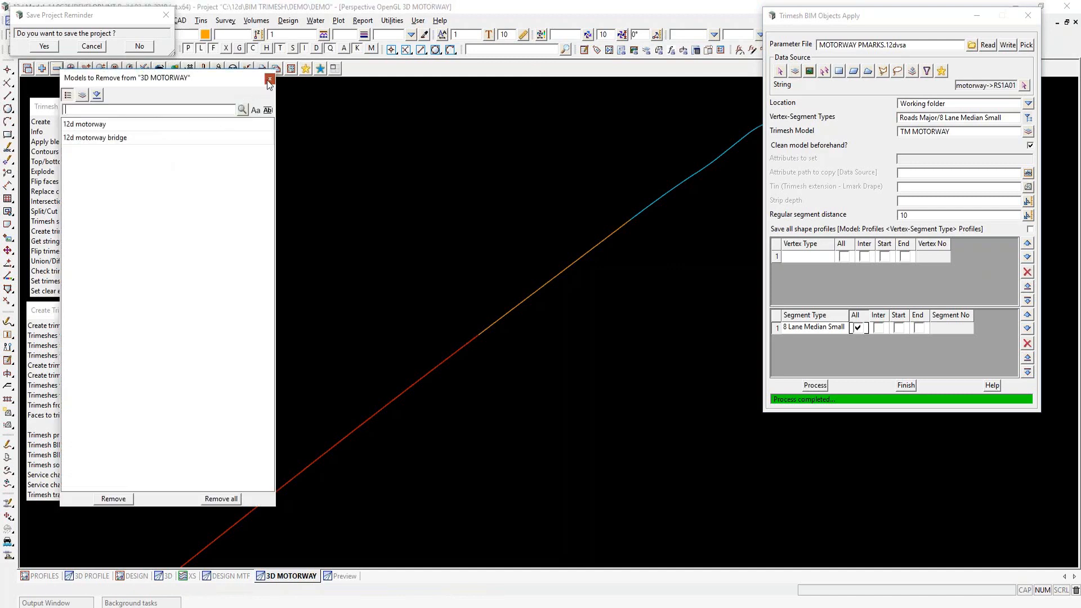
left_click(269, 79)
left_click(42, 68)
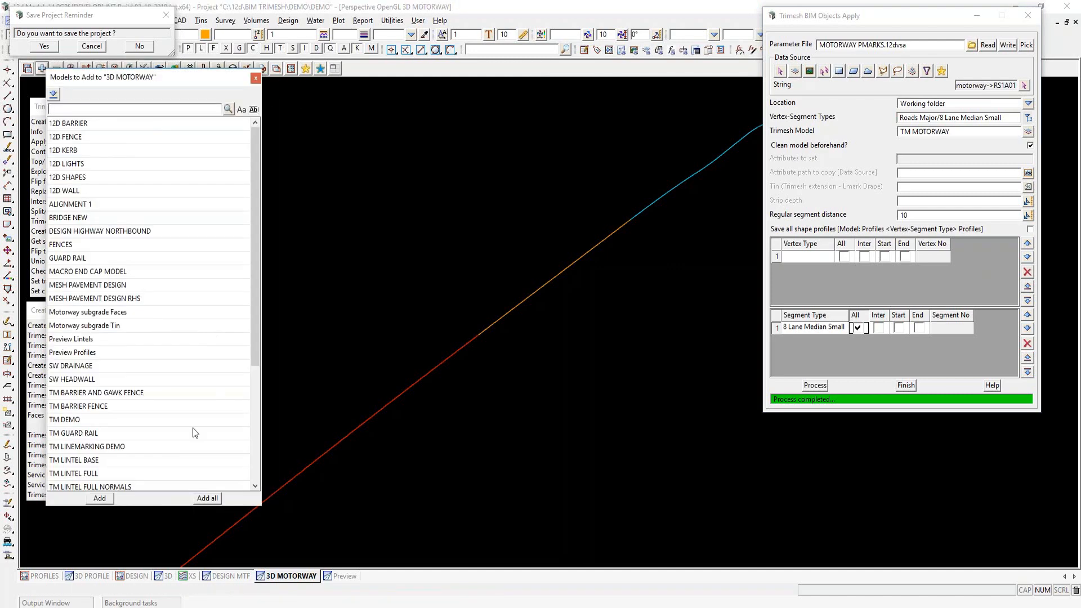
scroll(191, 434, "down", 3)
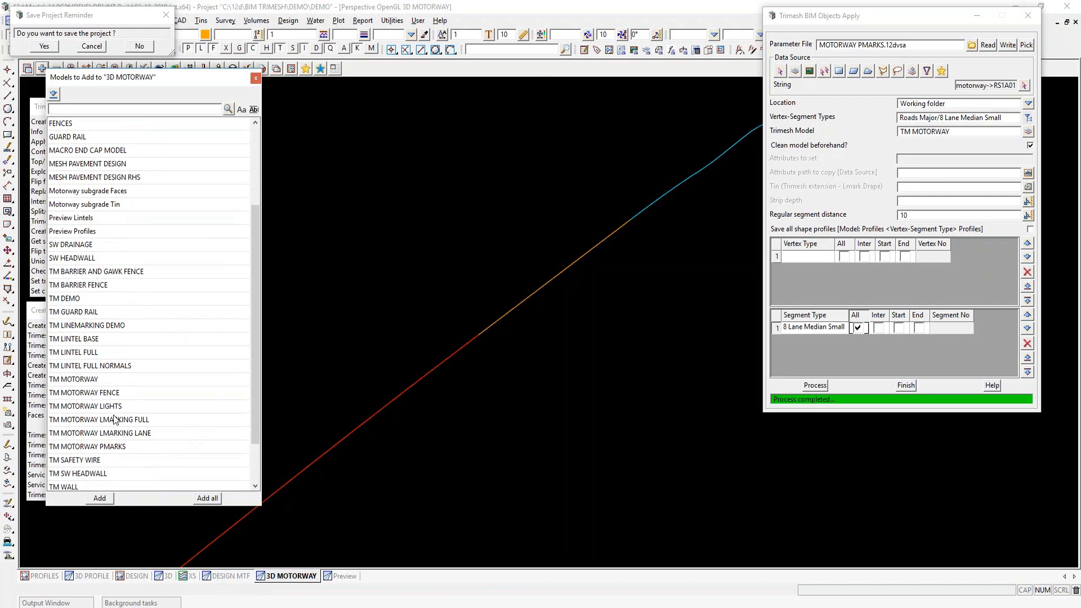
double_click(101, 380)
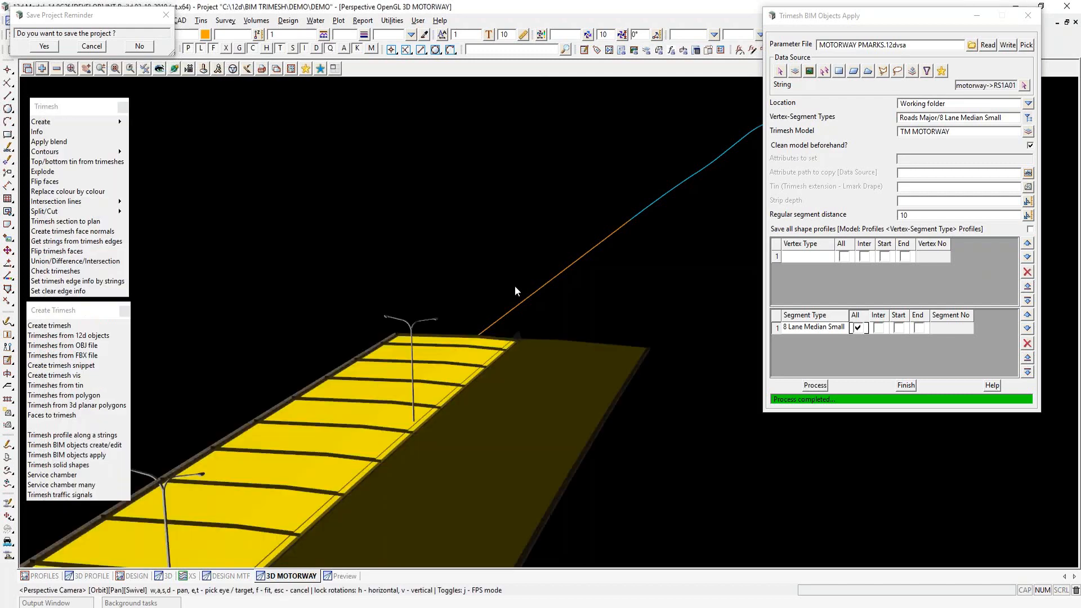
Turn off cleaning the model beforehand and process the same 8-lane road along the blue motorway string.
scroll(515, 286, "down", 2)
middle_click_drag(505, 299, 594, 323)
scroll(597, 322, "up", 1)
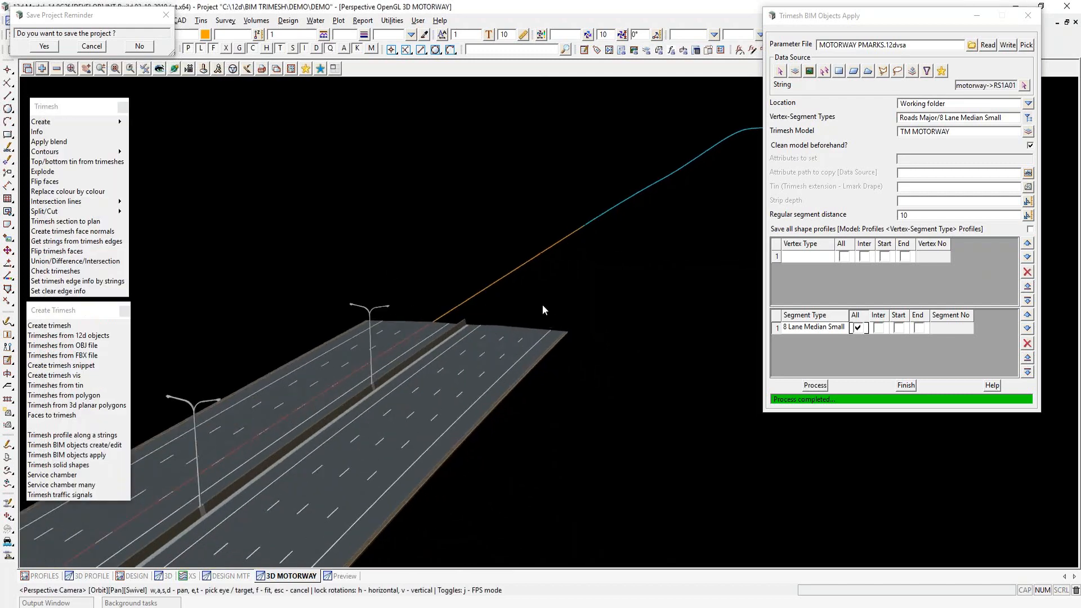
scroll(508, 293, "down", 5)
scroll(513, 286, "up", 3)
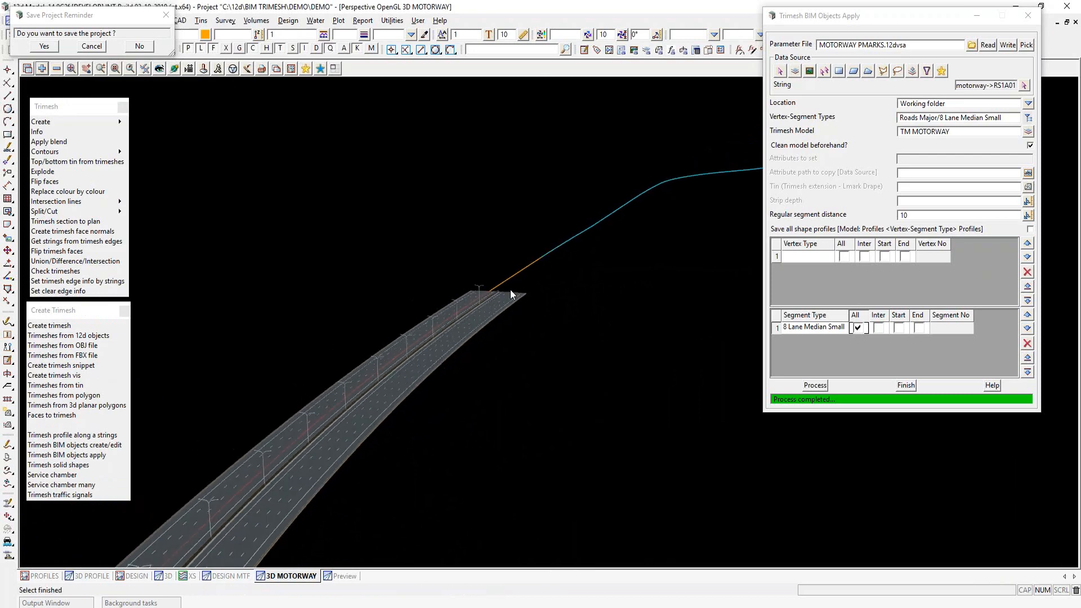
scroll(579, 275, "up", 2)
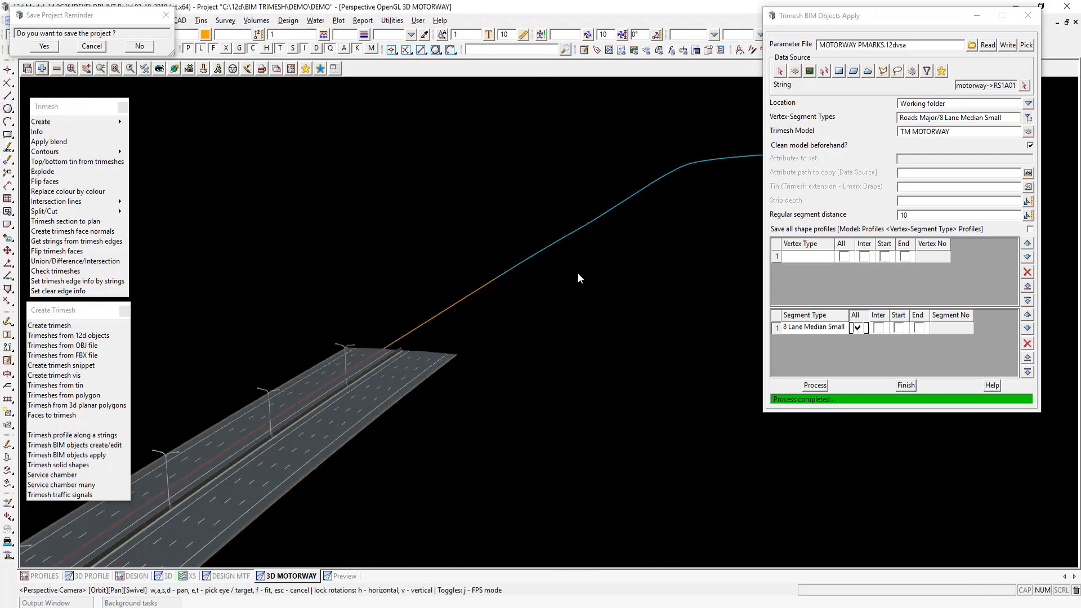
scroll(415, 321, "up", 2)
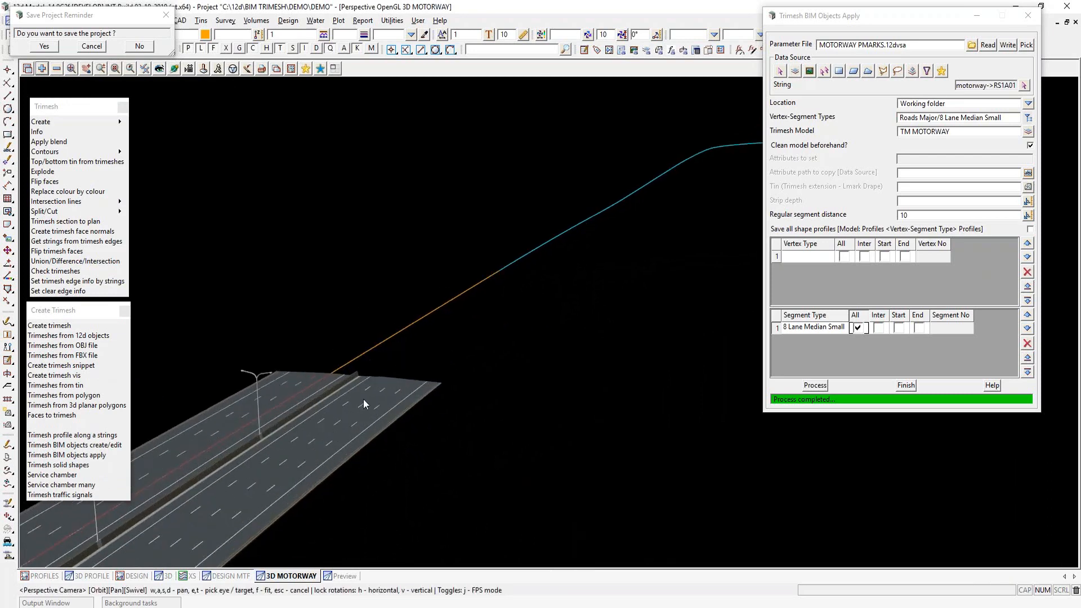
left_click(1030, 145)
left_click(1024, 85)
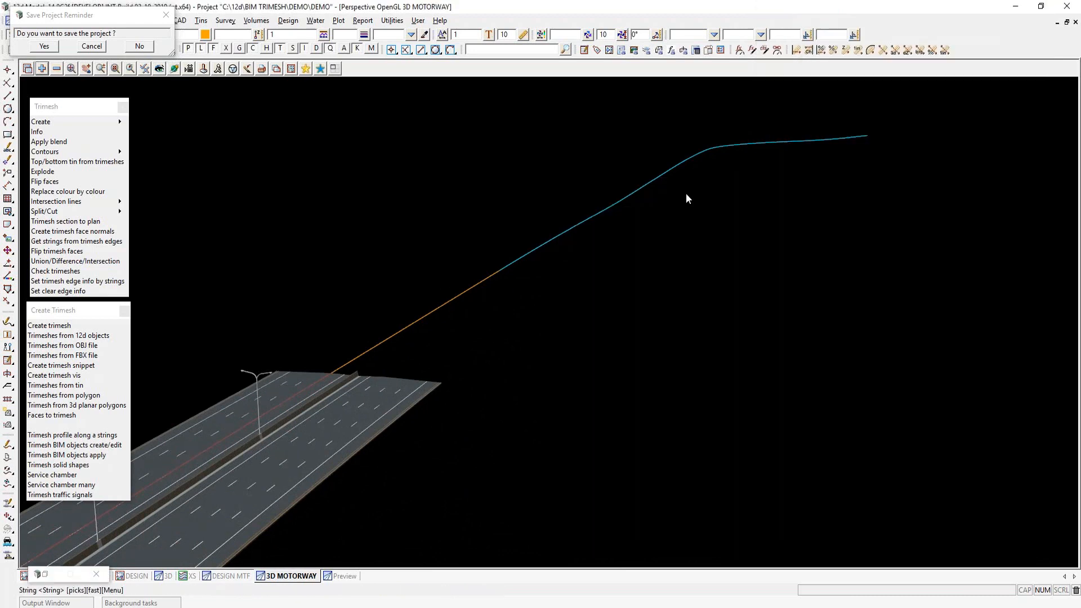
left_click(641, 194)
left_click(639, 193)
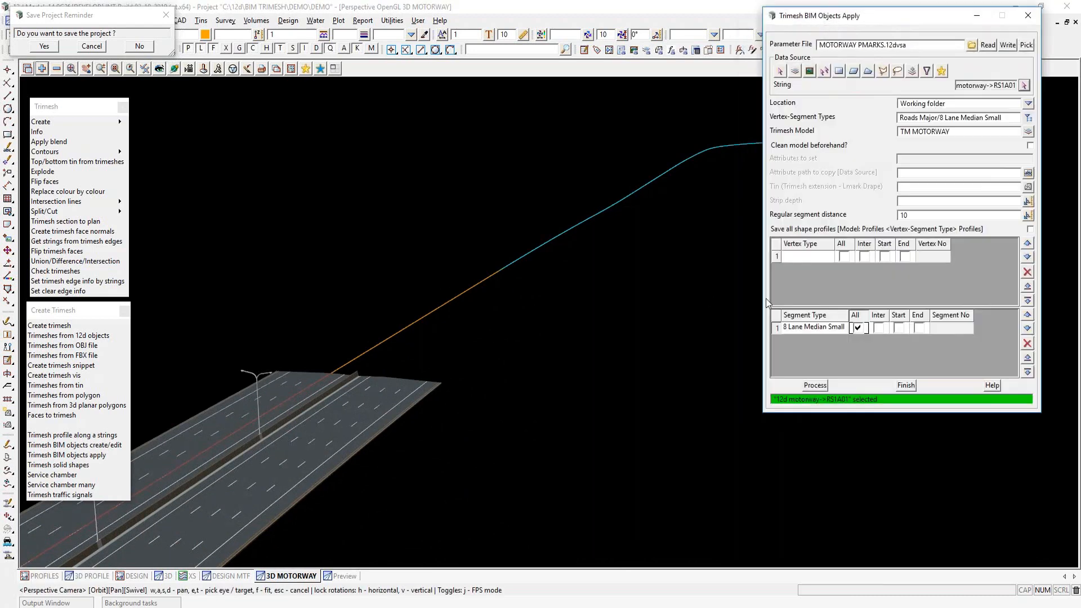
left_click(815, 386)
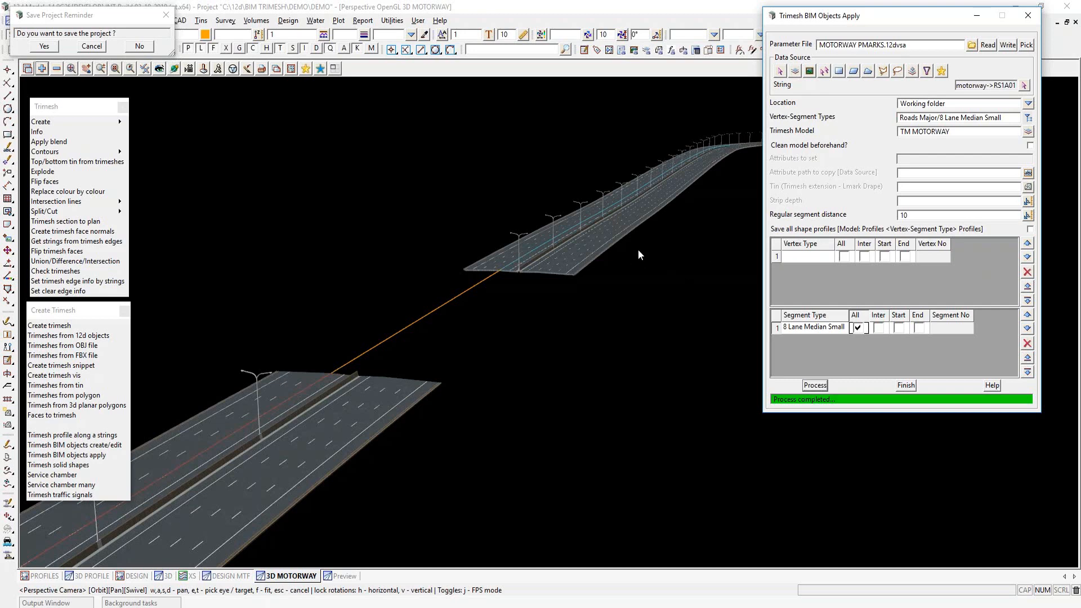
Pick the orange bridge string between the two motorway sections as the data source.
left_click(1025, 86)
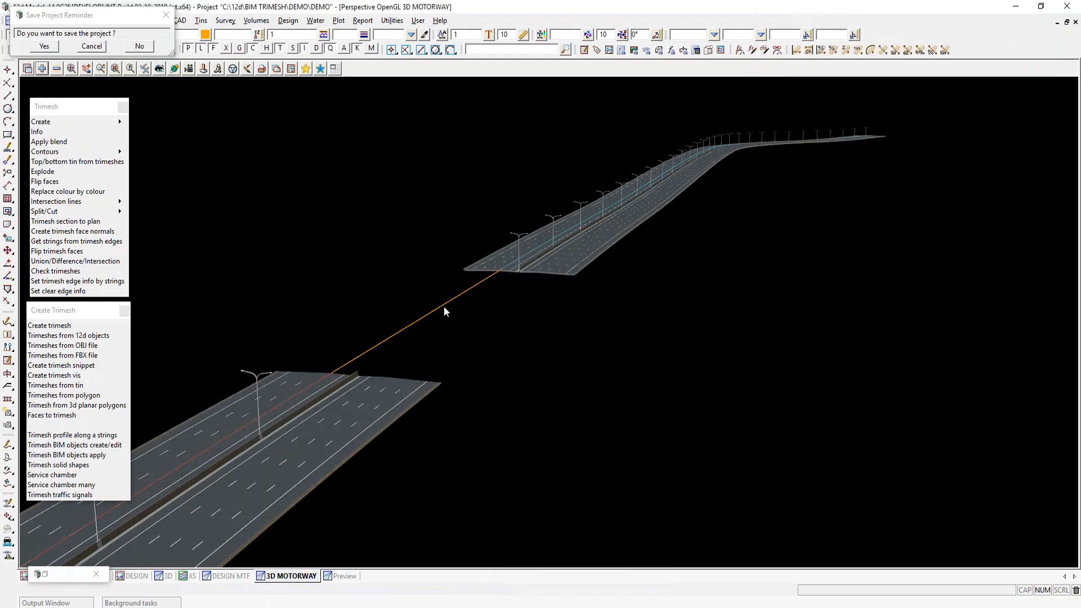
left_click(444, 306)
middle_click(443, 307)
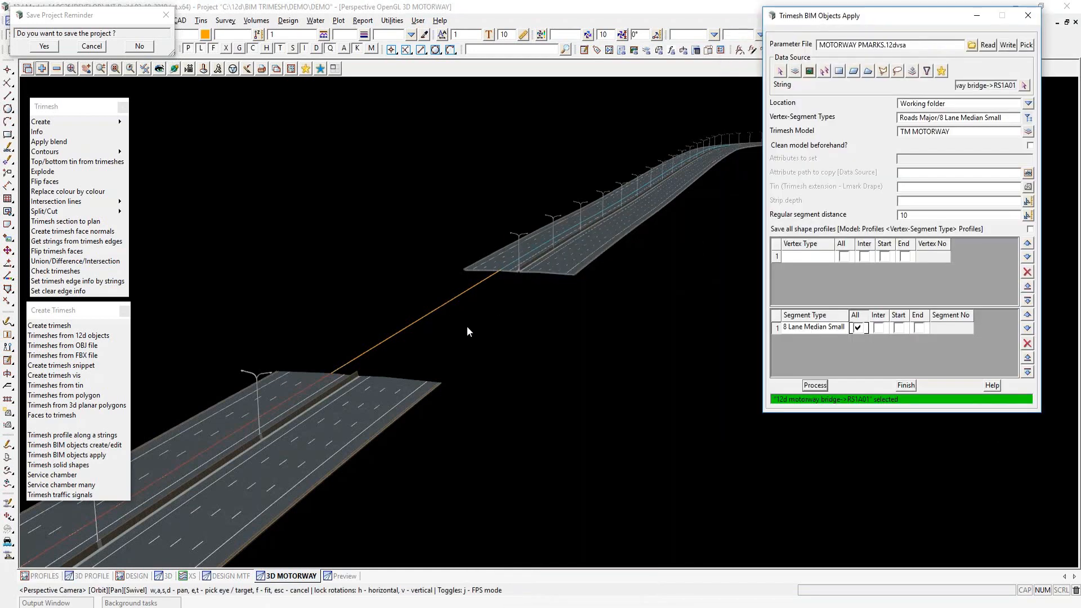
Clear the regular segment distance and set the vertex-segment type to Roads Major/8 Lane Bridge.
key("Tab")
key("Delete")
left_click(1028, 119)
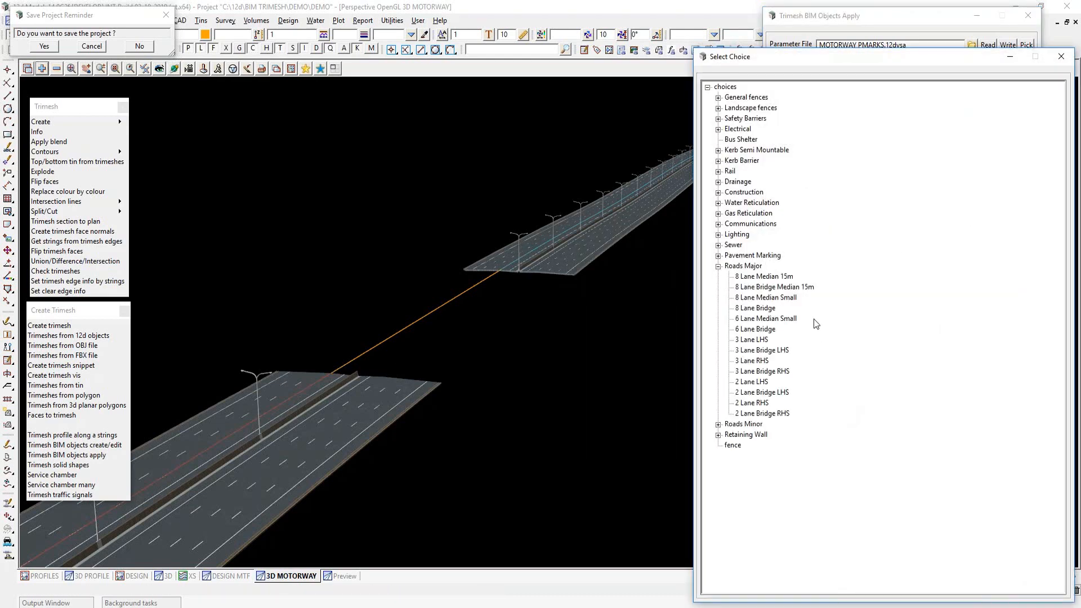
double_click(758, 308)
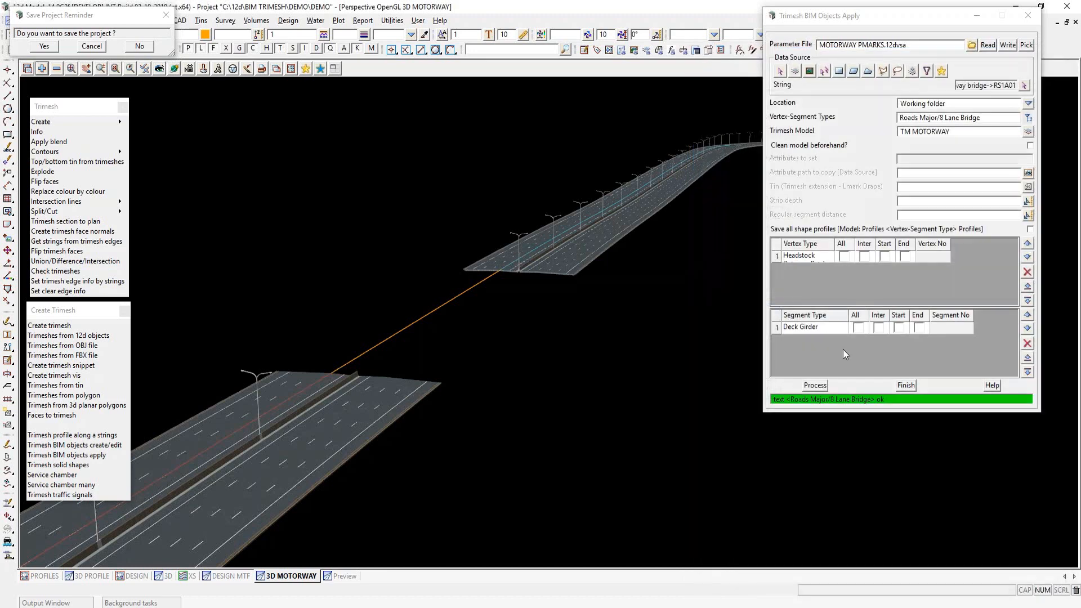
Assign Headstock (Intermediate) to the intermediate vertices, Abutment Start to the start vertex and Abutment End to the end vertex.
left_click(865, 255)
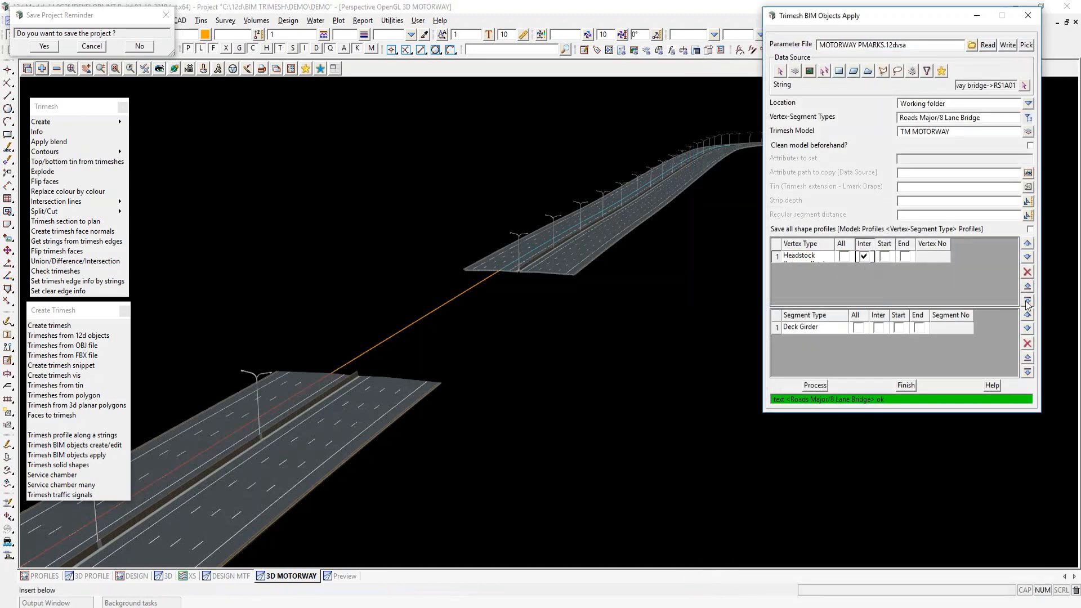
left_click(802, 272)
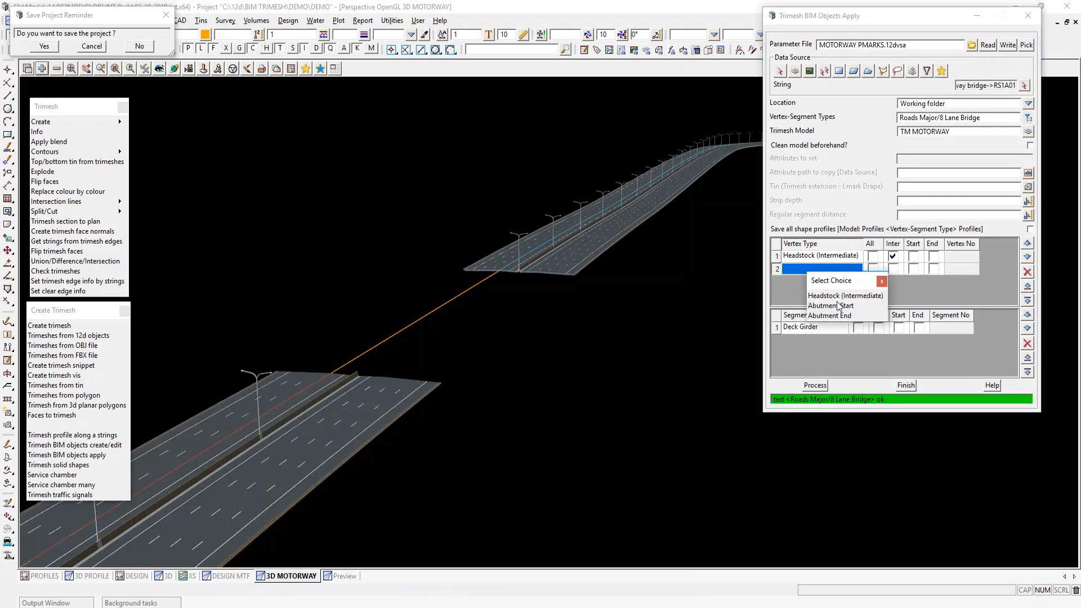
double_click(825, 307)
left_click(914, 269)
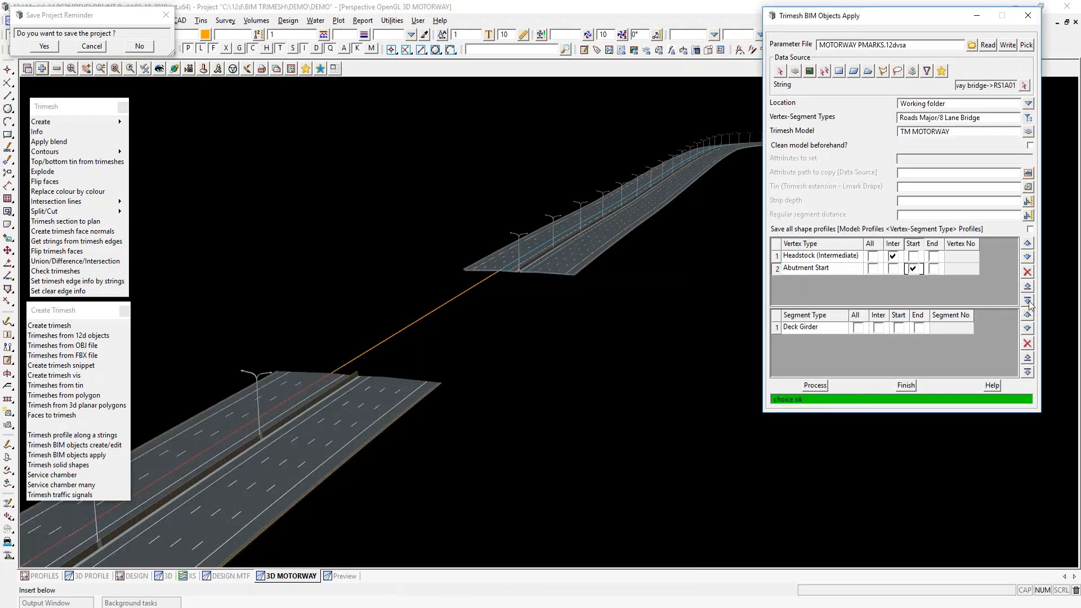
left_click(799, 282)
double_click(828, 329)
left_click(933, 281)
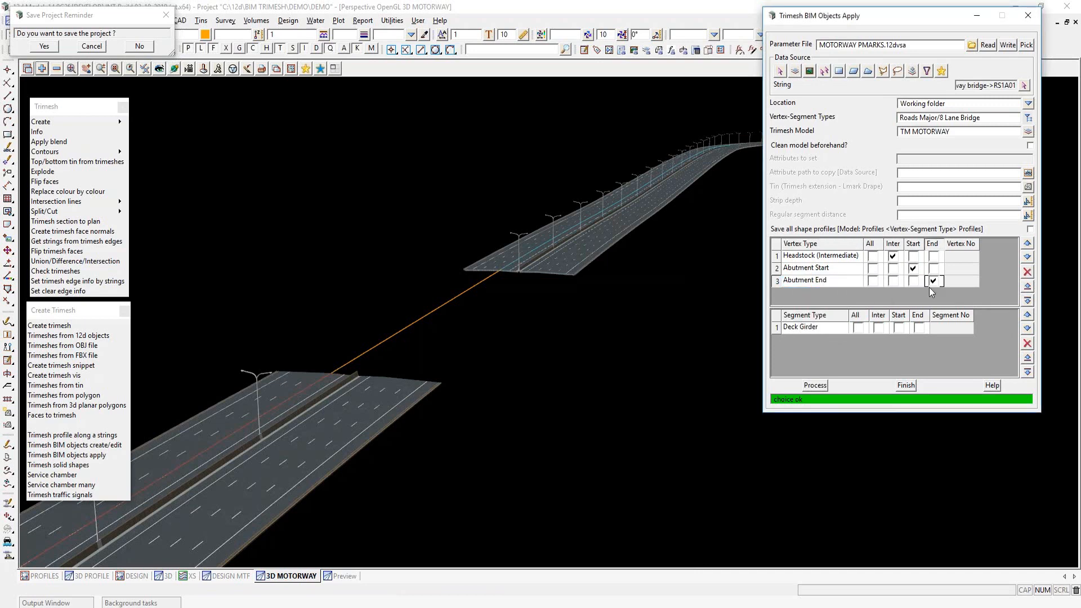
Apply the Deck Girder type to all segments and process the 8-lane bridge along the picked string.
left_click(858, 328)
left_click(817, 384)
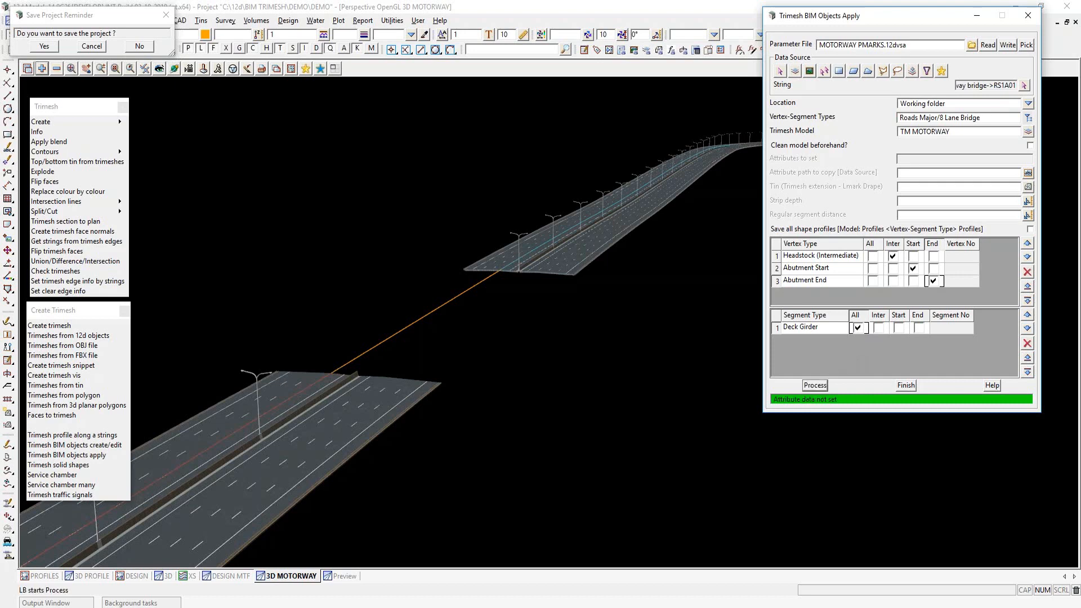
Examine the generated bridge's deck, barriers, piers and abutments from above, along the road and from the side.
left_click(175, 69)
left_click_drag(397, 324, 396, 346)
scroll(487, 303, "up", 5)
left_click(498, 308)
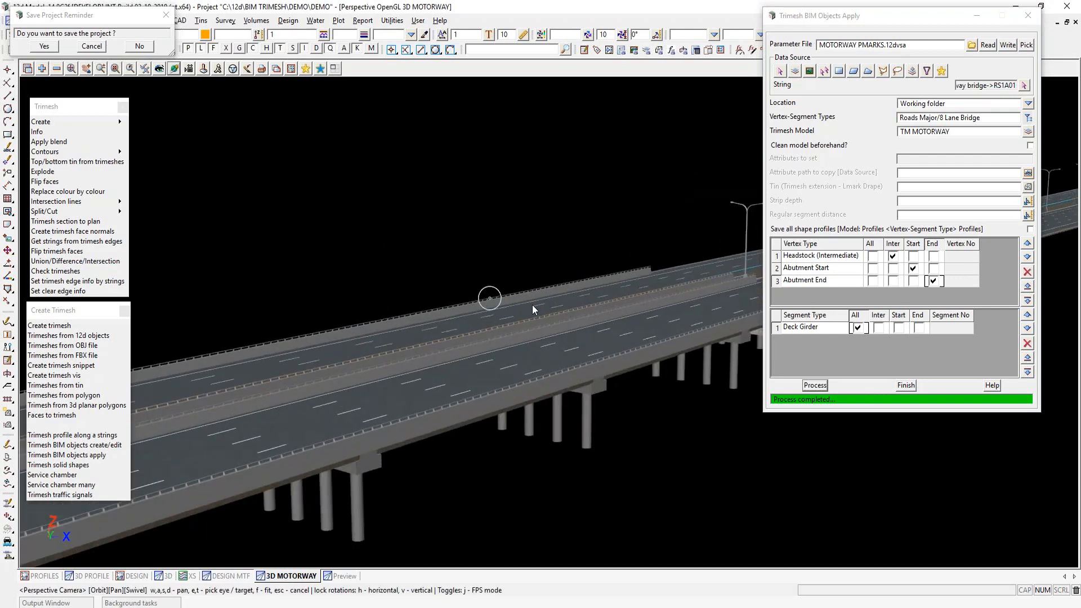
key("e")
scroll(574, 293, "up", 5)
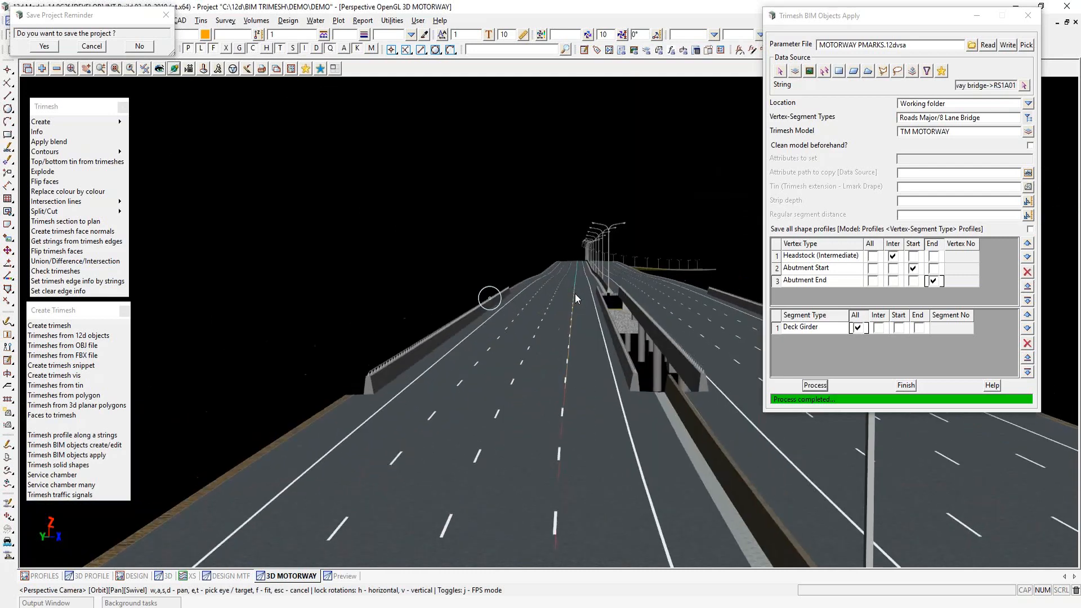
scroll(560, 292, "up", 5)
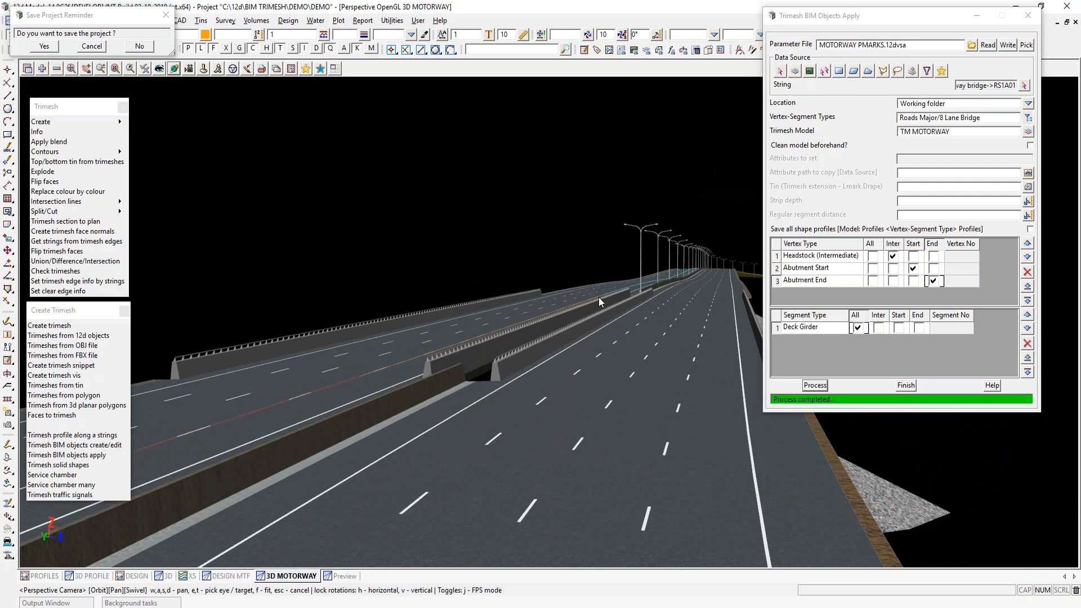
scroll(599, 296, "down", 5)
scroll(502, 276, "down", 5)
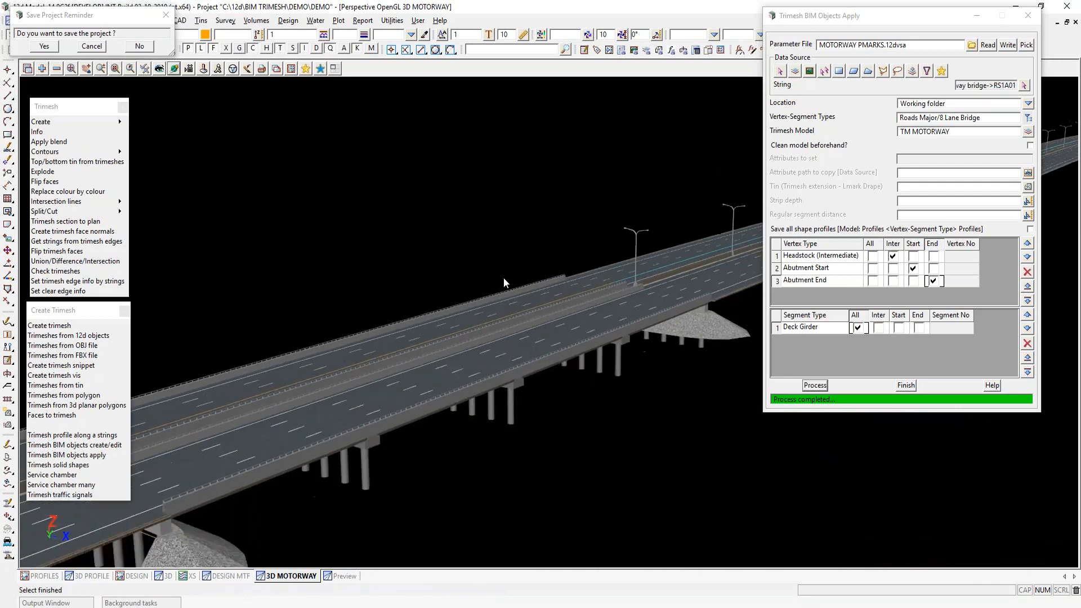
middle_click_drag(461, 331, 261, 313)
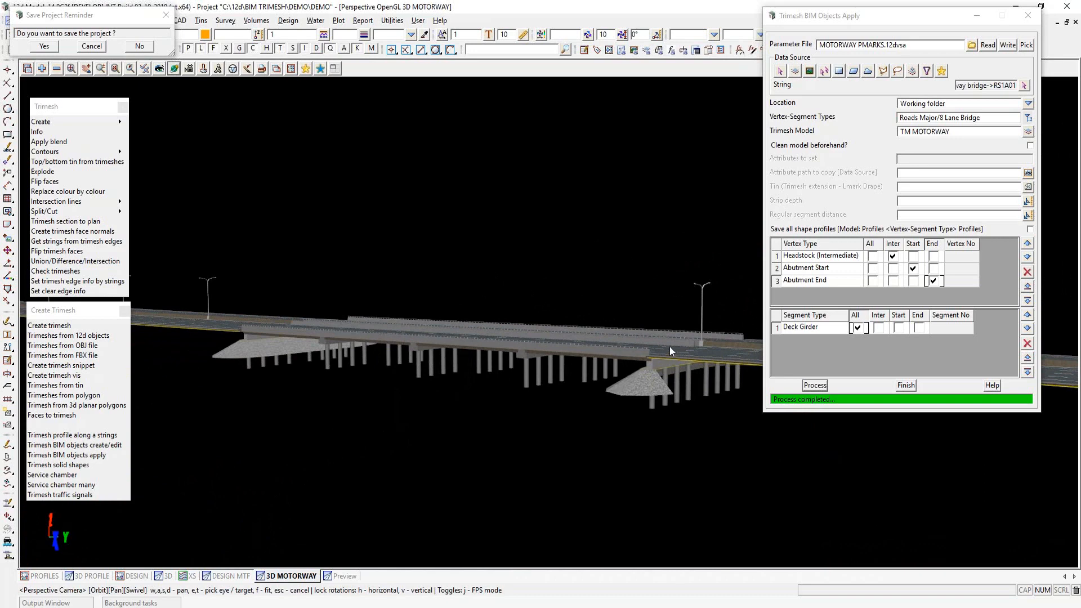
scroll(670, 346, "up", 5)
middle_click_drag(644, 347, 614, 344)
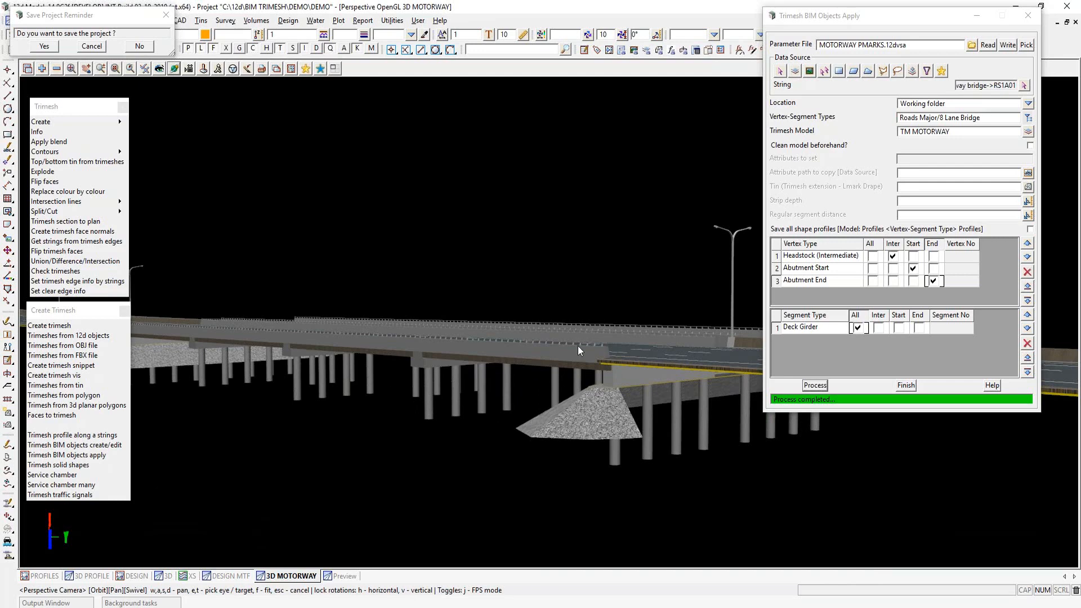
middle_click_drag(560, 336, 507, 320)
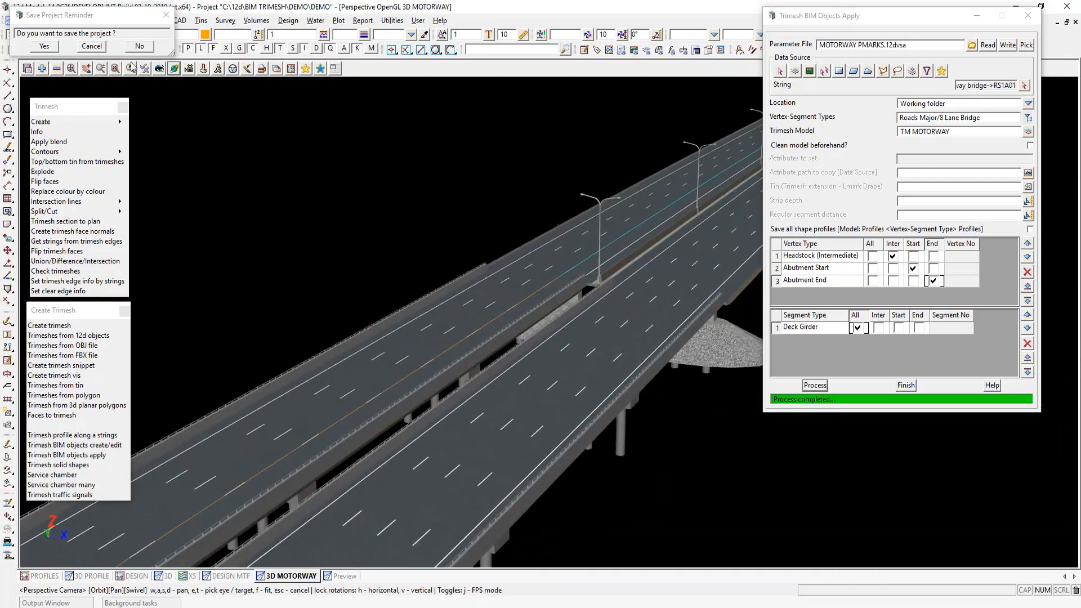
Run a string drive along the motorway string in the 3D MOTORWAY view at 100 kph, and end it.
left_click(219, 69)
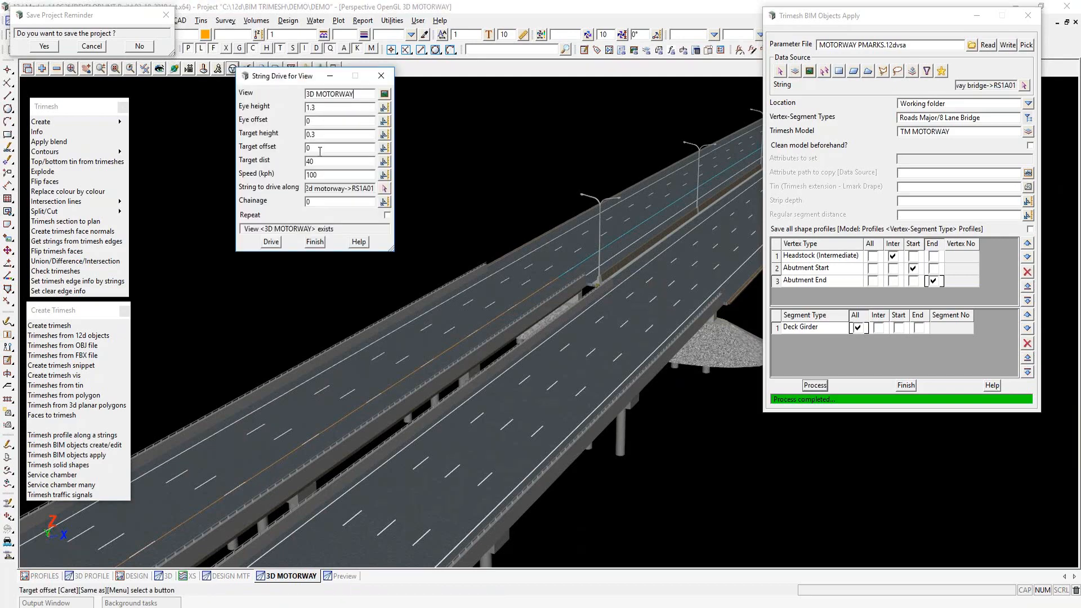
left_click(271, 242)
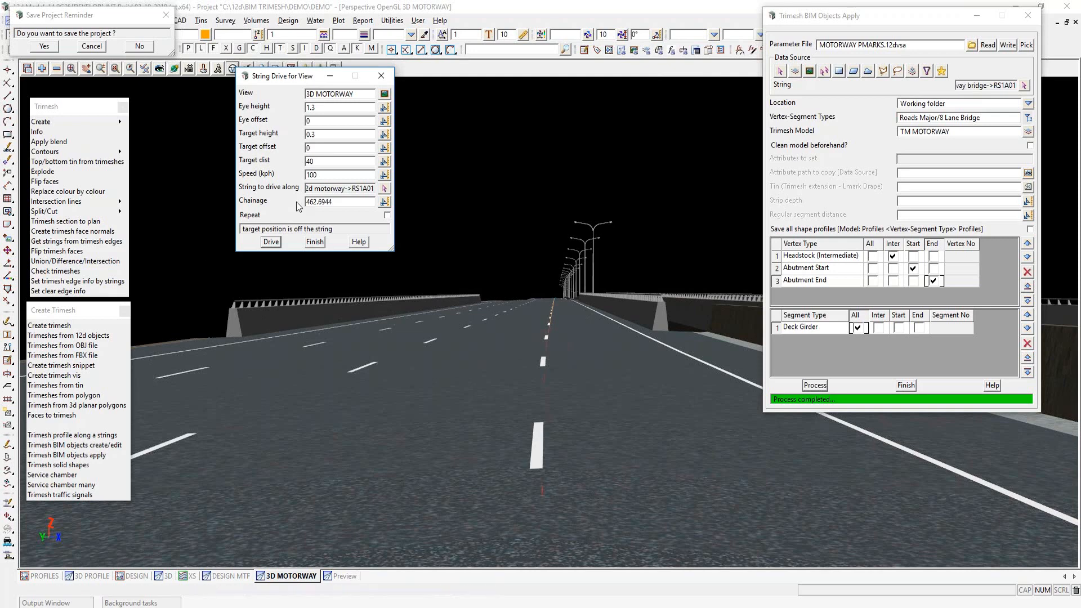
left_click(315, 243)
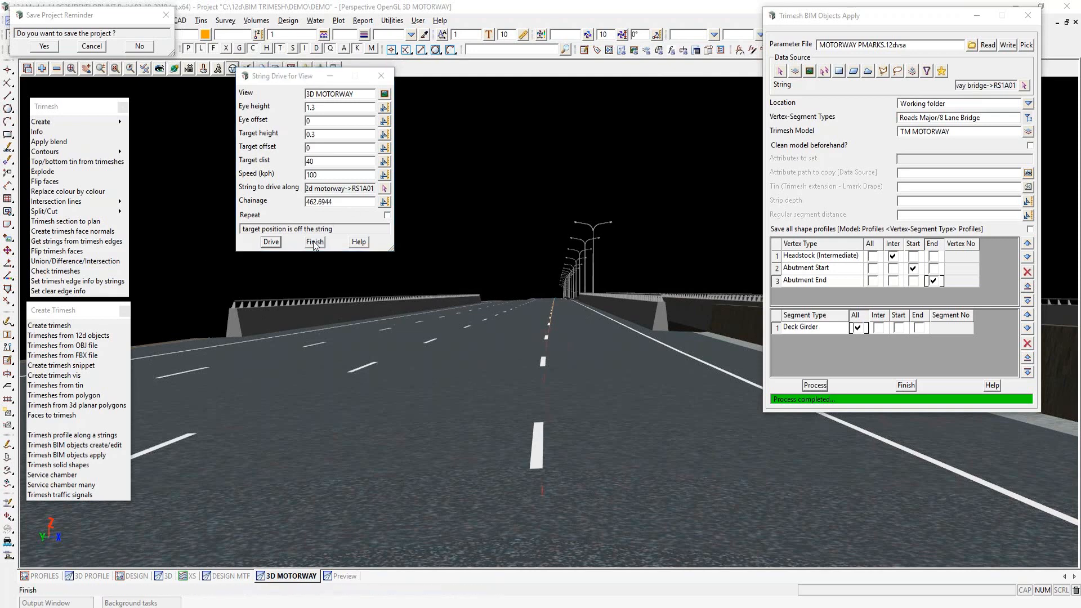
Examine the bridge together with its adjoining motorway sections from outside, and close the Trimesh BIM Objects Apply tool.
left_click(173, 70)
left_click_drag(569, 326, 339, 327)
scroll(338, 321, "down", 10)
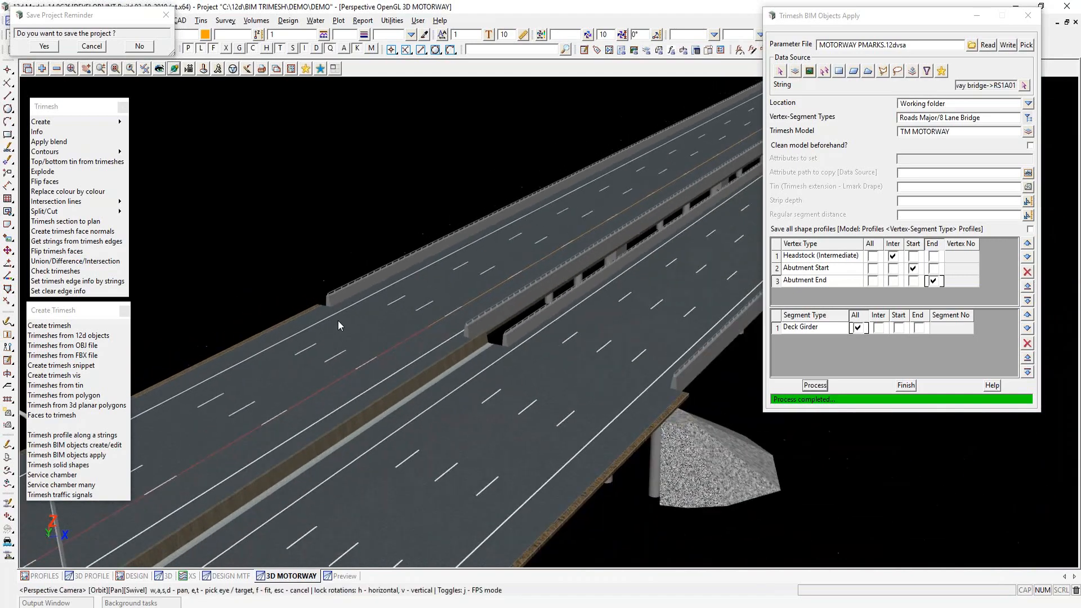
scroll(339, 320, "down", 1)
scroll(475, 273, "up", 4)
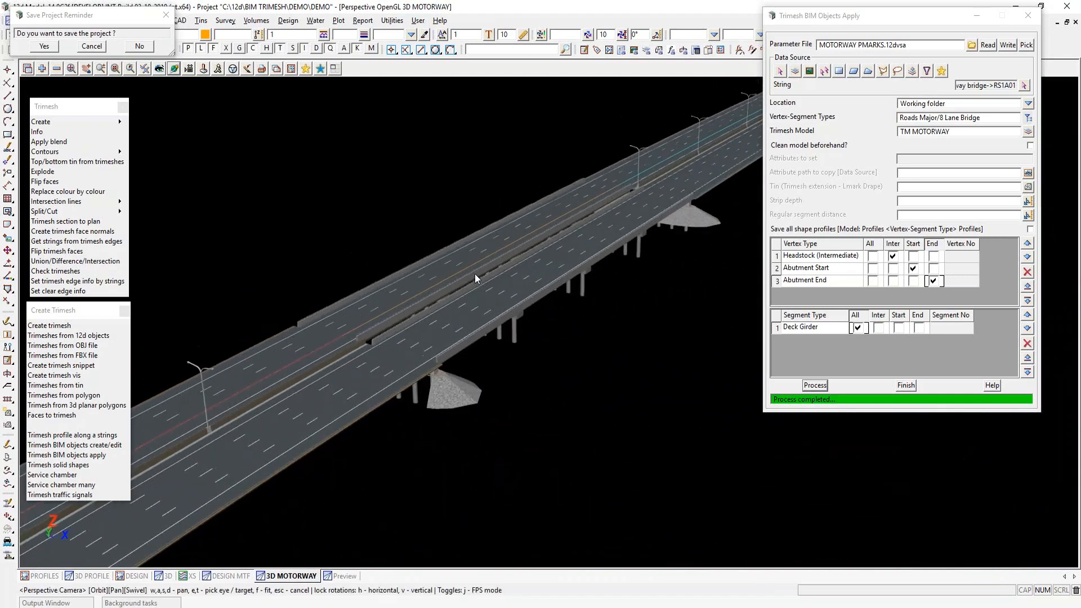
left_click_drag(495, 281, 532, 262)
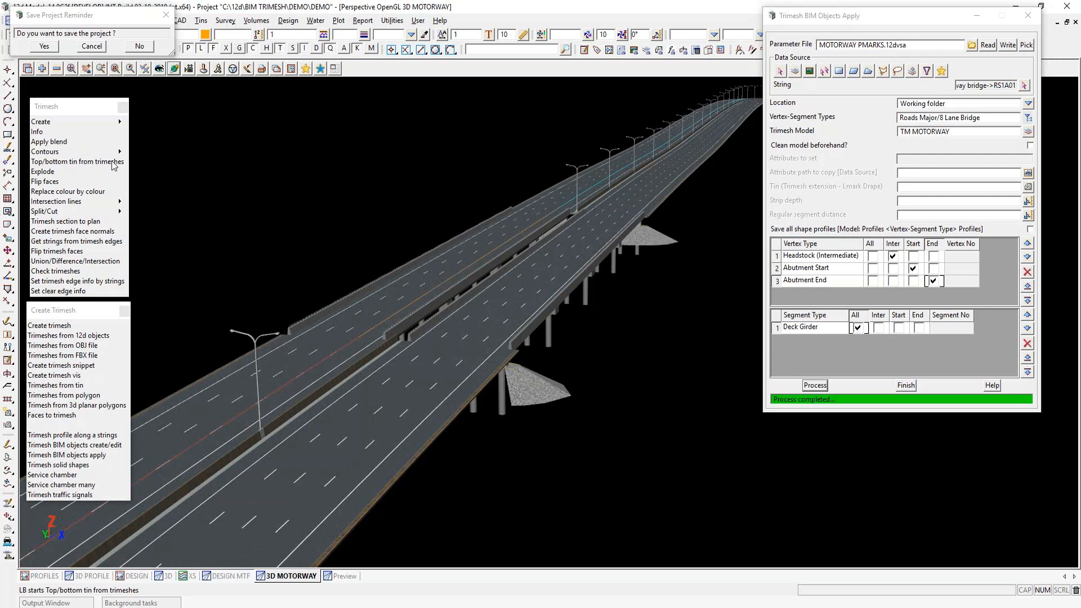
left_click(906, 385)
left_click(174, 68)
mouse_move(411, 312)
left_mouse_down()
mouse_move(410, 273)
mouse_move(423, 259)
mouse_move(430, 293)
mouse_move(384, 343)
mouse_move(486, 320)
mouse_move(521, 421)
left_mouse_up()
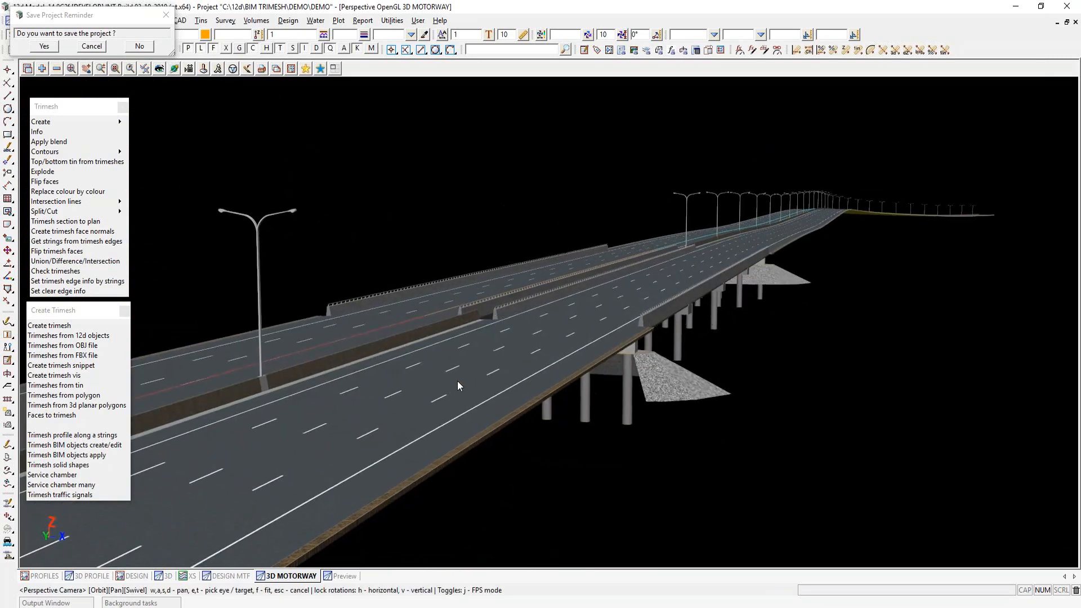
Start creating tins from trimeshes and load the saved function Tin from Trimesh.
left_click(77, 162)
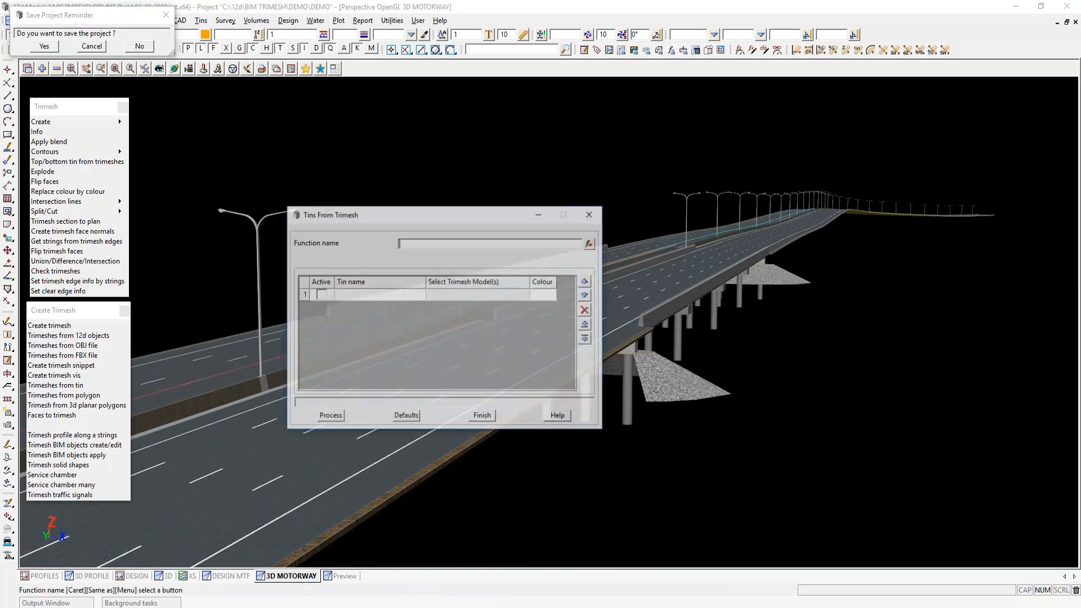
left_click_drag(479, 215, 494, 92)
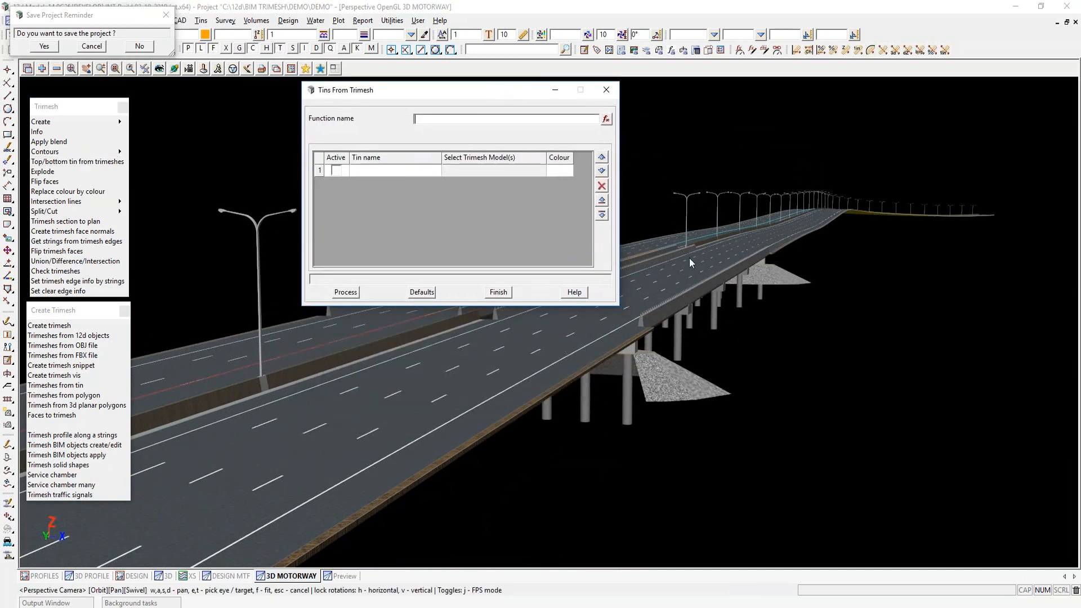
left_click(606, 119)
double_click(643, 161)
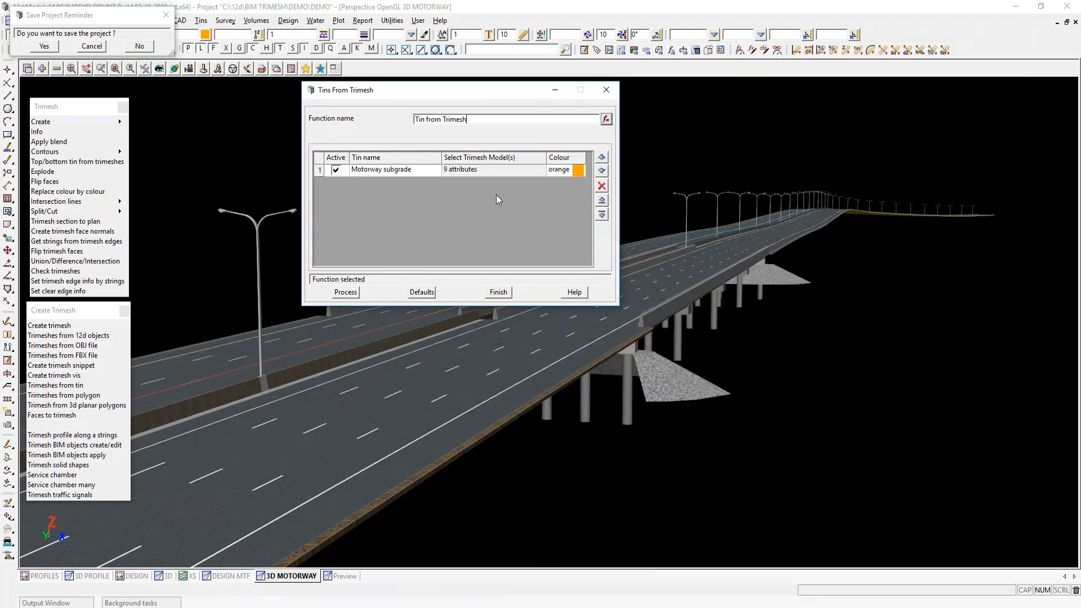
Check the trimesh selection of the Motorway subgrade tin and generate the tin from it.
mouse_move(481, 174)
double_click(476, 172)
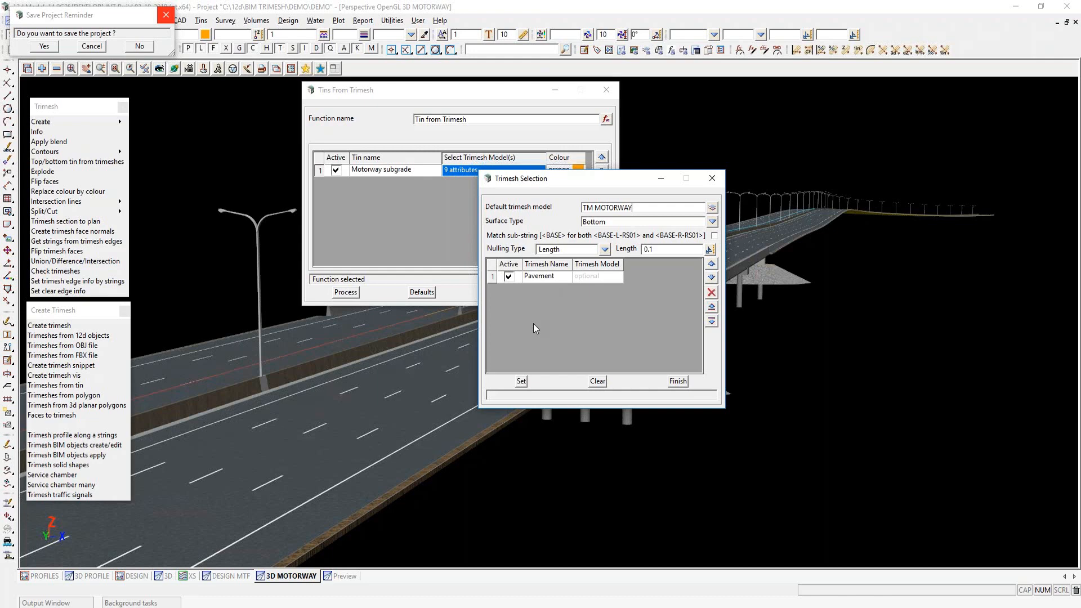
left_click(678, 381)
left_click(344, 293)
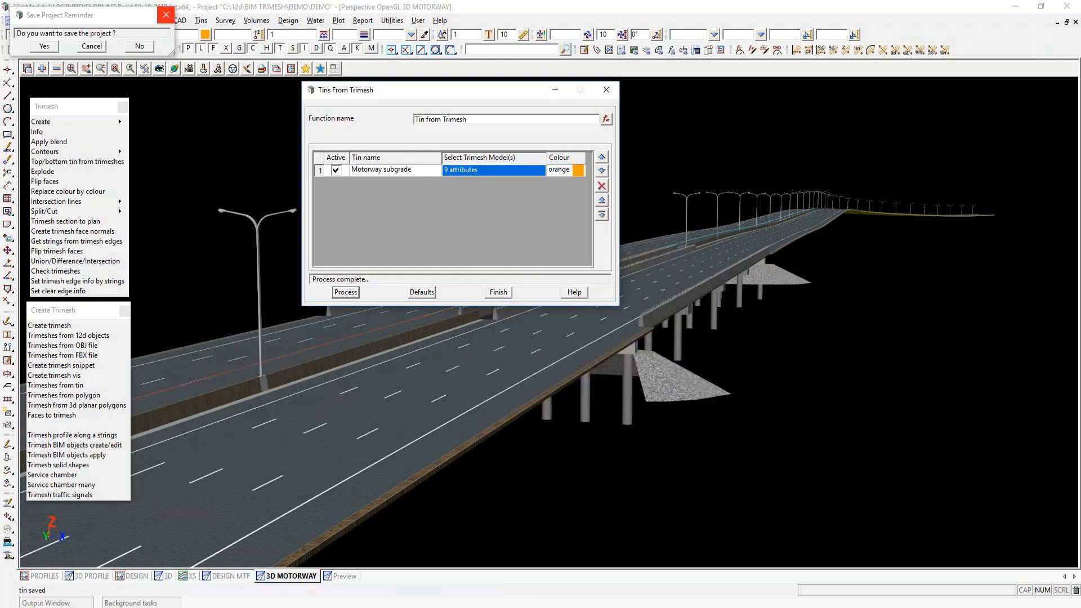
left_click(499, 293)
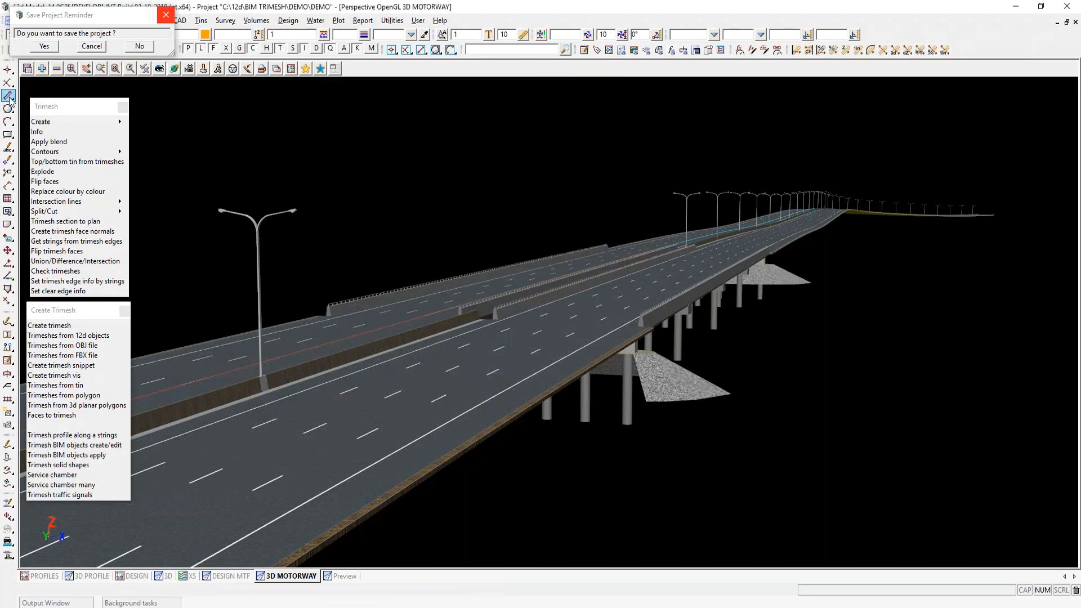
Add the Motorway subgrade Tin model to the 3D MOTORWAY view and remove the motorway trimesh model from it by picking.
left_click(42, 69)
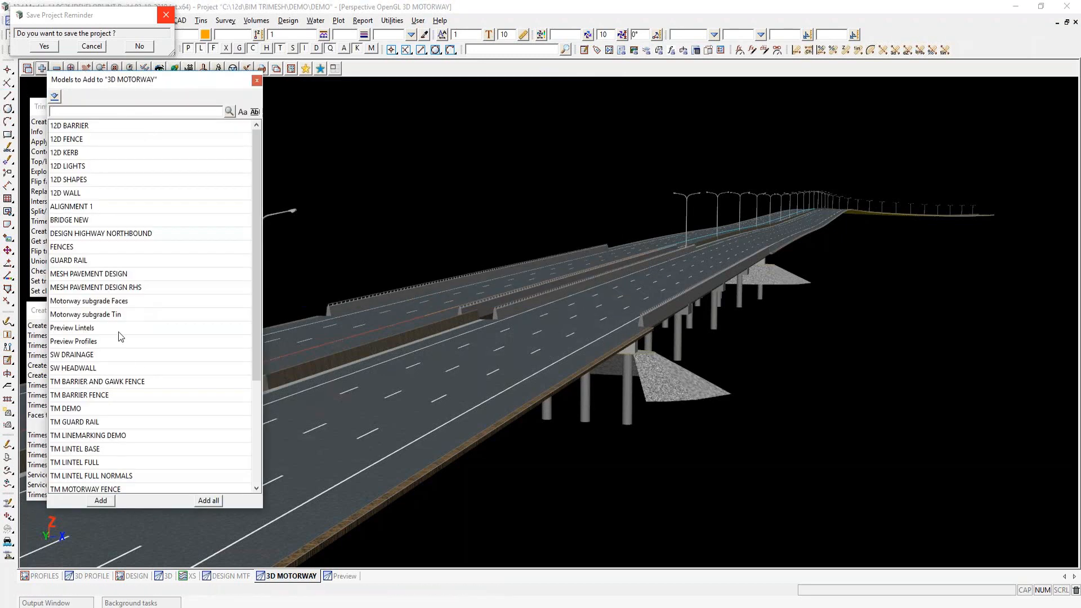
double_click(107, 314)
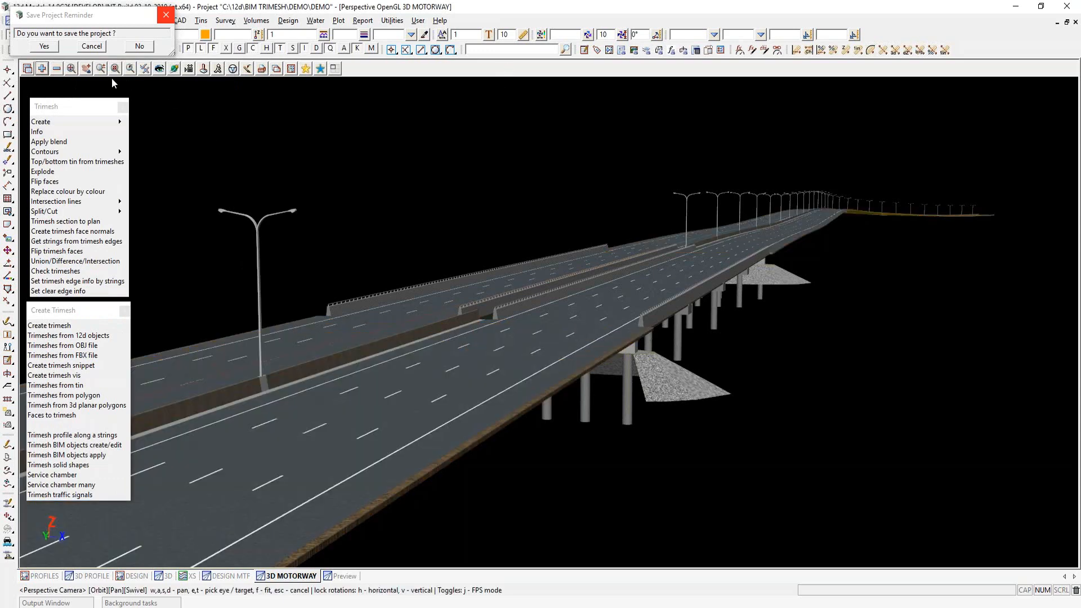
left_click(57, 68)
left_click(454, 380)
middle_click(454, 381)
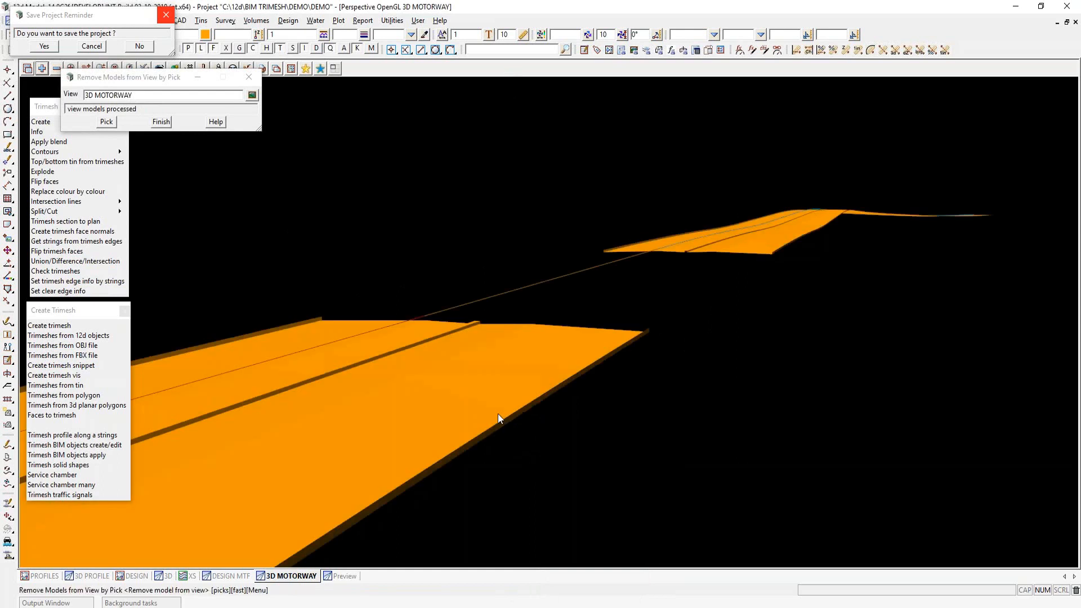
scroll(374, 374, "up", 3)
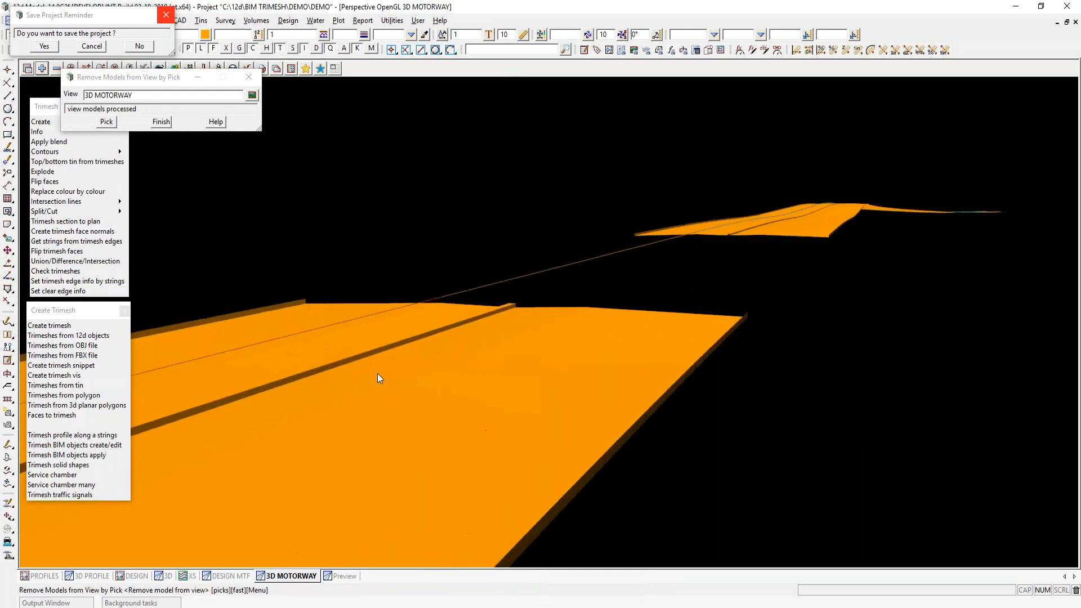
left_click(161, 122)
Look over the orange subgrade tin and reopen Trimesh BIM Objects Apply, placed clear of the near motorway section.
left_click(175, 68)
left_click_drag(581, 351, 533, 329)
scroll(559, 341, "down", 5)
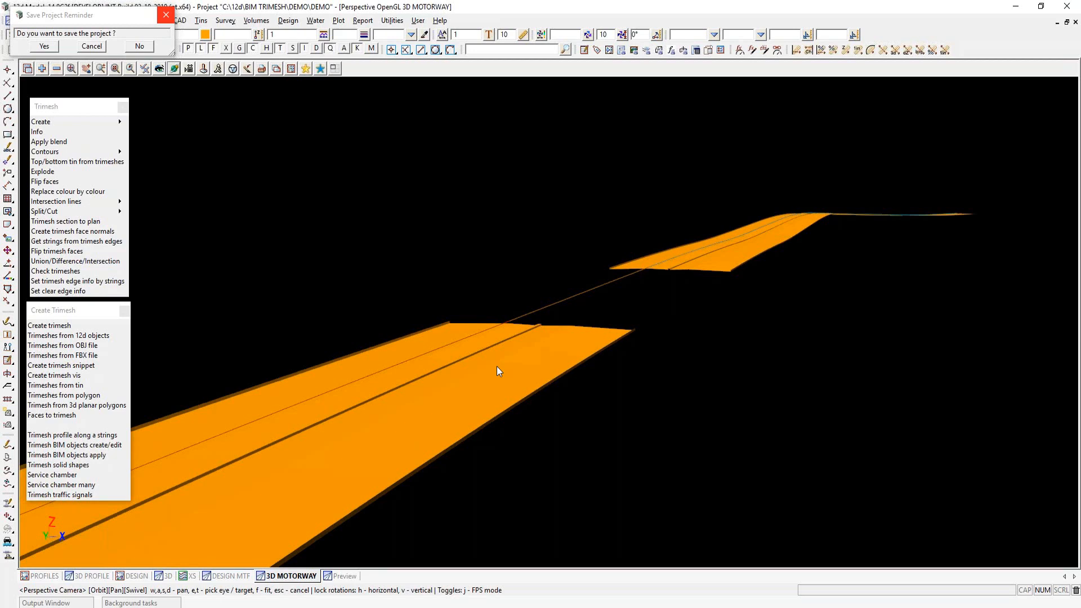
left_click(101, 455)
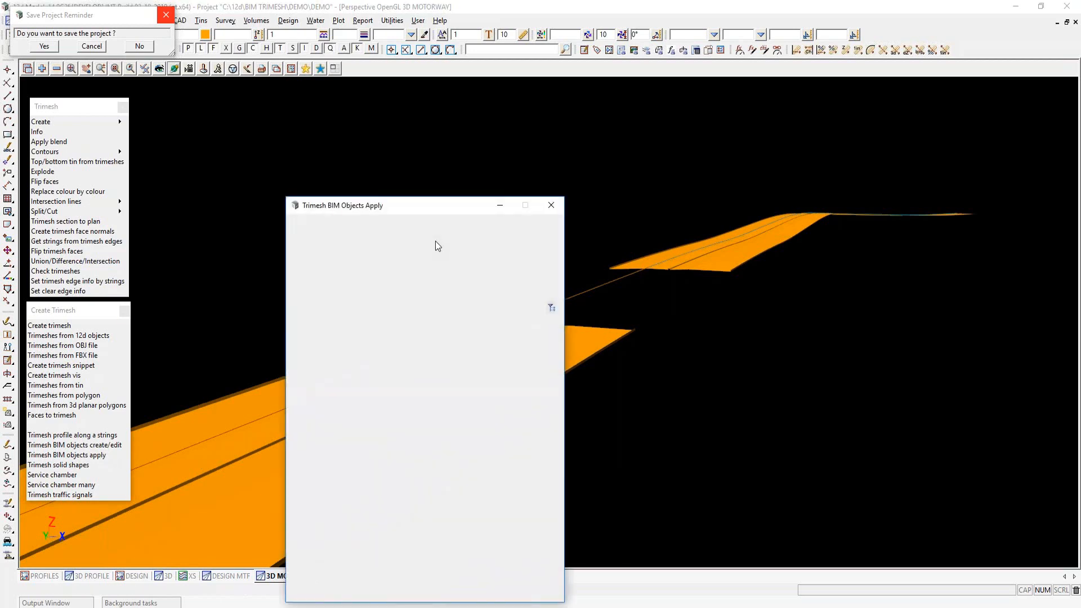
left_click_drag(450, 213, 782, 72)
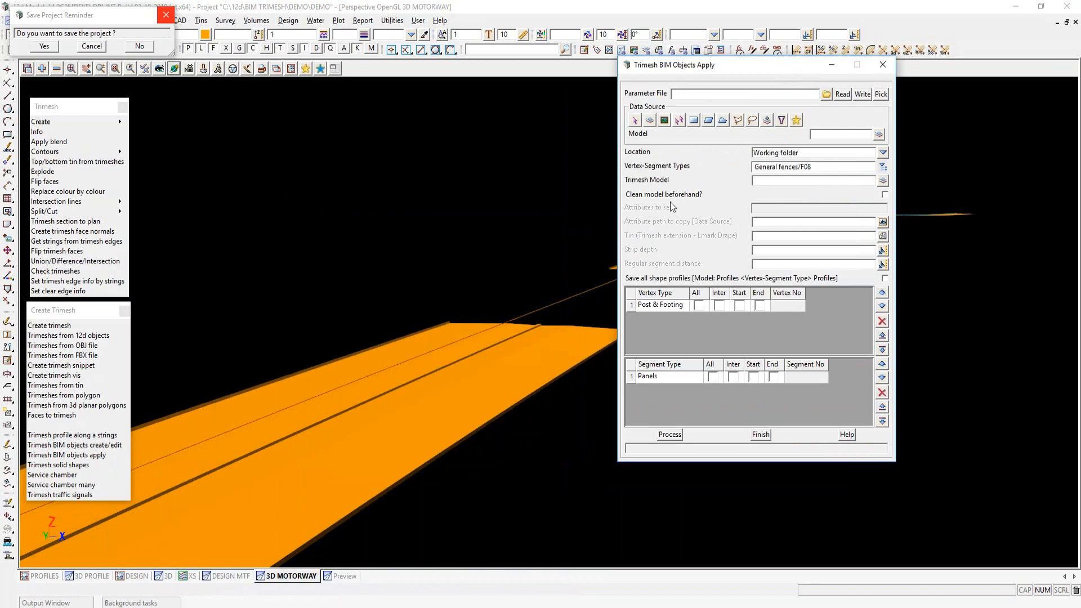